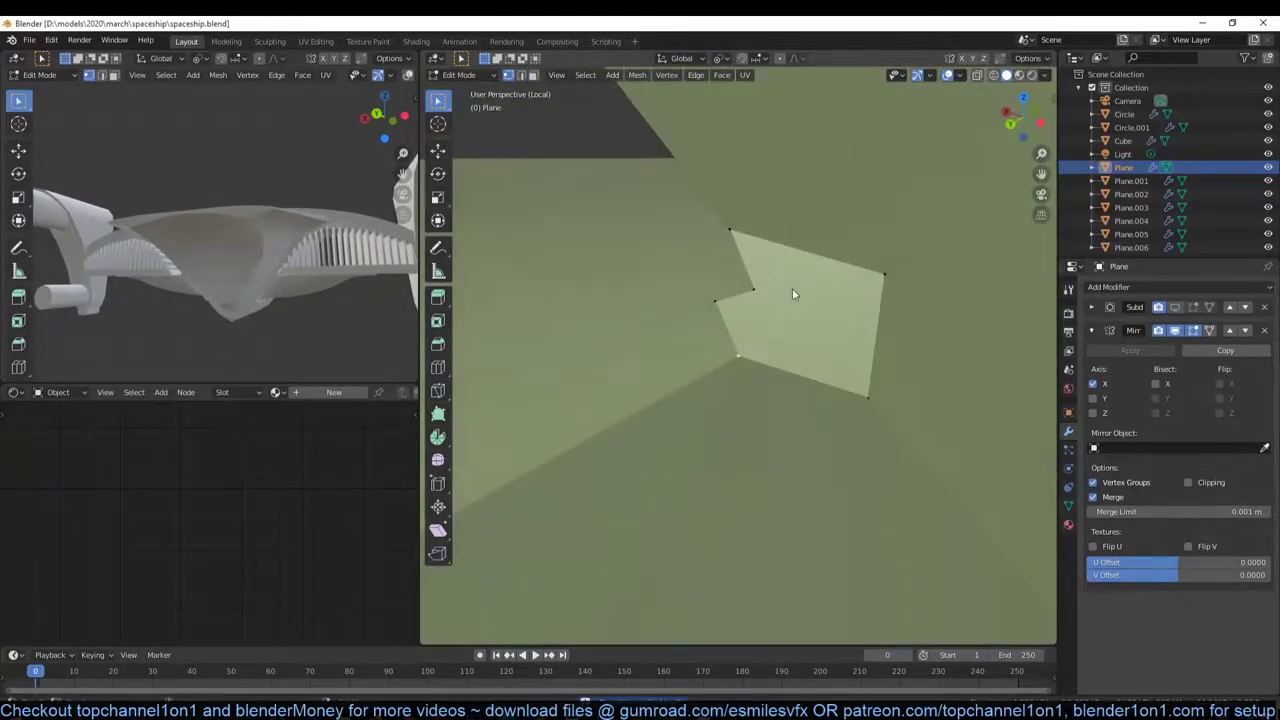
Dissolve the stray vertices on the hull mesh
key(alt+s)
key(Escape)
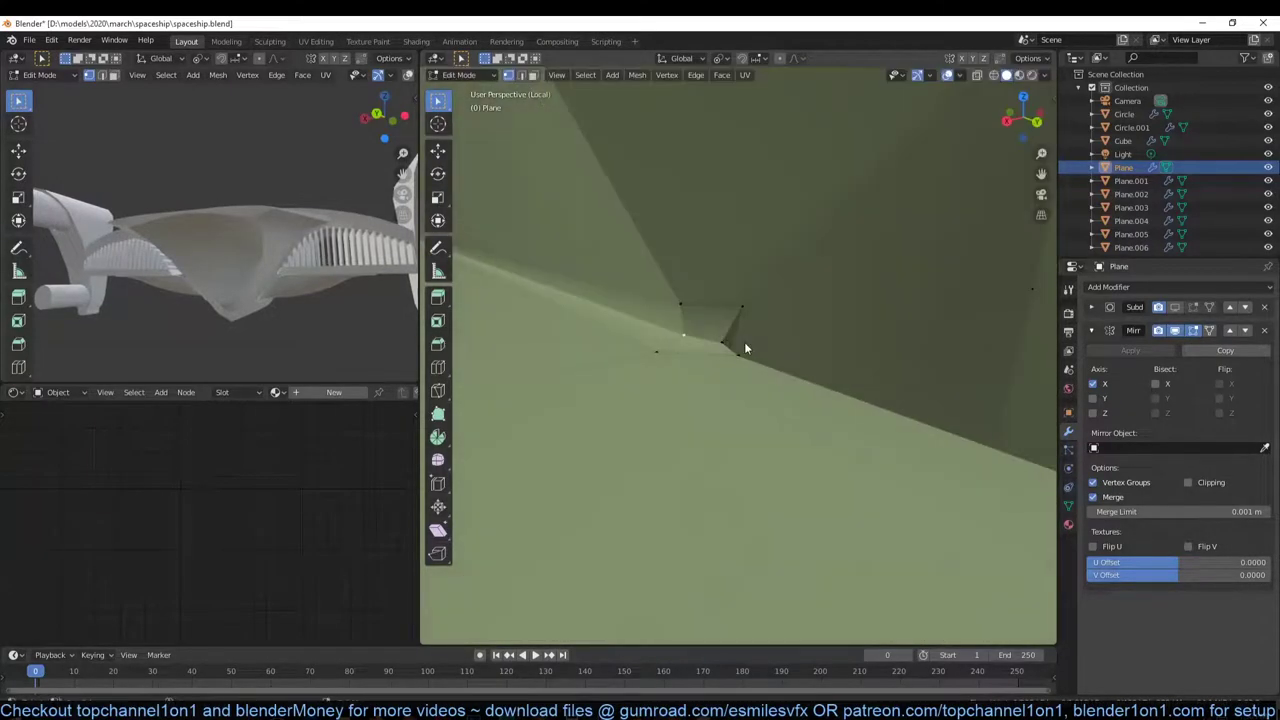
key(ctrl+x)
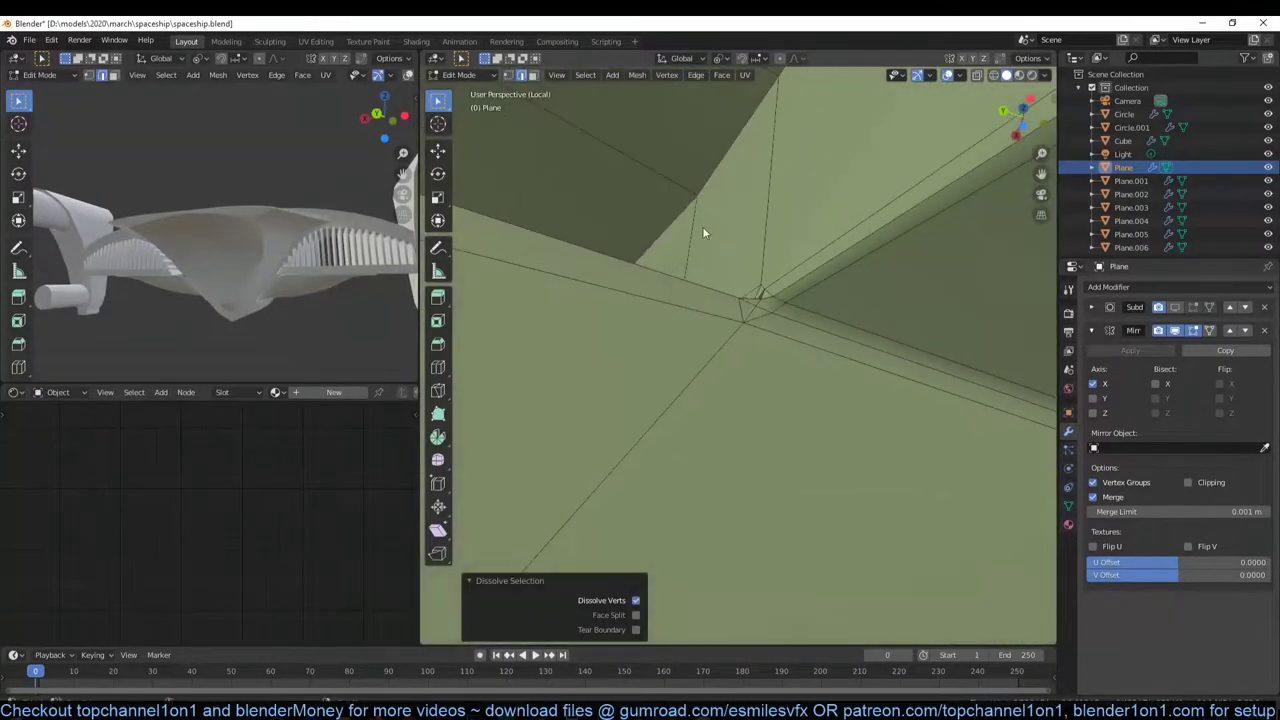
click(826, 370)
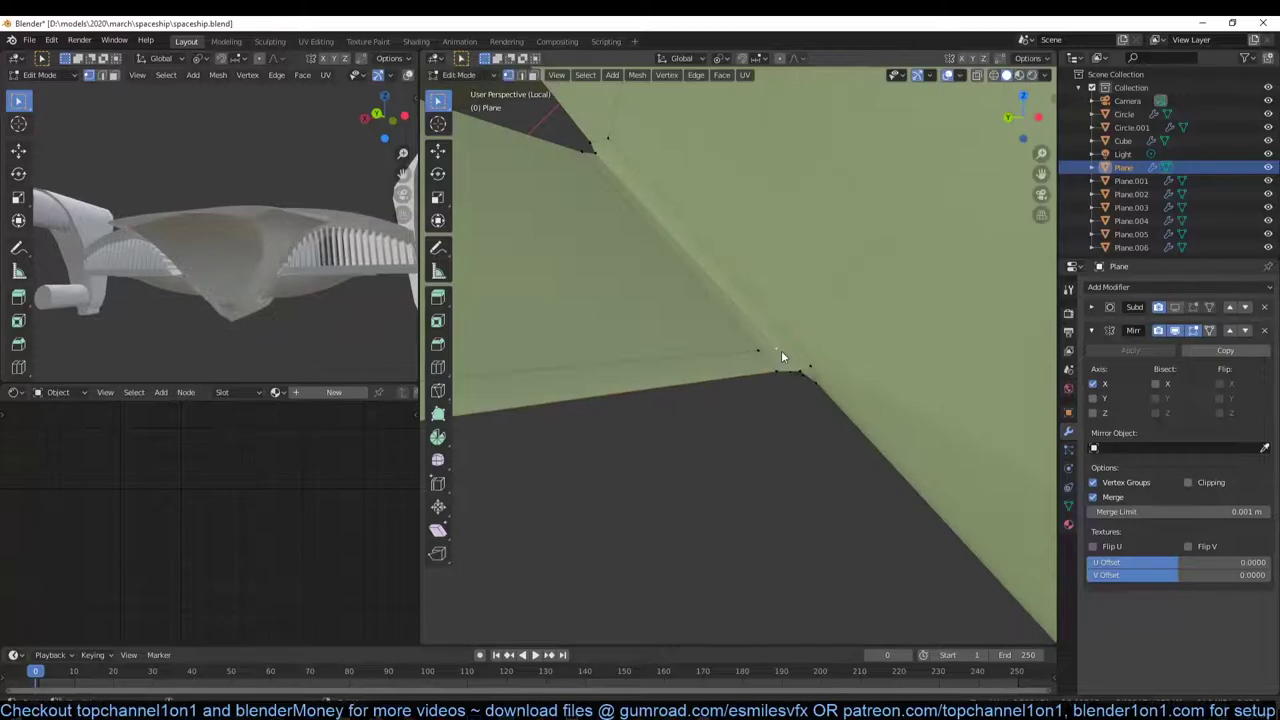
key(ctrl+x)
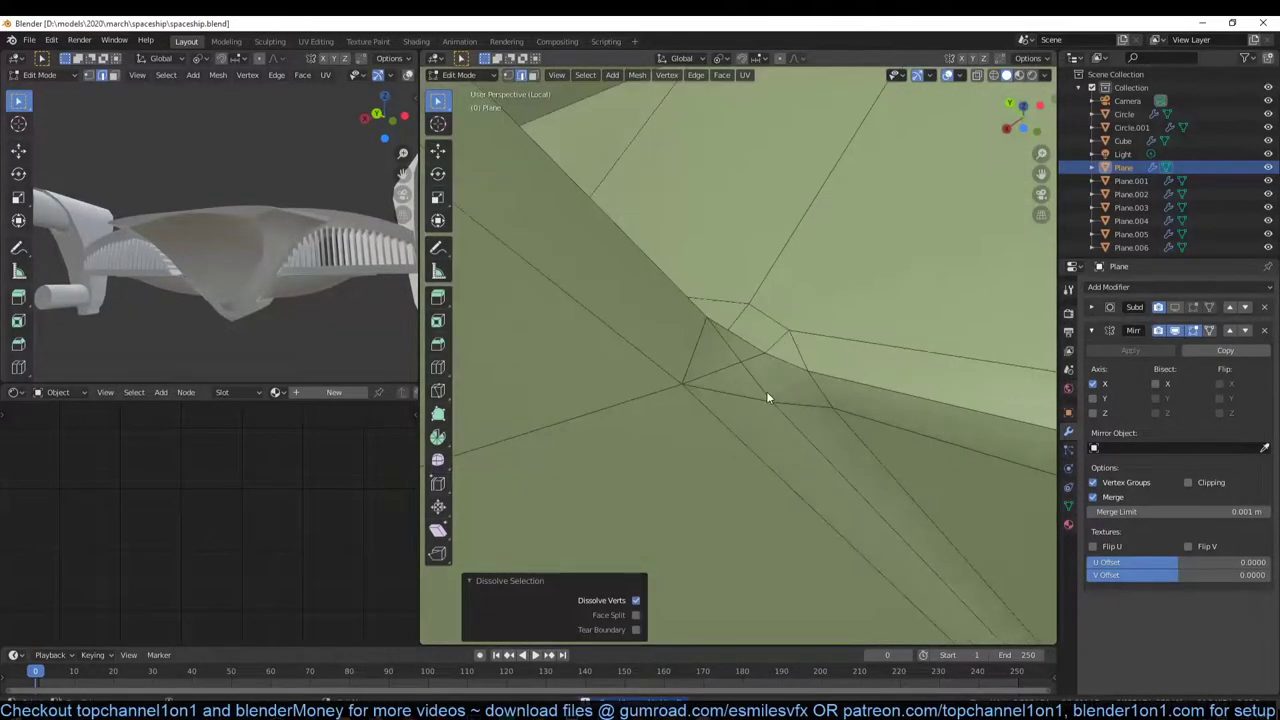
Merge a pair of hull vertices at the last selected vertex
click(748, 352)
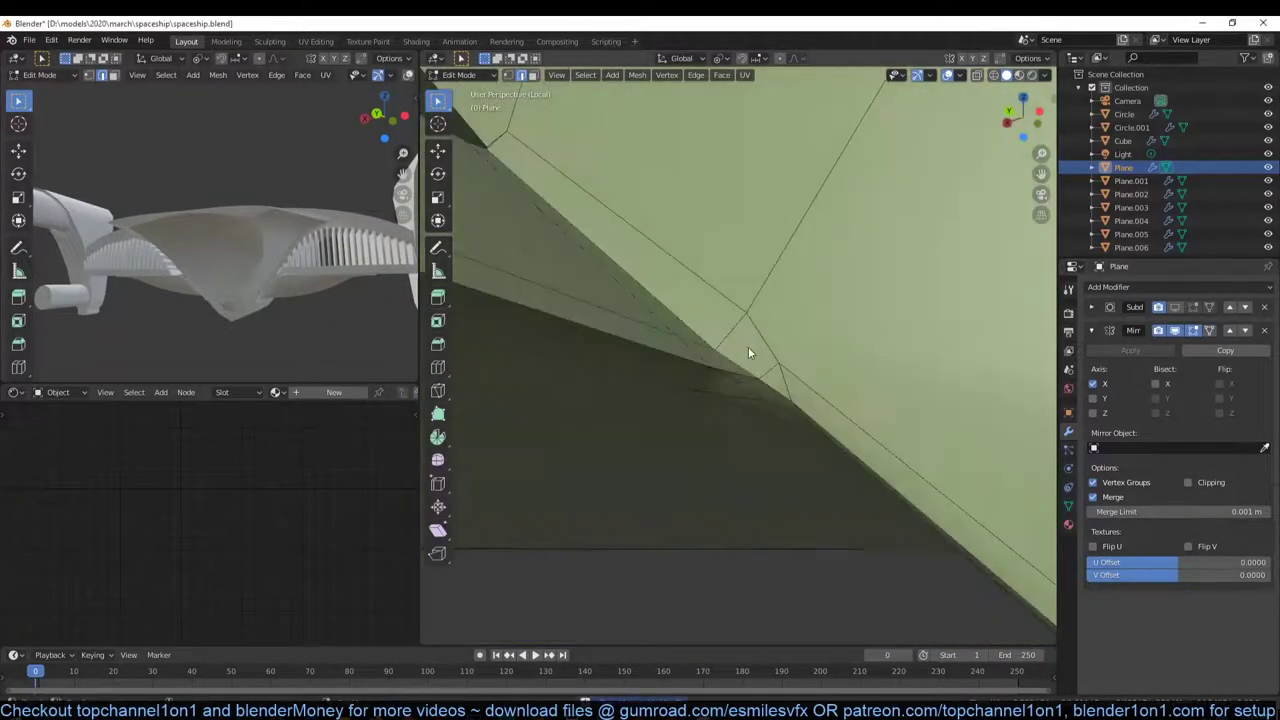
key(m)
click(830, 351)
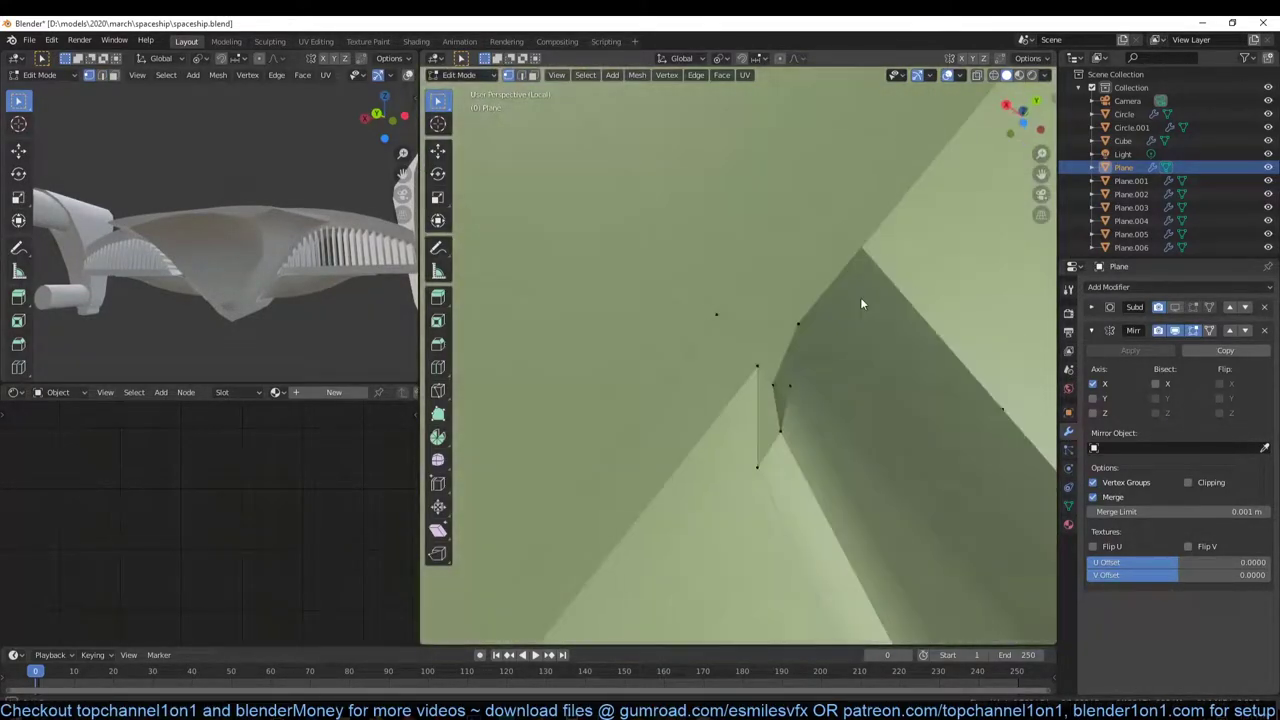
Move another stray vertex into place in local orientation and merge it at last with its neighbour
click(746, 437)
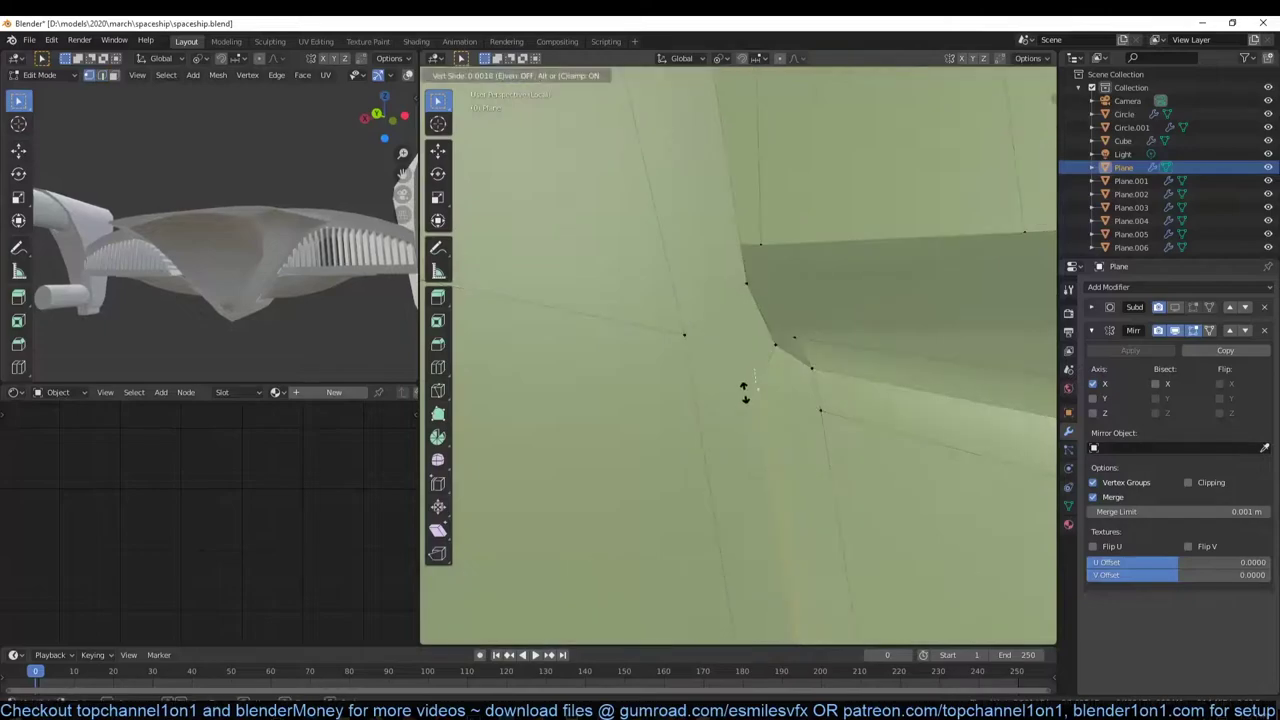
key(comma)
click(706, 365)
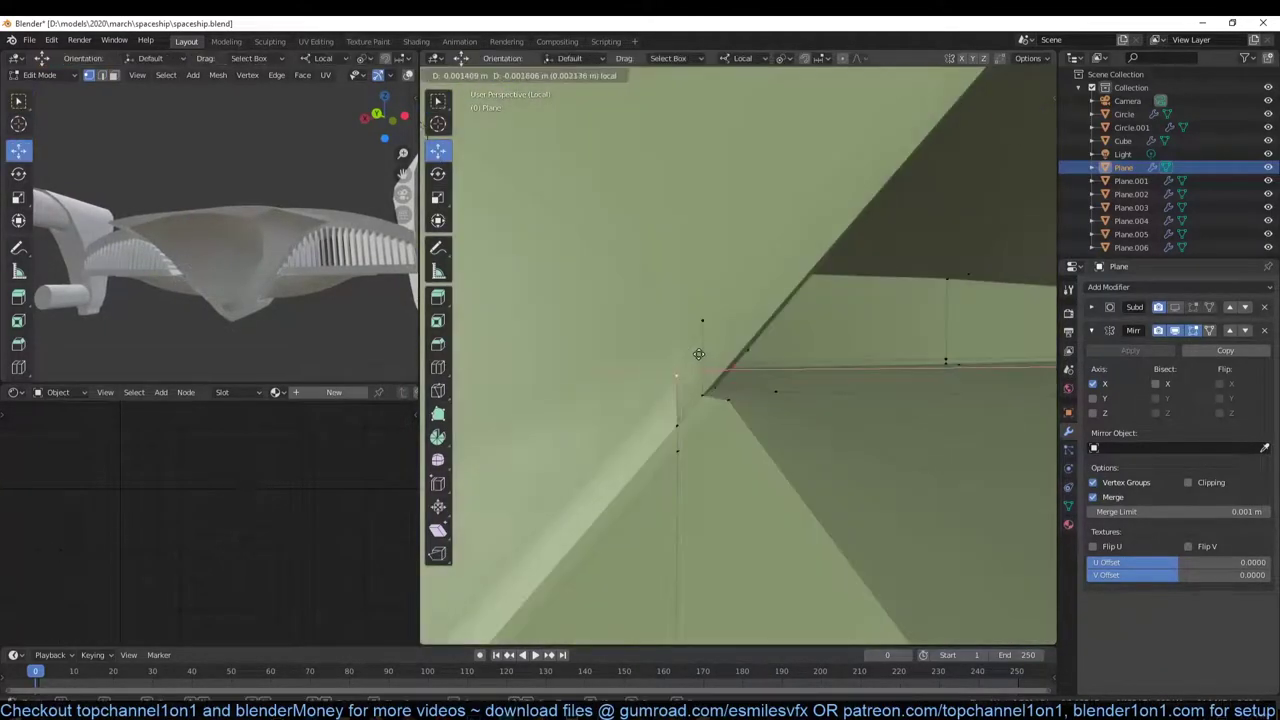
mouse_move(706, 365)
middle_down()
mouse_move(760, 380)
mouse_move(831, 356)
mouse_move(768, 499)
mouse_move(684, 299)
mouse_move(724, 336)
mouse_move(700, 346)
mouse_move(684, 378)
mouse_move(714, 530)
mouse_move(734, 372)
mouse_move(701, 391)
mouse_move(740, 340)
middle_up()
key(shift+space)
key(g)
scroll(958, 310, down, 5)
scroll(748, 396, up, 5)
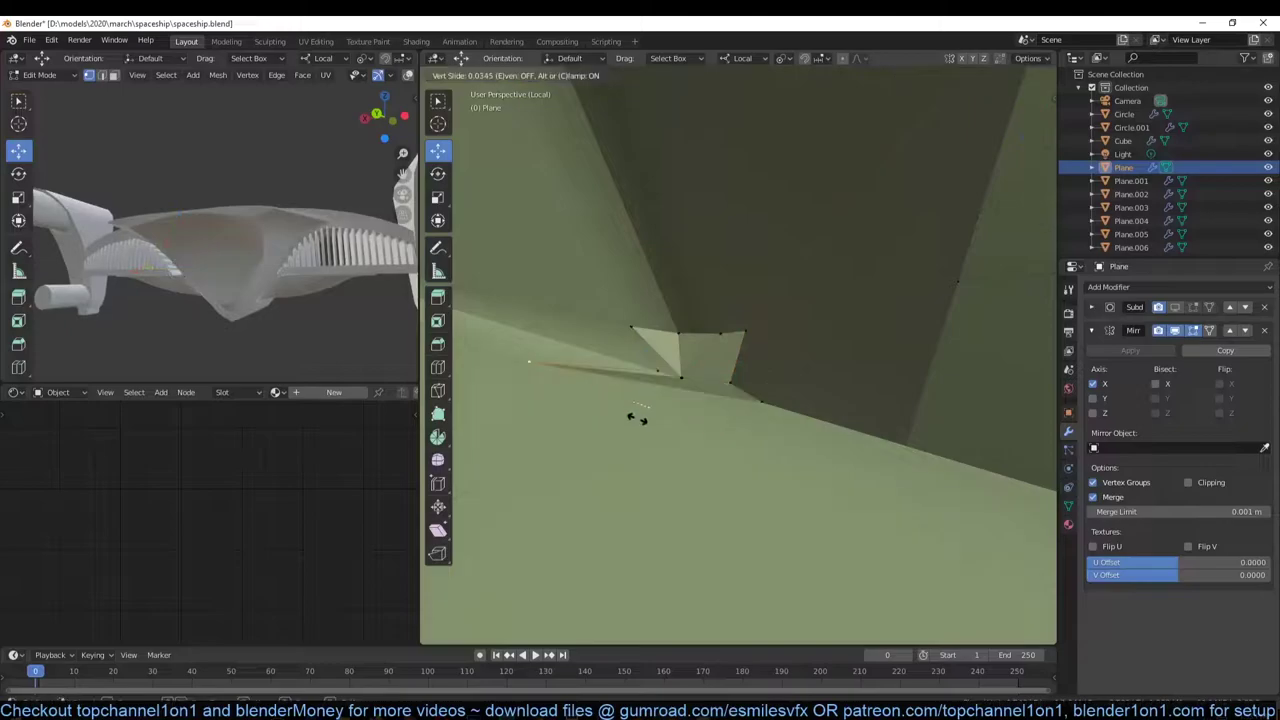
shift+click(755, 328)
key(m)
click(753, 344)
Inspect the plane's edge for leftover geometry to delete
mouse_move(628, 371)
middle_down()
mouse_move(634, 386)
mouse_move(656, 364)
mouse_move(715, 382)
mouse_move(706, 262)
mouse_move(951, 414)
mouse_move(862, 458)
mouse_move(868, 417)
mouse_move(630, 415)
mouse_move(678, 462)
mouse_move(726, 394)
mouse_move(768, 467)
mouse_move(801, 439)
mouse_move(736, 459)
mouse_move(914, 351)
mouse_move(797, 445)
middle_up()
scroll(852, 480, down, 5)
key(x)
key(Escape)
scroll(775, 430, up, 5)
Select the extra vertices near the hull crease and dissolve them
key(1)
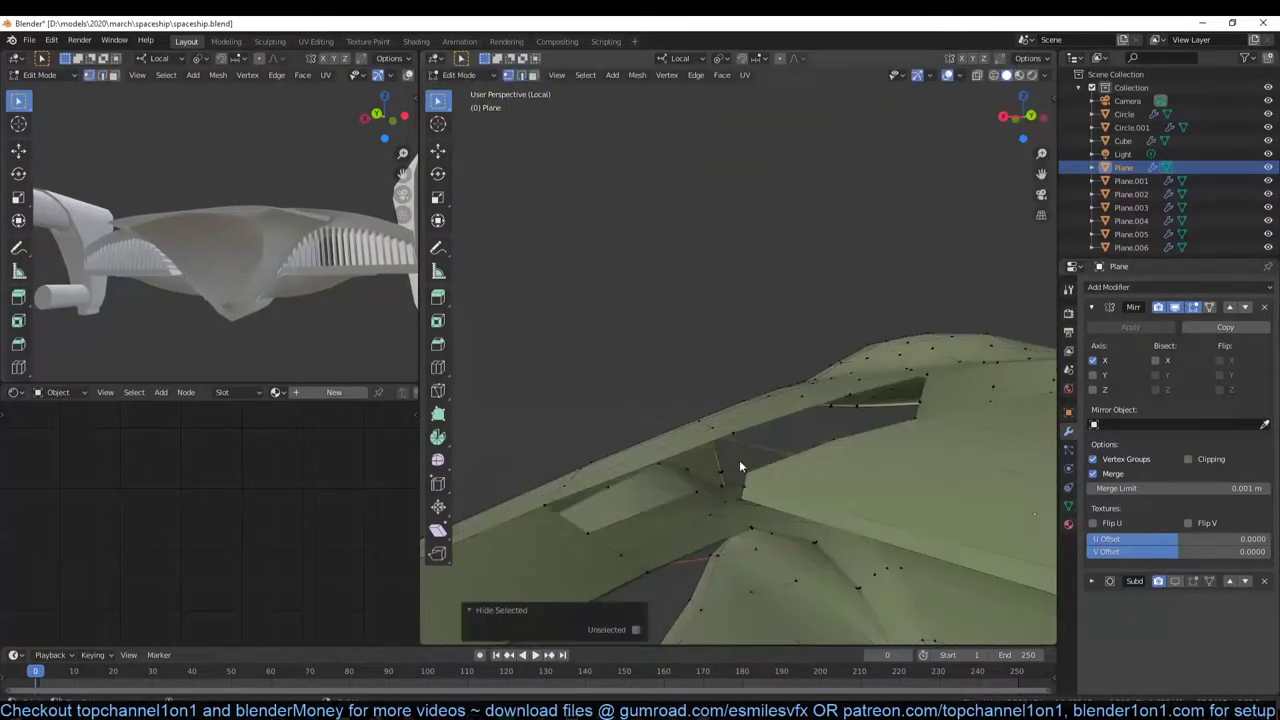
mouse_move(785, 390)
middle_down()
mouse_move(774, 420)
mouse_move(726, 429)
mouse_move(686, 486)
mouse_move(570, 504)
mouse_move(688, 512)
mouse_move(849, 424)
mouse_move(610, 502)
middle_up()
click(734, 299)
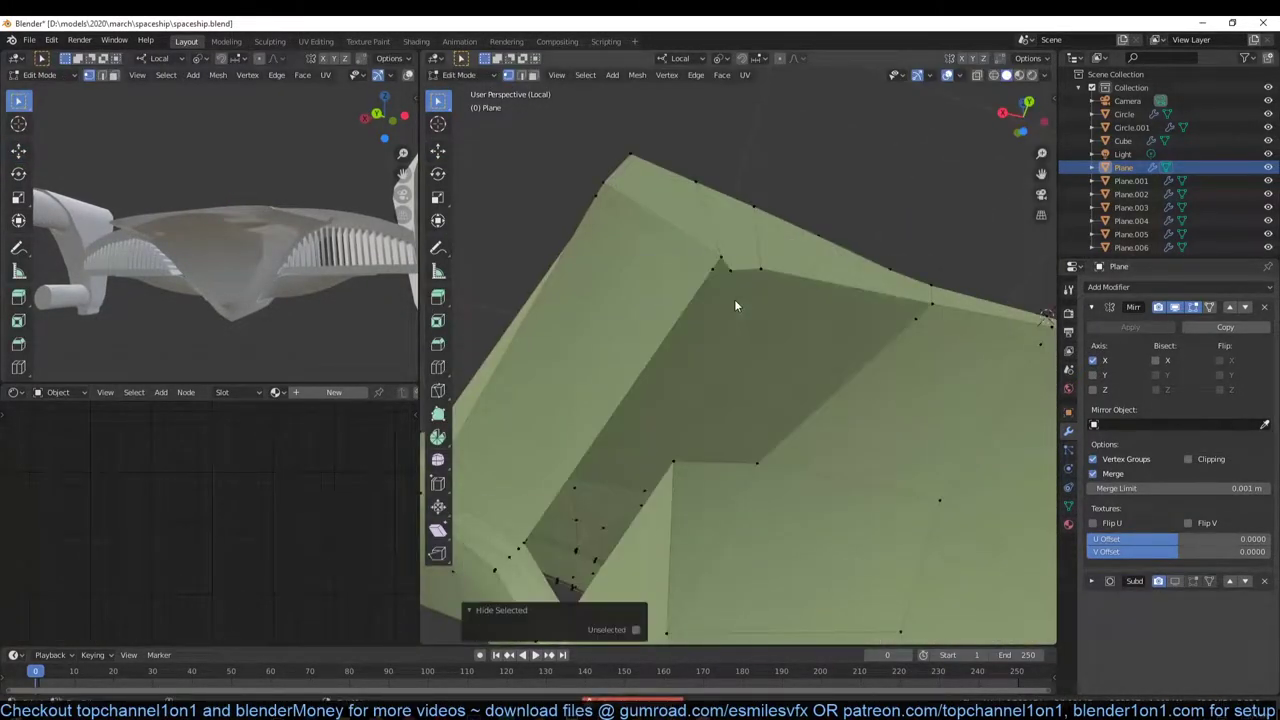
mouse_move(734, 299)
middle_down()
mouse_move(766, 423)
mouse_move(726, 415)
mouse_move(766, 423)
mouse_move(786, 390)
mouse_move(651, 471)
mouse_move(700, 309)
middle_up()
key(Tab)
key(Tab)
key(2)
mouse_move(759, 503)
middle_down()
mouse_move(690, 355)
mouse_move(753, 414)
mouse_move(830, 373)
mouse_move(932, 442)
mouse_move(919, 504)
mouse_move(829, 409)
mouse_move(773, 467)
mouse_move(978, 481)
mouse_move(760, 486)
mouse_move(682, 530)
mouse_move(778, 527)
mouse_move(762, 534)
mouse_move(774, 328)
middle_up()
click(830, 373)
key(1)
key(ctrl+x)
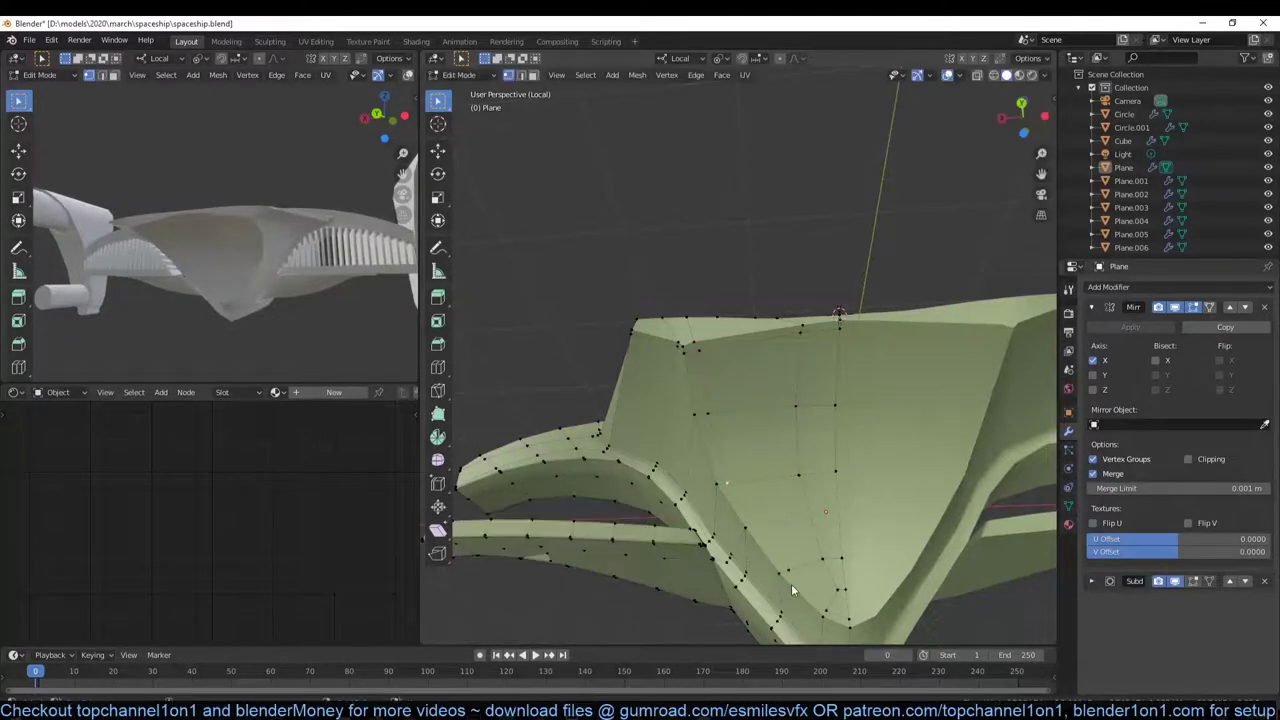
Select a shortest vertex path beneath the hull and edge-slide it into place
ctrl+click(830, 512)
mouse_move(830, 512)
middle_down()
mouse_move(745, 490)
mouse_move(774, 514)
mouse_move(740, 384)
mouse_move(706, 400)
mouse_move(744, 474)
mouse_move(565, 493)
mouse_move(746, 460)
mouse_move(810, 432)
mouse_move(796, 578)
mouse_move(846, 473)
mouse_move(606, 423)
middle_up()
key(g)
key(g)
click(568, 495)
ctrl+click(606, 423)
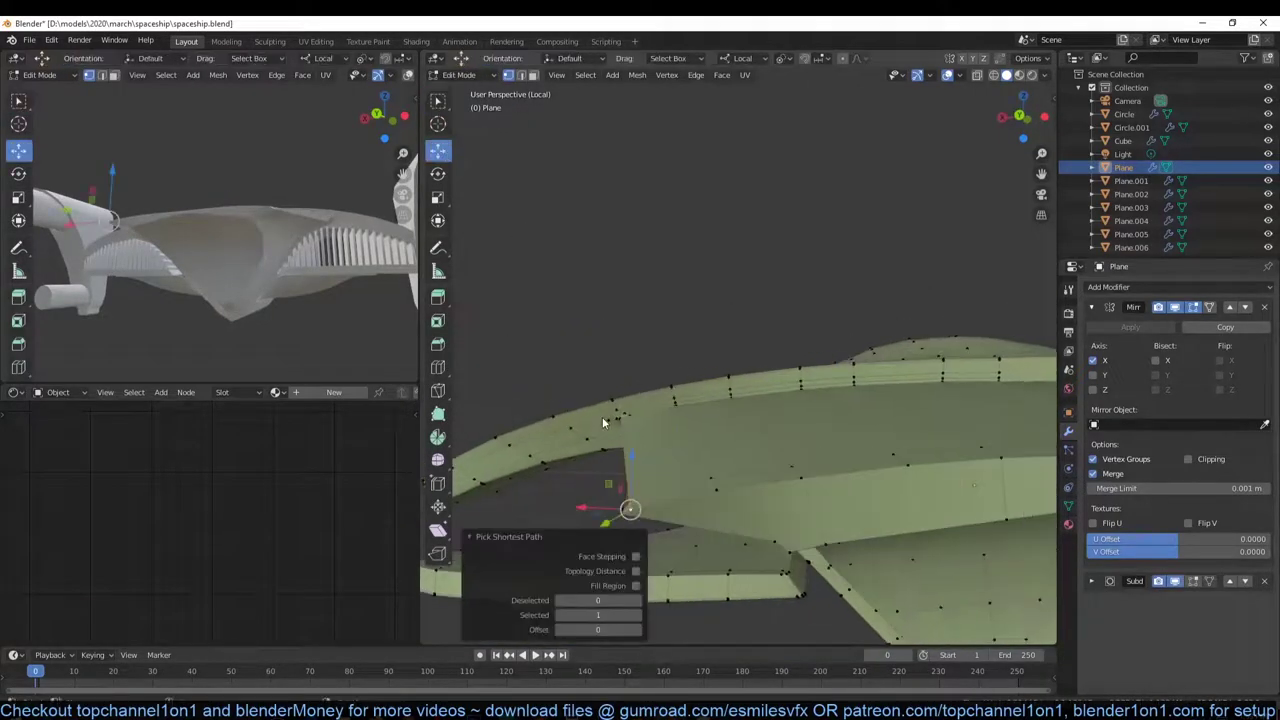
click(437, 150)
scroll(673, 510, up, 5)
scroll(494, 247, down, 5)
Select another hull edge and slide it so the loops sit evenly
key(2)
mouse_move(494, 247)
middle_down()
mouse_move(636, 355)
mouse_move(766, 409)
mouse_move(853, 522)
mouse_move(904, 478)
mouse_move(813, 486)
mouse_move(696, 306)
mouse_move(846, 394)
mouse_move(716, 452)
mouse_move(852, 417)
mouse_move(697, 350)
middle_up()
alt+click(853, 522)
key(1)
scroll(840, 390, up, 3)
key(2)
click(745, 497)
mouse_move(600, 482)
middle_down()
mouse_move(612, 518)
mouse_move(784, 381)
mouse_move(723, 334)
middle_up()
key(g)
key(g)
click(728, 330)
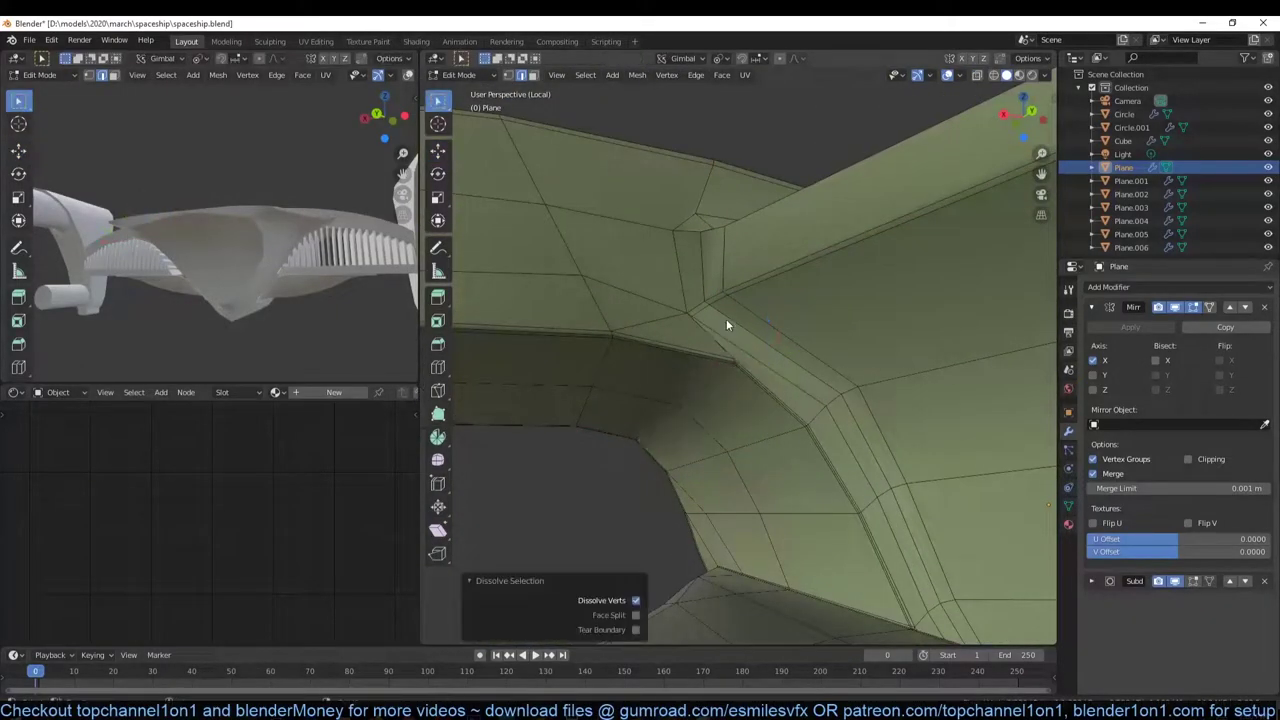
key(1)
Review the cleaned area and return to Object Mode
scroll(692, 271, up, 3)
scroll(789, 416, down, 2)
middle_drag(789, 416, 716, 407)
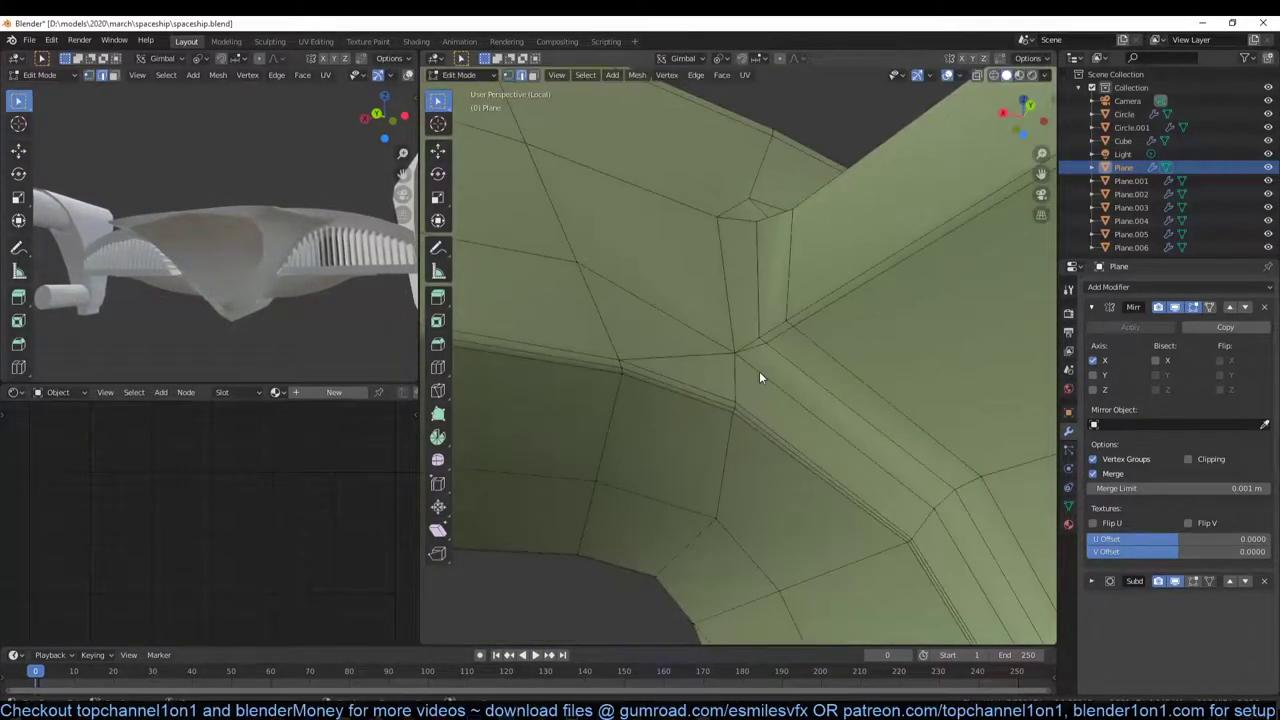
middle_drag(759, 371, 737, 446)
key(Tab)
scroll(839, 379, down, 4)
Return to Object Mode and exit the isolated local view of the hull
key(alt+a)
scroll(815, 385, up, 4)
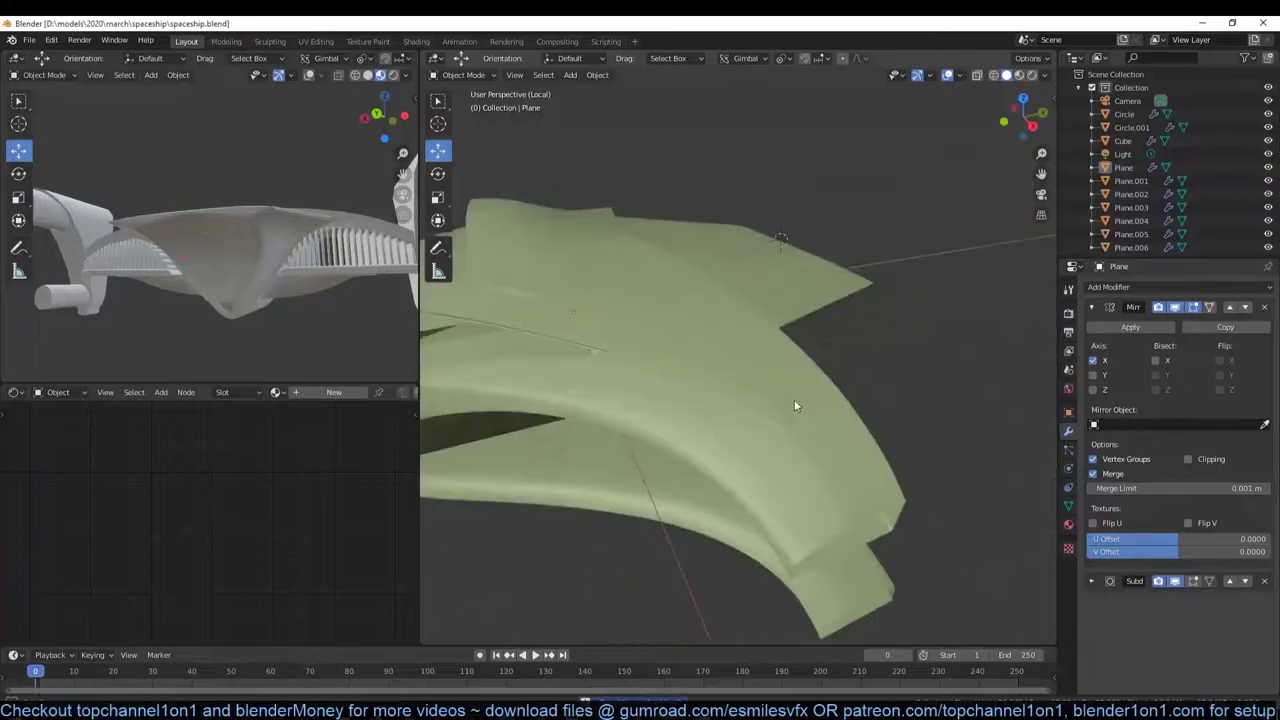
middle_drag(794, 399, 951, 420)
key(Tab)
key(Tab)
middle_drag(395, 330, 330, 300)
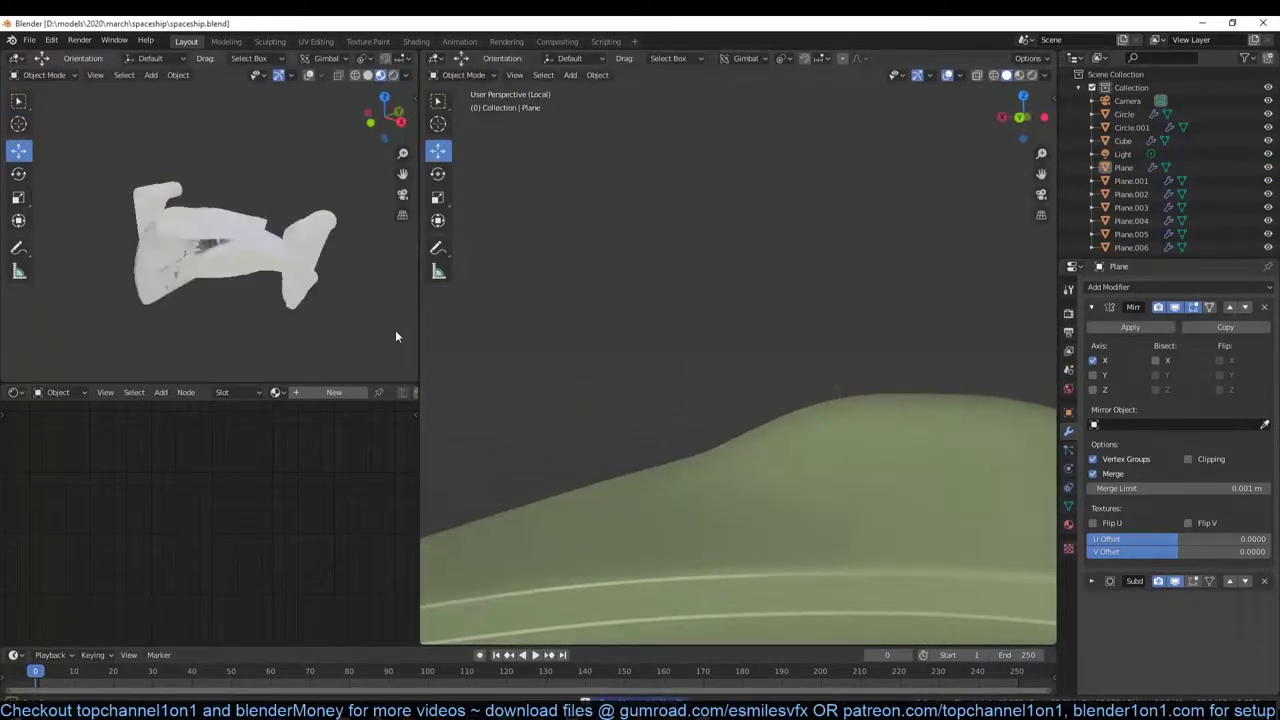
scroll(859, 406, down, 3)
key(KP_Divide)
middle_drag(724, 315, 738, 426)
Hide Plane.003 and add a large ground plane below the ship
click(738, 426)
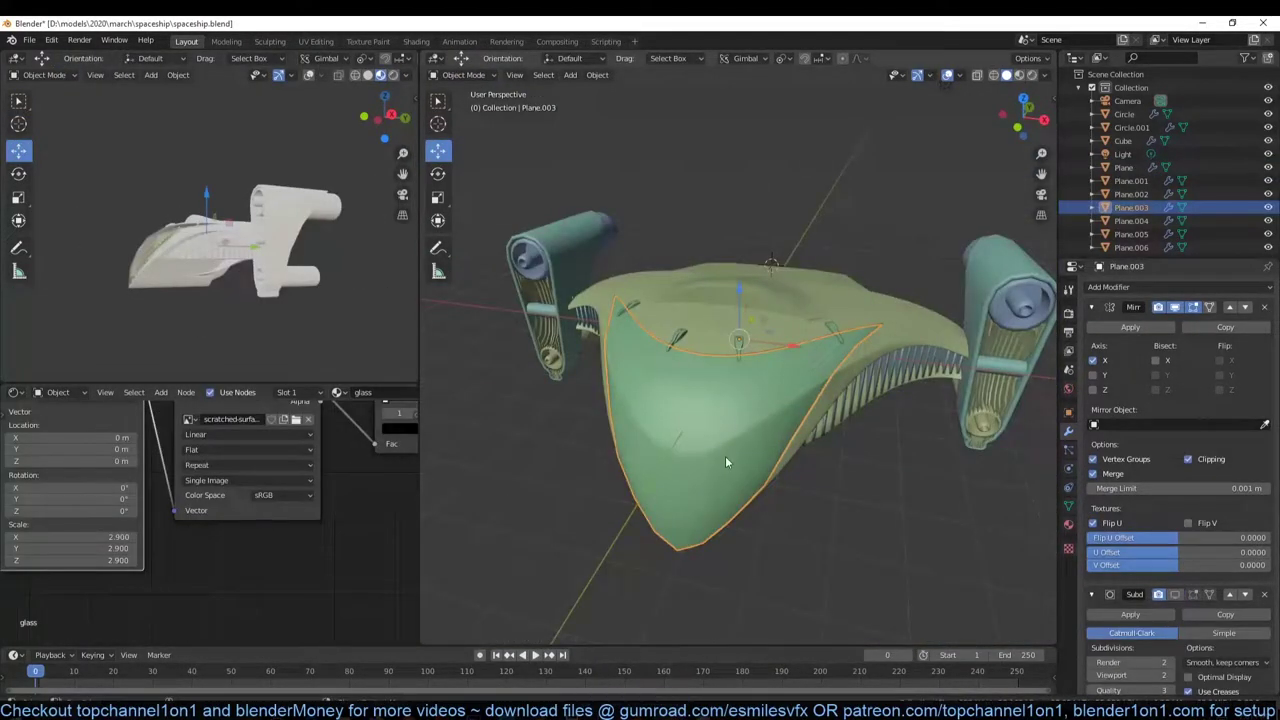
key(h)
scroll(753, 394, down, 3)
key(g)
key(z)
click(804, 356)
key(KP_1)
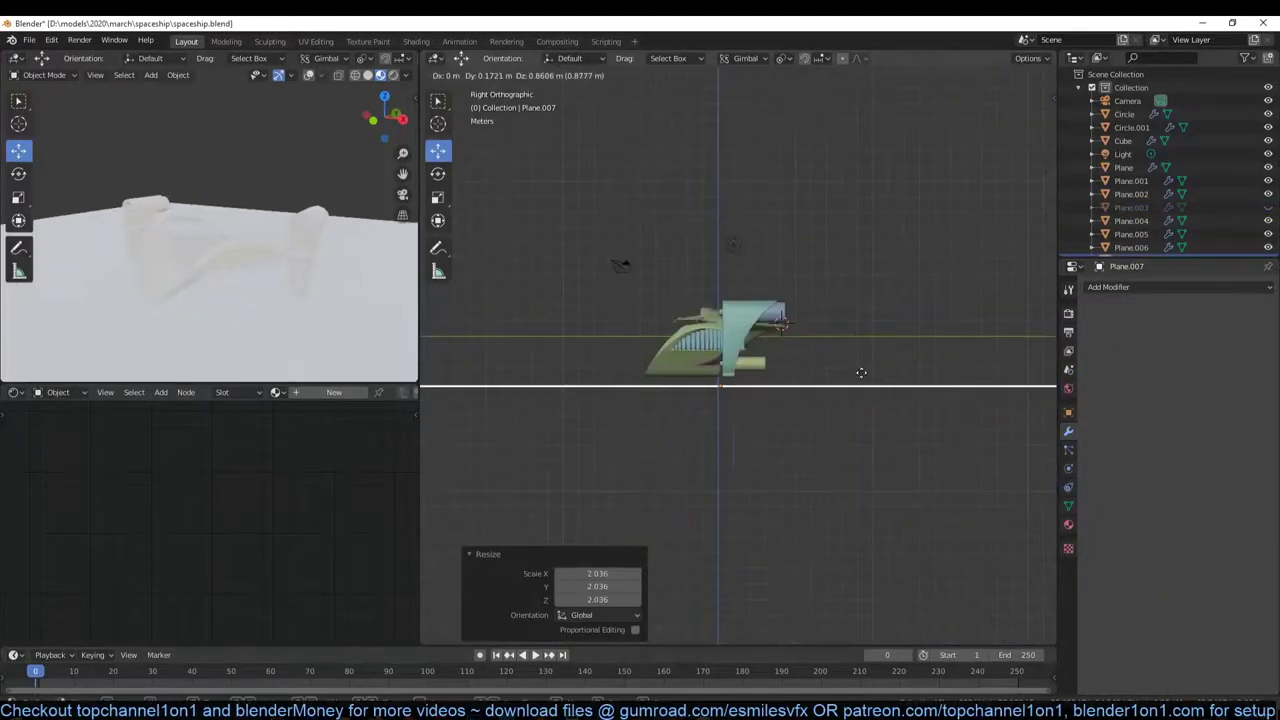
Reposition the light and make it a 1000 W area light
click(1123, 154)
key(g)
click(736, 236)
click(1249, 343)
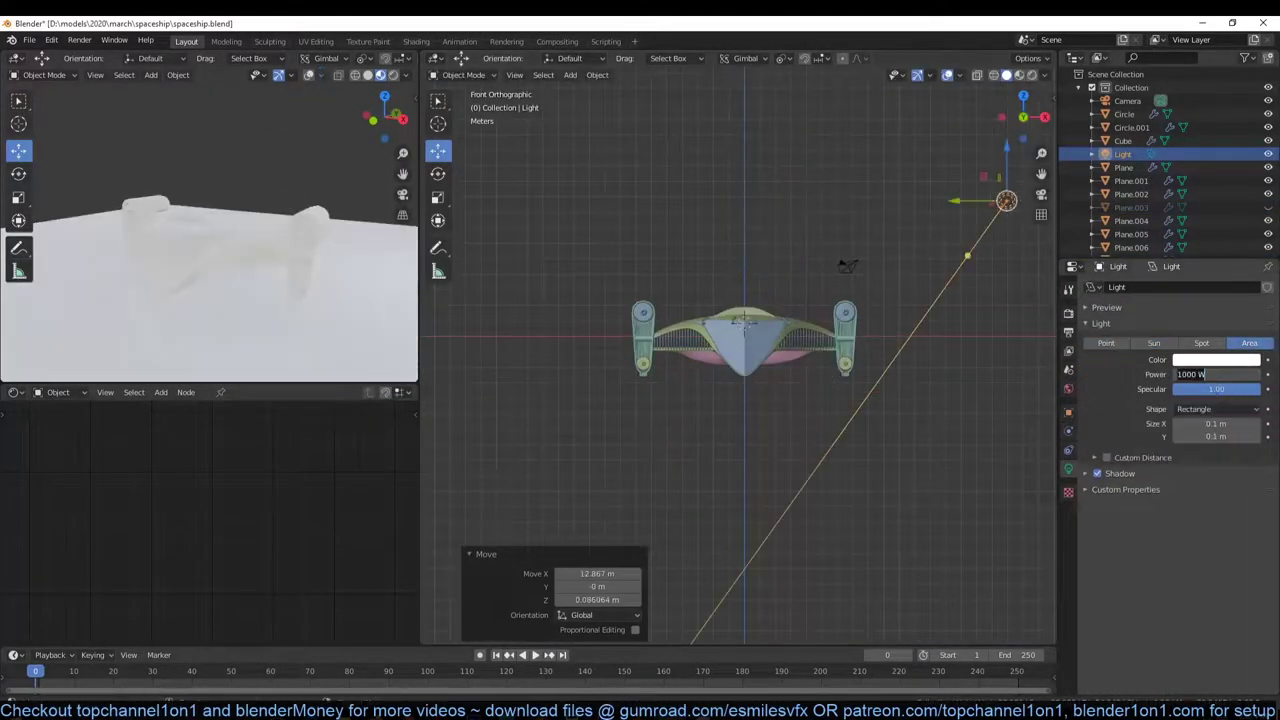
key(KP_7)
key(g)
click(1216, 359)
click(1191, 245)
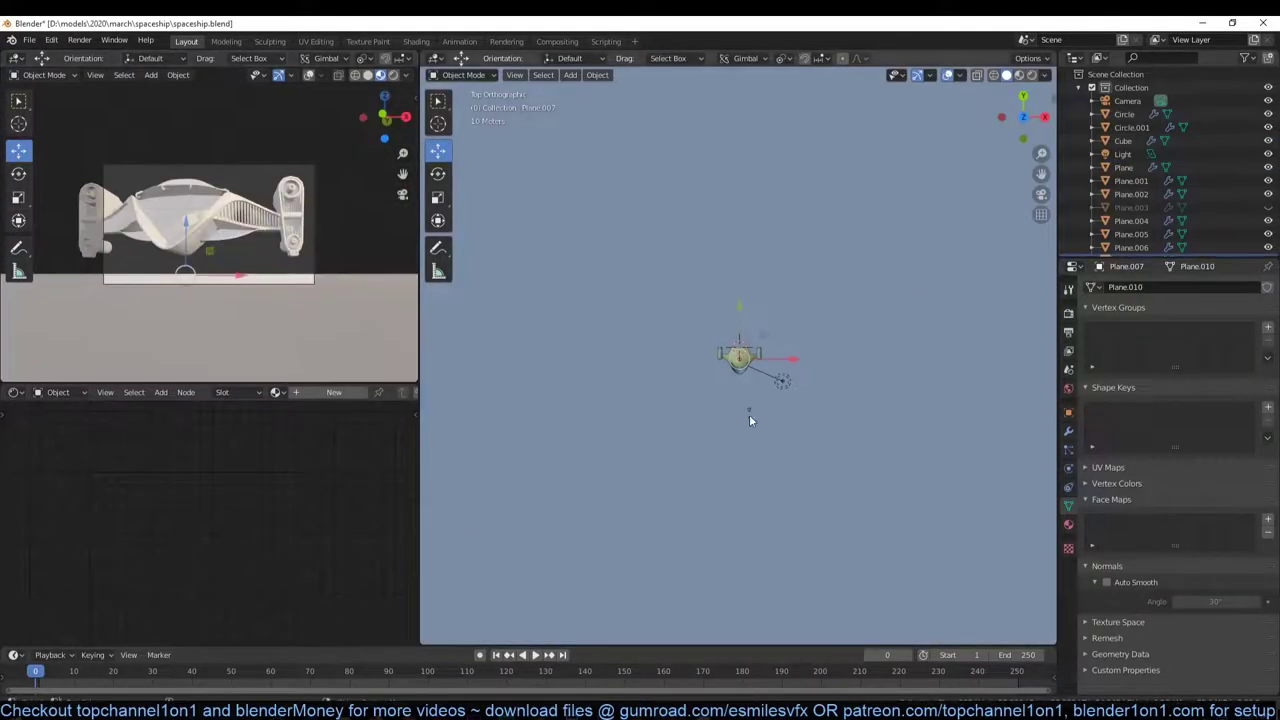
Move the camera 4.0597 m along Y toward the ship
click(751, 420)
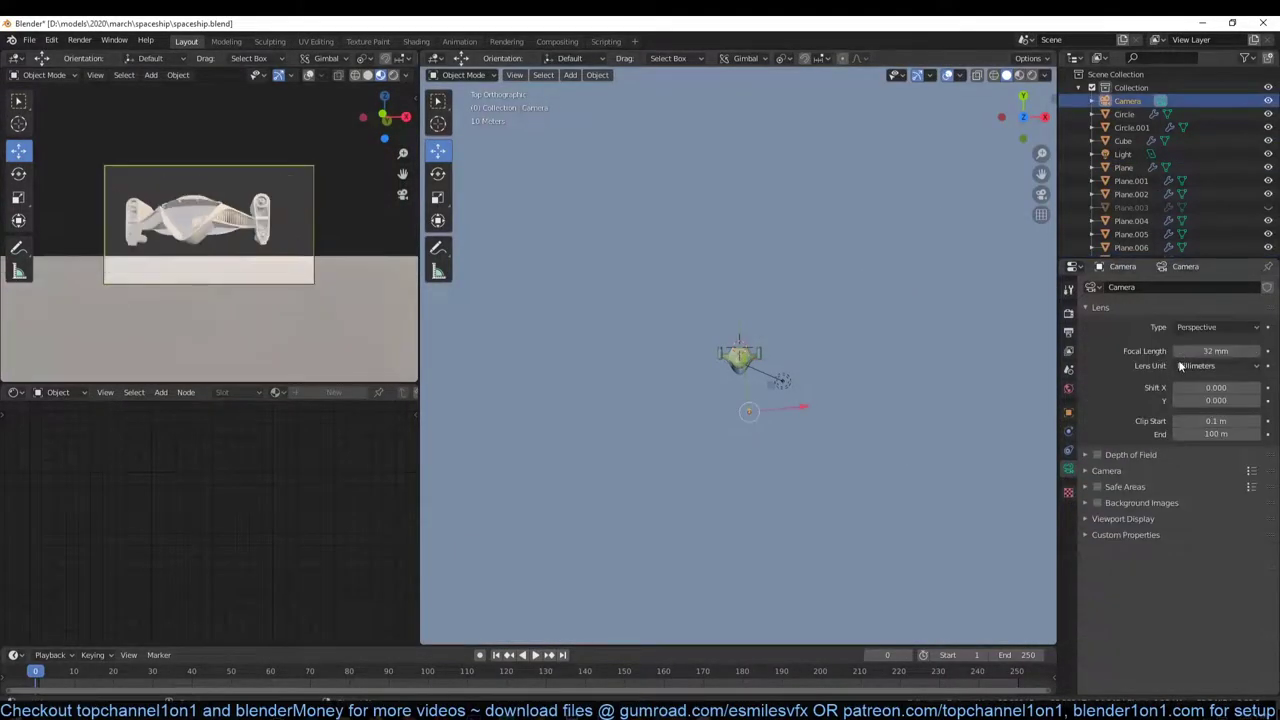
mouse_move(751, 420)
mouse_down()
mouse_move(716, 418)
mouse_move(752, 394)
mouse_up()
scroll(716, 418, up, 1)
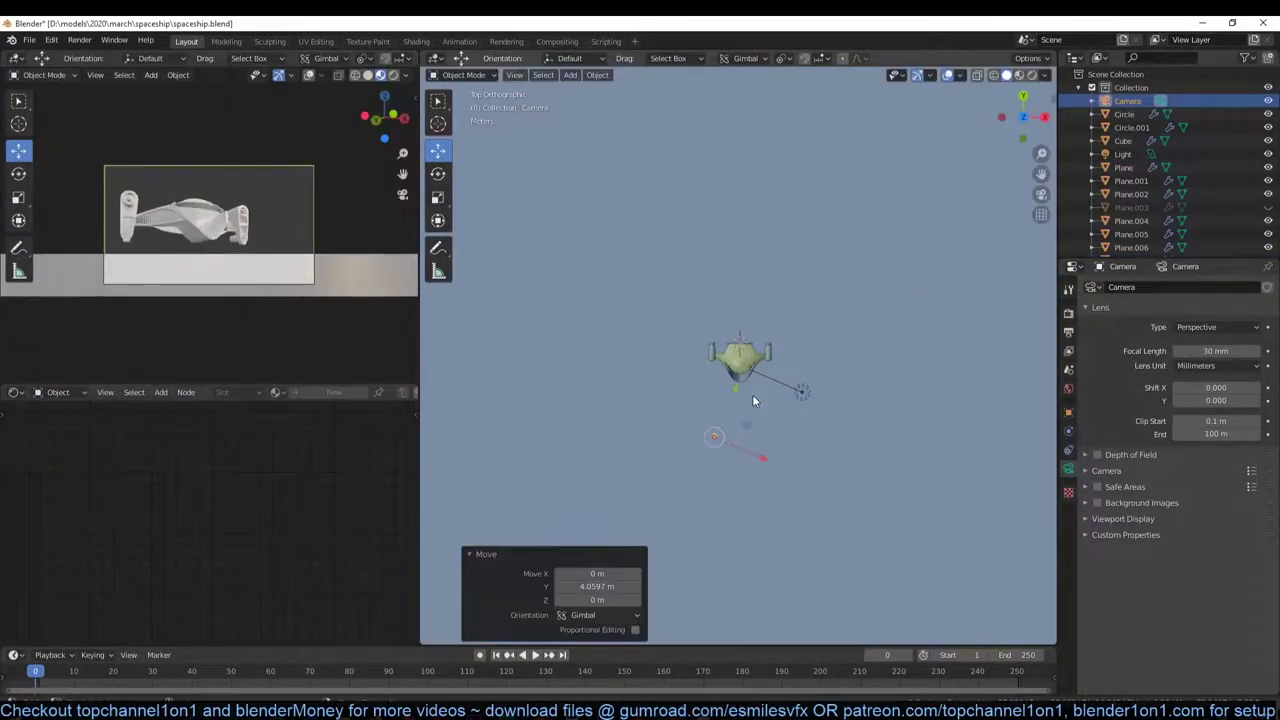
scroll(767, 394, up, 2)
Frame the Plane hull in view and start editing its mesh
click(767, 394)
key(KP_Decimal)
mouse_move(767, 394)
middle_down()
mouse_move(697, 324)
mouse_move(763, 348)
mouse_move(737, 386)
mouse_move(716, 378)
mouse_move(694, 313)
mouse_move(837, 380)
mouse_move(657, 400)
mouse_move(823, 414)
mouse_move(752, 328)
mouse_move(913, 498)
mouse_move(872, 390)
mouse_move(818, 386)
mouse_move(872, 335)
mouse_move(760, 420)
mouse_move(820, 335)
mouse_move(741, 278)
mouse_move(870, 229)
mouse_move(870, 268)
mouse_move(757, 409)
mouse_move(848, 203)
middle_up()
key(Tab)
scroll(716, 378, up, 3)
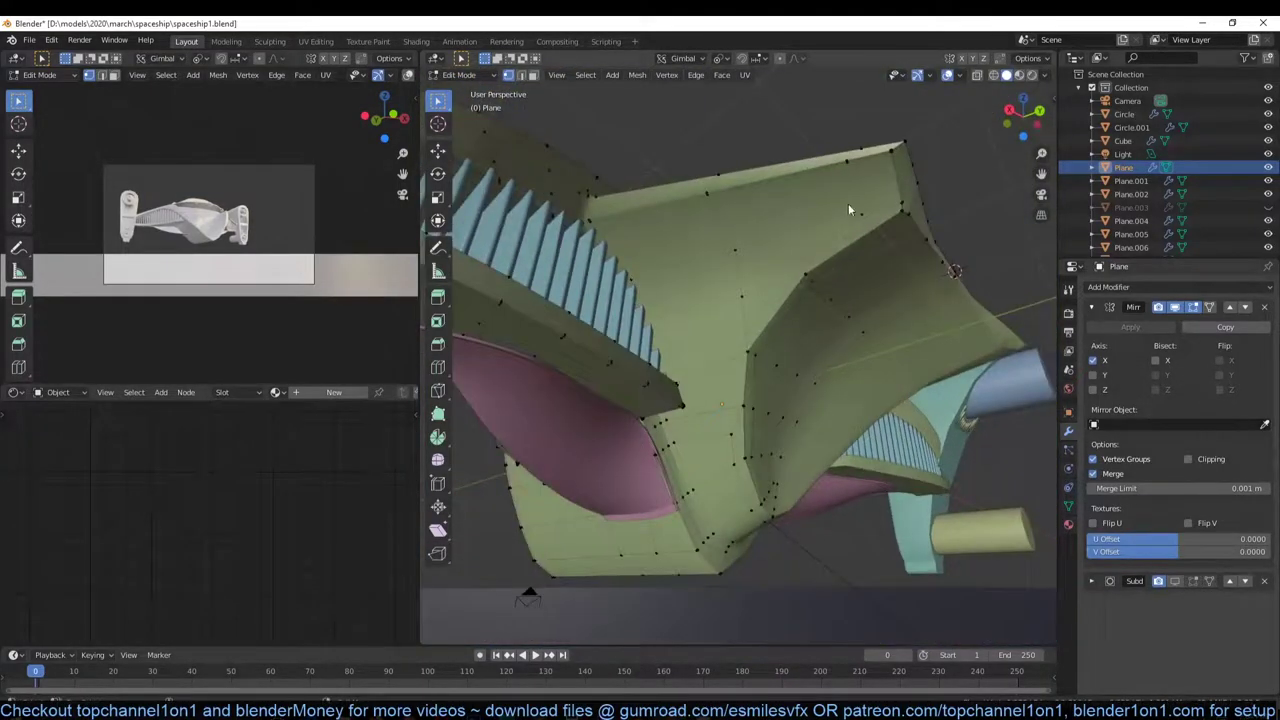
Merge the extra vertices on the hull's centre section
key(m)
click(737, 420)
middle_drag(746, 302, 816, 270)
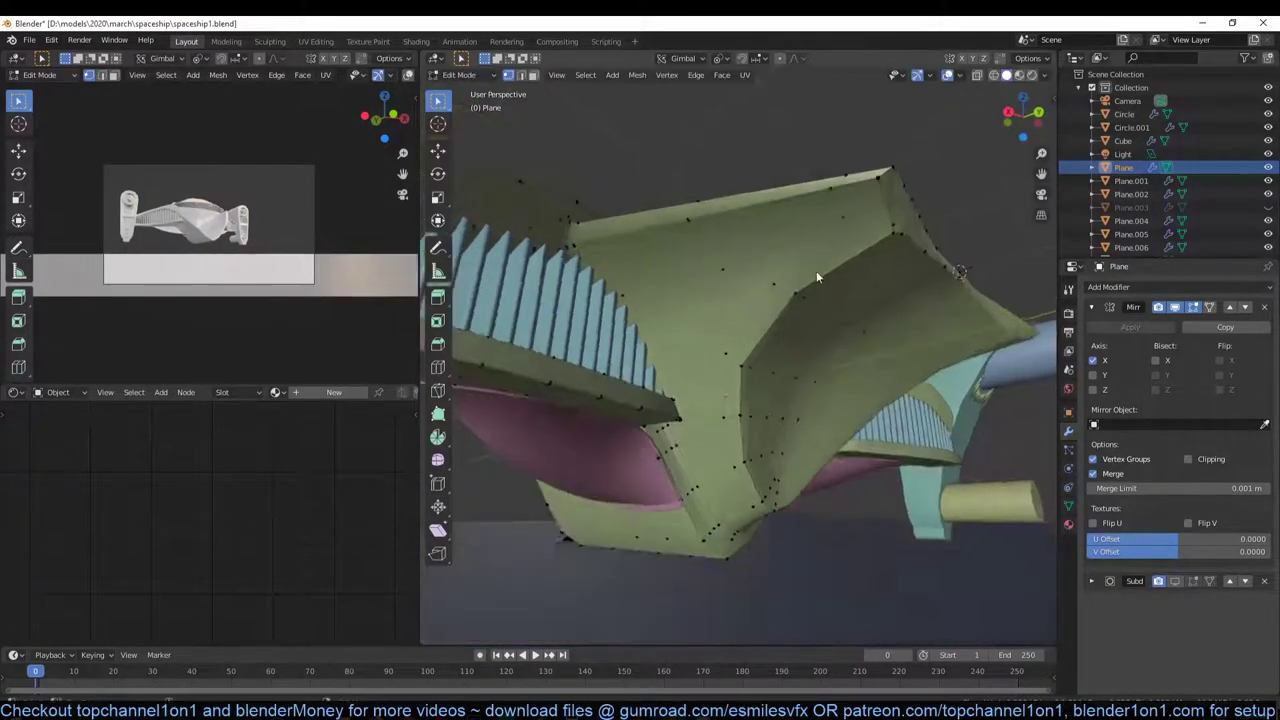
scroll(850, 275, up, 5)
scroll(813, 365, down, 5)
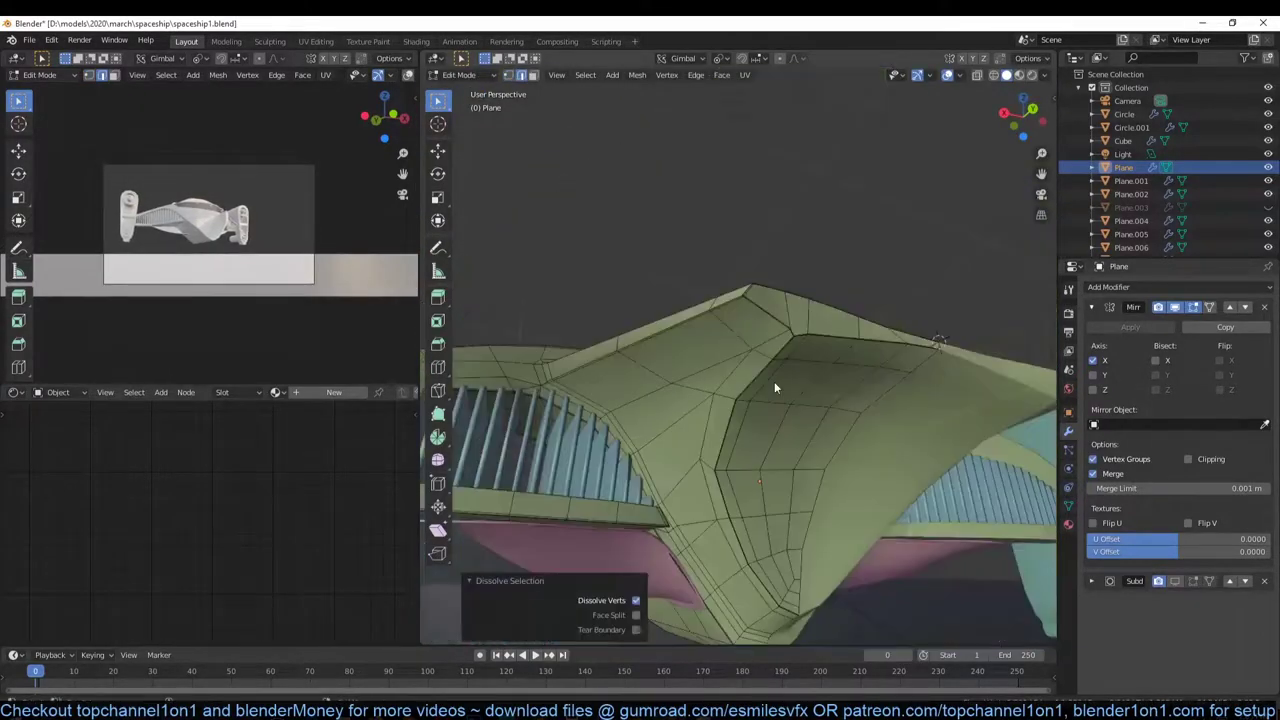
scroll(774, 381, up, 5)
mouse_move(717, 394)
middle_down()
mouse_move(701, 457)
mouse_move(706, 443)
middle_up()
scroll(701, 457, down, 5)
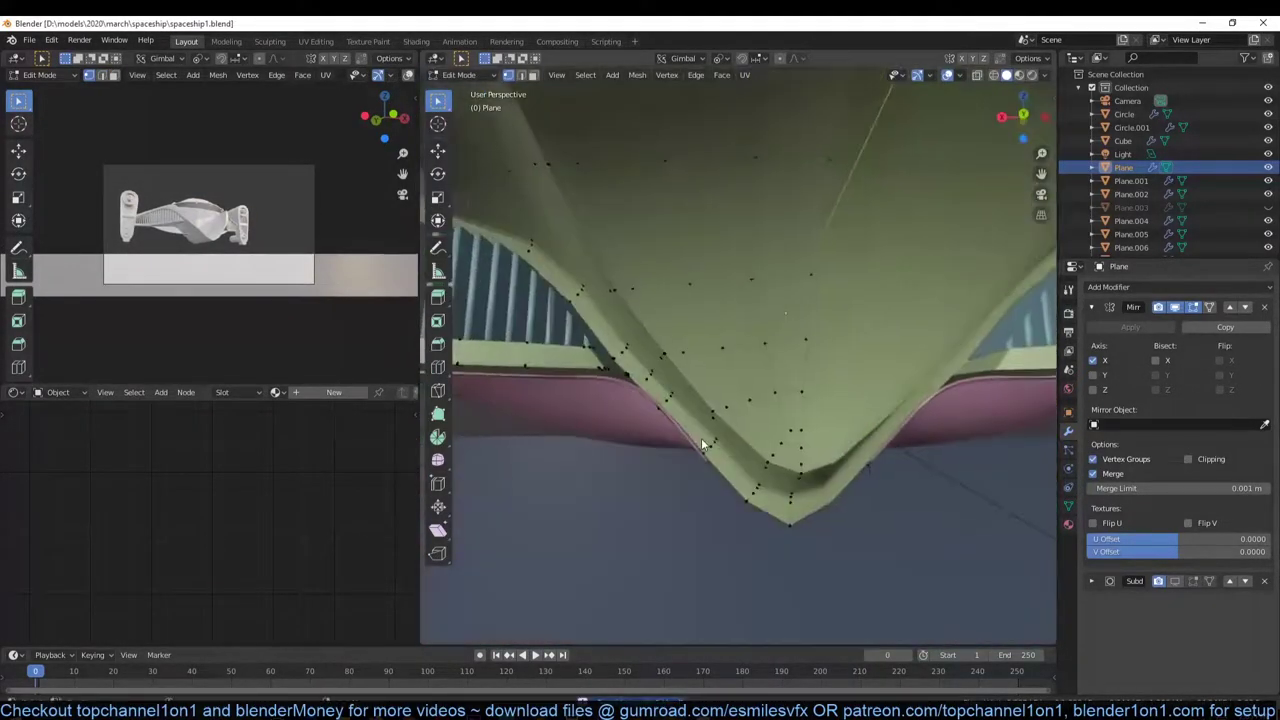
Leave Edit Mode, view the whole ship, and undo to restore the hidden hull piece
key(Tab)
scroll(856, 436, down, 3)
middle_drag(856, 436, 665, 406)
scroll(665, 406, down, 3)
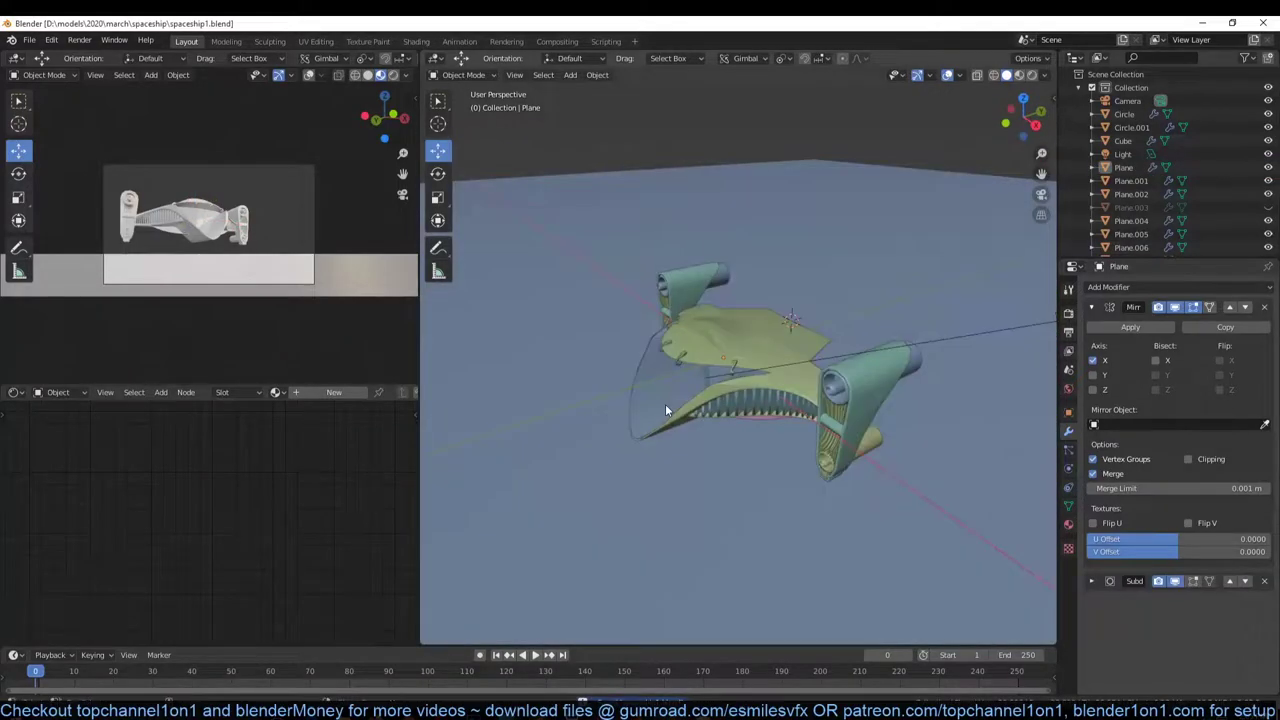
key(ctrl+z)
Load the sunset HDR image as the World environment background
click(1200, 379)
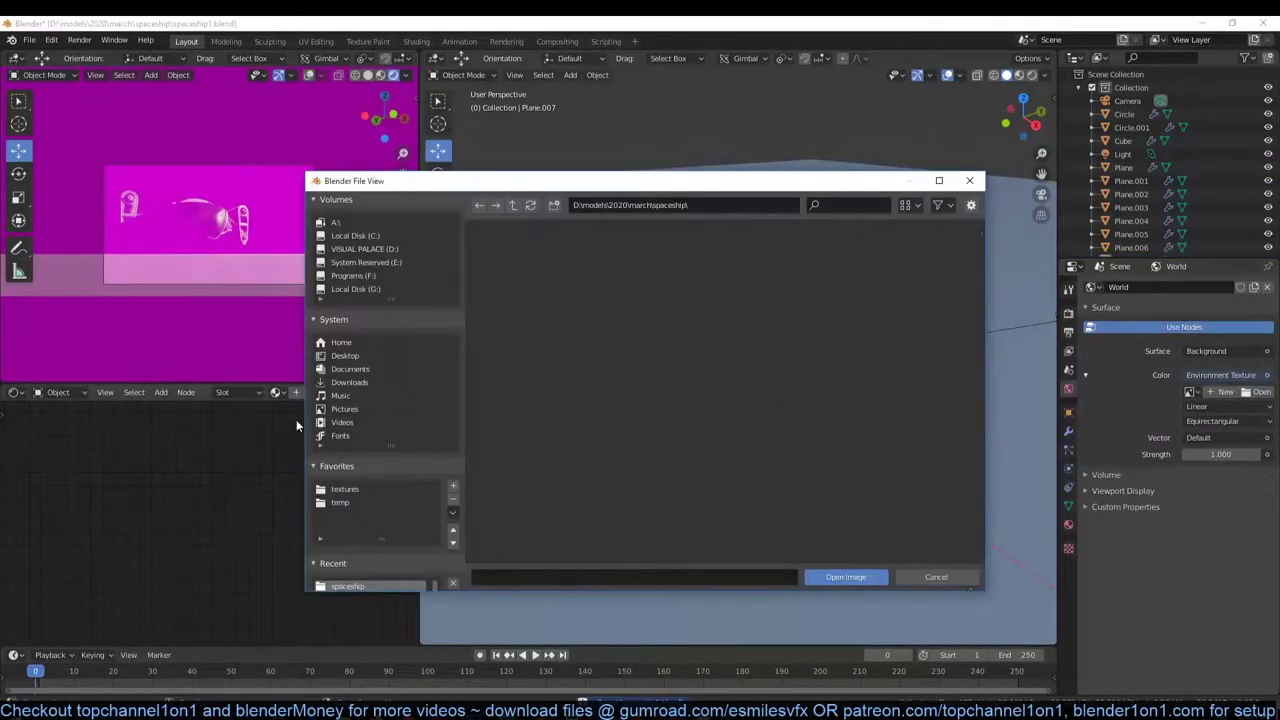
scroll(742, 433, down, 1)
double_click(742, 433)
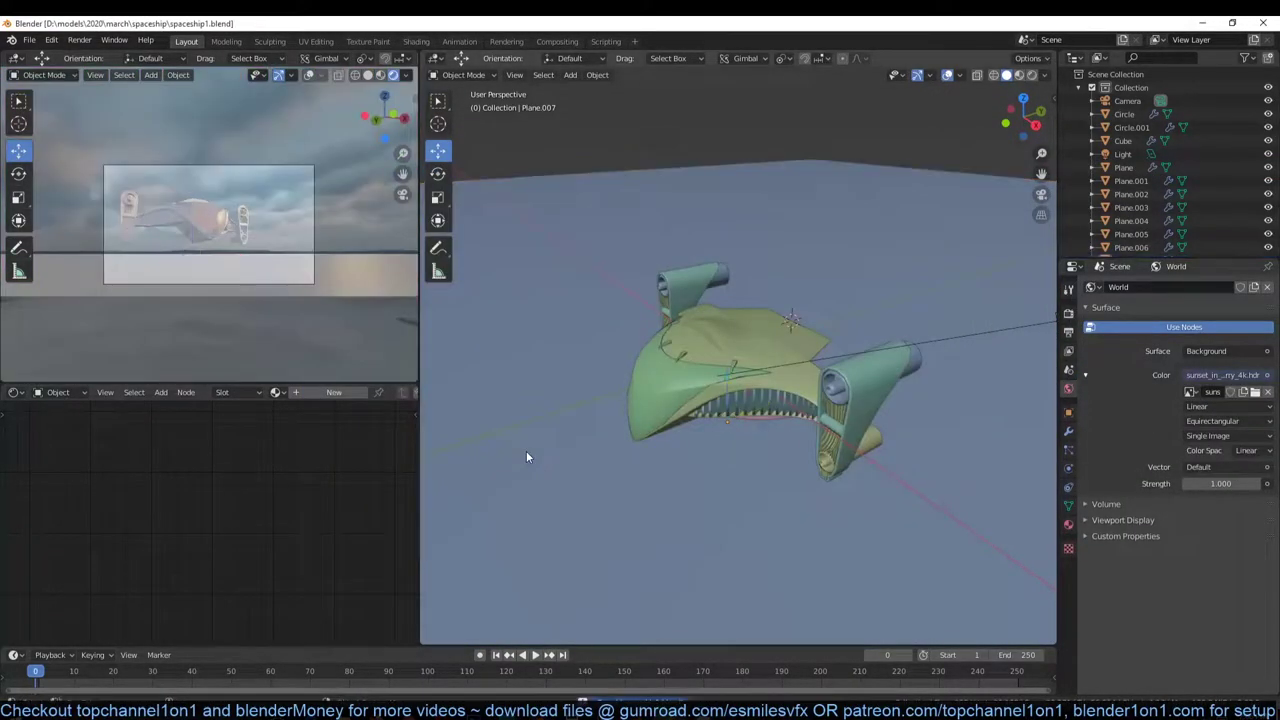
middle_drag(527, 457, 704, 423)
Duplicate the pink panels 16.201 m along Y, scale and raise them, then delete the copies
key(shift+d)
key(y)
click(808, 256)
key(s)
click(826, 371)
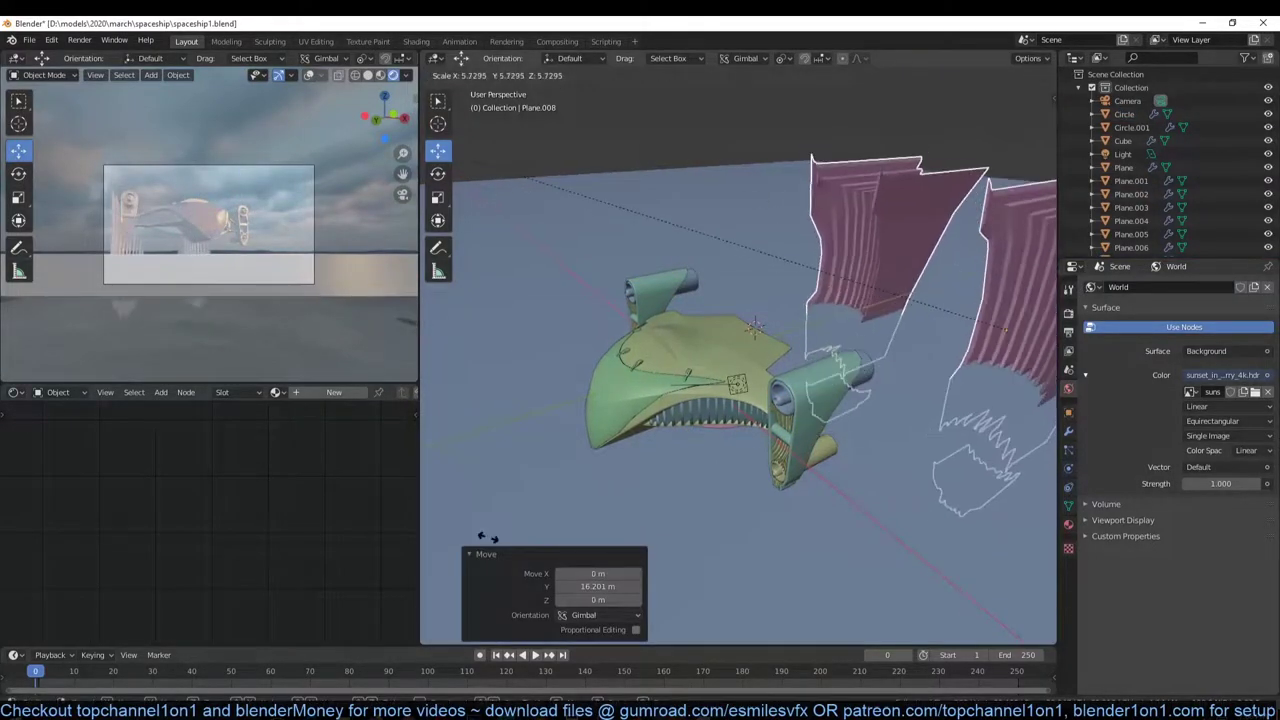
scroll(834, 377, down, 2)
key(g)
key(z)
click(945, 330)
middle_drag(945, 330, 731, 286)
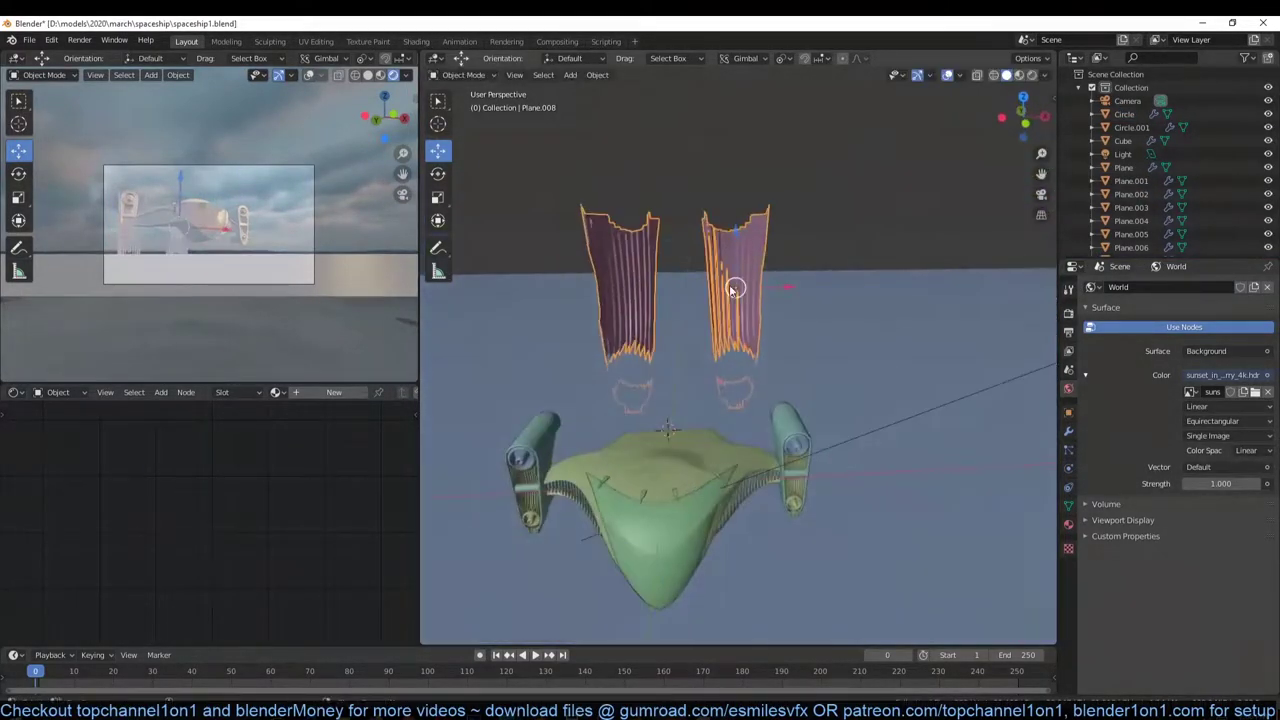
key(Delete)
middle_drag(710, 422, 1068, 368)
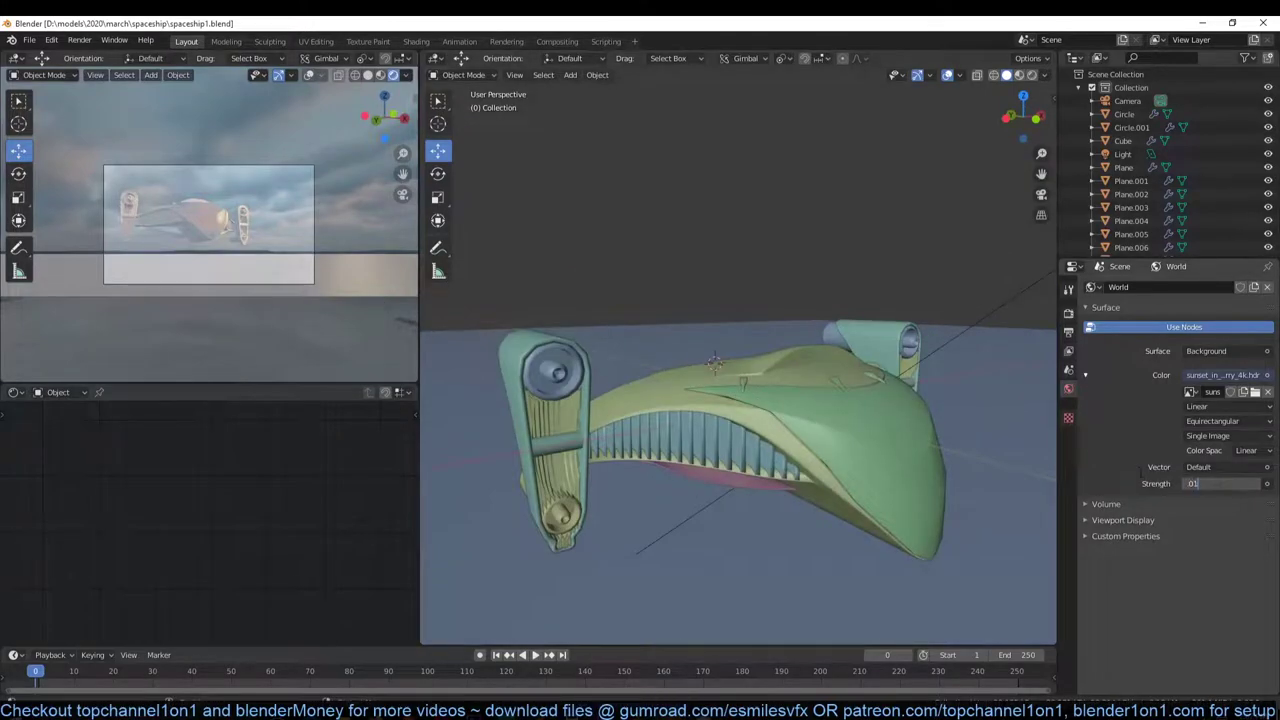
Set the area light's power to 10000 W and its shape to Square
click(1123, 154)
scroll(941, 501, down, 3)
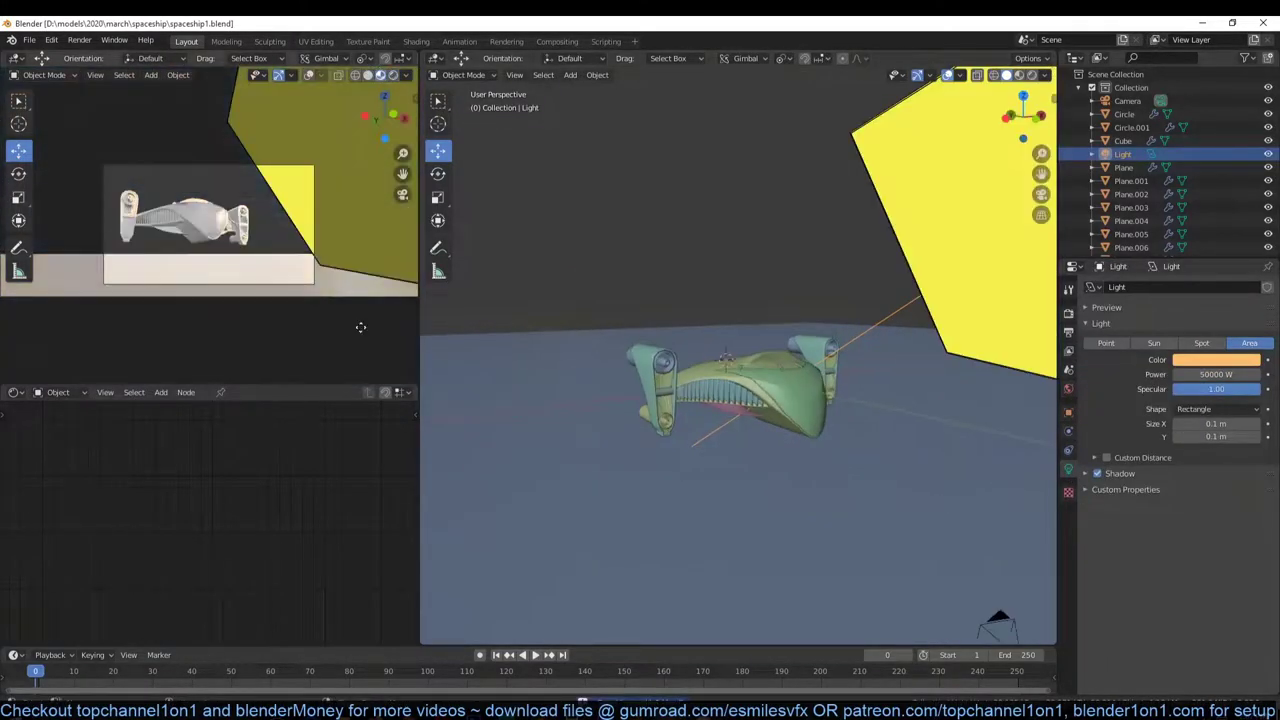
double_click(1216, 374)
text(10000)
key(Return)
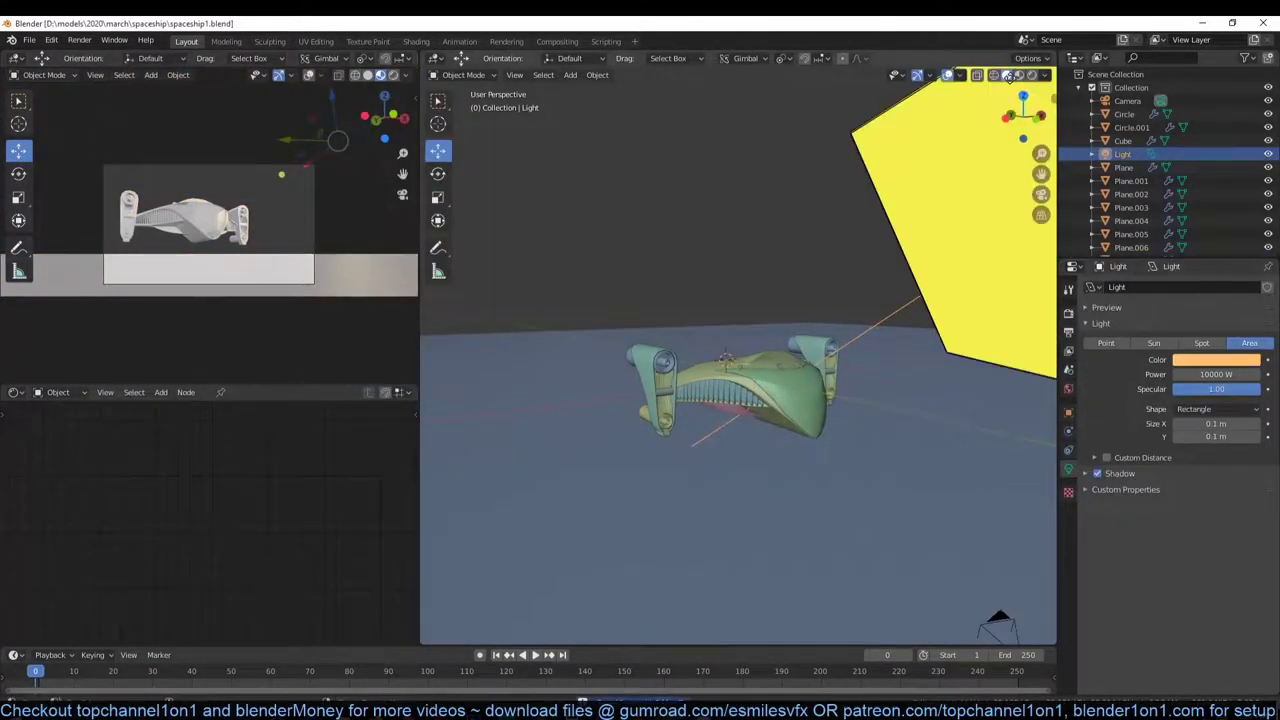
click(1216, 409)
click(1210, 425)
Duplicate the area light, clear its rotation, and place Light.001 above the ship
key(shift+d)
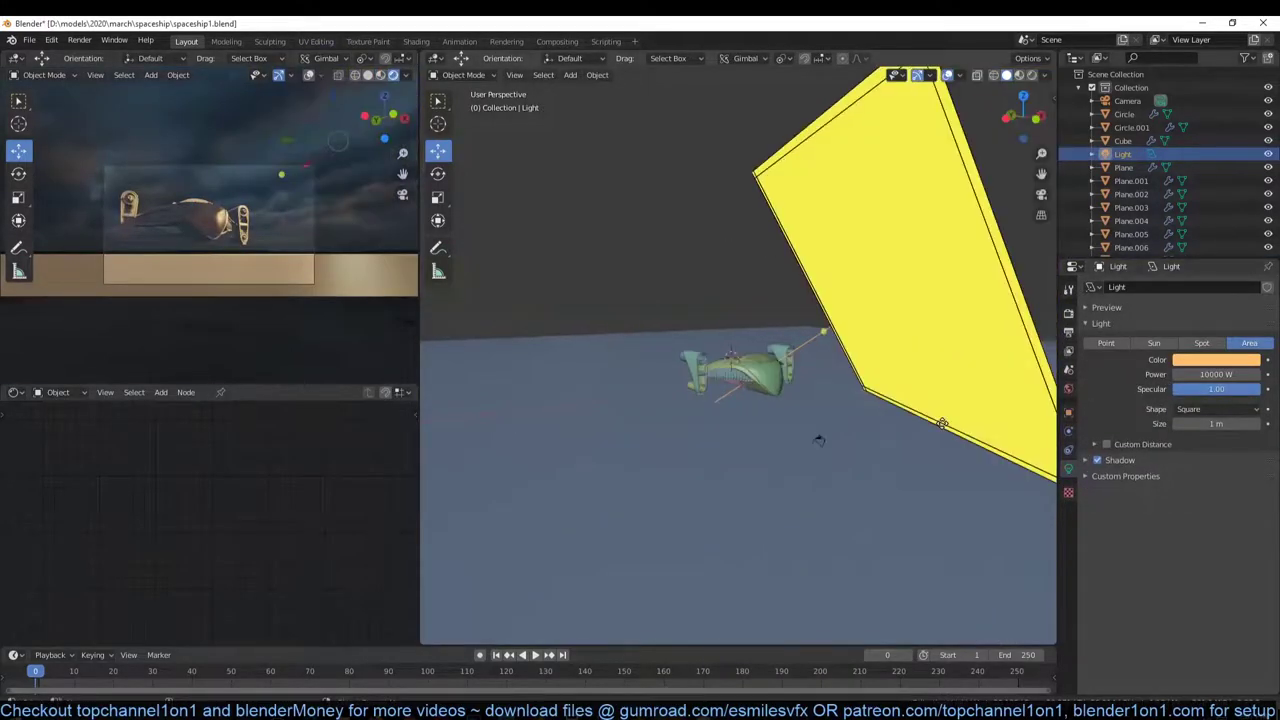
key(alt+r)
key(KP_7)
key(g)
click(760, 458)
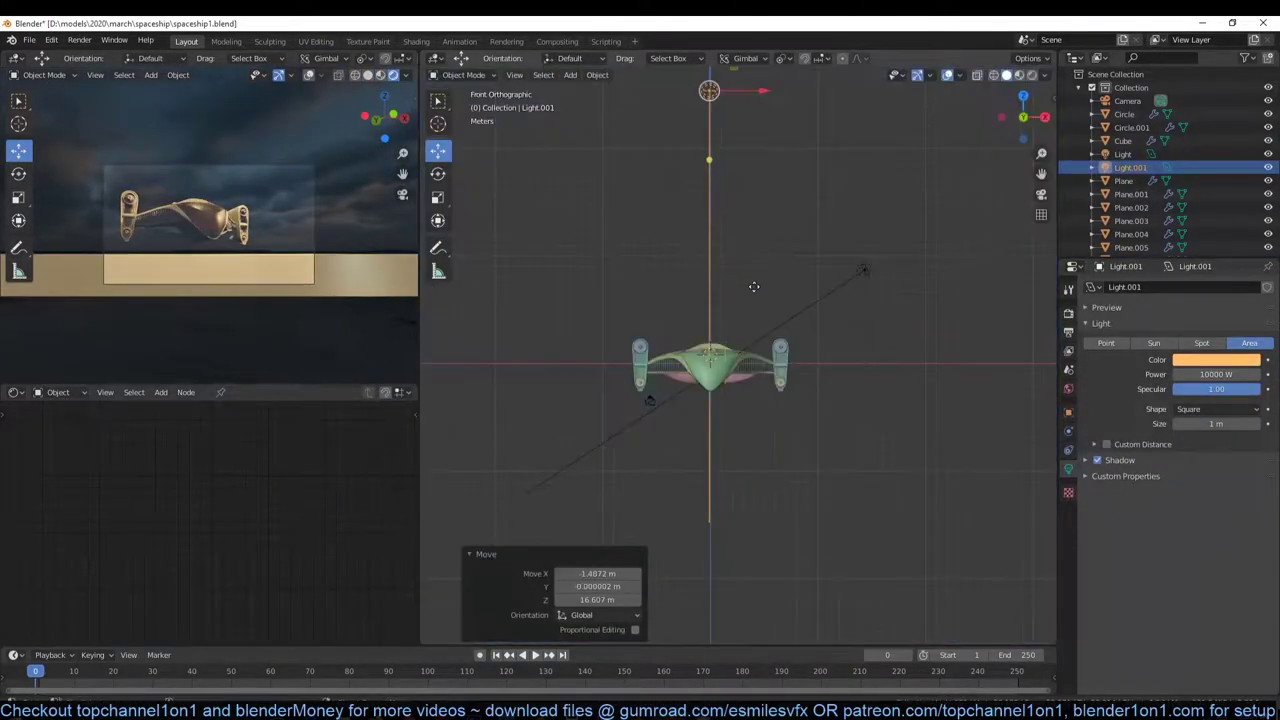
key(KP_3)
key(g)
click(806, 455)
click(601, 402)
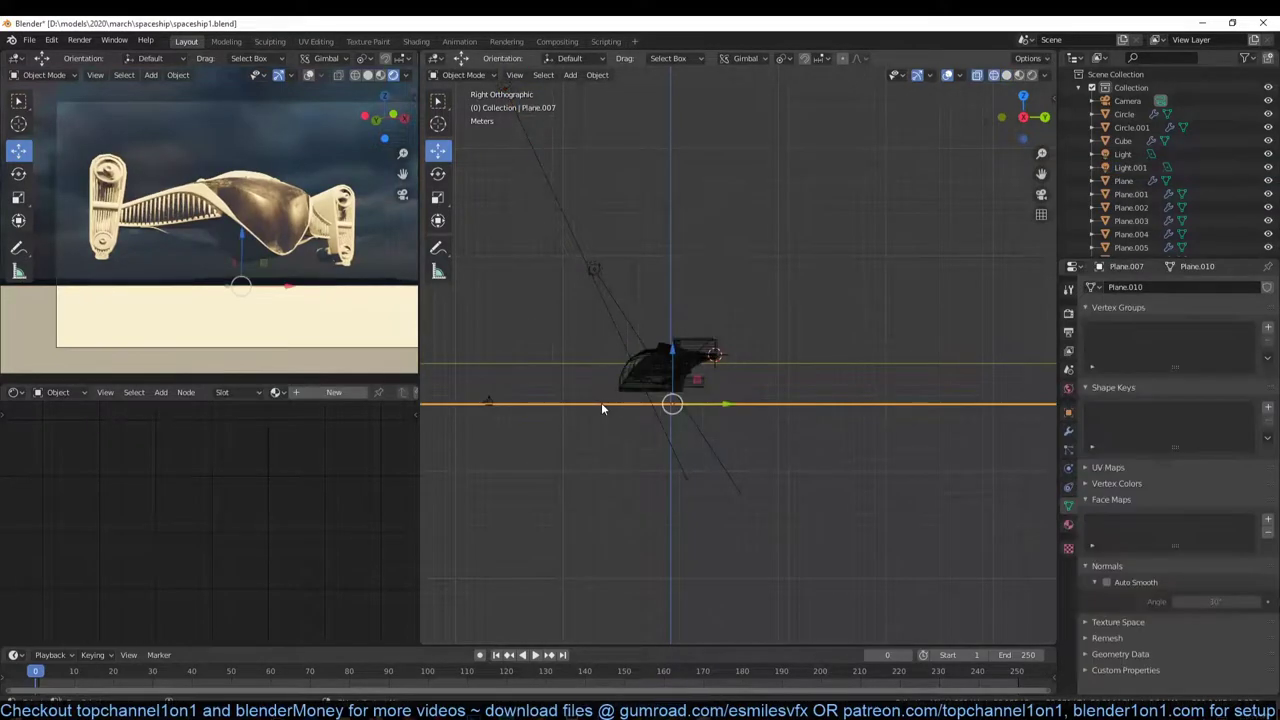
shift+middle_drag(601, 402, 605, 441)
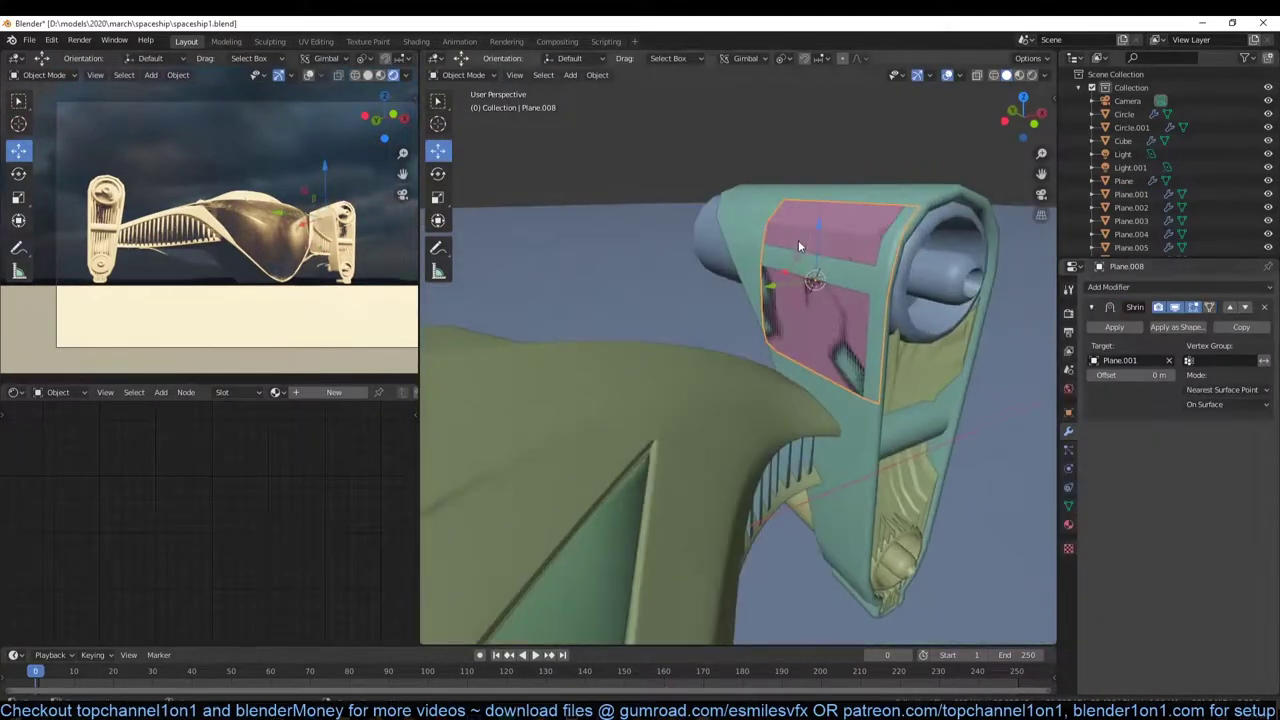
Choose the Shrinkwrap wrap mode and apply it to the Plane.008 fin plate
click(1225, 390)
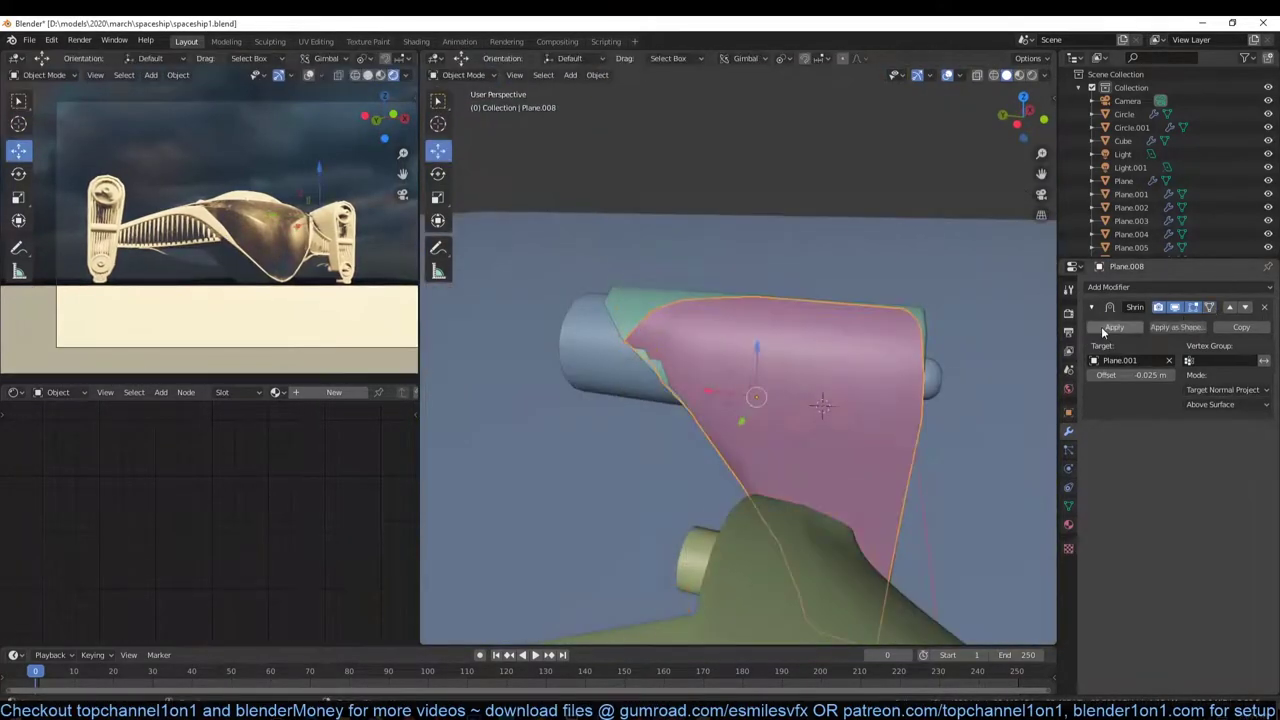
click(1102, 328)
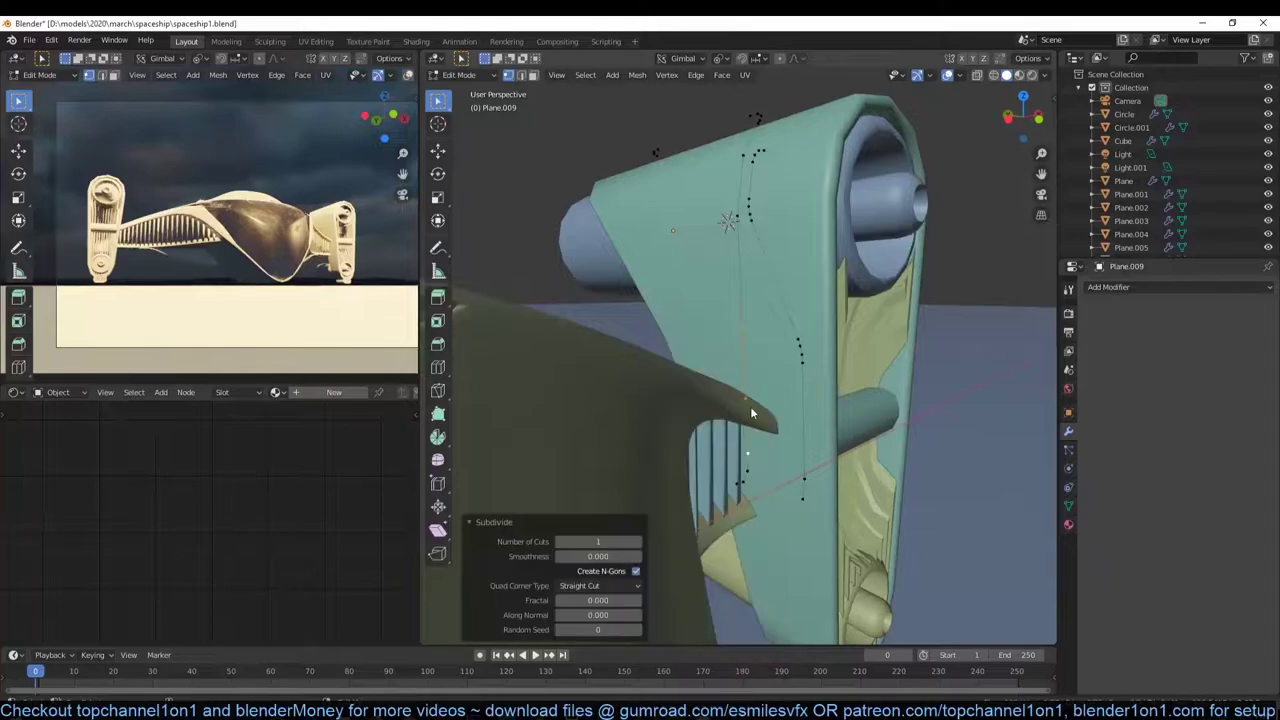
Convert the engine-pod vertex path into a curve and give it a bevel depth to form a thick cable
key(KP_1)
key(Tab)
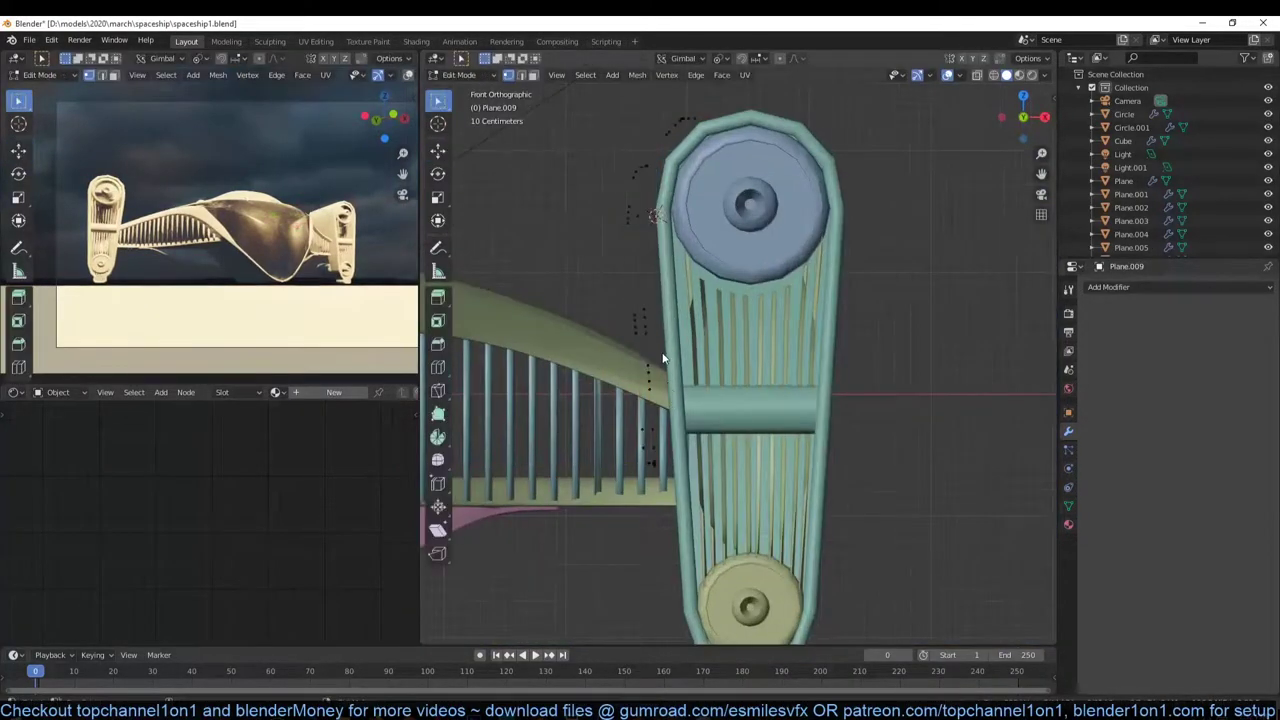
key(s)
key(y)
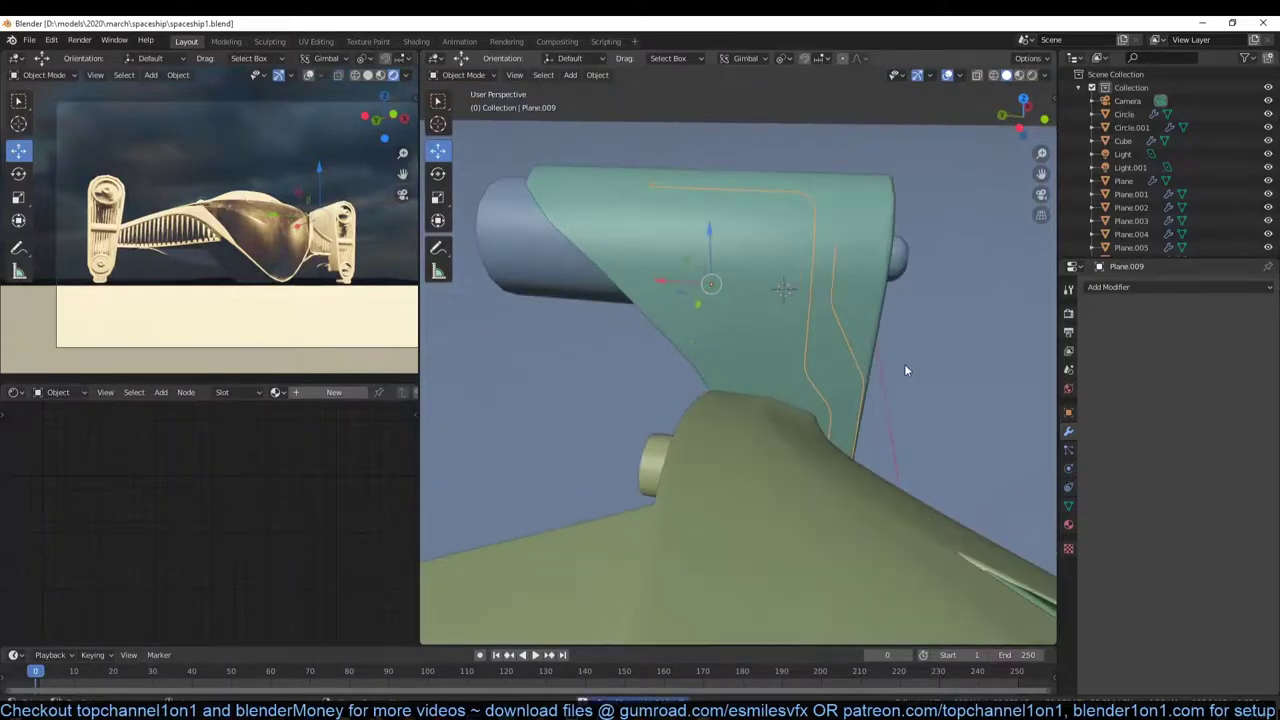
right_click(786, 317)
click(597, 75)
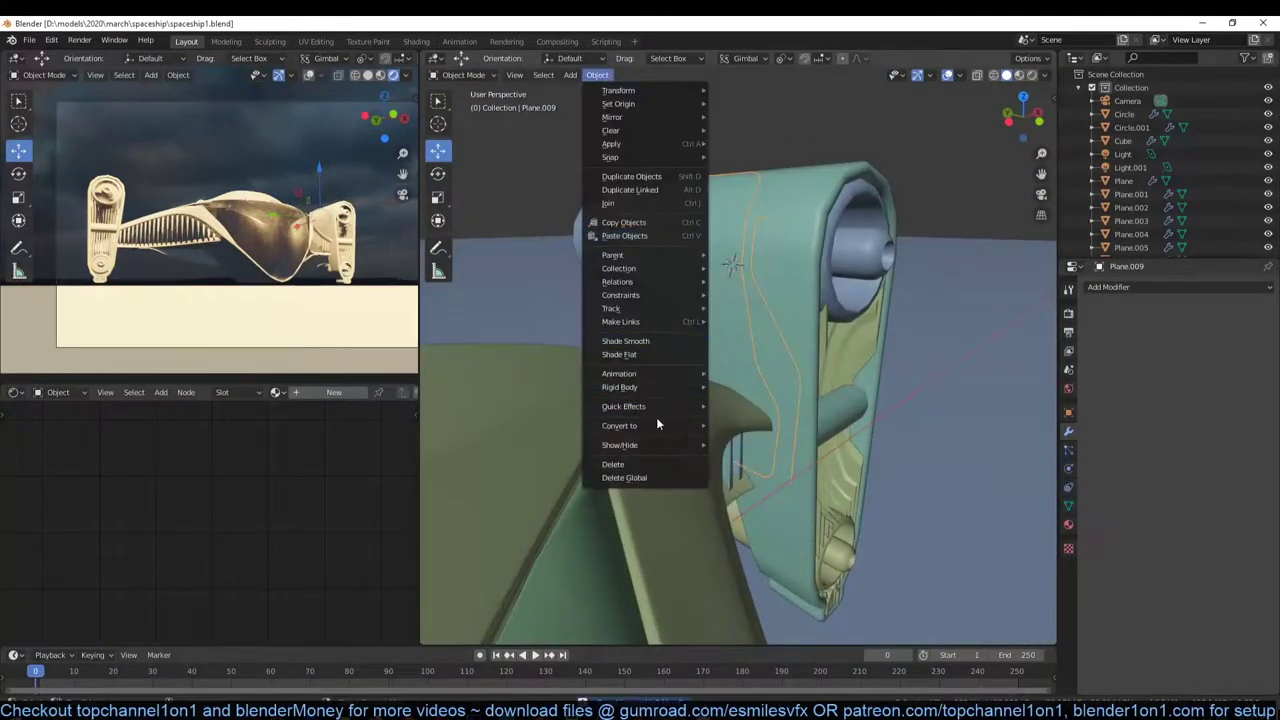
click(656, 417)
drag(1215, 621, 1240, 621)
mouse_move(800, 400)
middle_down()
mouse_move(986, 517)
mouse_move(843, 470)
mouse_move(677, 448)
middle_up()
Raise a section of the cable curve's points along Z
key(Tab)
key(g)
key(z)
click(778, 463)
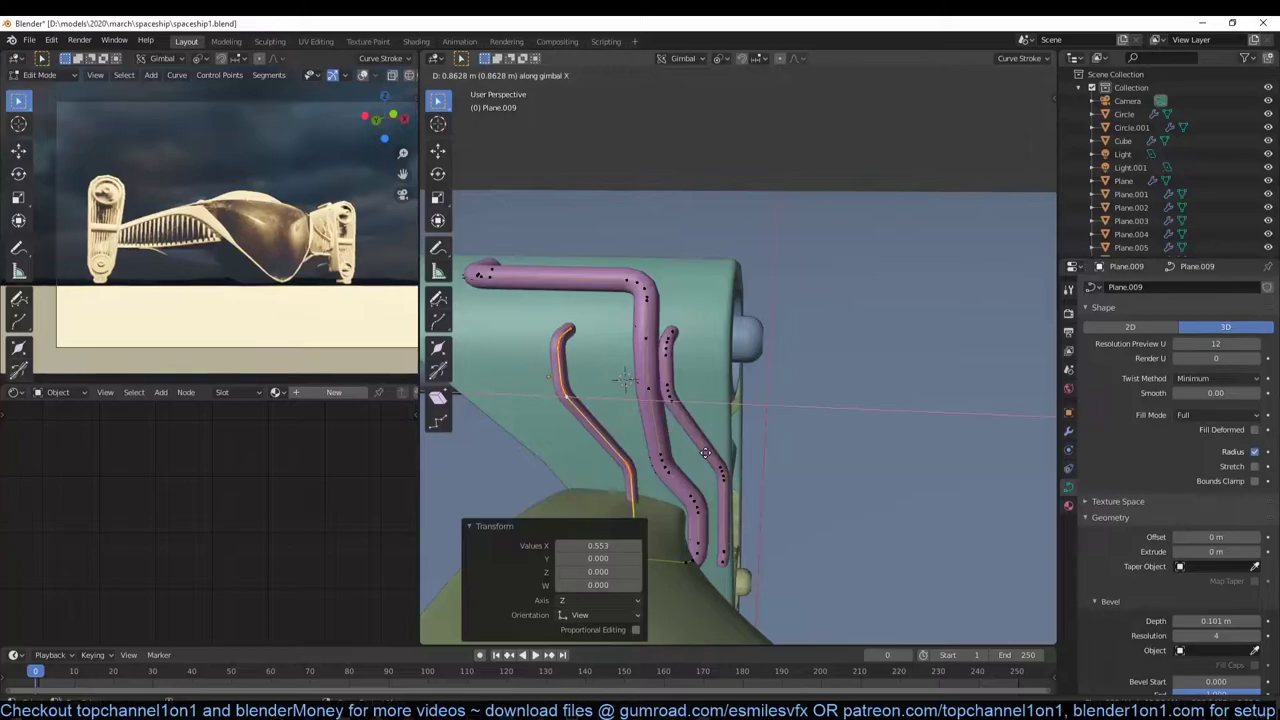
mouse_move(778, 463)
middle_down()
mouse_move(746, 371)
mouse_move(894, 373)
mouse_move(770, 382)
mouse_move(772, 411)
mouse_move(631, 338)
mouse_move(832, 365)
middle_up()
Set the cable's Mirror modifier object to Plane.003 so it copies onto the opposite pod
key(Tab)
click(1068, 430)
click(1264, 425)
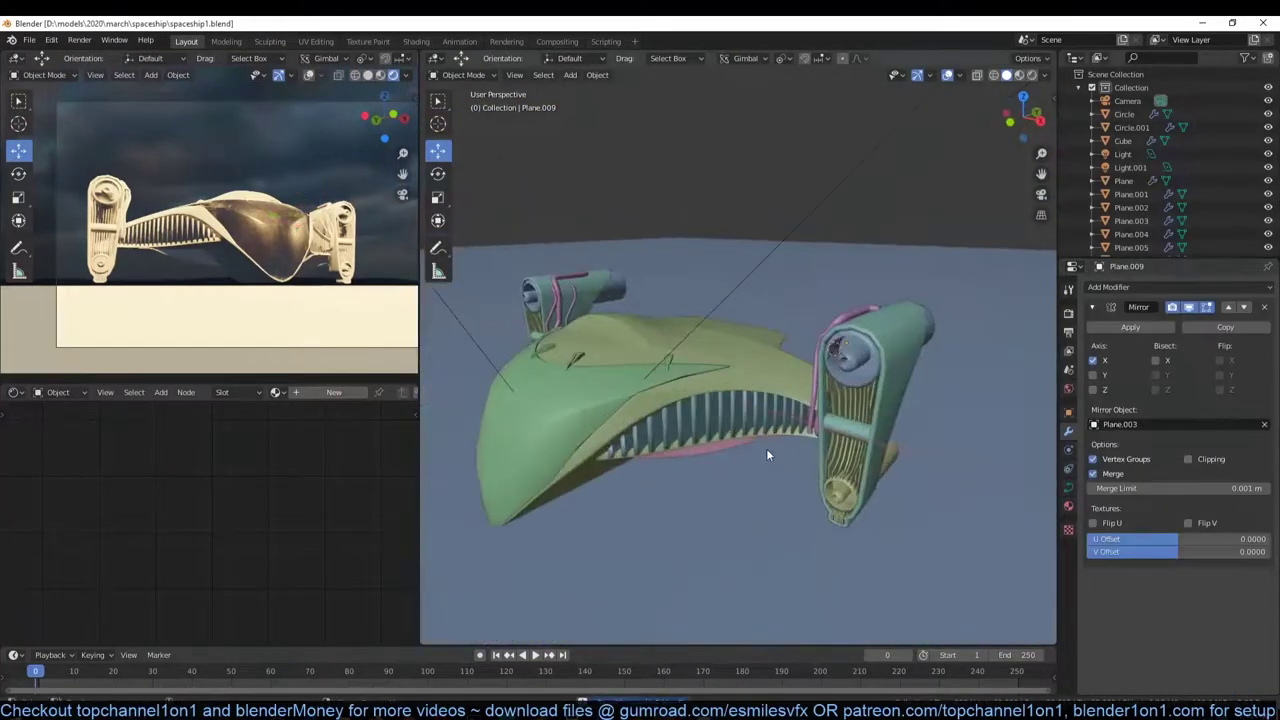
click(766, 448)
Inset a strip of faces on the engine pod shell
mouse_move(766, 448)
middle_down()
mouse_move(742, 309)
mouse_move(773, 407)
mouse_move(594, 380)
mouse_move(626, 337)
middle_up()
click(626, 337)
key(Tab)
ctrl+click(560, 380)
key(i)
key(Escape)
Reveal the pod's hidden geometry with Alt+H
mouse_move(711, 219)
middle_down()
mouse_move(704, 302)
mouse_move(664, 355)
middle_up()
scroll(644, 362, up, 5)
scroll(827, 568, down, 5)
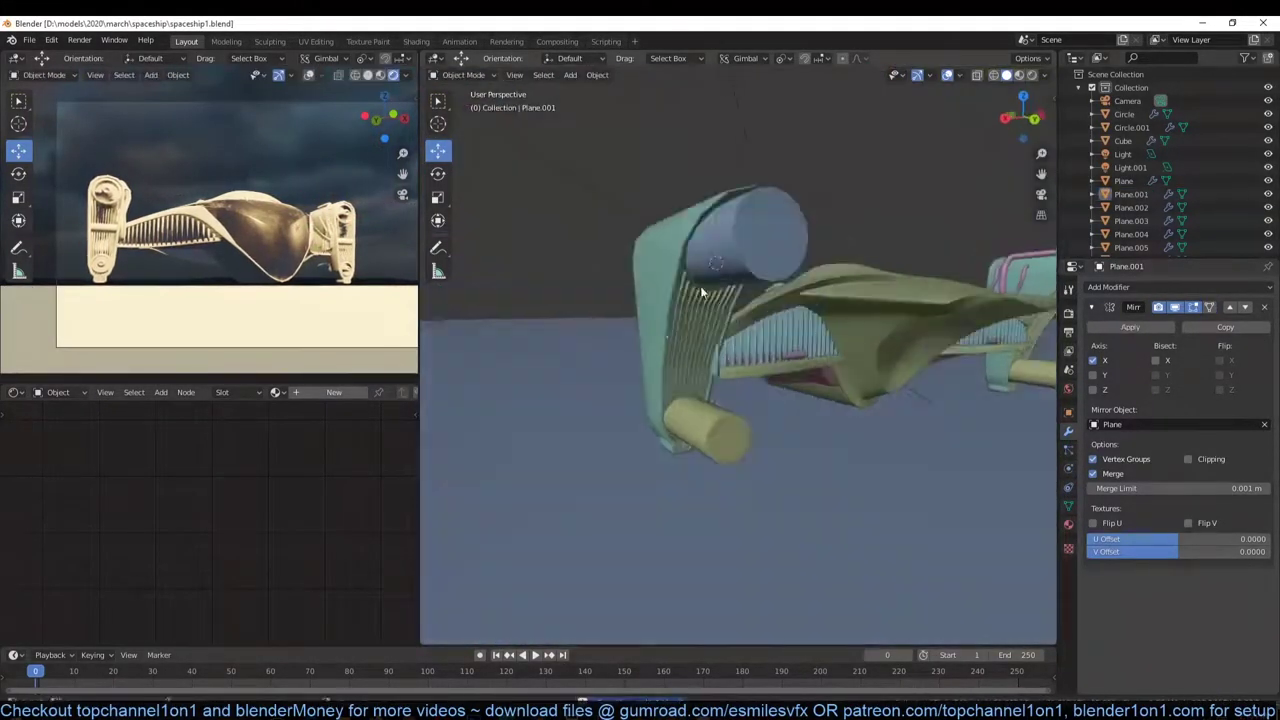
middle_drag(827, 568, 712, 303)
key(alt+h)
Separate the selected pod faces into their own object, isolate it and subdivide it
key(p)
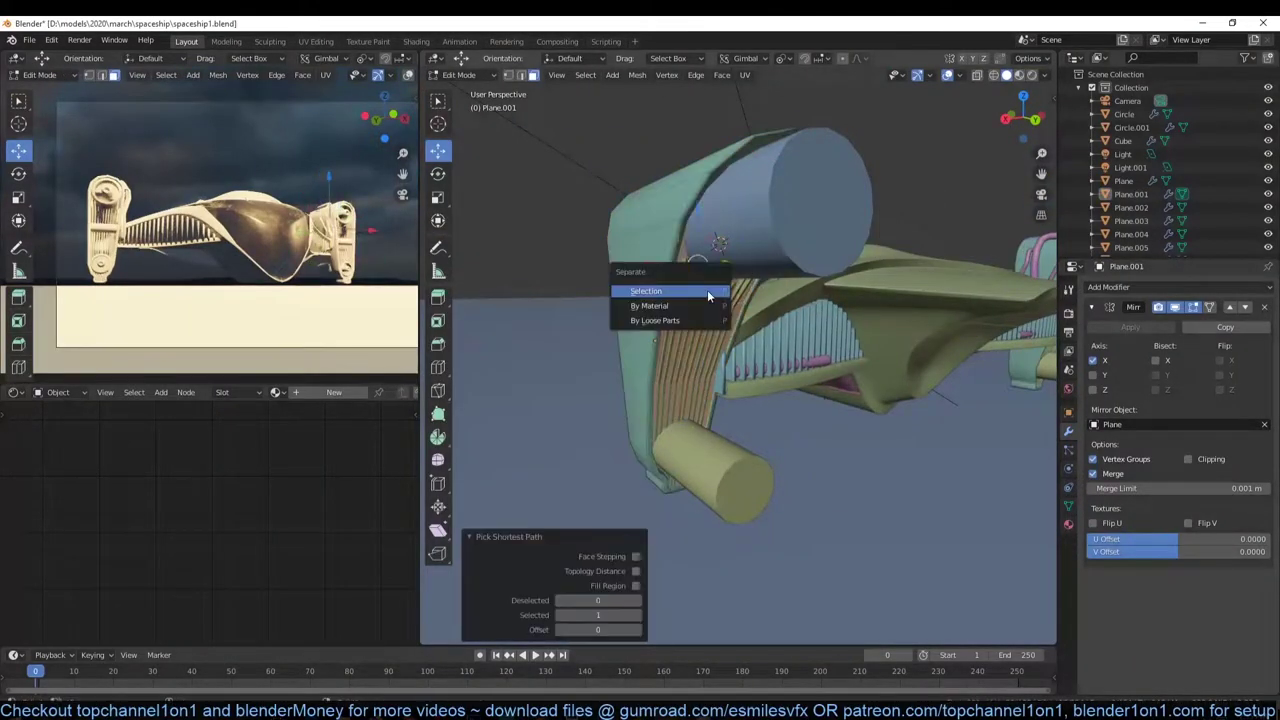
click(705, 293)
key(slash)
right_click(624, 180)
click(718, 200)
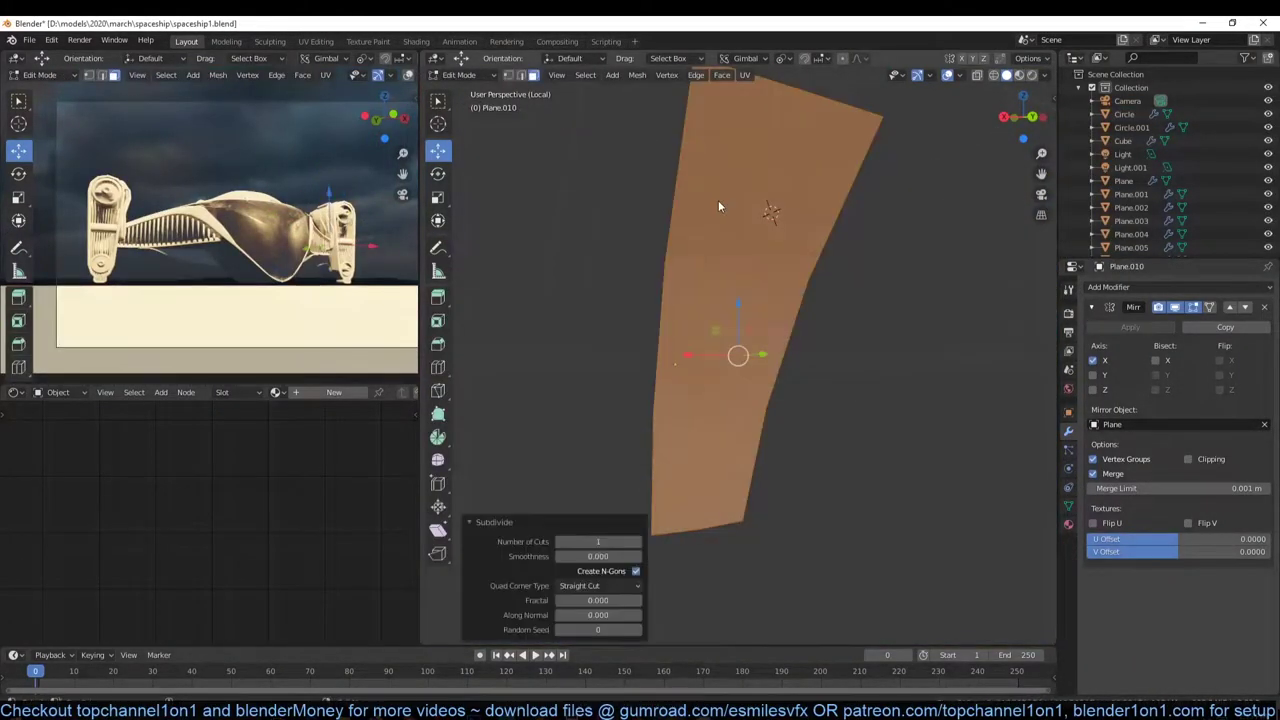
key(alt+a)
mouse_move(567, 612)
middle_down()
mouse_move(818, 312)
mouse_move(708, 152)
middle_up()
Restore the cable's vertex line with undo and redo, rounding off its corner vertices
key(1)
key(1)
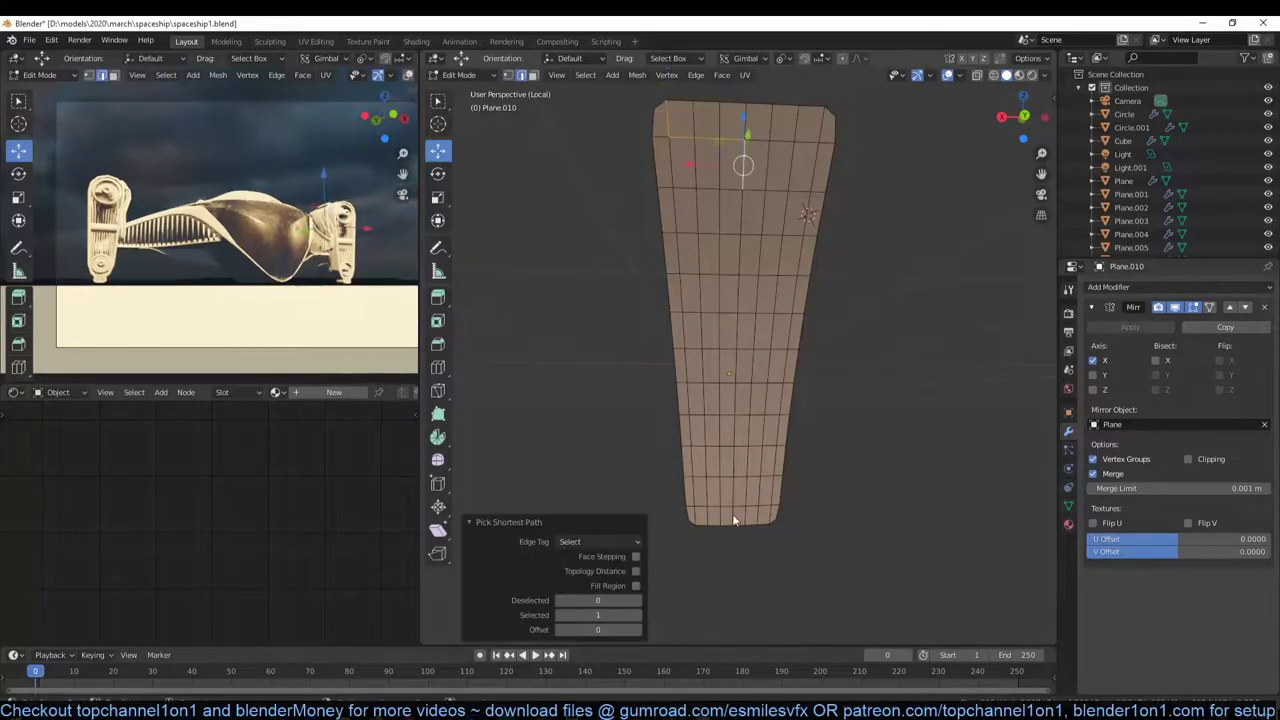
click(695, 187)
key(ctrl+z)
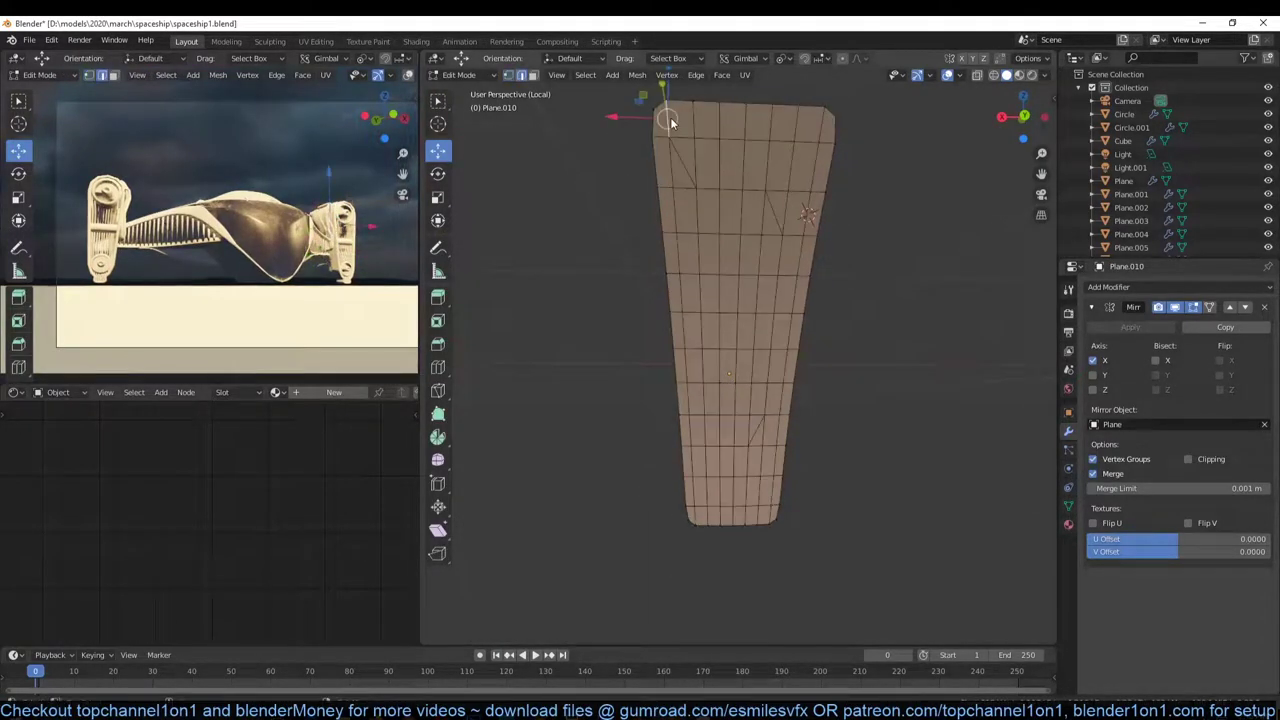
key(ctrl+z)
key(ctrl+z)
key(ctrl+shift+z)
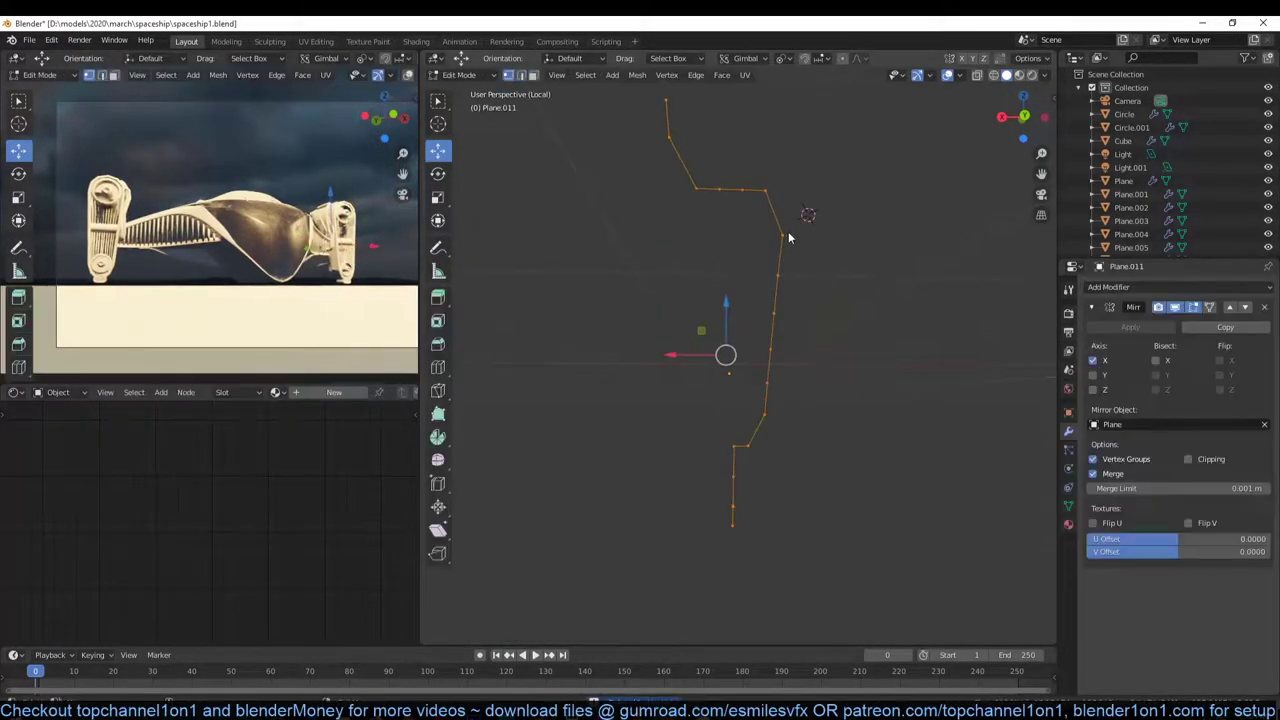
middle_drag(788, 231, 828, 295)
key(ctrl+shift+z)
middle_drag(792, 420, 814, 460)
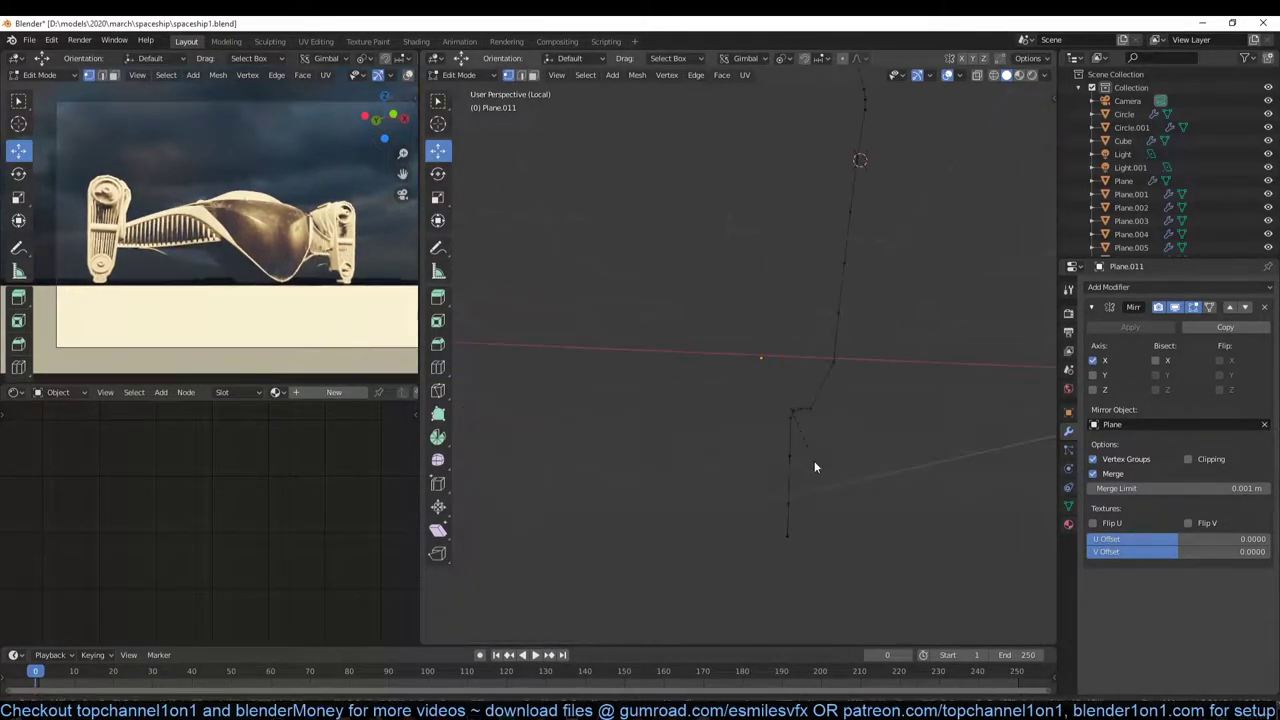
Return to the full ship view and nudge the vertex line sideways along X
key(Tab)
key(Tab)
key(Tab)
key(KP_Divide)
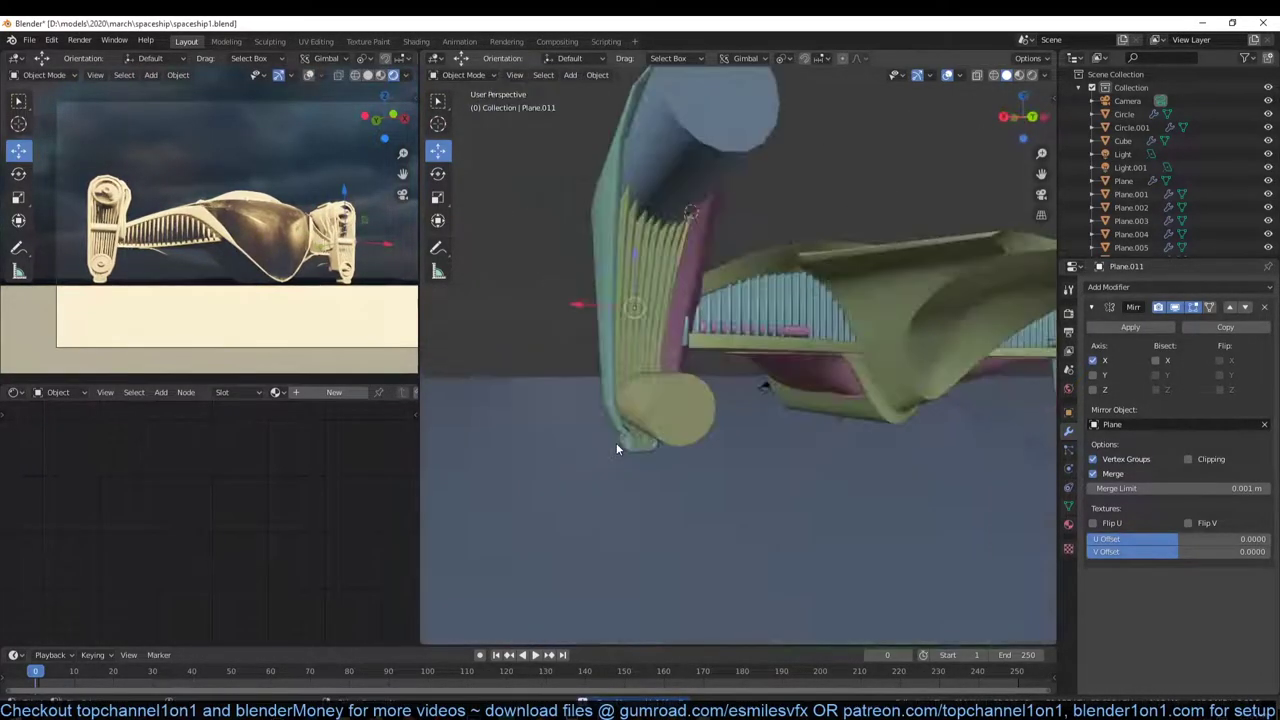
middle_drag(616, 442, 614, 280)
key(Tab)
key(g)
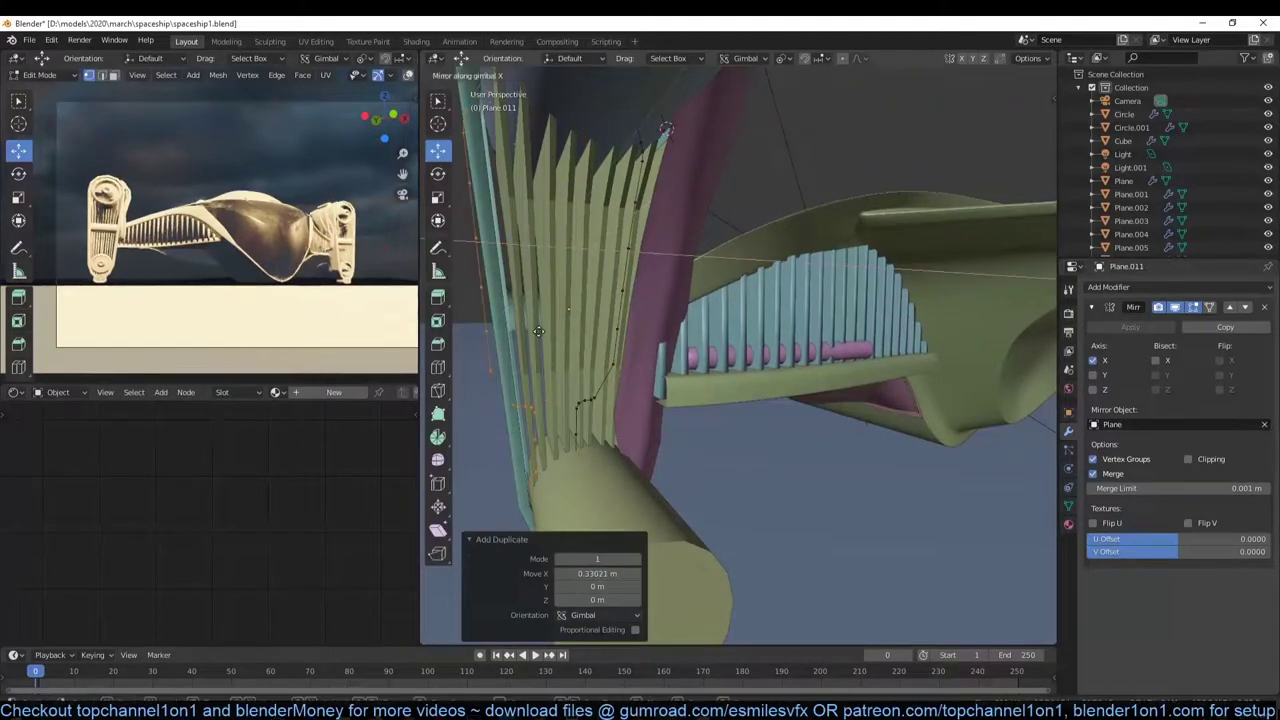
middle_drag(600, 330, 620, 221)
Extrude the Circle inward into the engine pod
key(Tab)
click(898, 340)
key(Tab)
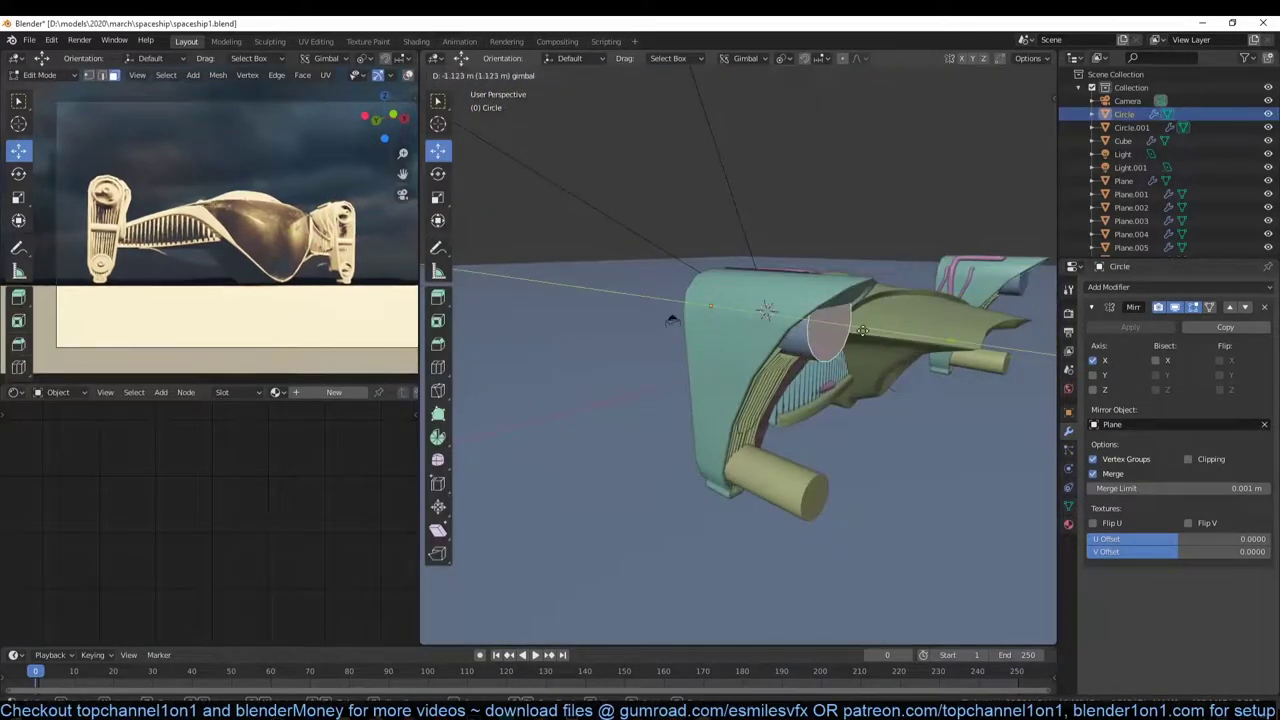
click(898, 340)
middle_drag(898, 340, 950, 335)
key(Tab)
click(929, 299)
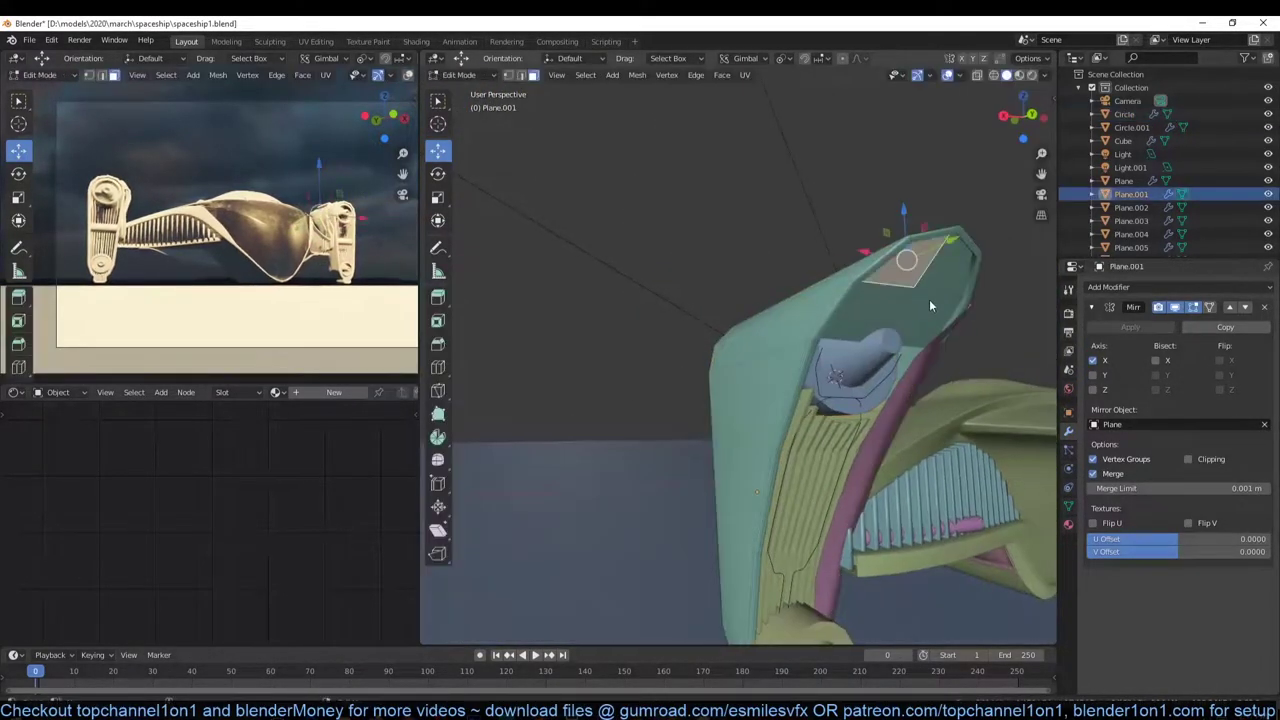
Inspect the pod in see-through view and select the cable line Plane.011
key(Tab)
key(alt+z)
middle_drag(877, 326, 580, 302)
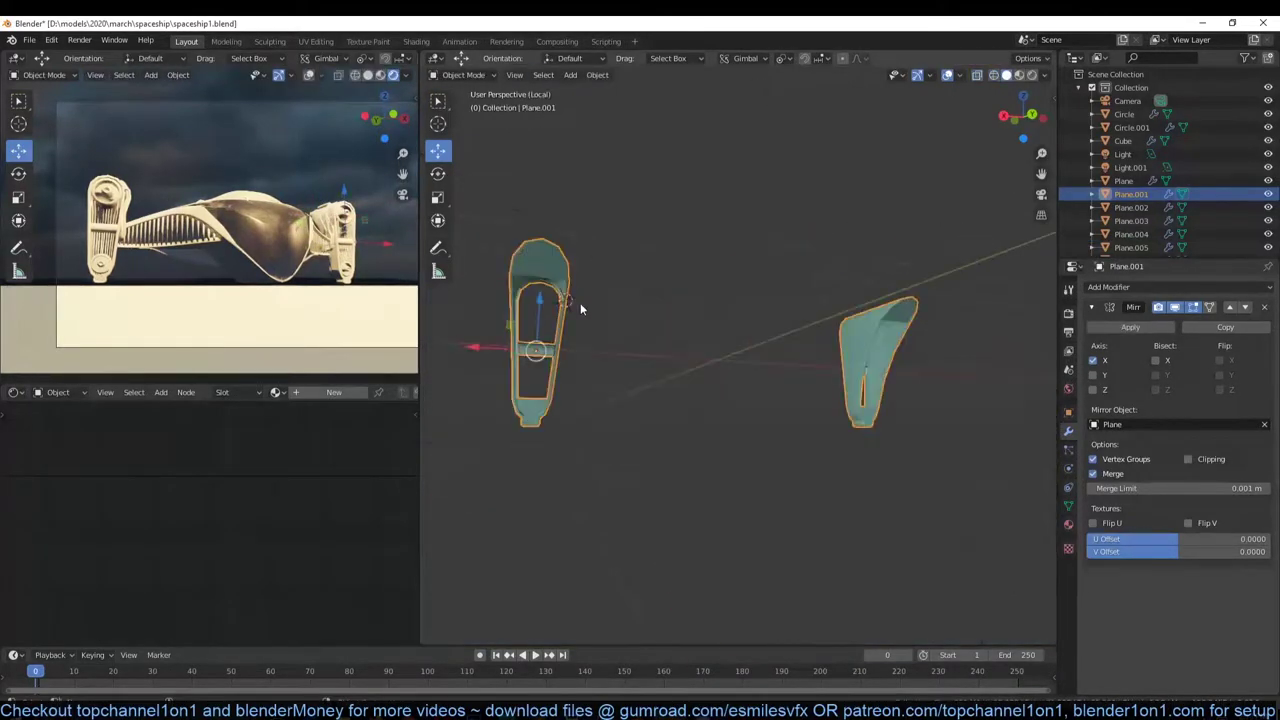
key(alt+z)
mouse_move(628, 426)
middle_down()
mouse_move(720, 384)
mouse_move(768, 505)
mouse_move(760, 420)
middle_up()
key(Tab)
click(808, 338)
mouse_move(808, 338)
middle_down()
mouse_move(872, 481)
mouse_move(772, 332)
middle_up()
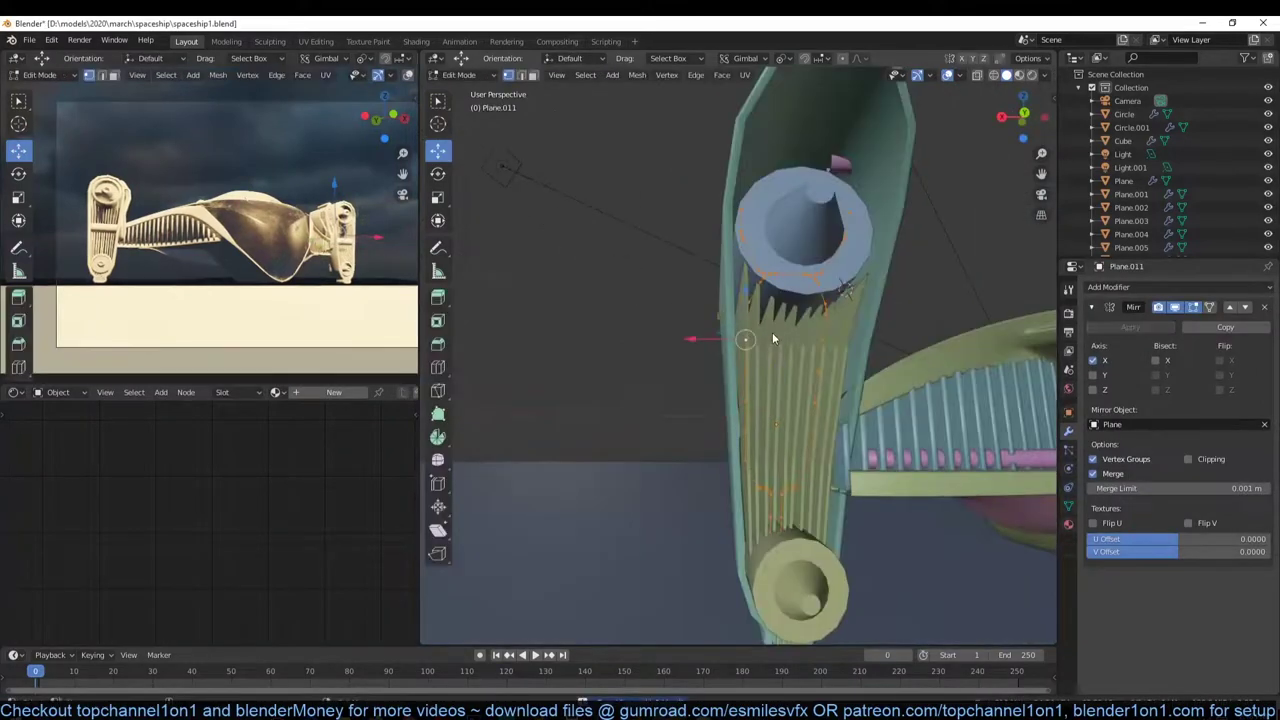
middle_drag(779, 279, 936, 368)
Convert Plane.011 into a curve with a 0.051 m bevel and start editing its points
click(597, 75)
click(763, 425)
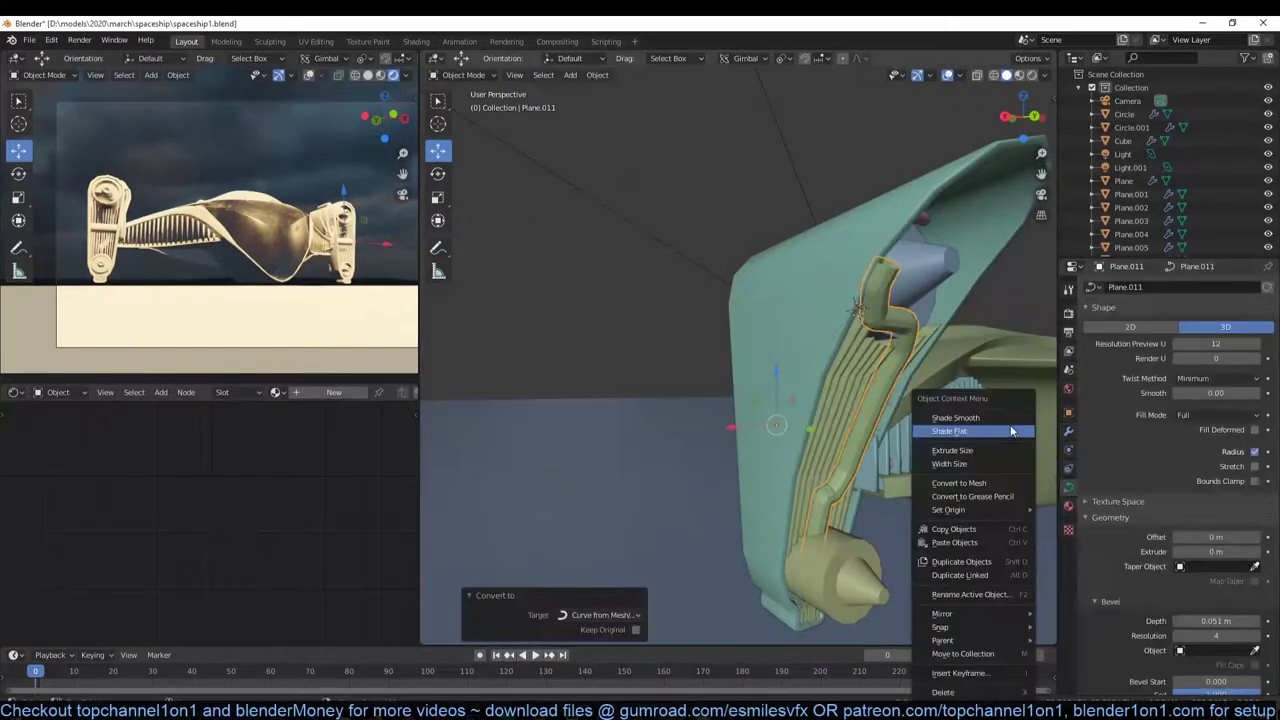
key(slash)
key(Tab)
key(slash)
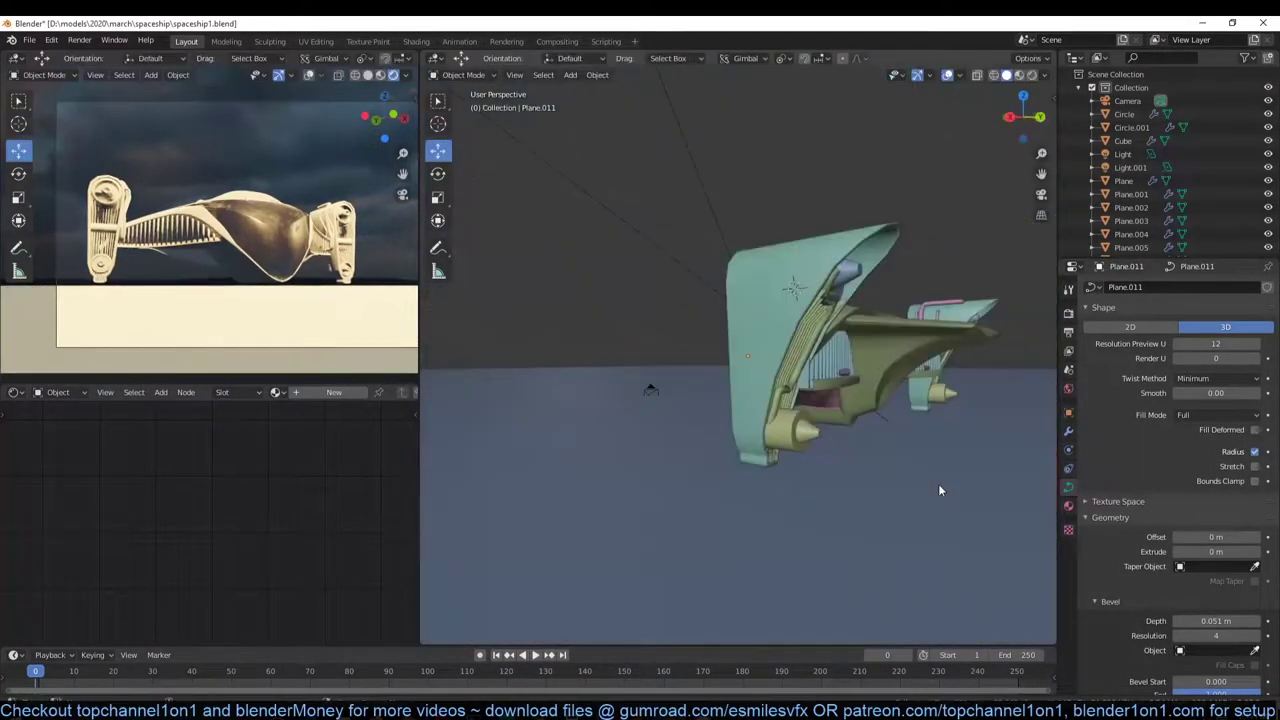
key(shift+z)
key(shift+z)
scroll(811, 405, up, 3)
ctrl+right_click(750, 276)
Try moving the new cable curve along X, then cancel and leave curve editing
middle_drag(750, 276, 956, 348)
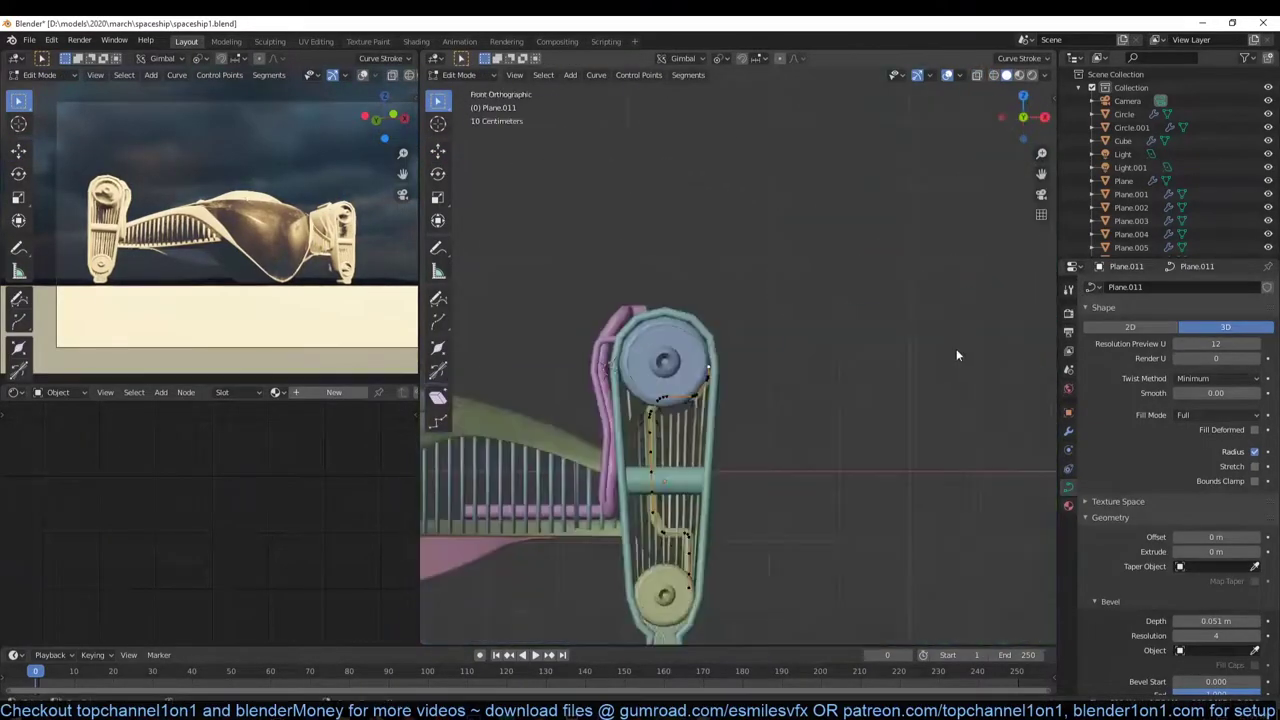
key(shift+z)
key(a)
key(shift+z)
key(g)
key(x)
key(Escape)
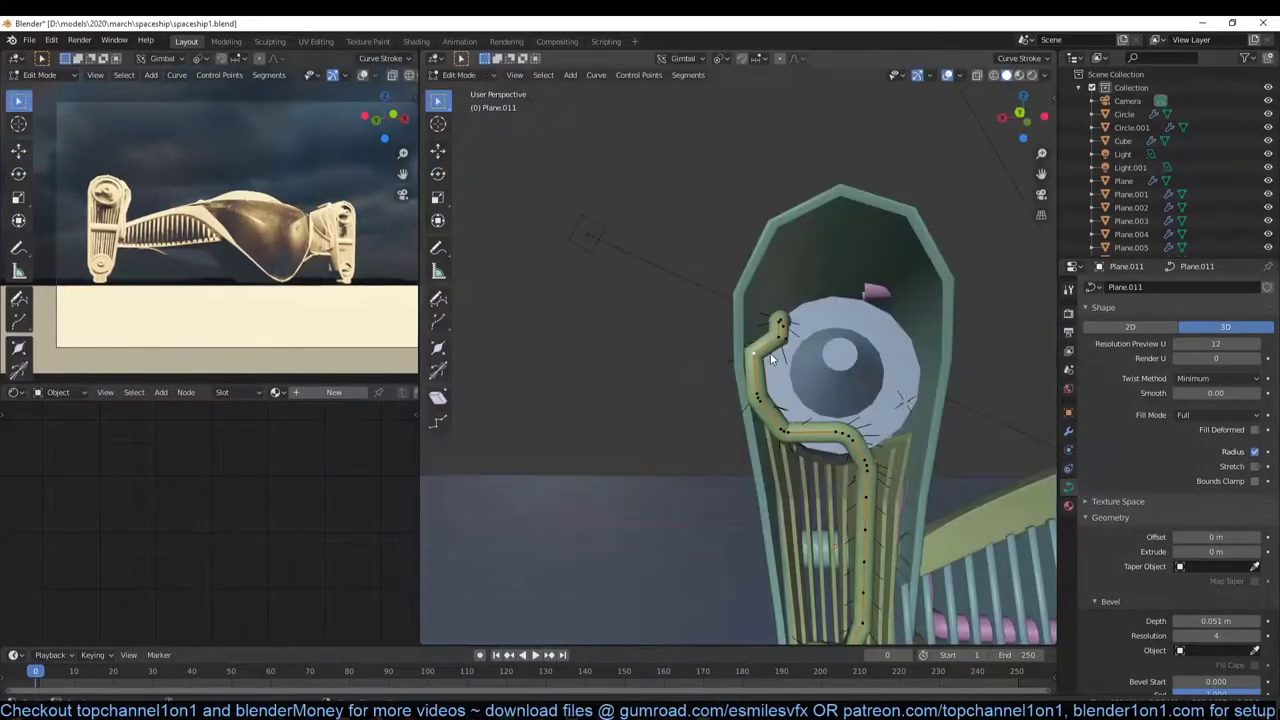
key(Tab)
In Back view, move the pink cable curve's points along the front ring's edge
middle_drag(834, 432, 789, 475)
click(836, 362)
key(alt+a)
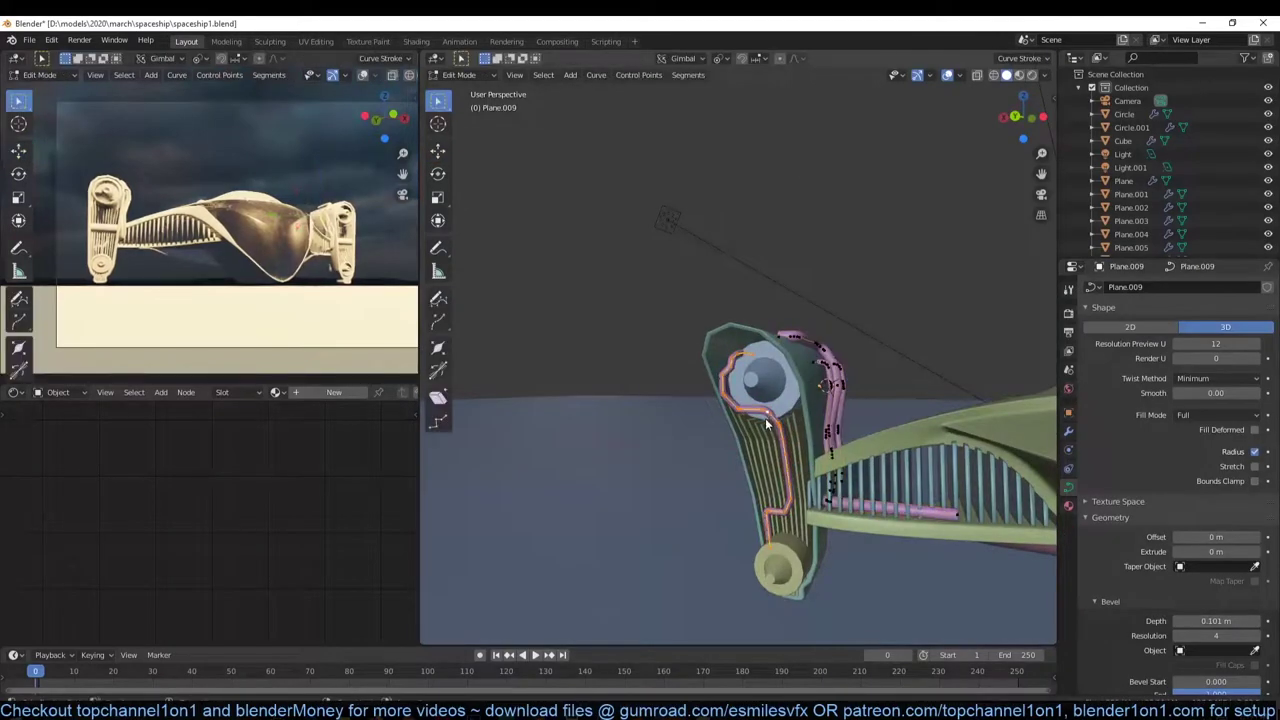
middle_drag(836, 362, 884, 527)
scroll(836, 539, up, 5)
key(Tab)
key(ctrl+KP_1)
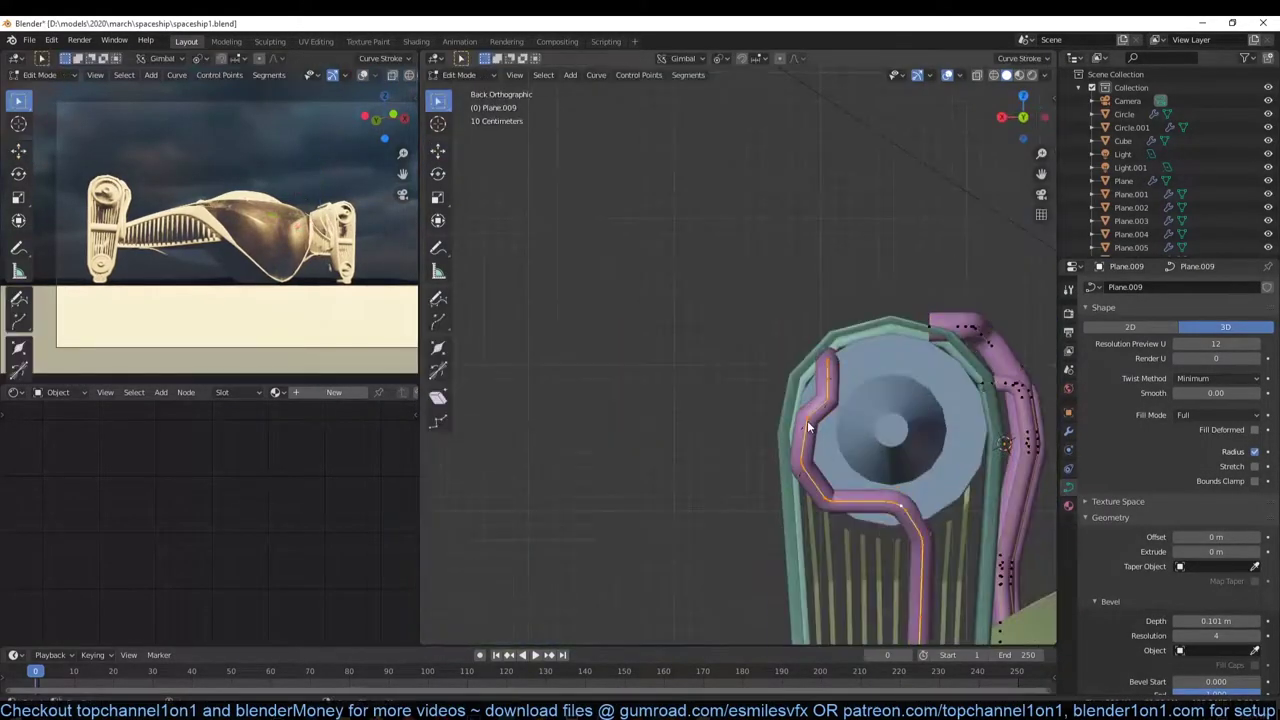
right_click(790, 330)
drag(863, 470, 848, 520)
key(Tab)
Review the ship by selecting Plane.002, the two lights and Plane.003
mouse_move(848, 520)
middle_down()
mouse_move(866, 507)
mouse_move(1012, 521)
middle_up()
click(1012, 521)
scroll(642, 488, down, 5)
middle_drag(642, 488, 700, 420)
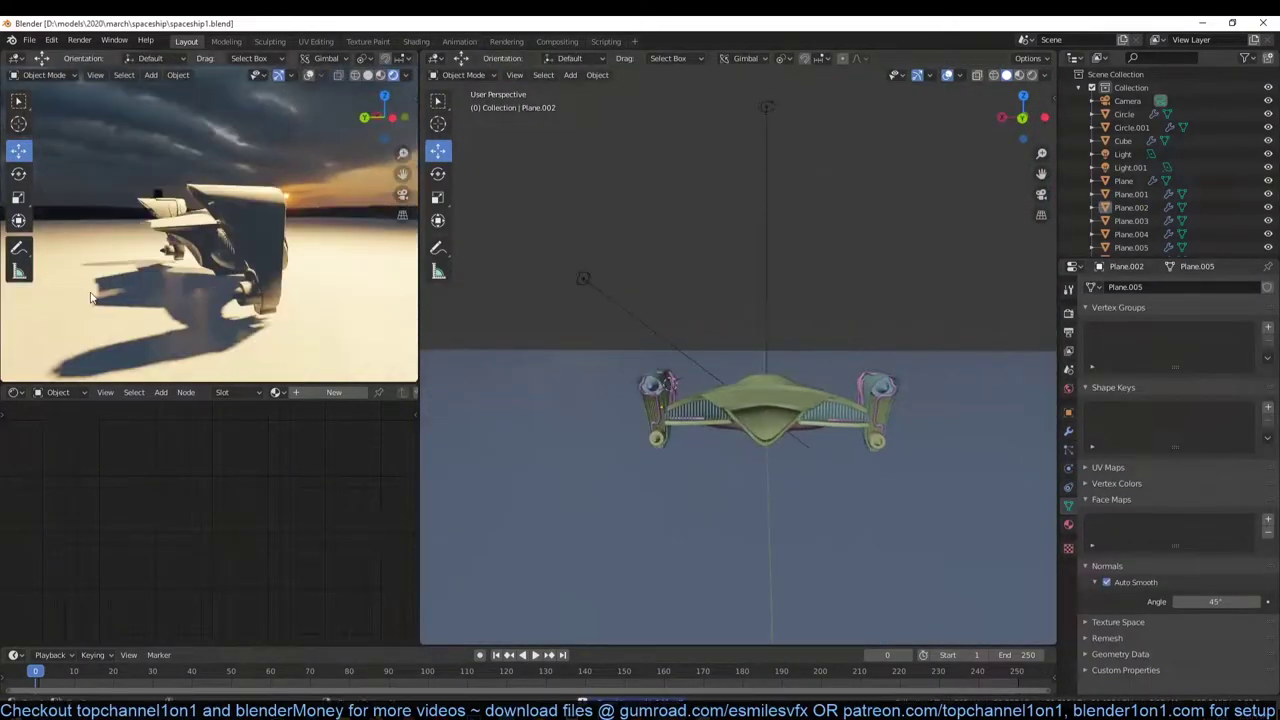
click(583, 278)
click(766, 106)
middle_drag(906, 368, 743, 363)
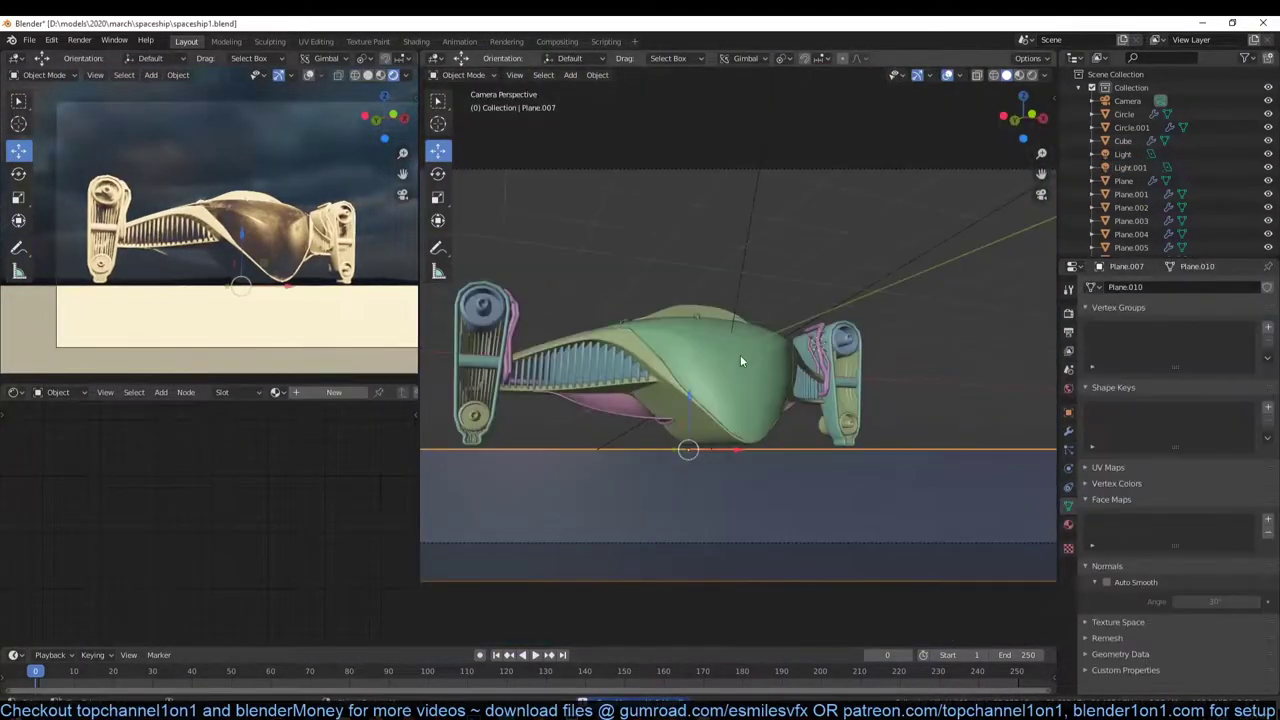
click(688, 340)
scroll(686, 298, up, 5)
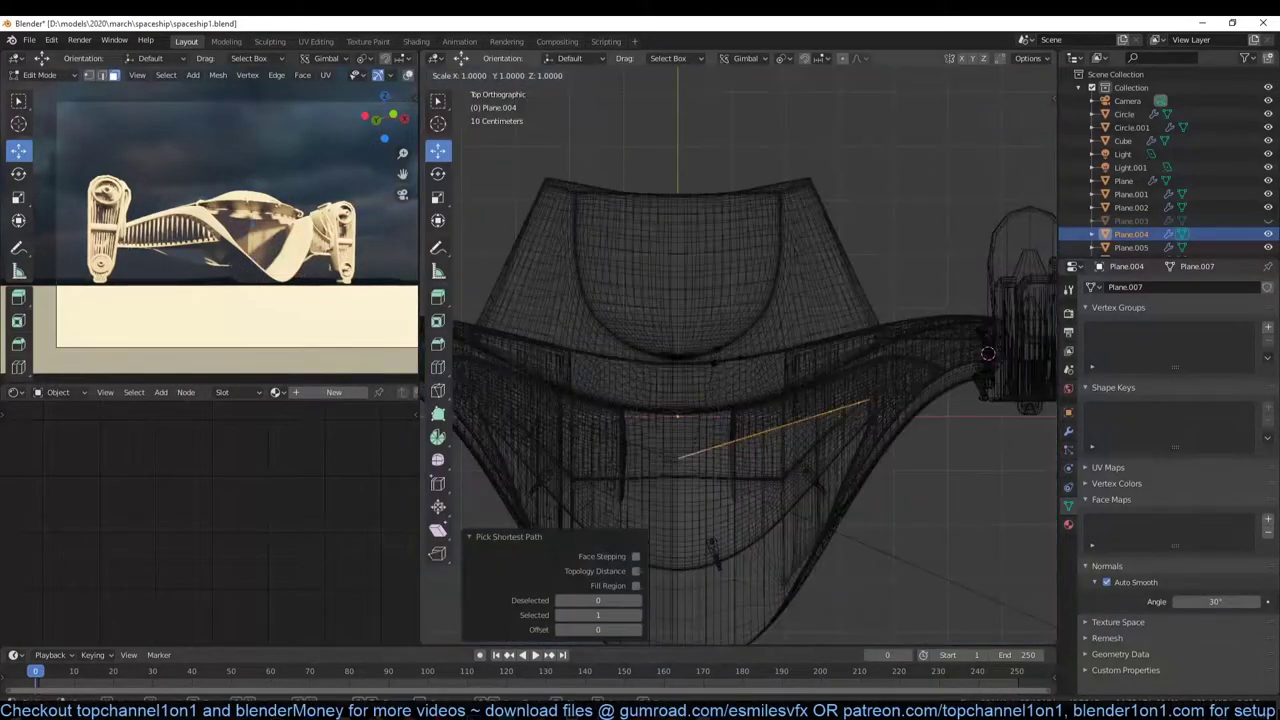
From the side view, add a new plane at the chosen spot
key(KP_3)
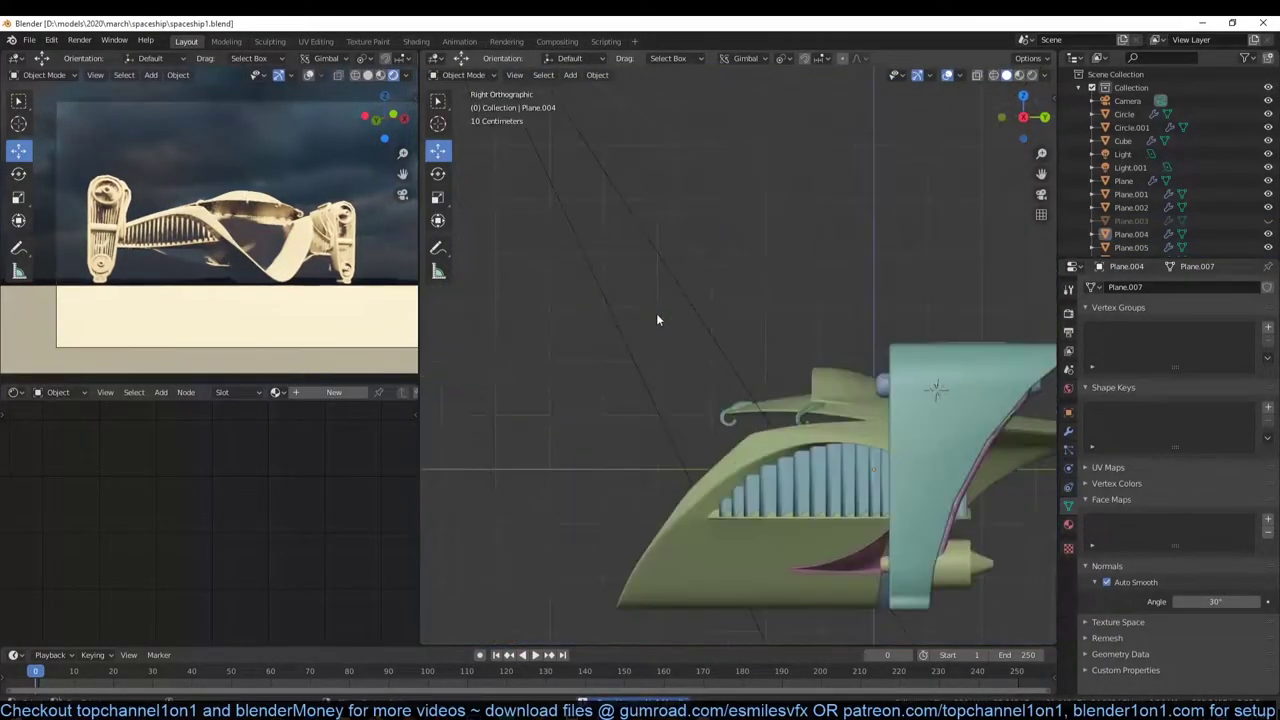
key(shift+a)
click(788, 338)
Rotate the new plane 90° about X and move it into position
key(r)
key(x)
key(9)
key(0)
key(Return)
key(KP_1)
key(g)
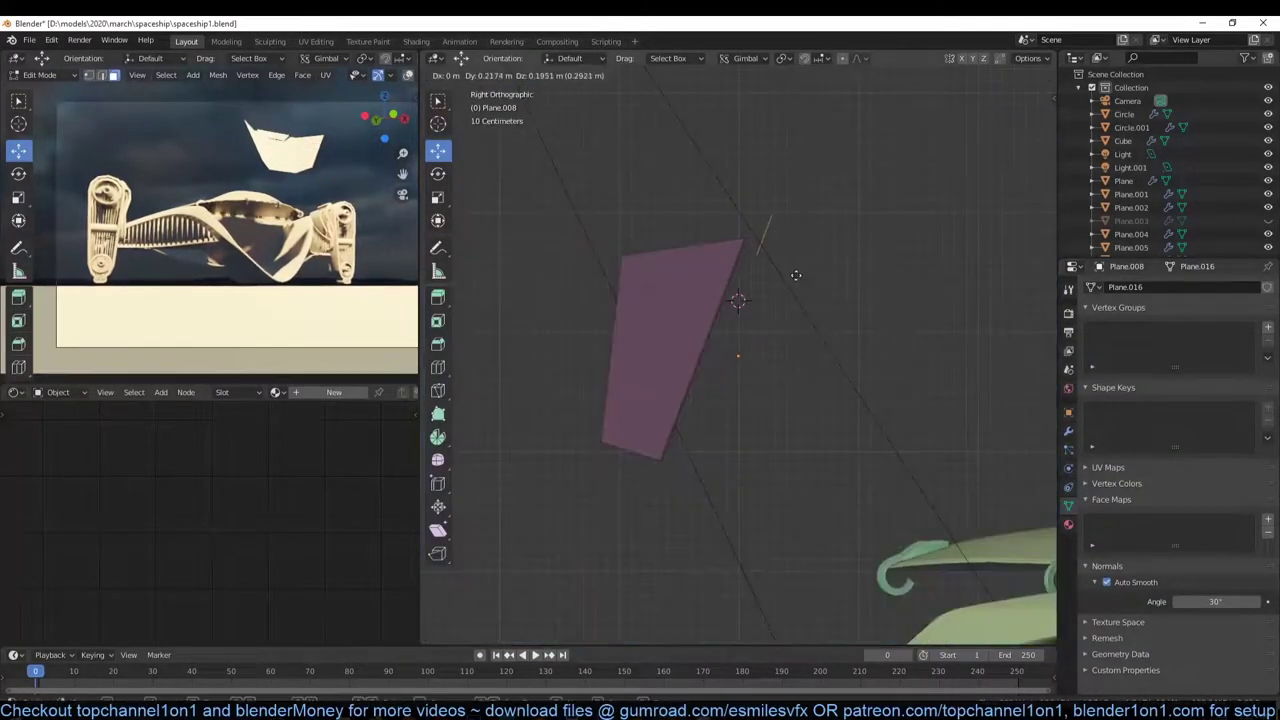
Delete a face of the pink shape and place the duplicated part
key(Tab)
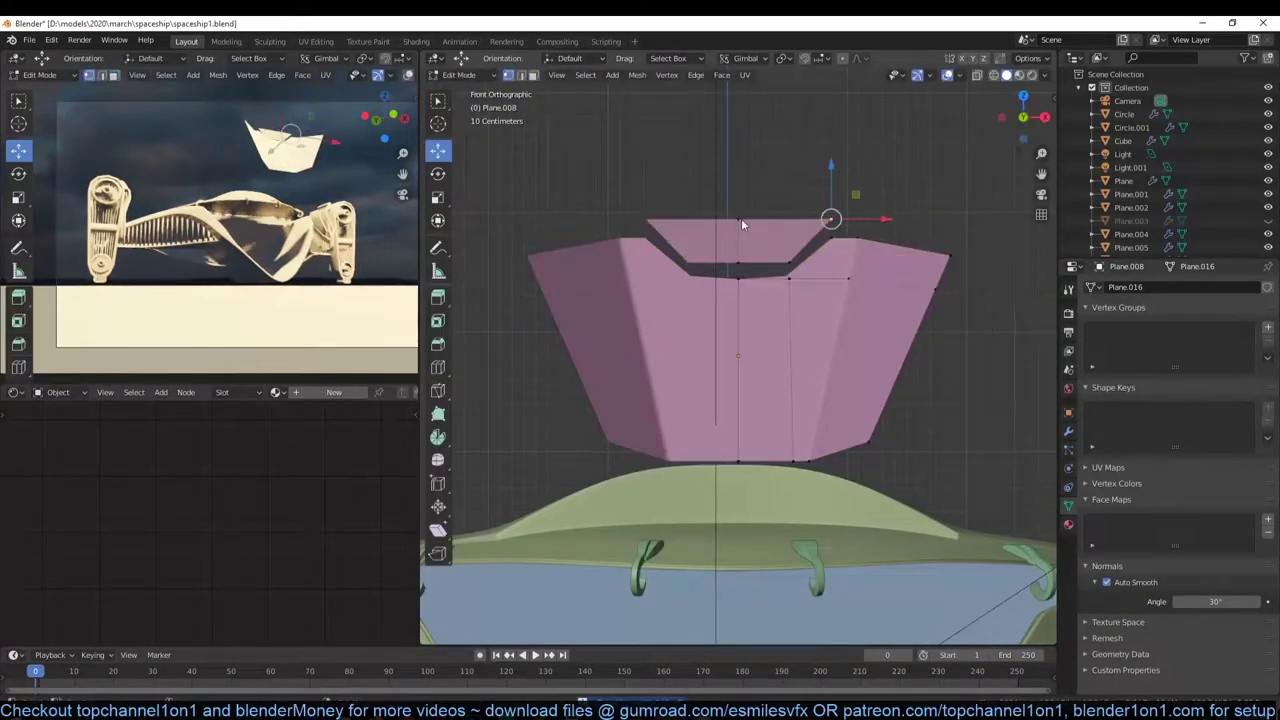
middle_drag(790, 300, 743, 480)
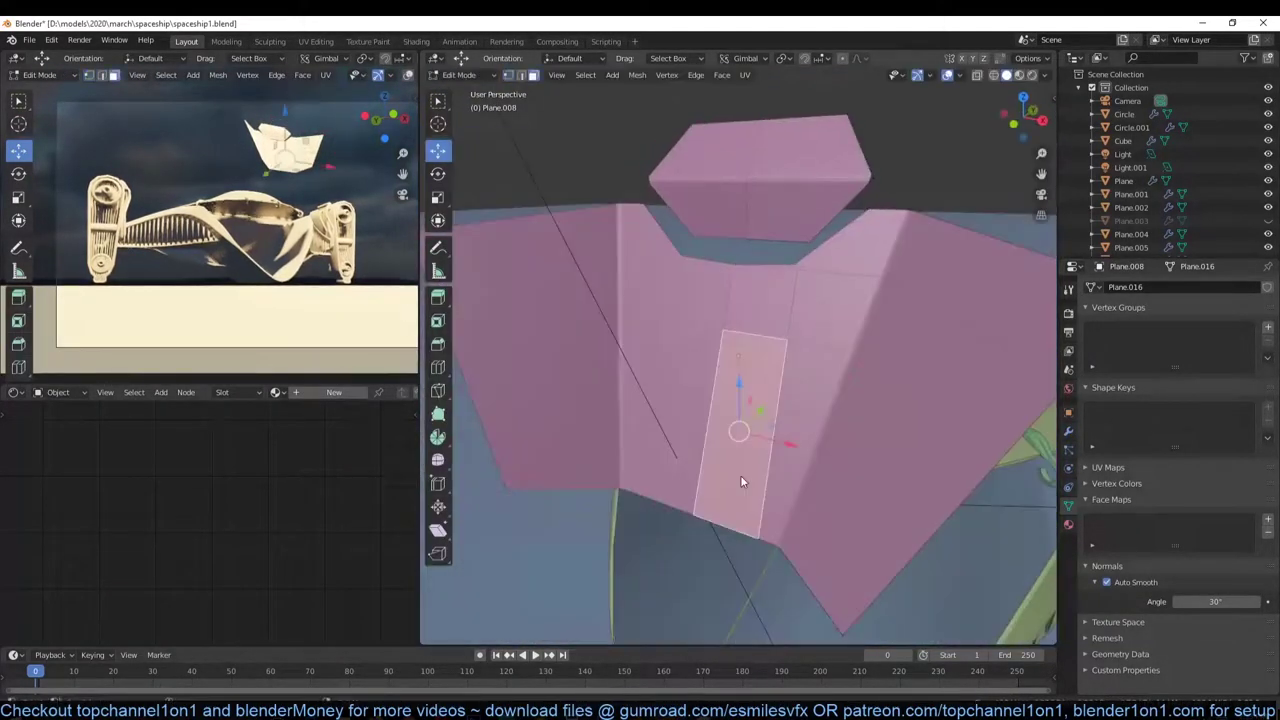
click(695, 420)
key(x)
mouse_move(751, 383)
middle_down()
mouse_move(735, 474)
mouse_move(744, 413)
mouse_move(760, 430)
middle_up()
click(770, 489)
Mirror the duplicated part along the Y axis
key(KP_3)
key(ctrl+m)
key(y)
click(690, 404)
Select an edge path on the pink mesh and slide its edge loop along the surface
ctrl+click(843, 529)
scroll(869, 402, down, 2)
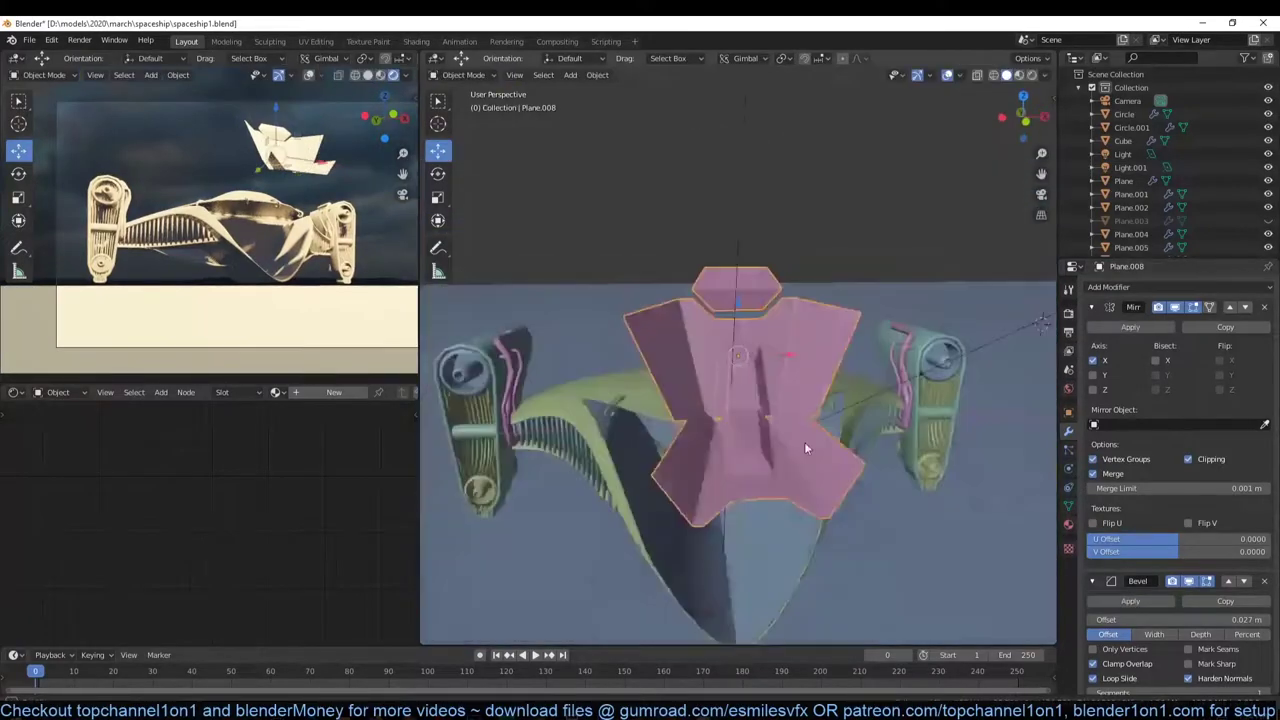
middle_drag(869, 402, 858, 413)
scroll(858, 413, up, 3)
key(g)
key(g)
click(808, 370)
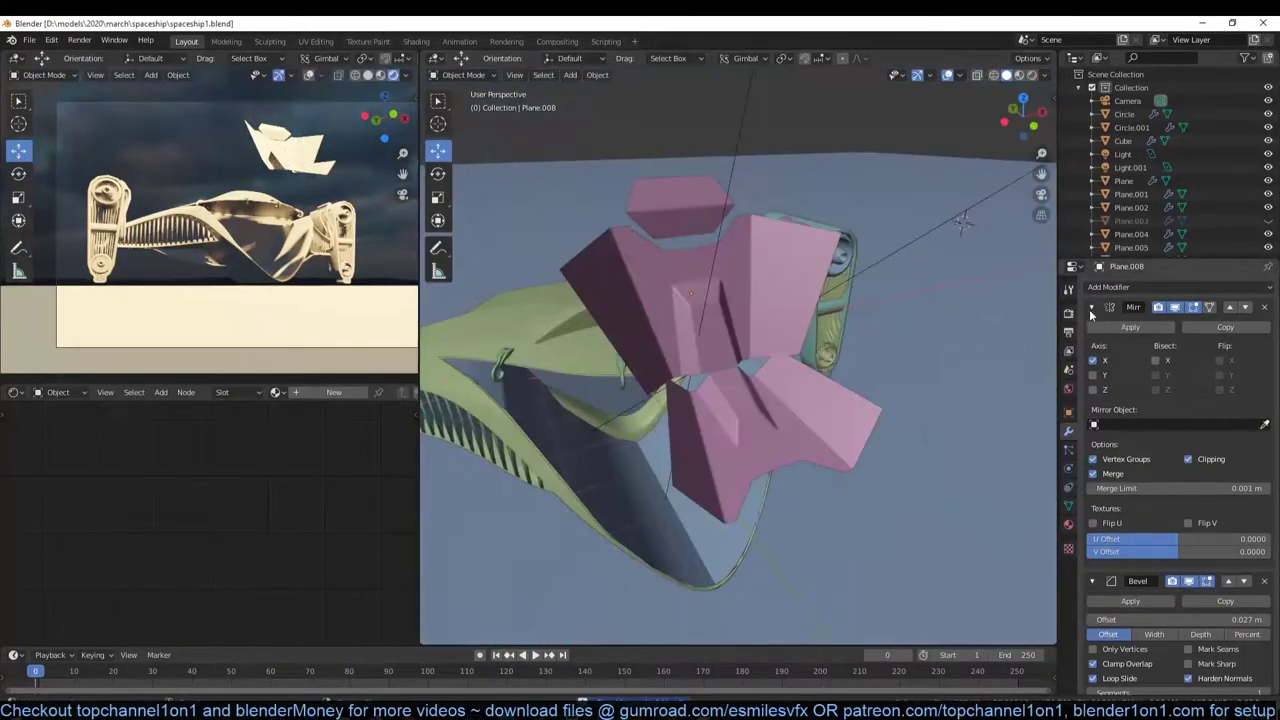
Leave Edit Mode and scale the seat shell down to 0.61
middle_drag(808, 370, 791, 331)
key(KP_1)
key(Tab)
key(s)
click(852, 467)
From the right side view, move the seat part into its cockpit position
key(KP_3)
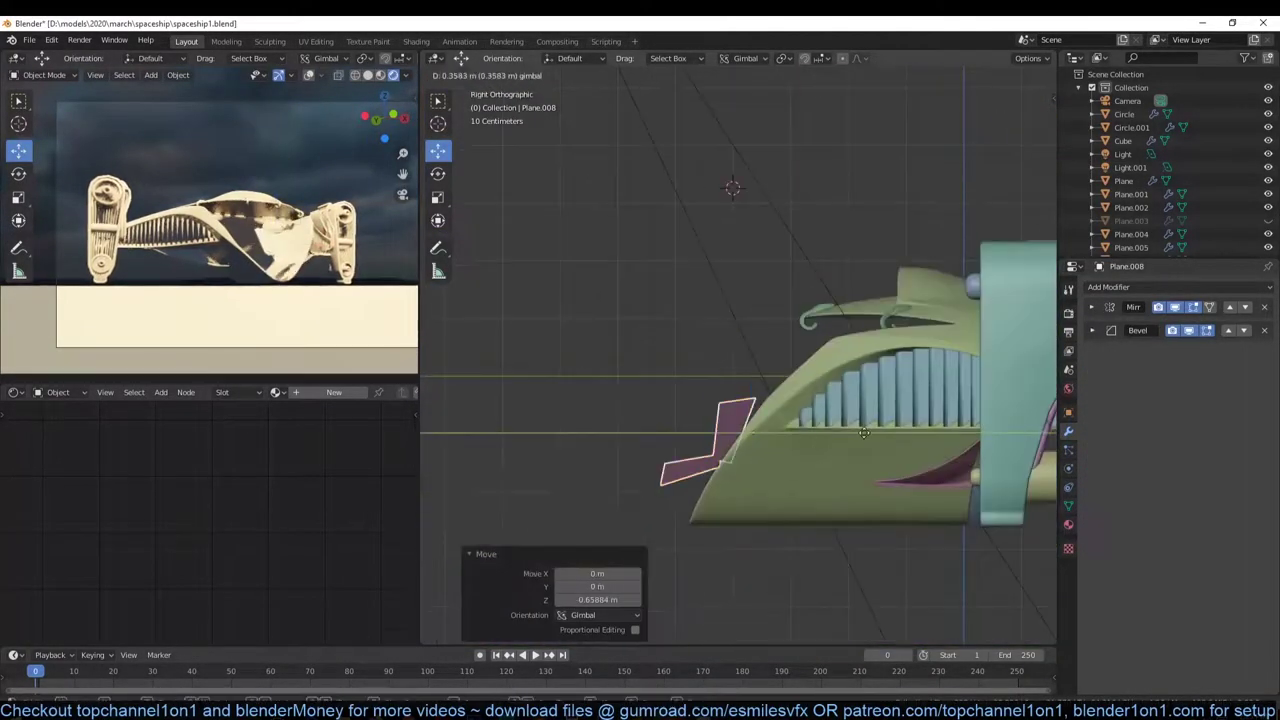
key(shift+z)
key(g)
click(828, 425)
scroll(795, 459, up, 5)
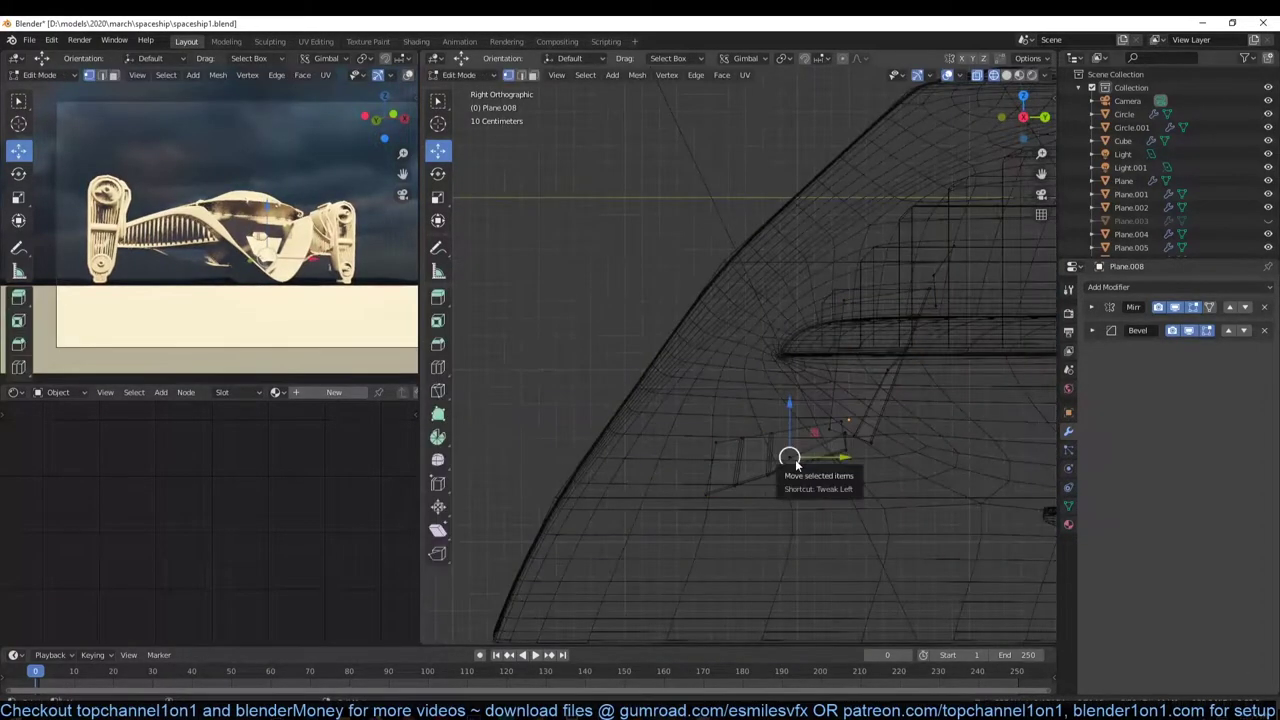
key(shift+z)
mouse_move(795, 459)
middle_down()
mouse_move(836, 393)
mouse_move(811, 381)
middle_up()
Separate the selected inner faces of hull Plane.004 into their own object
click(863, 399)
key(Tab)
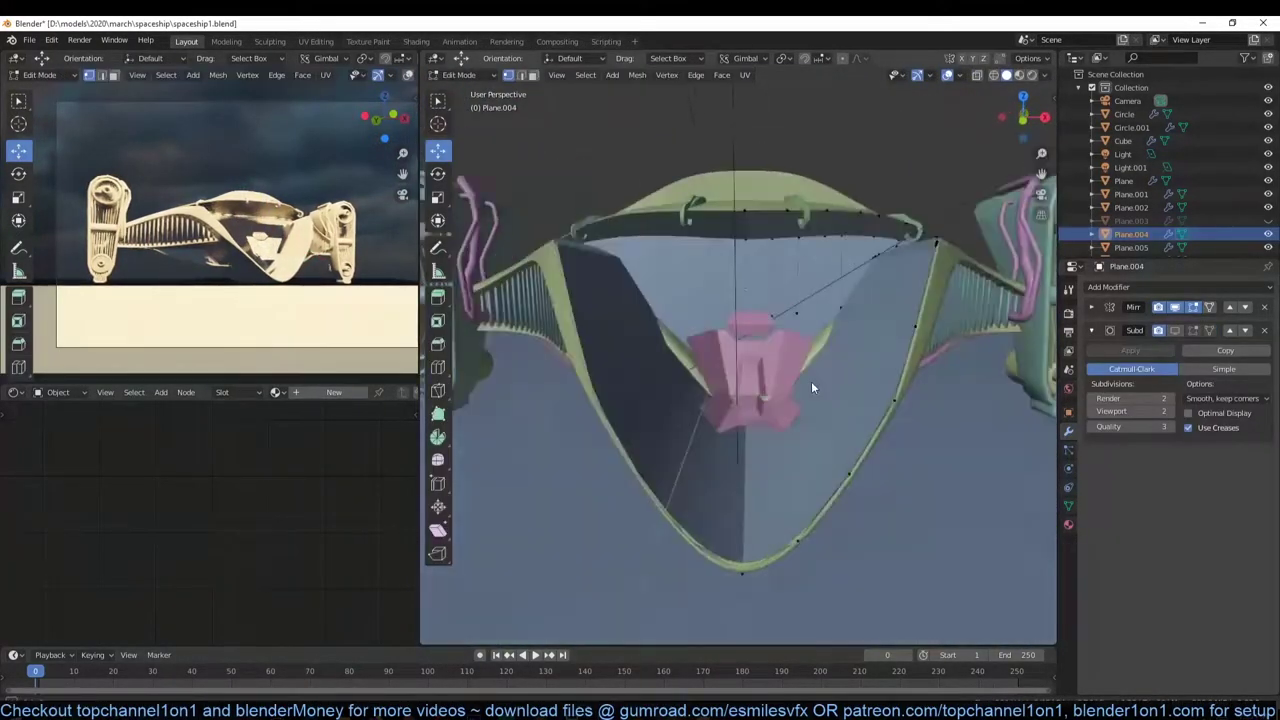
right_click(807, 472)
key(Escape)
mouse_move(807, 472)
middle_down()
mouse_move(818, 377)
mouse_move(800, 291)
middle_up()
key(Tab)
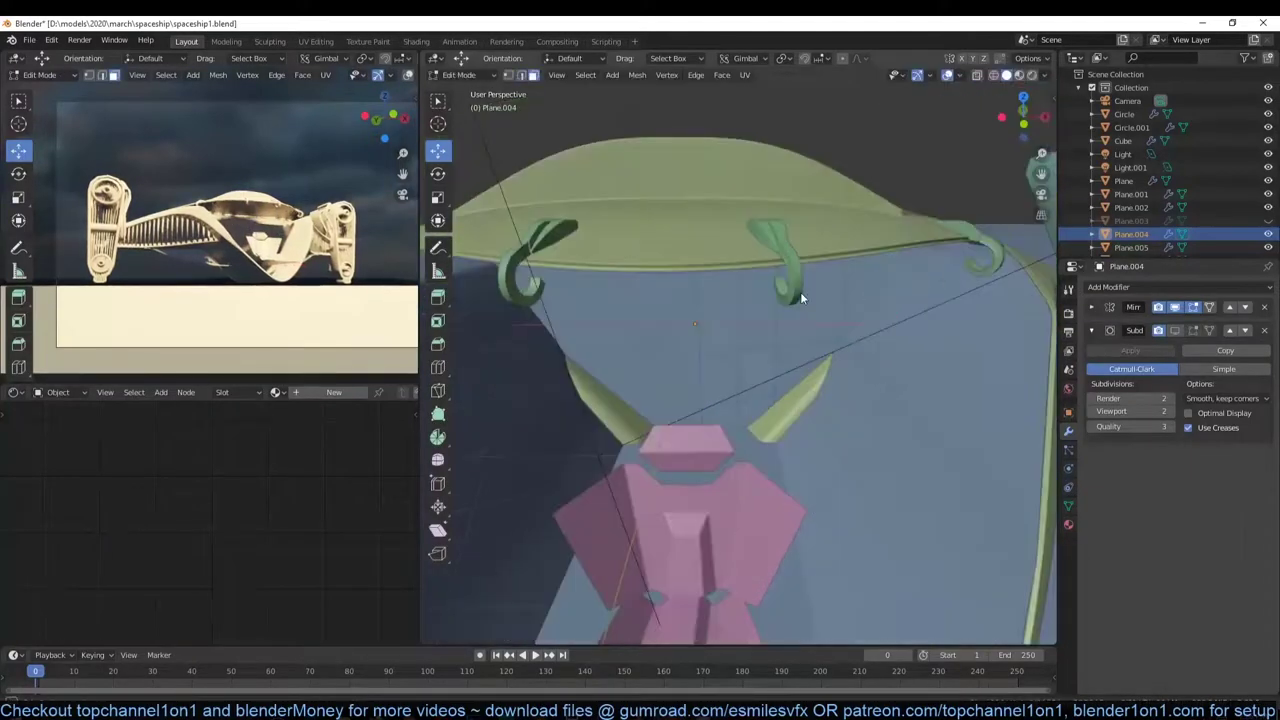
key(KP_Divide)
key(Tab)
mouse_move(646, 347)
middle_down()
mouse_move(898, 157)
mouse_move(717, 428)
middle_up()
key(p)
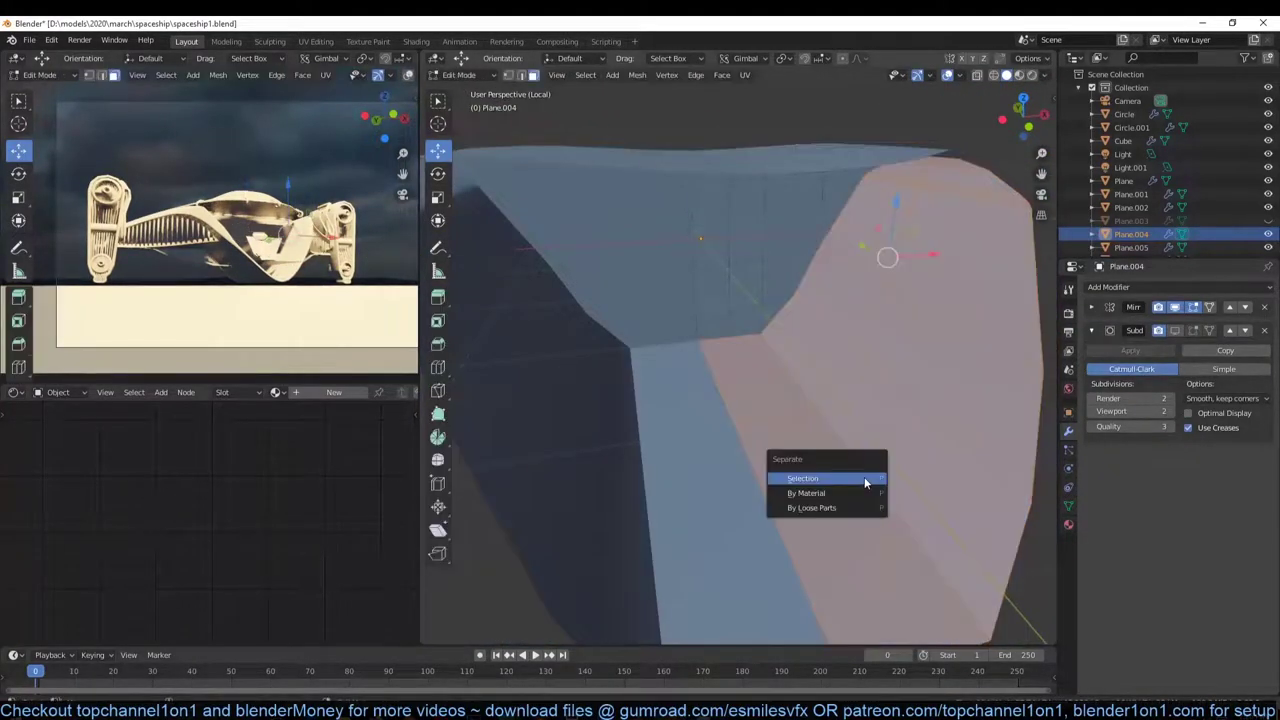
click(864, 476)
key(Tab)
Dissolve vertices on the separated lining and add a Bevel modifier with hardened normals
key(KP_Divide)
click(934, 441)
key(KP_Divide)
key(Tab)
key(alt+j)
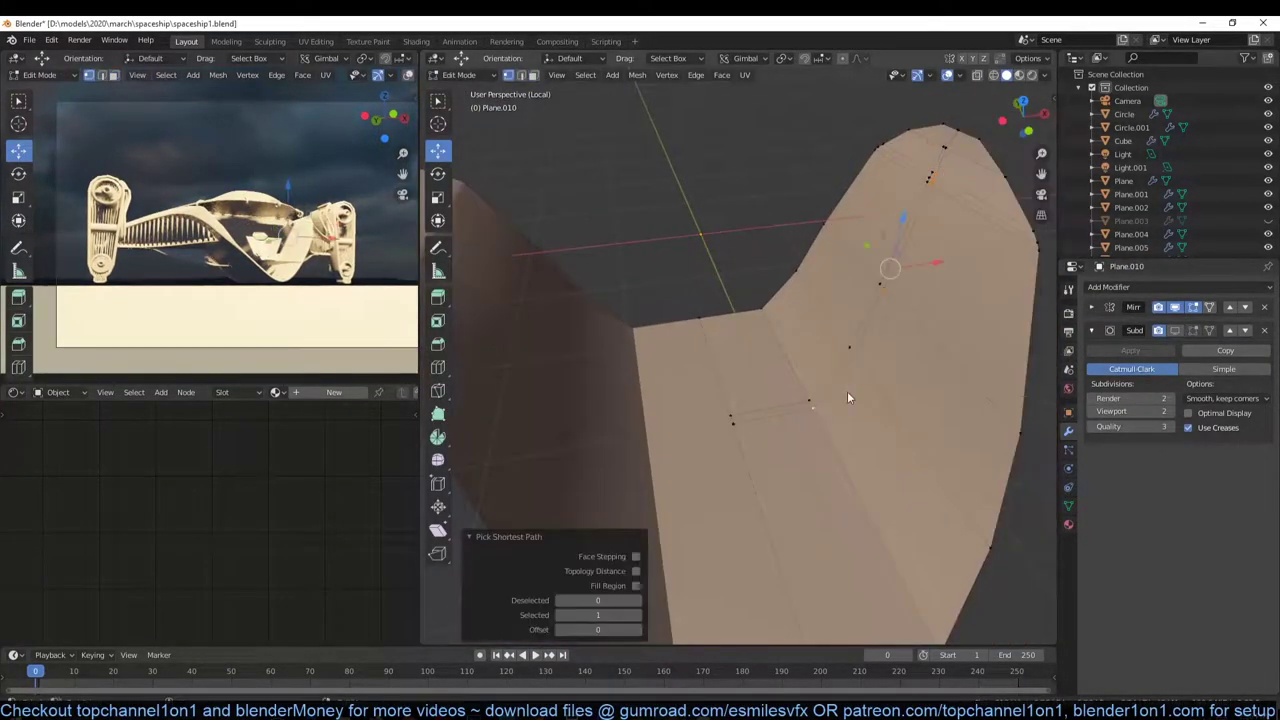
middle_drag(847, 391, 955, 260)
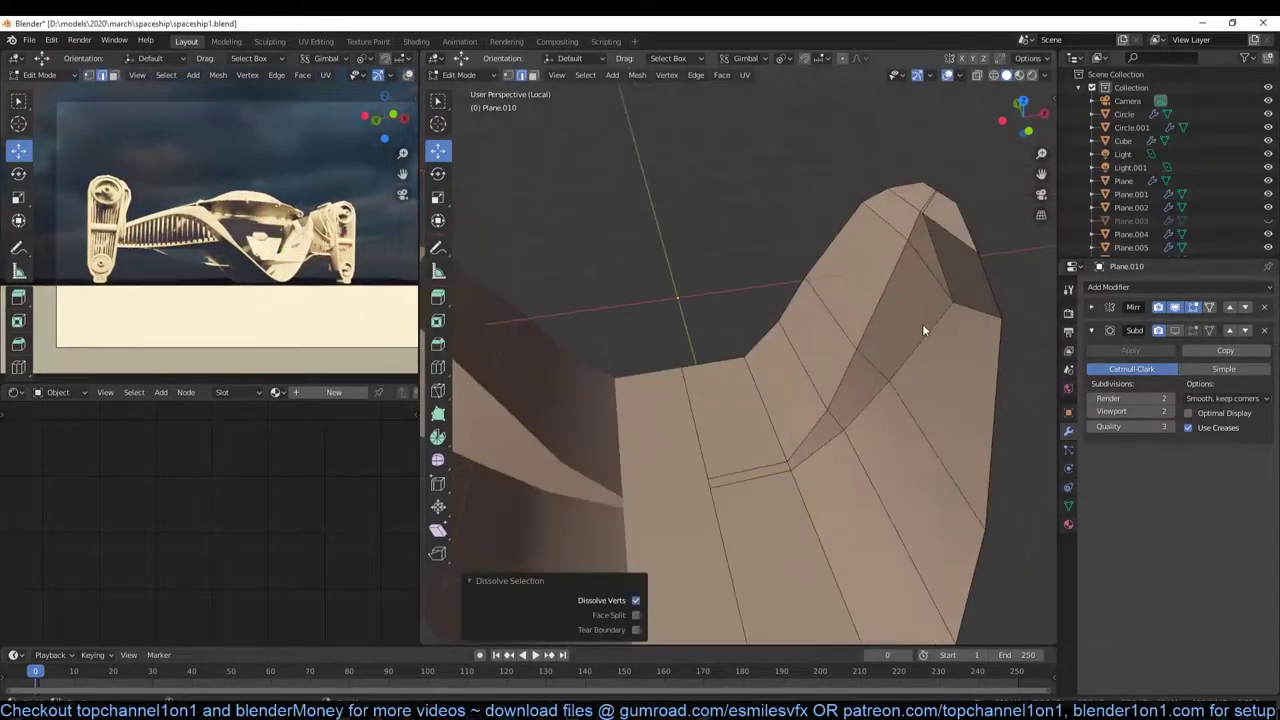
key(Tab)
click(1108, 287)
scroll(878, 387, up, 5)
key(Tab)
scroll(878, 387, down, 5)
click(1188, 427)
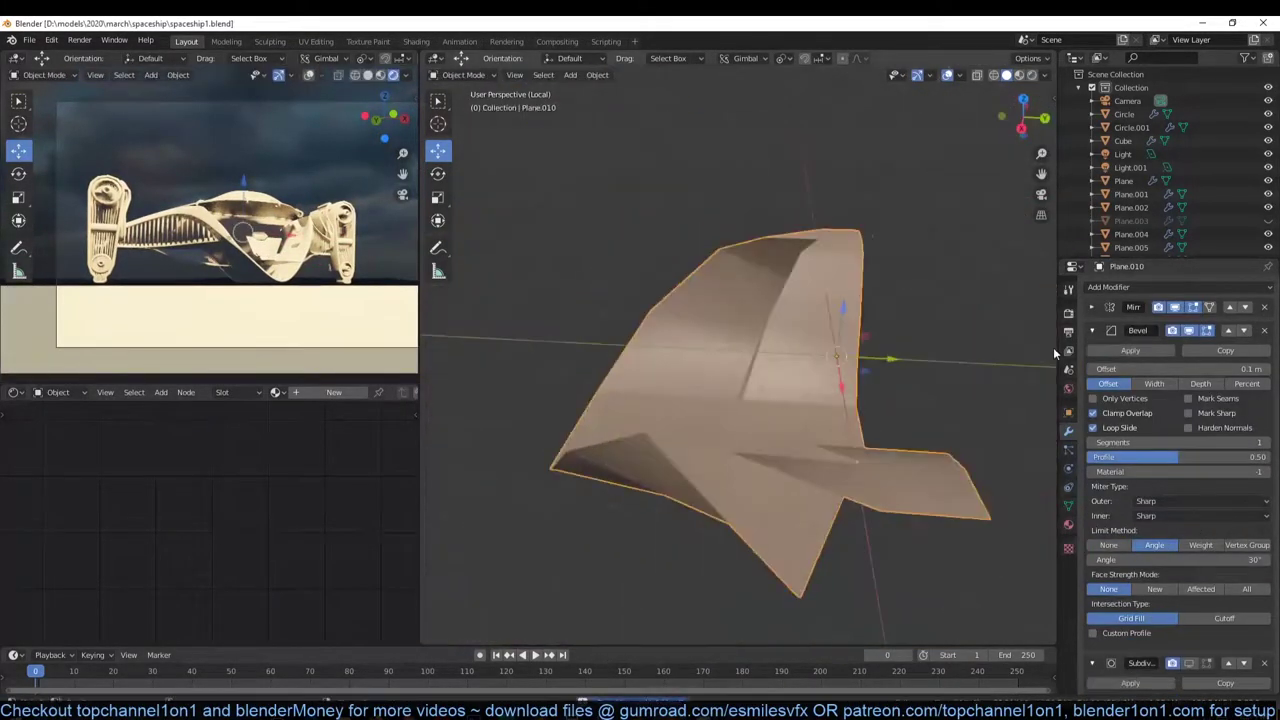
mouse_move(1053, 347)
middle_down()
mouse_move(932, 409)
mouse_move(845, 416)
mouse_move(766, 484)
mouse_move(738, 444)
mouse_move(714, 471)
mouse_move(757, 423)
middle_up()
scroll(932, 409, up, 5)
Add edge loops to the lining, move a face down, and flatten the selection along X
key(Tab)
key(ctrl+r)
click(773, 438)
click(757, 417)
click(614, 371)
drag(757, 423, 646, 358)
mouse_move(646, 358)
middle_down()
mouse_move(770, 481)
mouse_move(660, 580)
mouse_move(1036, 392)
mouse_move(713, 385)
mouse_move(920, 506)
mouse_move(856, 520)
mouse_move(720, 443)
middle_up()
key(ctrl+r)
click(774, 381)
key(s)
key(x)
key(Return)
Merge the lining vertices at last, unhide the ship, and apply the lining's scale
ctrl+click(1092, 330)
key(m)
mouse_move(743, 388)
middle_down()
mouse_move(865, 457)
mouse_move(923, 517)
middle_up()
key(Tab)
key(KP_Divide)
mouse_move(860, 474)
middle_down()
mouse_move(761, 448)
mouse_move(864, 421)
mouse_move(844, 480)
mouse_move(594, 433)
mouse_move(810, 581)
mouse_move(860, 470)
middle_up()
key(ctrl+a)
click(820, 421)
Check the lining from the front view and duplicate the cable curve
key(Tab)
key(KP_1)
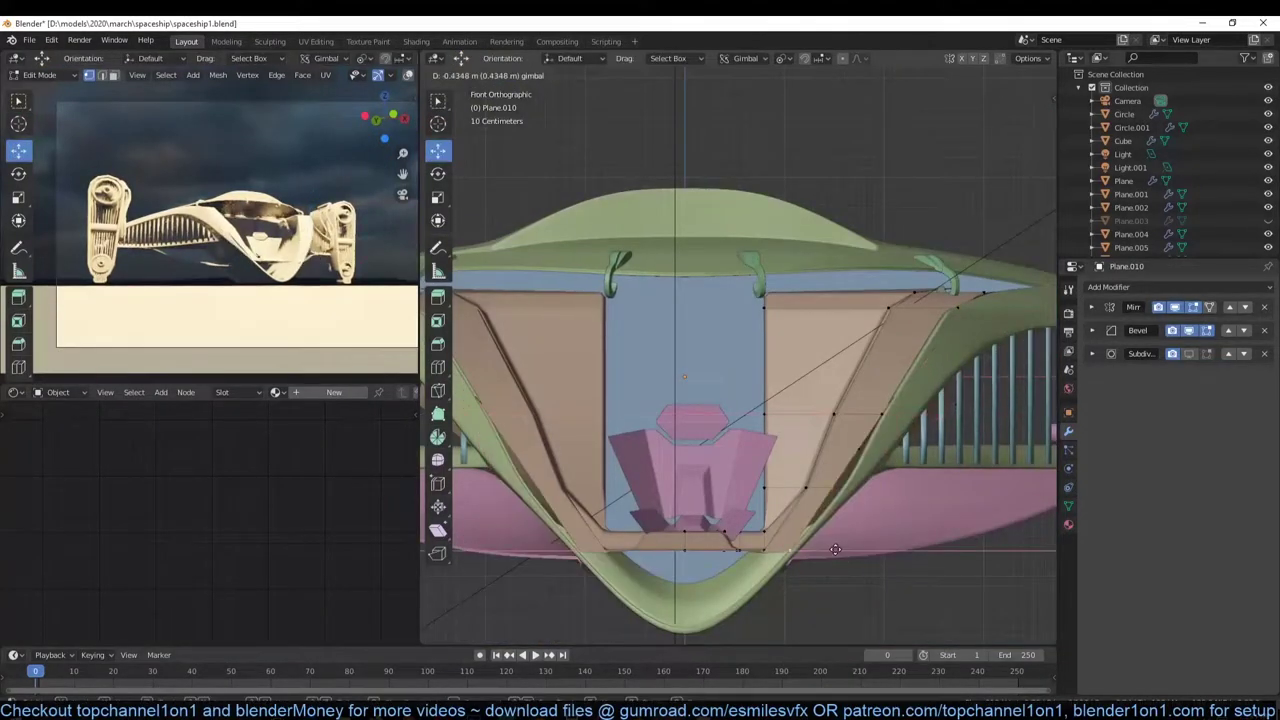
key(Tab)
mouse_move(945, 412)
middle_down()
mouse_move(784, 545)
mouse_move(697, 408)
mouse_move(912, 233)
mouse_move(796, 439)
mouse_move(616, 315)
mouse_move(892, 317)
middle_up()
key(KP_1)
key(shift+d)
Tilt the cable copy around X and place it beside the seat
key(r)
key(x)
click(820, 290)
key(g)
key(Escape)
mouse_move(763, 271)
middle_down()
mouse_move(850, 348)
mouse_move(890, 422)
mouse_move(1002, 554)
middle_up()
Extrude the cable's end point downward in front view and rotate it along the cockpit wall
key(Tab)
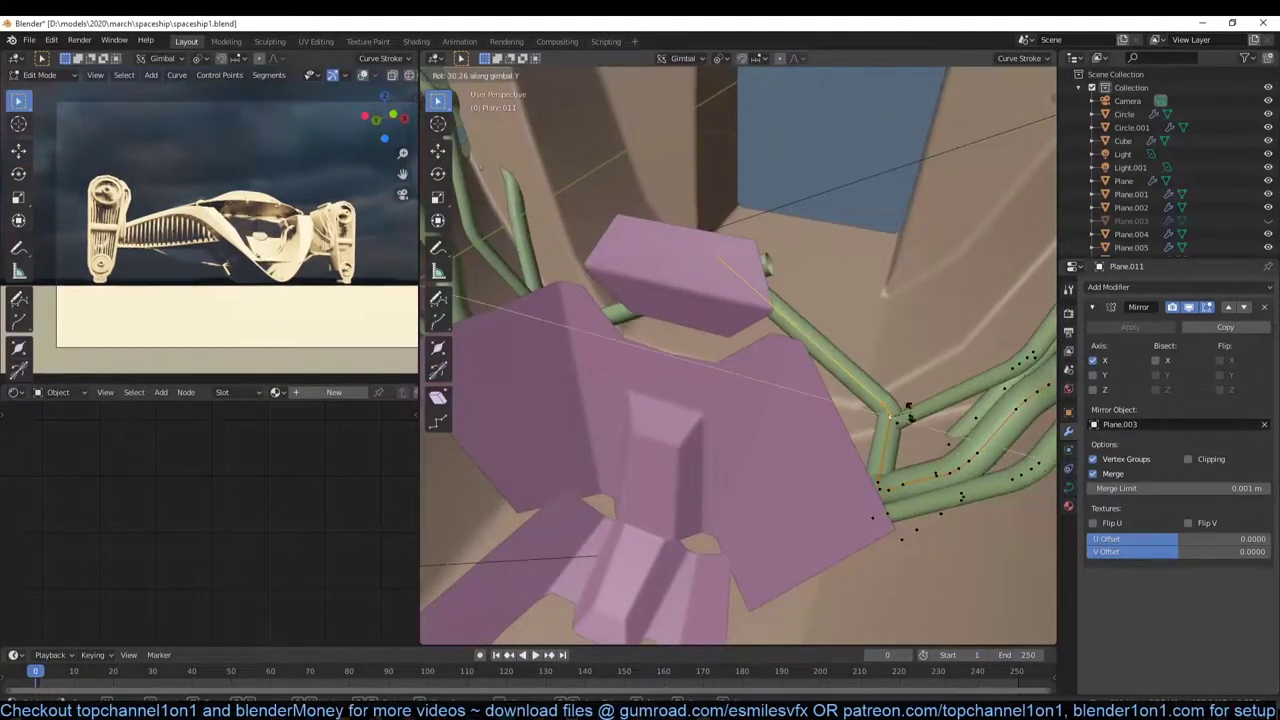
key(KP_1)
key(shift+z)
key(e)
click(955, 618)
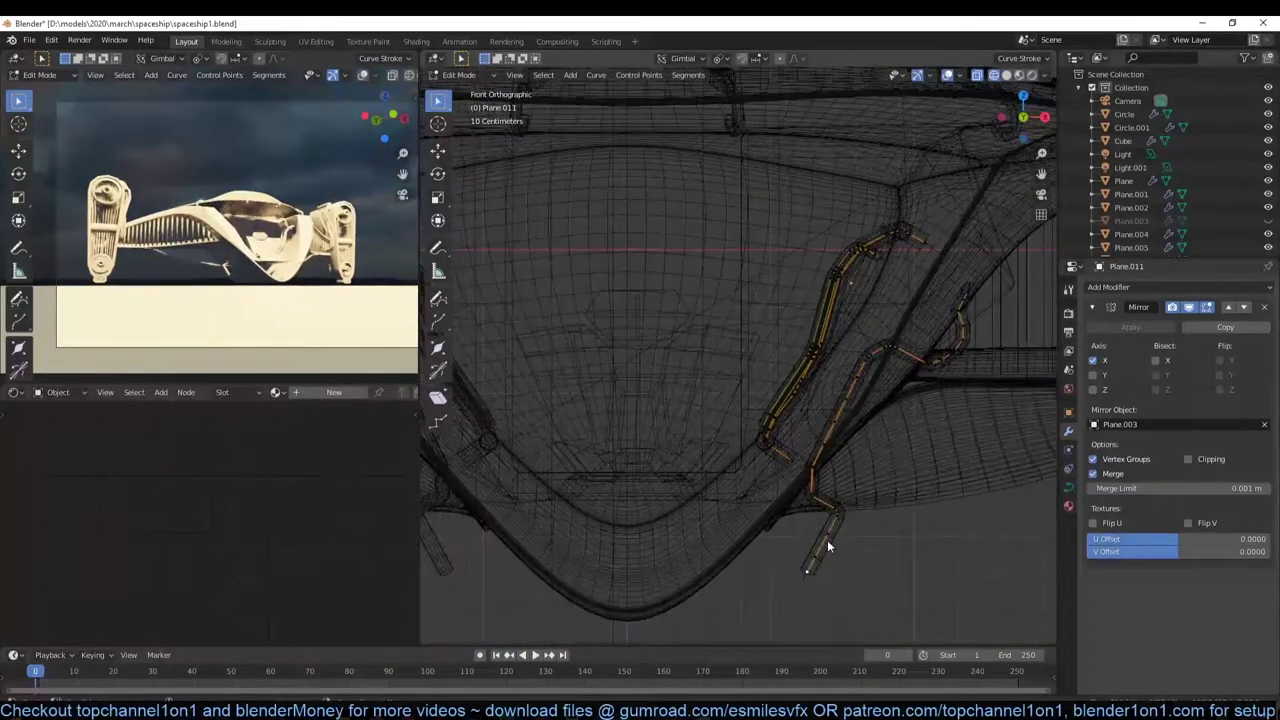
key(shift+z)
mouse_move(827, 540)
middle_down()
mouse_move(757, 436)
mouse_move(585, 358)
mouse_move(643, 362)
mouse_move(630, 369)
mouse_move(797, 320)
mouse_move(722, 531)
mouse_move(703, 383)
mouse_move(716, 447)
middle_up()
scroll(585, 358, up, 3)
key(r)
click(643, 362)
scroll(611, 344, down, 3)
key(KP_7)
key(KP_1)
key(Tab)
Inflate the green seat's lower cushion with Shrink/Fatten
click(703, 383)
key(g)
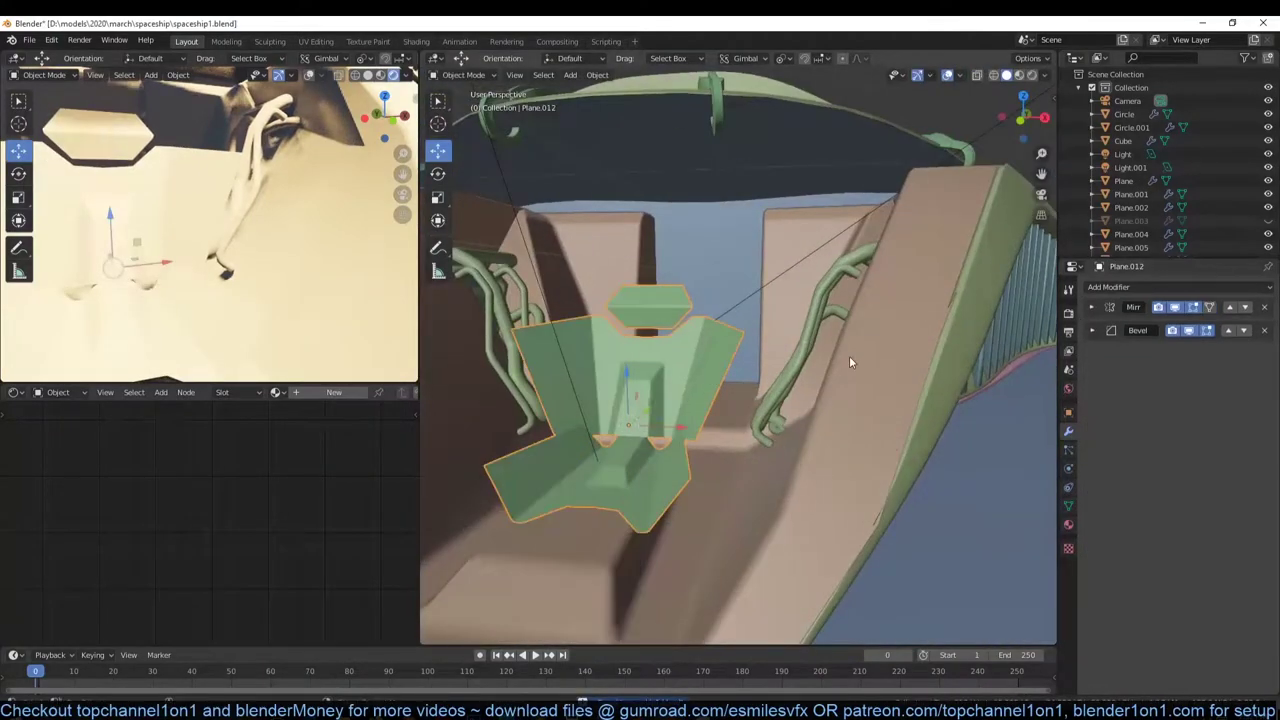
key(Tab)
key(alt+a)
key(l)
key(alt+s)
click(754, 520)
mouse_move(754, 520)
middle_down()
mouse_move(890, 362)
mouse_move(814, 418)
middle_up()
Recalculate the seat normals and smooth it with a level 2 Subdivision
key(shift+space)
key(g)
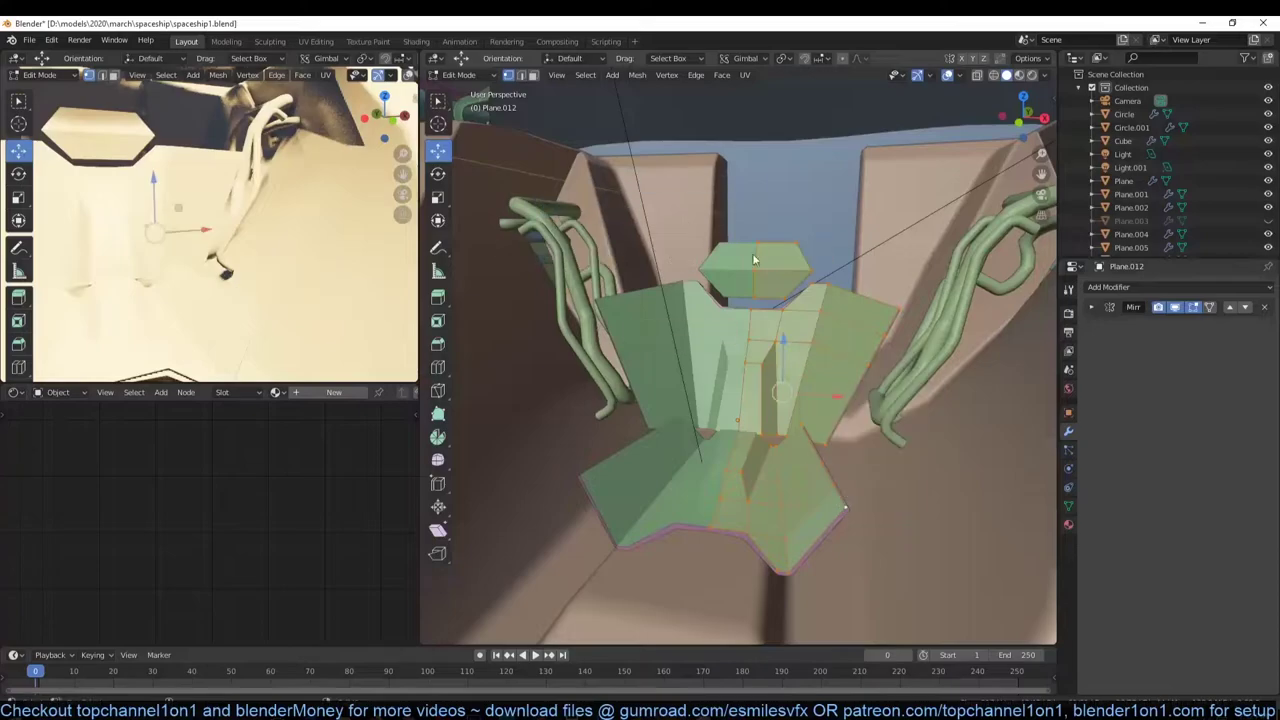
key(w)
key(l)
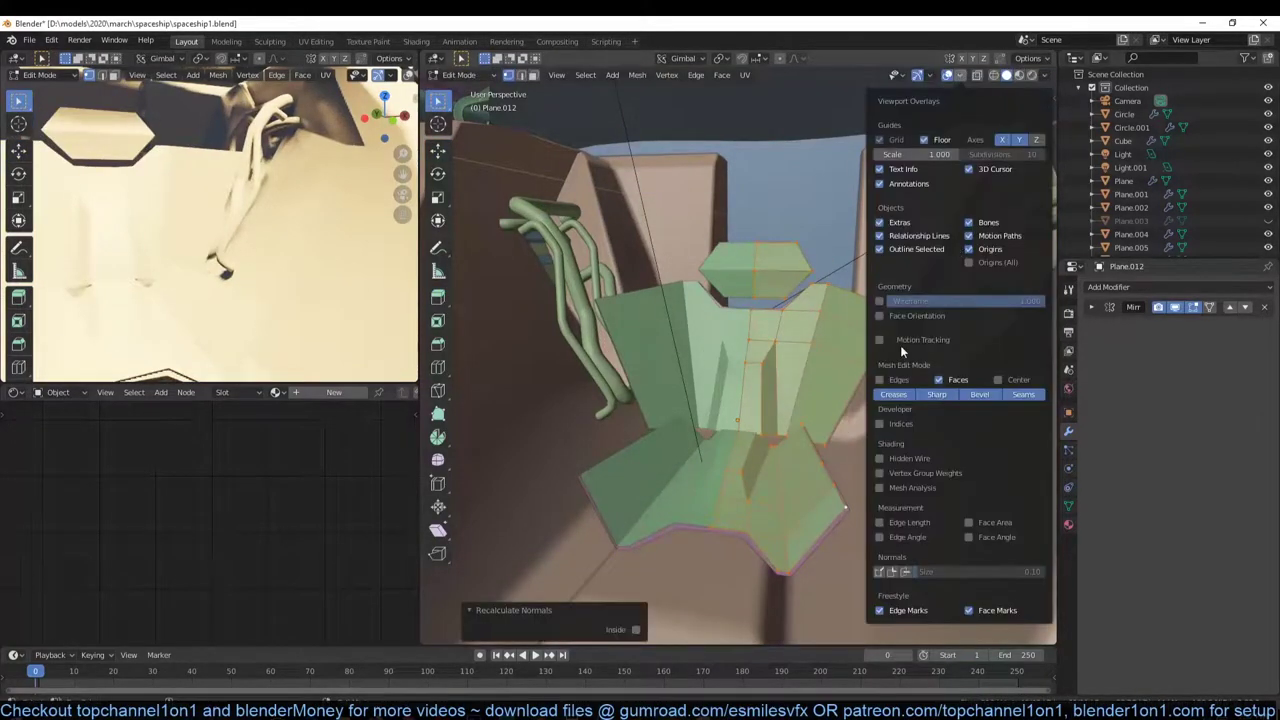
key(Tab)
key(ctrl+2)
mouse_move(900, 345)
middle_down()
mouse_move(761, 398)
mouse_move(836, 342)
middle_up()
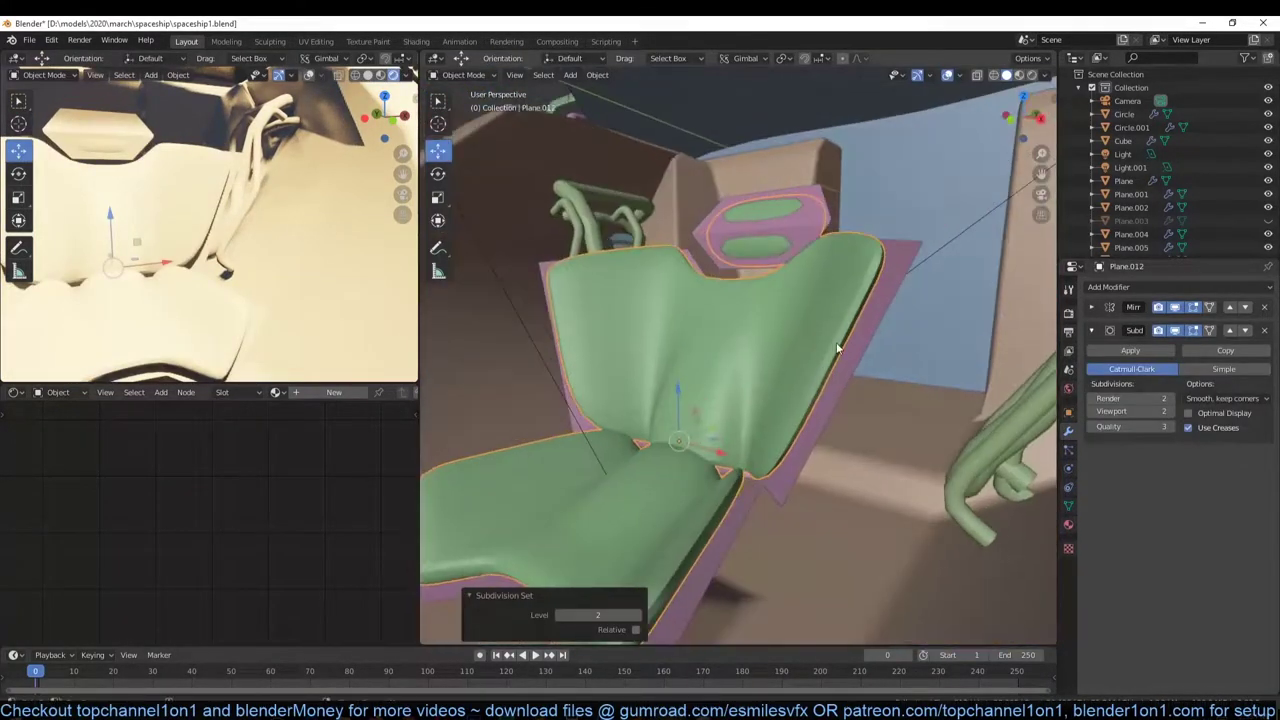
Scale the cushions to 0.749 around their individual origins
key(Tab)
key(period)
key(s)
click(838, 246)
key(Tab)
middle_drag(838, 246, 752, 437)
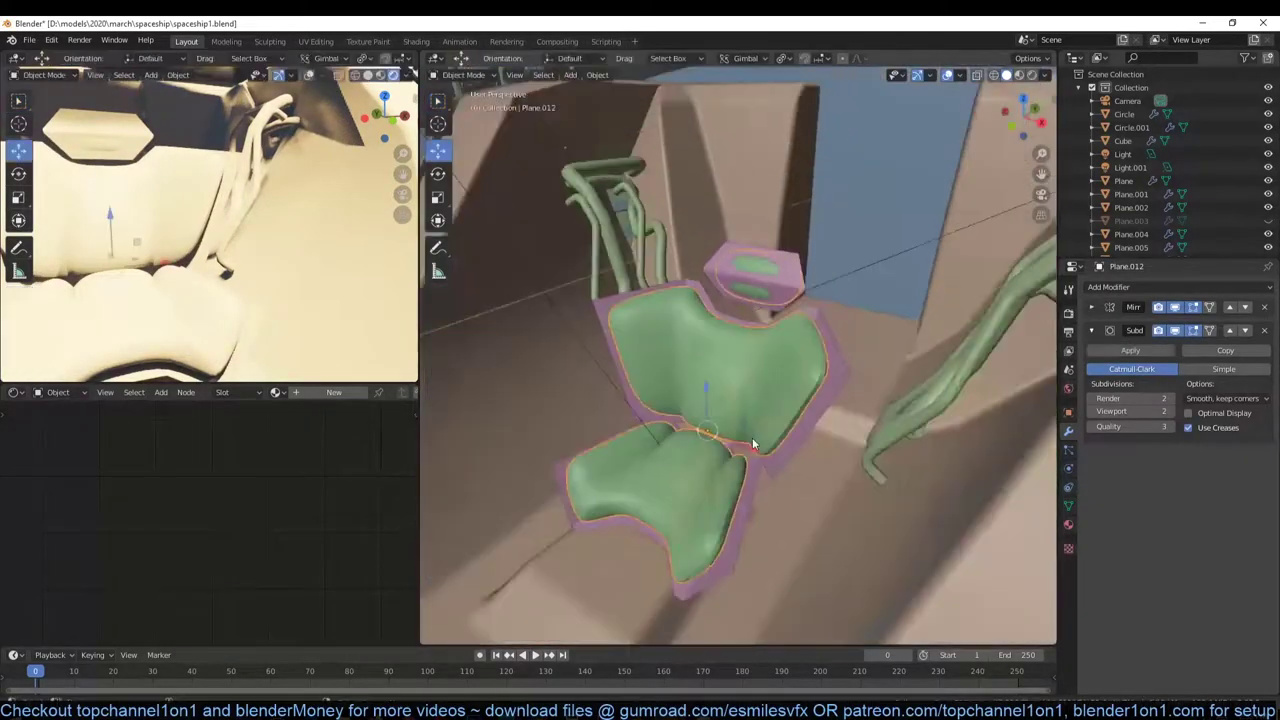
Add a Solidify modifier to thicken the pink seat shell Plane.008
click(1108, 287)
click(985, 500)
middle_drag(896, 424, 846, 464)
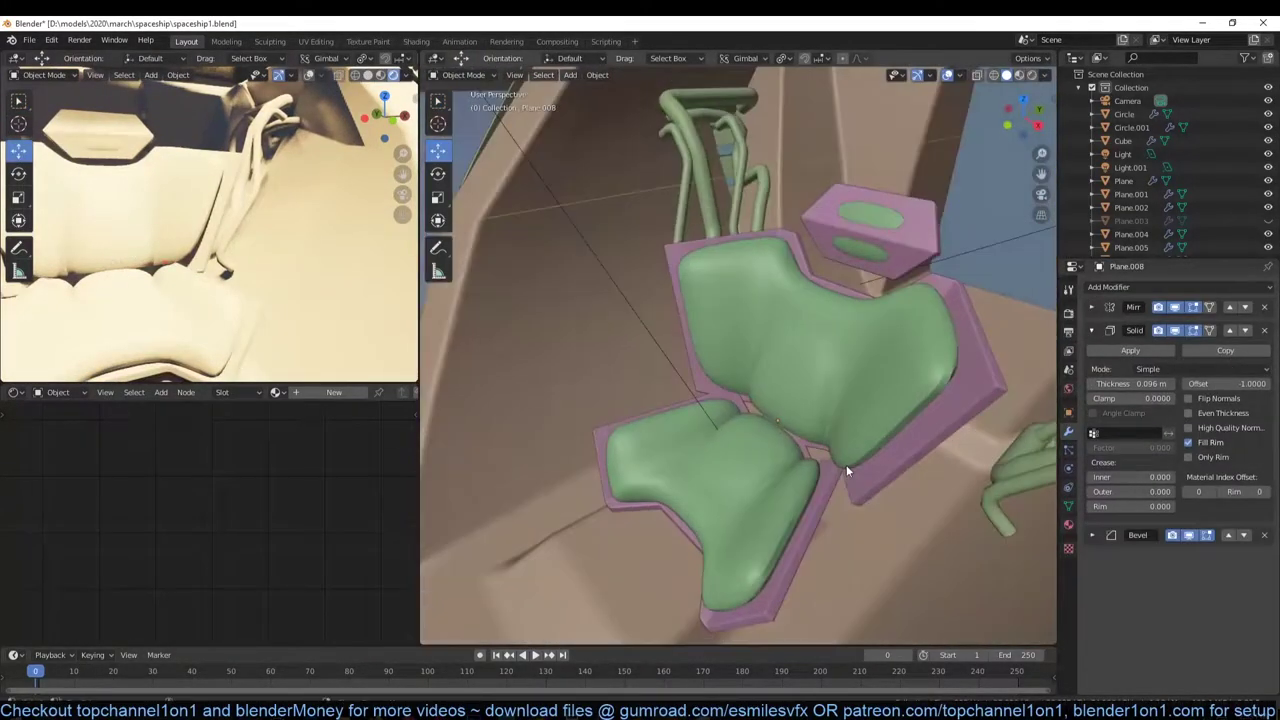
Select the green backrest and cut an edge loop across it
click(815, 455)
key(Tab)
key(Tab)
scroll(779, 468, up, 3)
key(Tab)
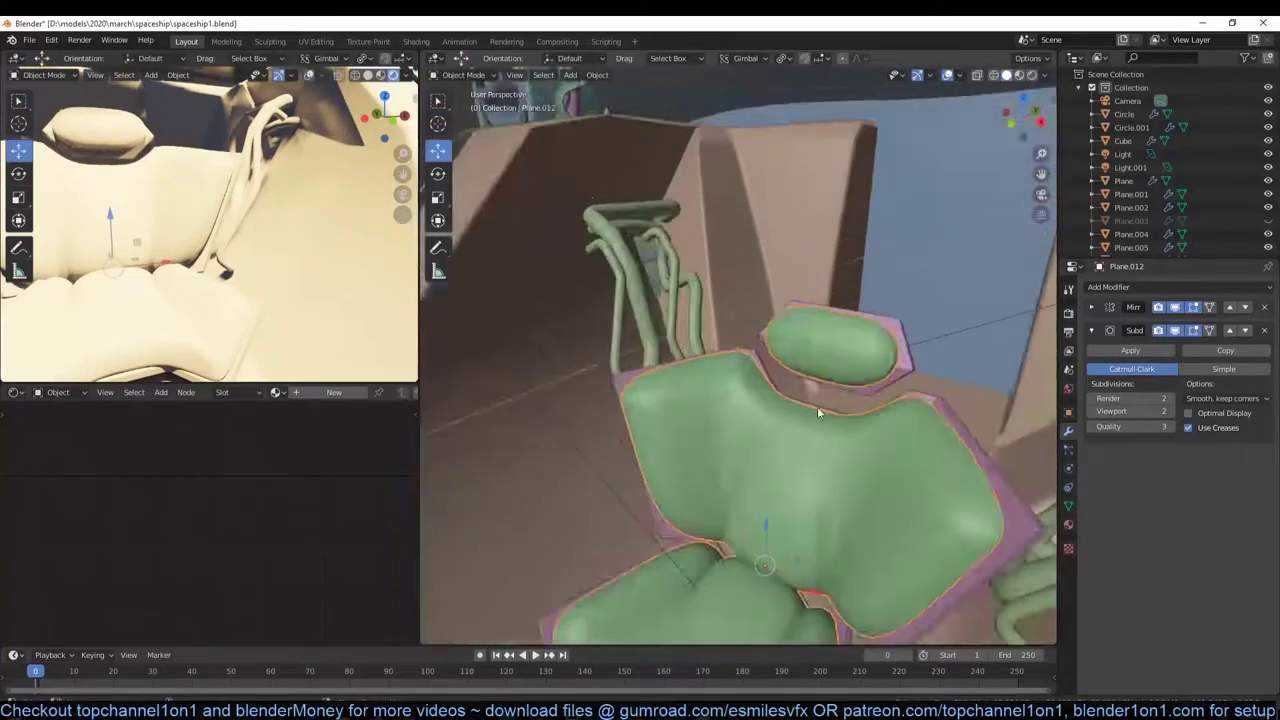
middle_drag(817, 406, 849, 440)
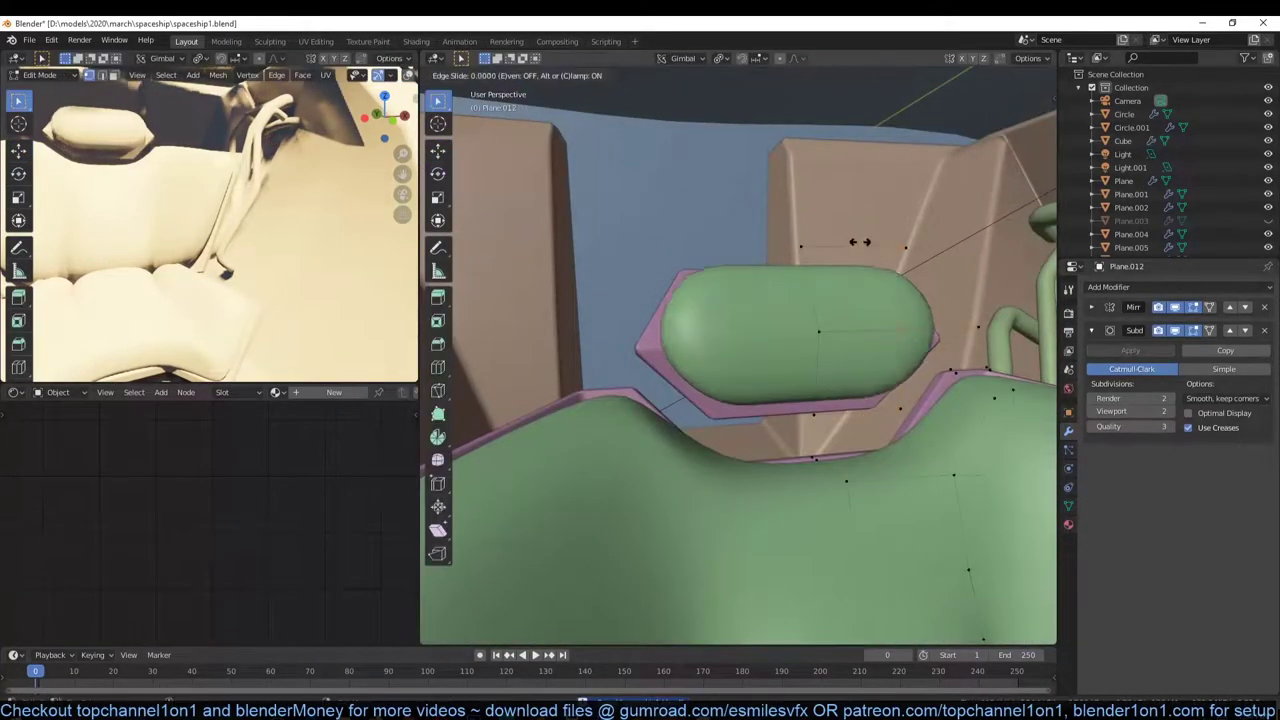
key(ctrl+r)
click(907, 270)
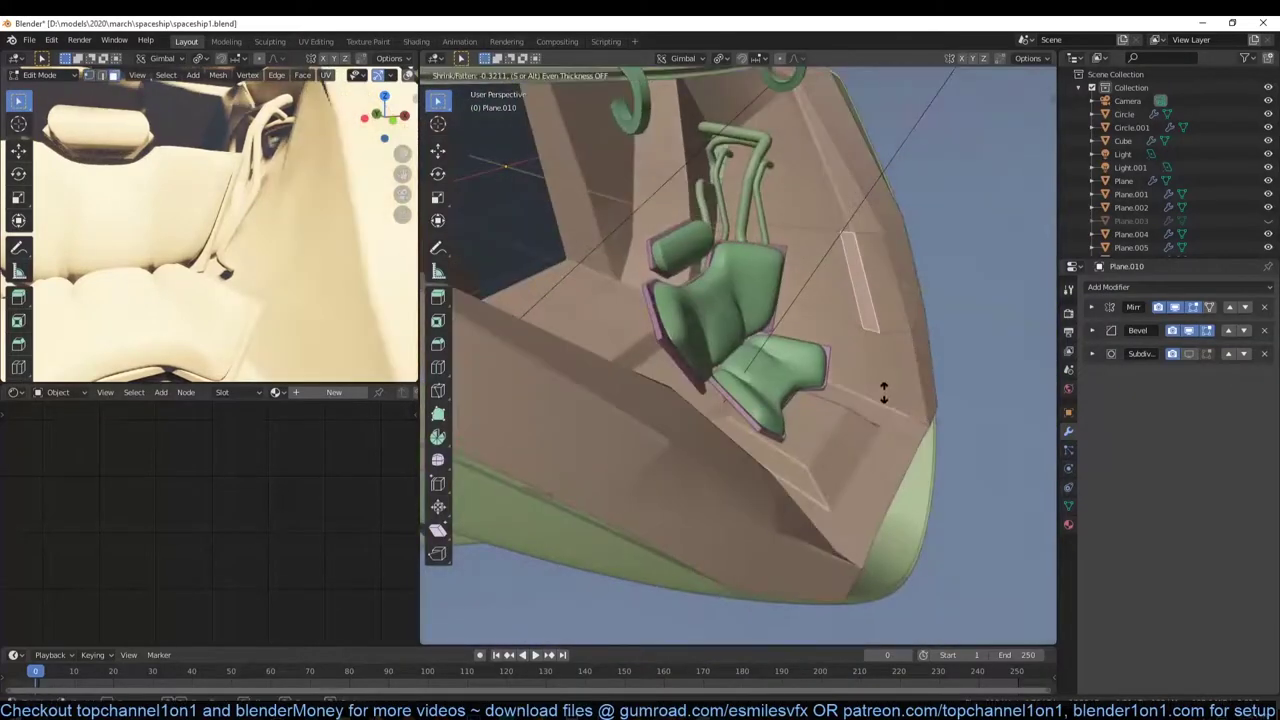
Slide the new backrest loop into place and leave Edit Mode
mouse_move(884, 352)
middle_down()
mouse_move(851, 422)
mouse_move(808, 365)
middle_up()
key(shift+v)
click(829, 397)
key(Tab)
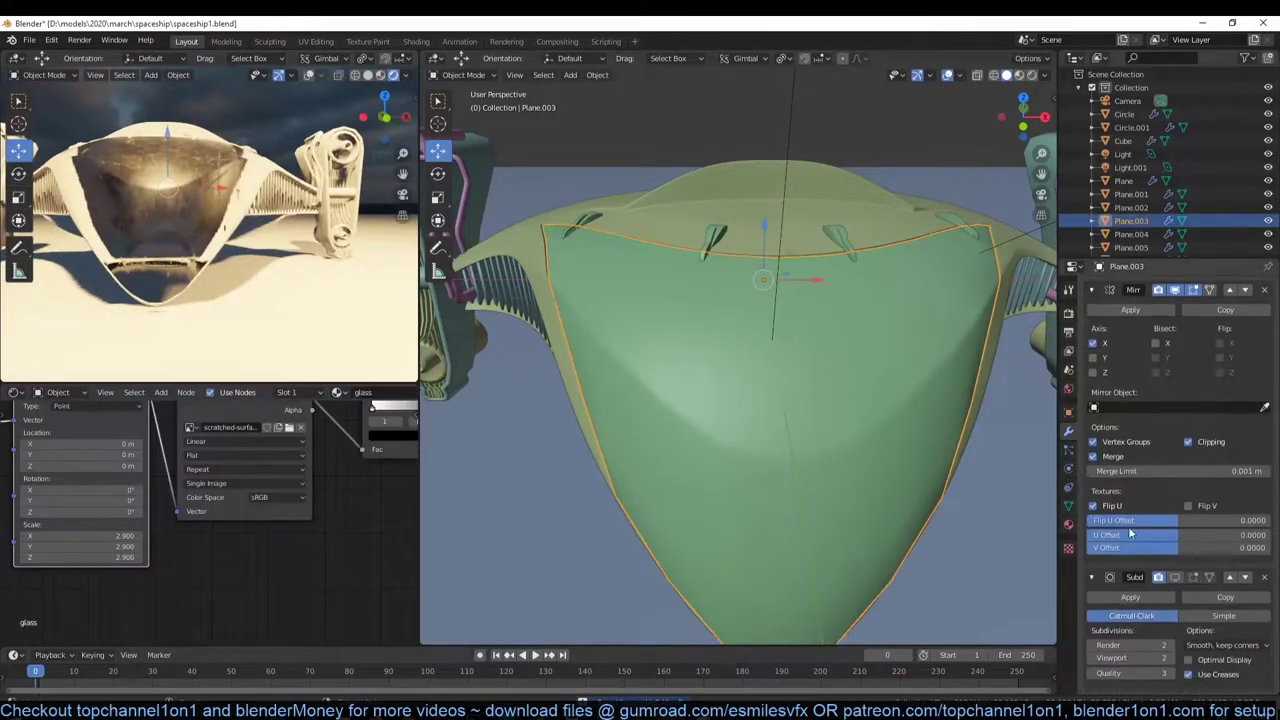
Set the glass canopy material's Blend Mode to Alpha Blend
click(1226, 551)
click(1208, 609)
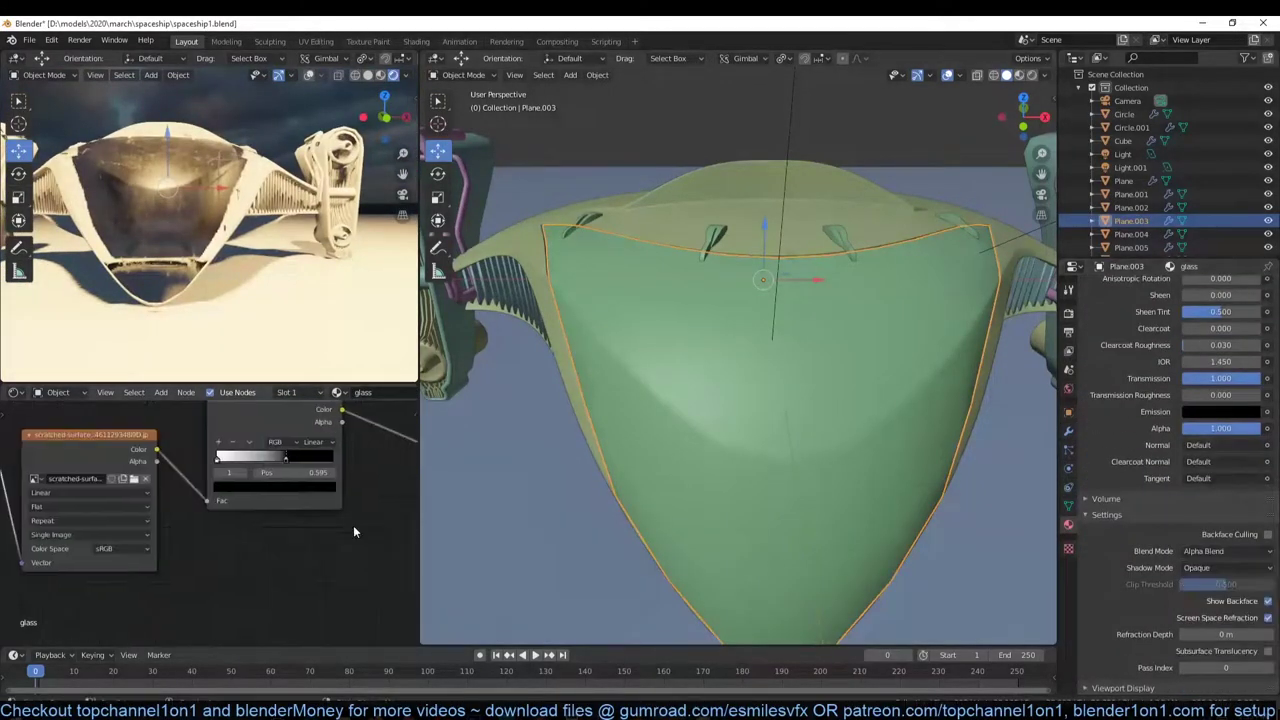
scroll(257, 499, up, 3)
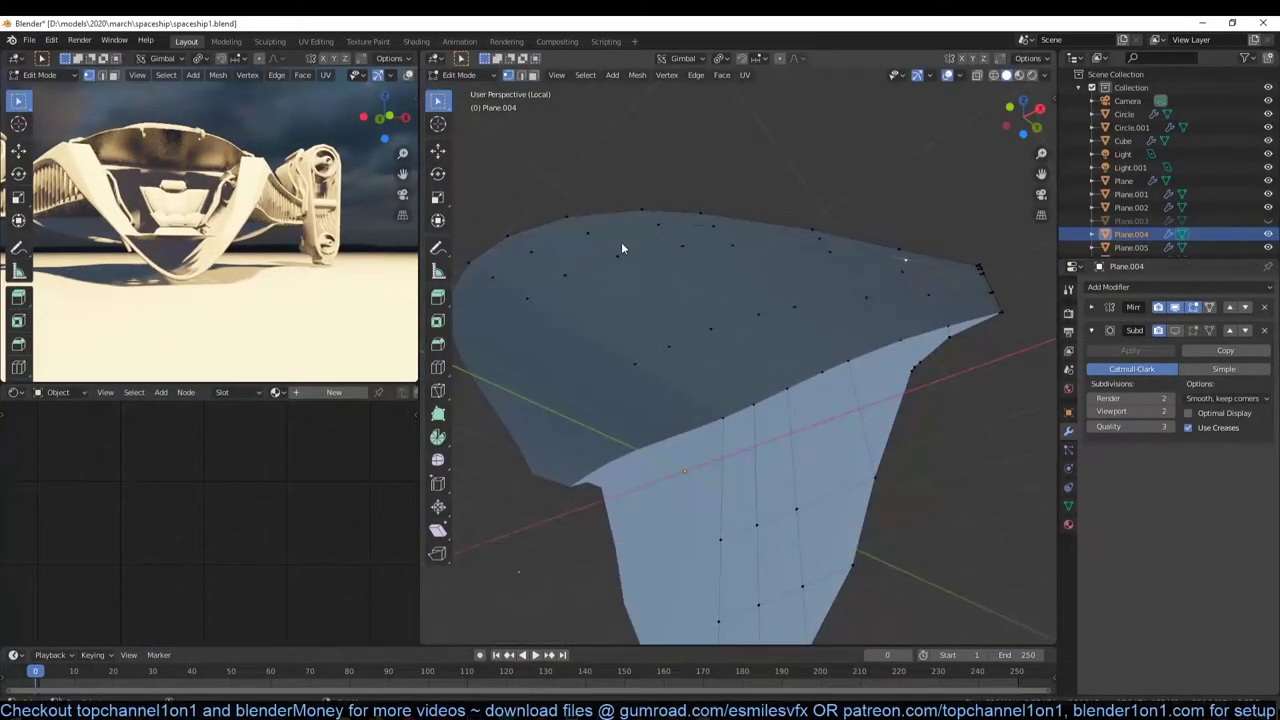
Add a 0.1 m Bevel modifier limited by 30° angle to Plane.004
key(a)
click(1108, 287)
click(1033, 333)
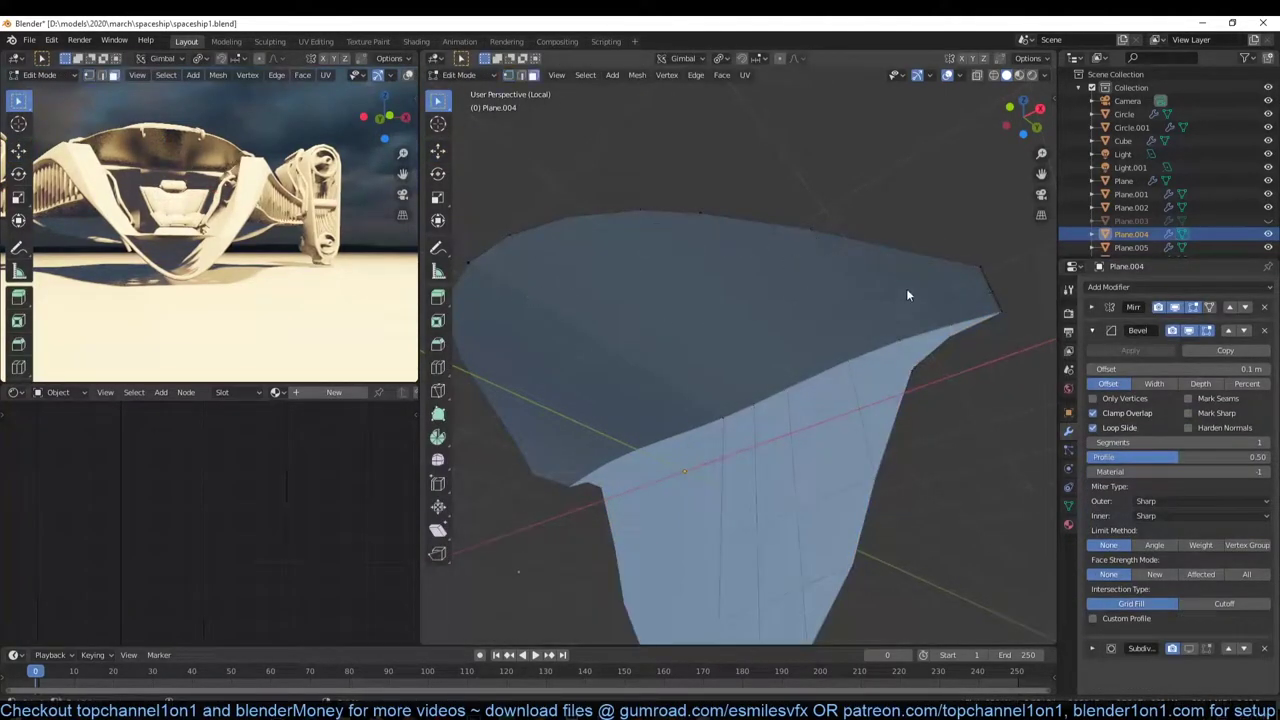
middle_drag(906, 288, 799, 327)
Thicken the whole Plane.004 surface along its normals, then return to the full scene
key(a)
key(alt+e)
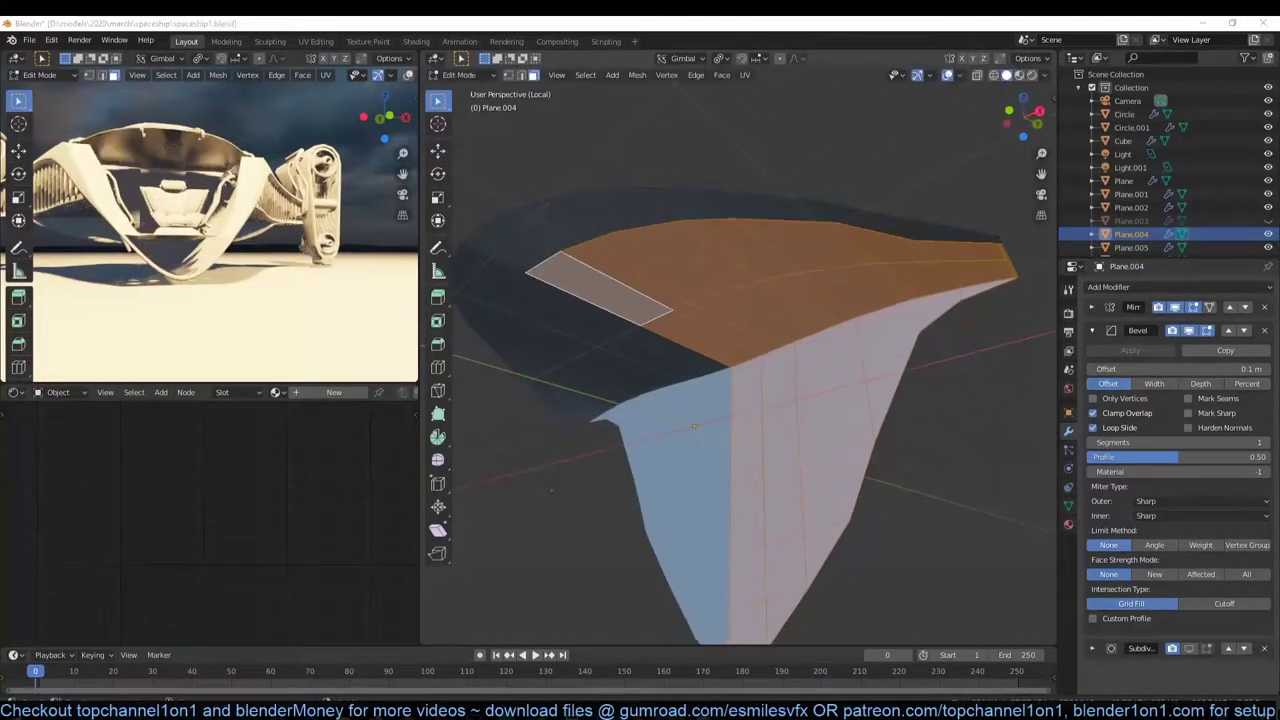
click(825, 424)
key(Tab)
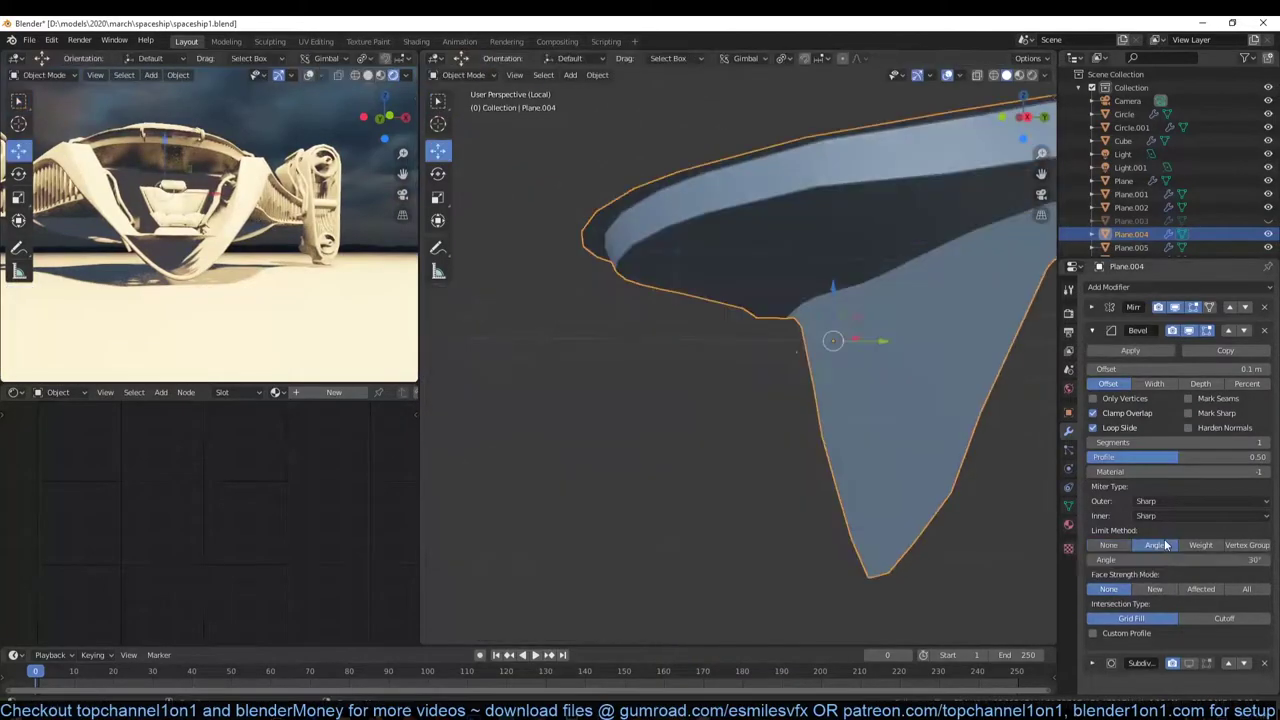
middle_drag(825, 424, 767, 381)
key(KP_Divide)
scroll(811, 502, up, 5)
key(Tab)
mouse_move(811, 502)
middle_down()
mouse_move(634, 554)
mouse_move(864, 391)
middle_up()
Split the faces beside the seat off into their own panel object with Separate by Selection
key(g)
click(864, 420)
key(p)
click(888, 473)
middle_drag(888, 473, 920, 385)
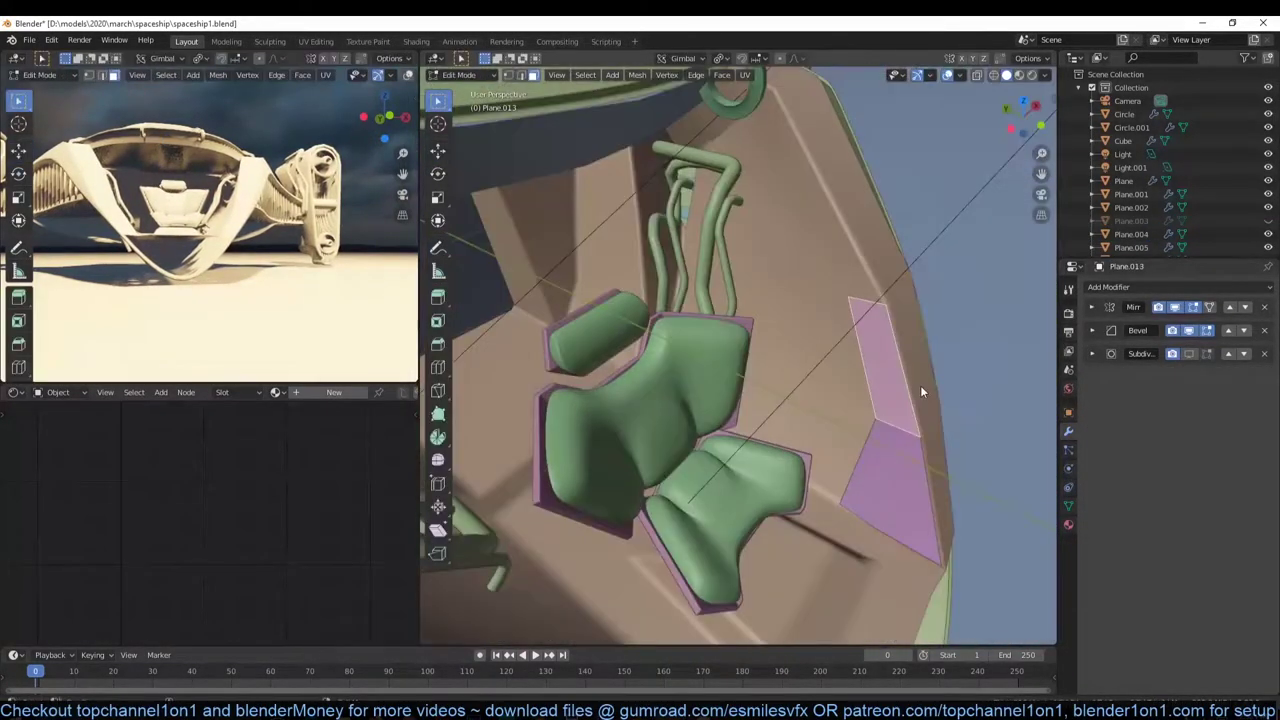
scroll(1004, 382, up, 3)
Rotate the new side panel and push it out from the cockpit wall
key(r)
click(1004, 382)
key(g)
click(867, 517)
scroll(848, 478, down, 4)
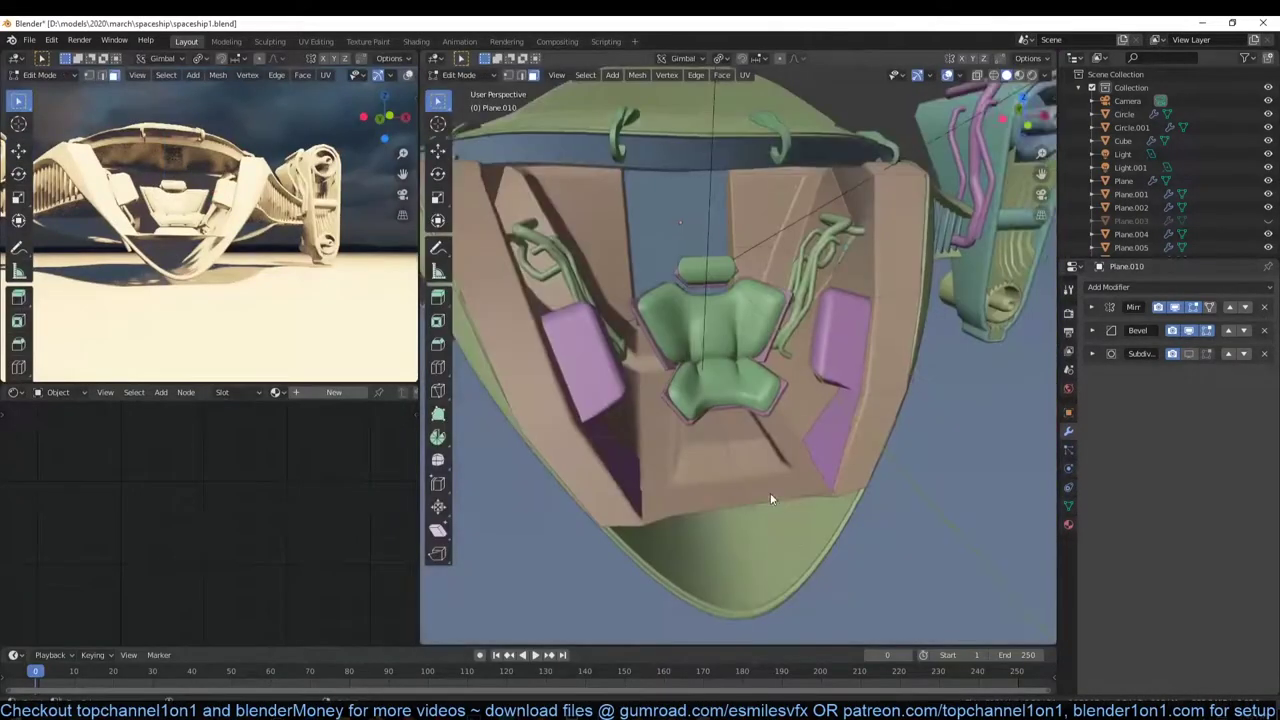
mouse_move(770, 492)
middle_down()
mouse_move(727, 542)
mouse_move(758, 449)
mouse_move(775, 453)
mouse_move(732, 484)
mouse_move(729, 552)
mouse_move(812, 510)
middle_up()
Move a face near the seat base back slightly
click(758, 449)
key(g)
click(775, 453)
click(771, 508)
click(729, 552)
Check the panels from top and wireframe views, undo the last move, and leave Edit Mode
key(KP_7)
key(shift+z)
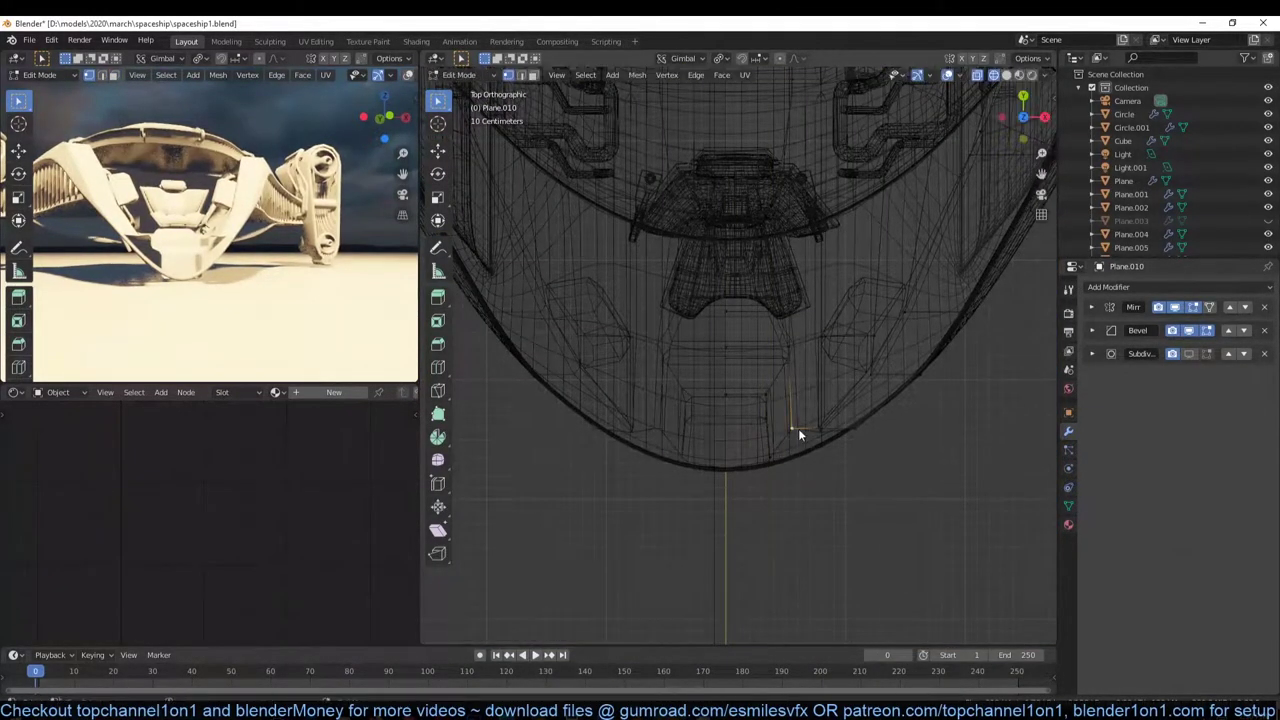
key(shift+z)
mouse_move(798, 459)
middle_down()
mouse_move(635, 462)
mouse_move(797, 568)
middle_up()
key(ctrl+z)
key(Tab)
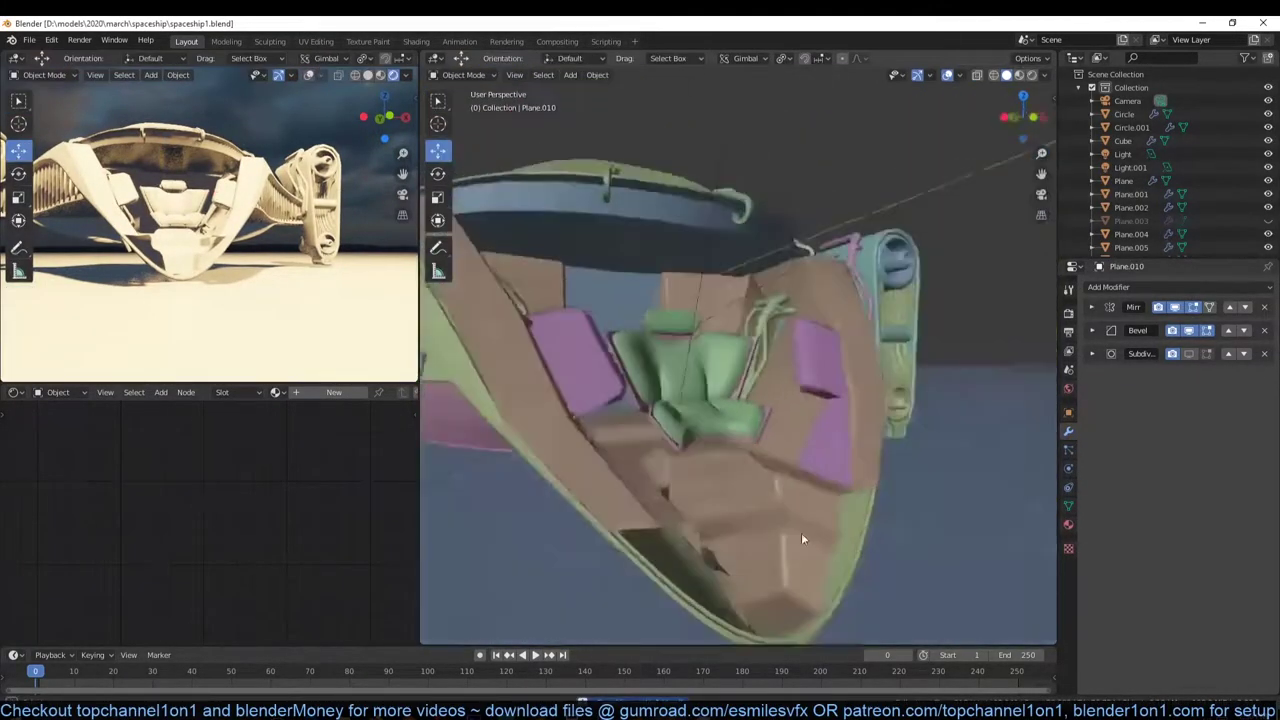
key(KP_7)
key(shift+a)
Add a new plane and stretch it along the X axis
click(616, 457)
key(g)
key(s)
key(x)
click(810, 504)
Cut the plane into three sections and delete a corner to chamfer the plate
key(Tab)
key(KP_Decimal)
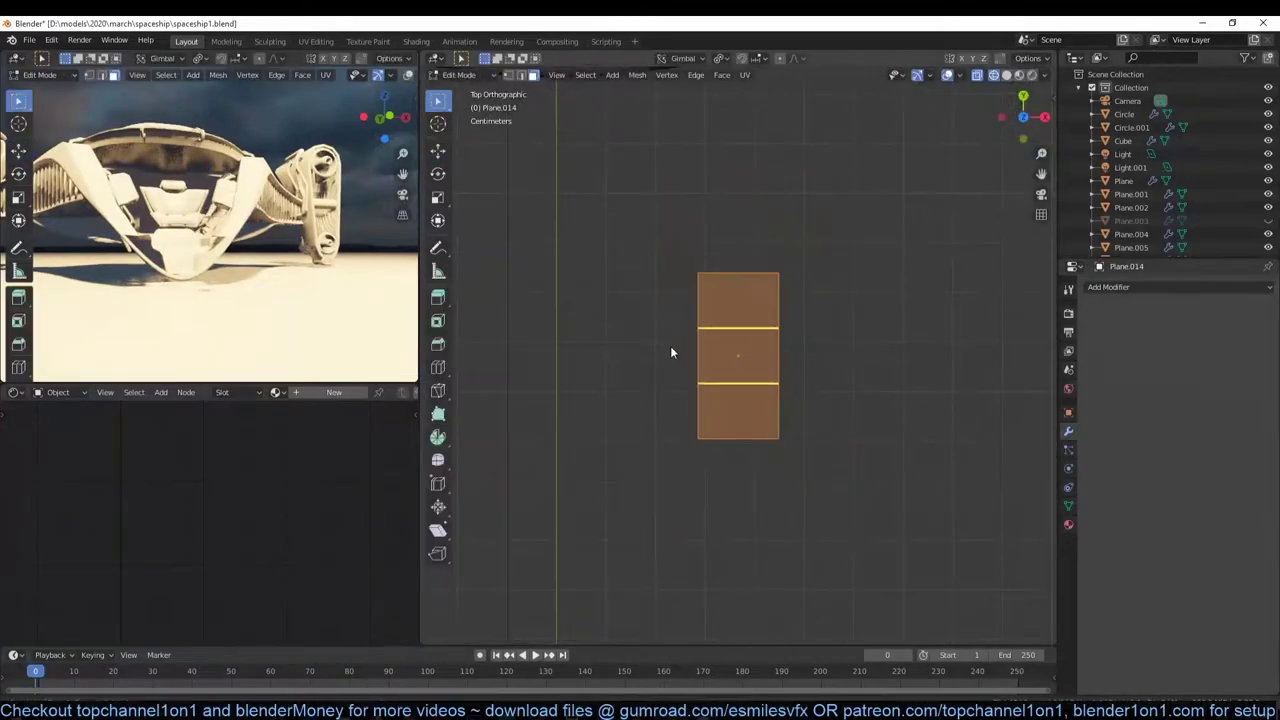
key(x)
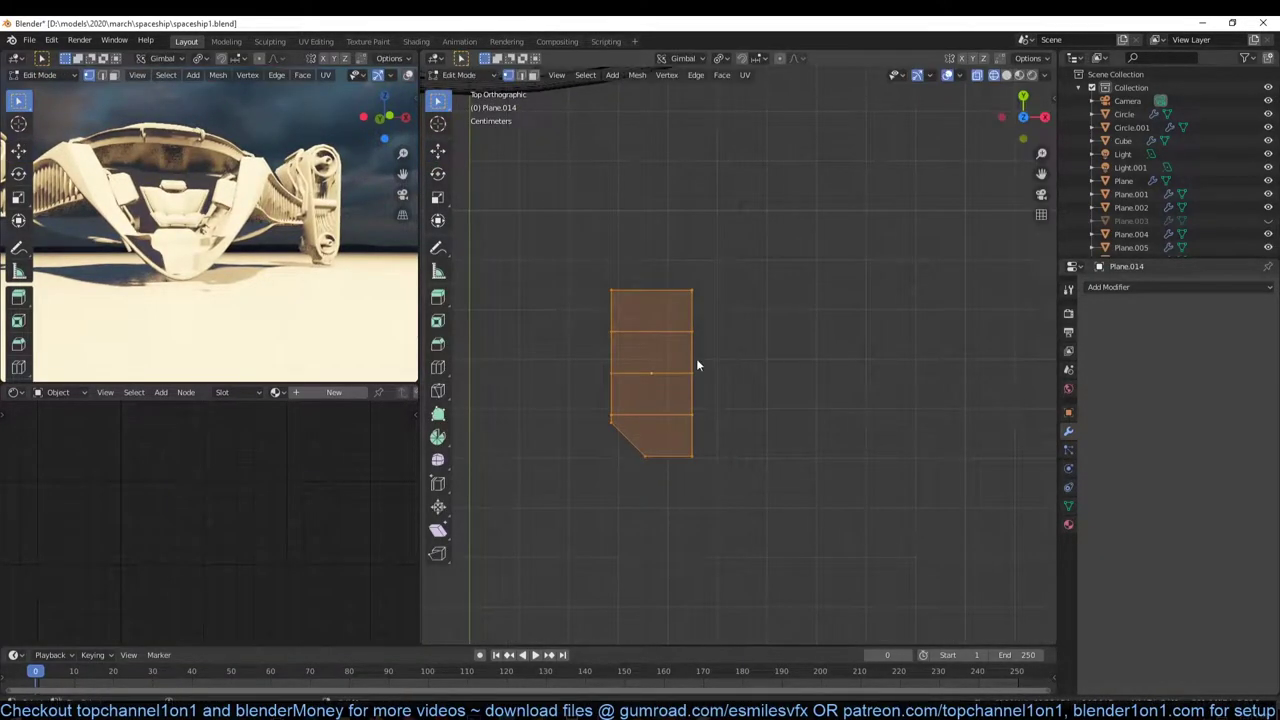
click(1108, 287)
Bend the plates 38° with a Simple Deform modifier and rotate them upright
click(1122, 449)
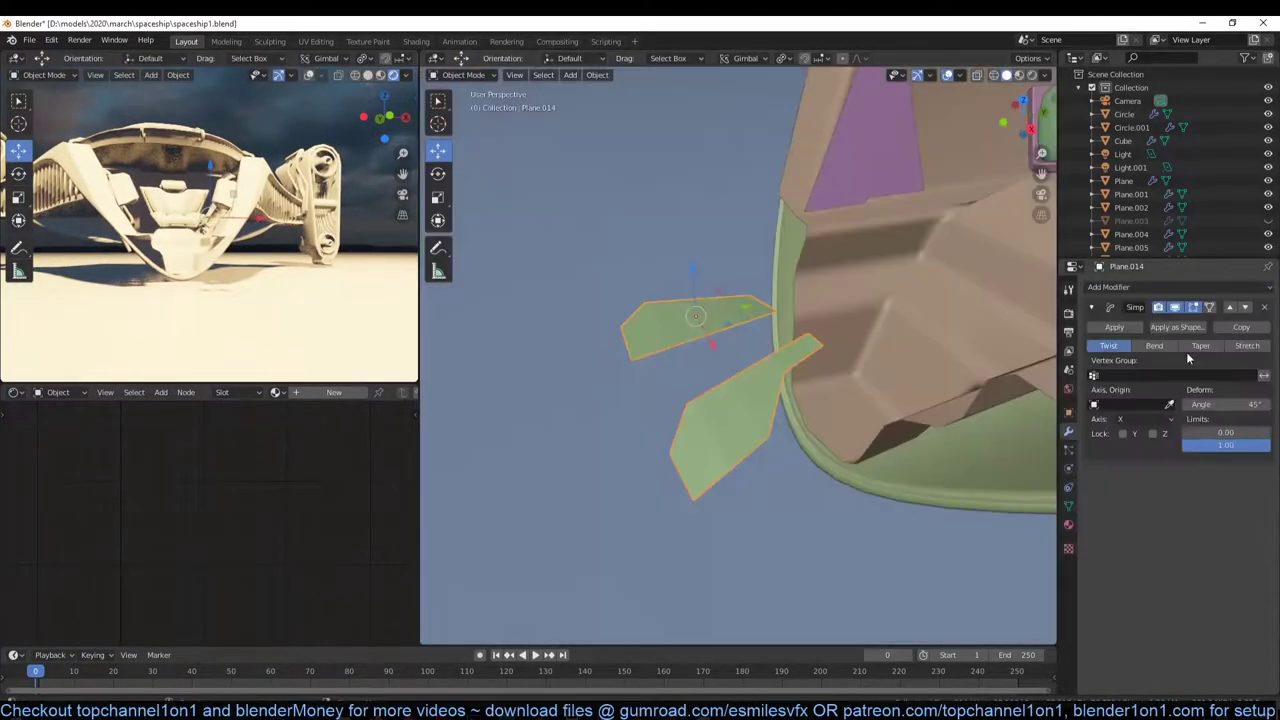
key(Tab)
key(r)
key(x)
click(855, 390)
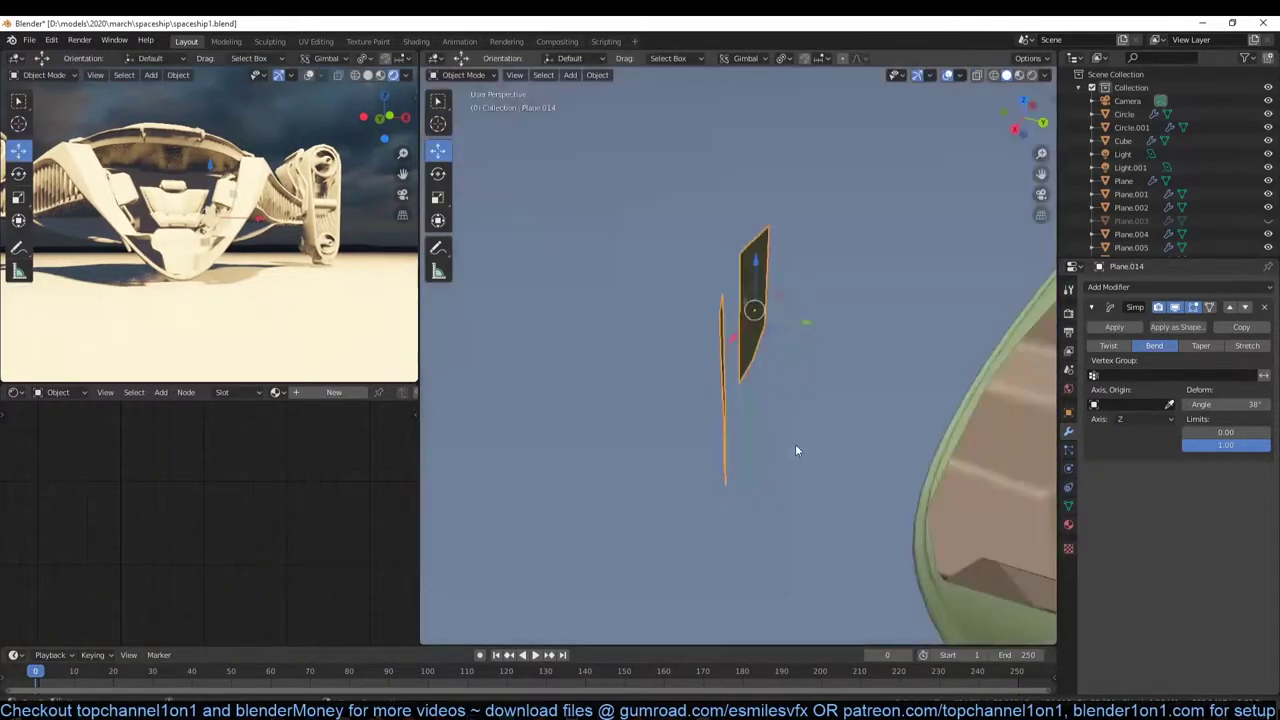
Extrude the plate's edge and scale the extruded part
middle_drag(795, 444, 870, 343)
key(Tab)
key(Tab)
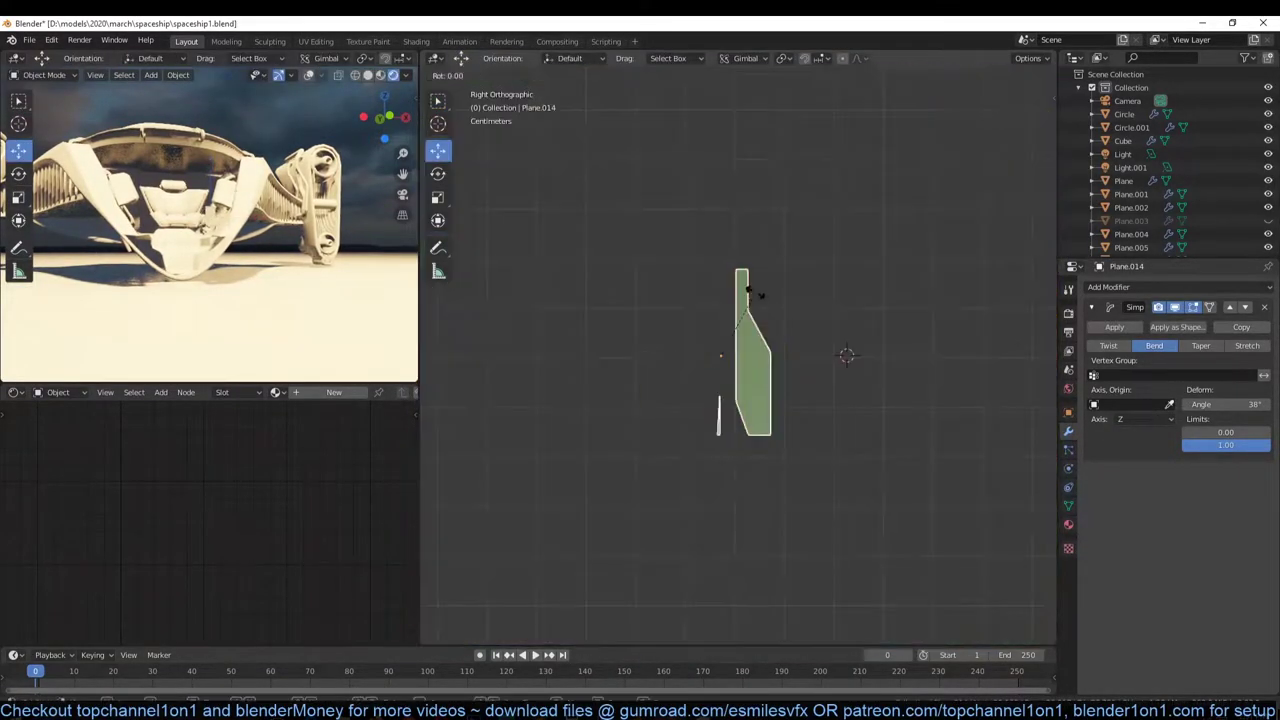
key(e)
key(s)
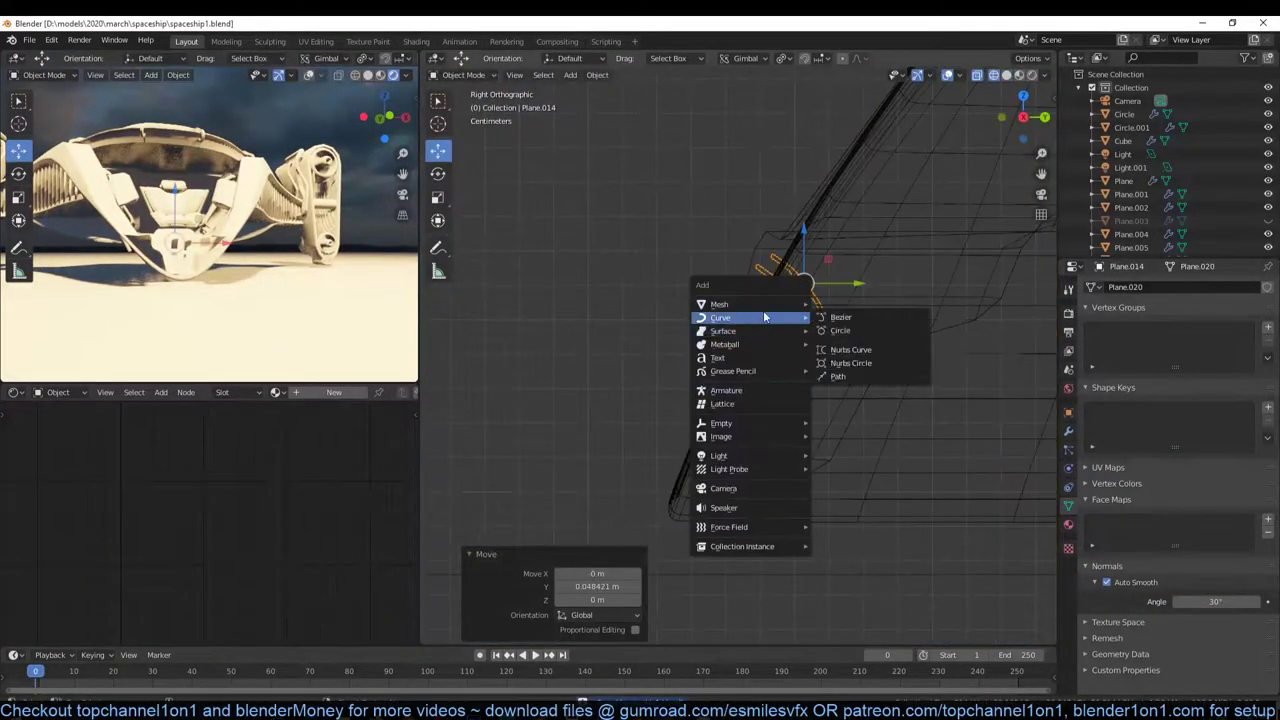
Add a Bezier curve, shape it, and convert it to a mesh
click(840, 317)
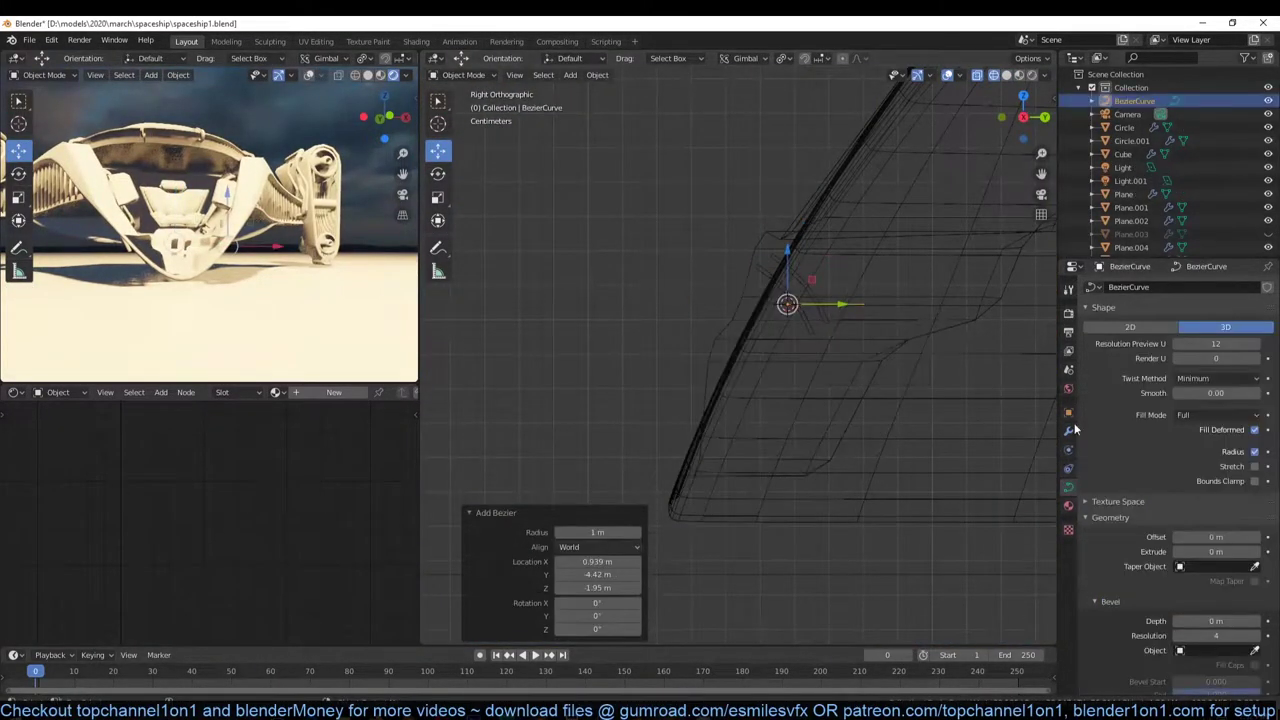
key(Tab)
key(period)
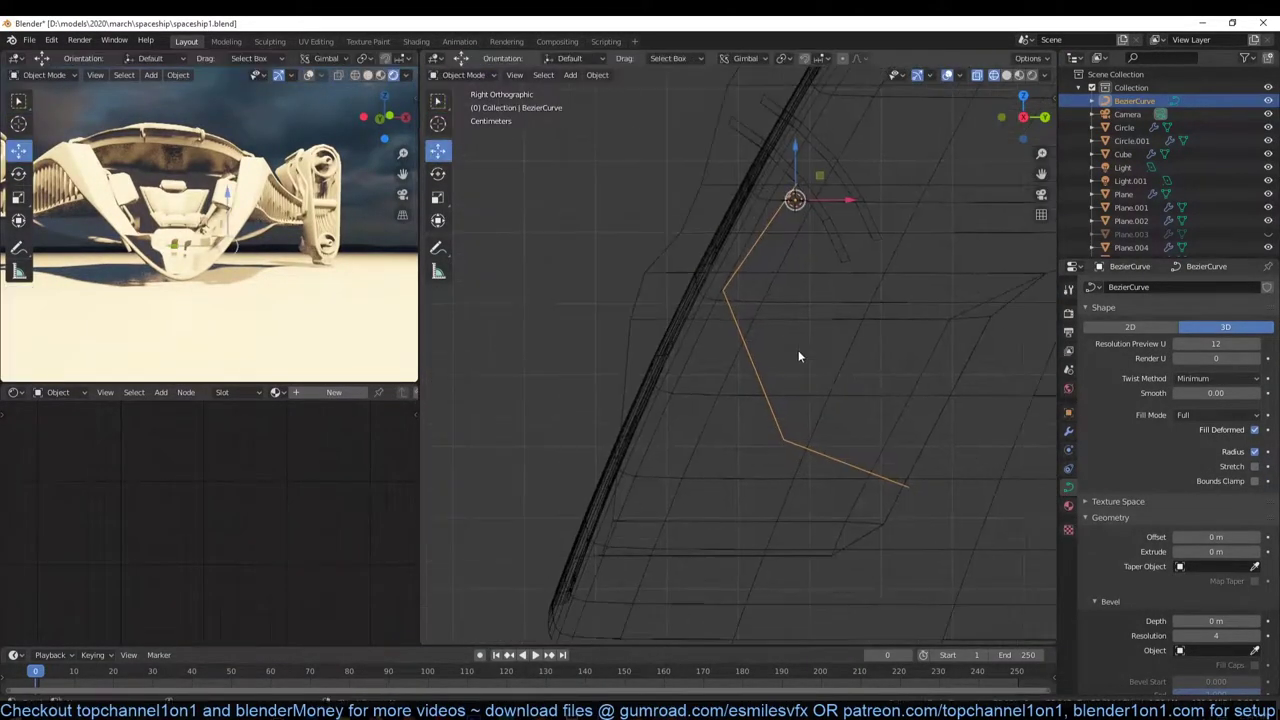
right_click(798, 350)
click(800, 346)
Move the converted rod sideways along X in front view
key(Tab)
key(KP_1)
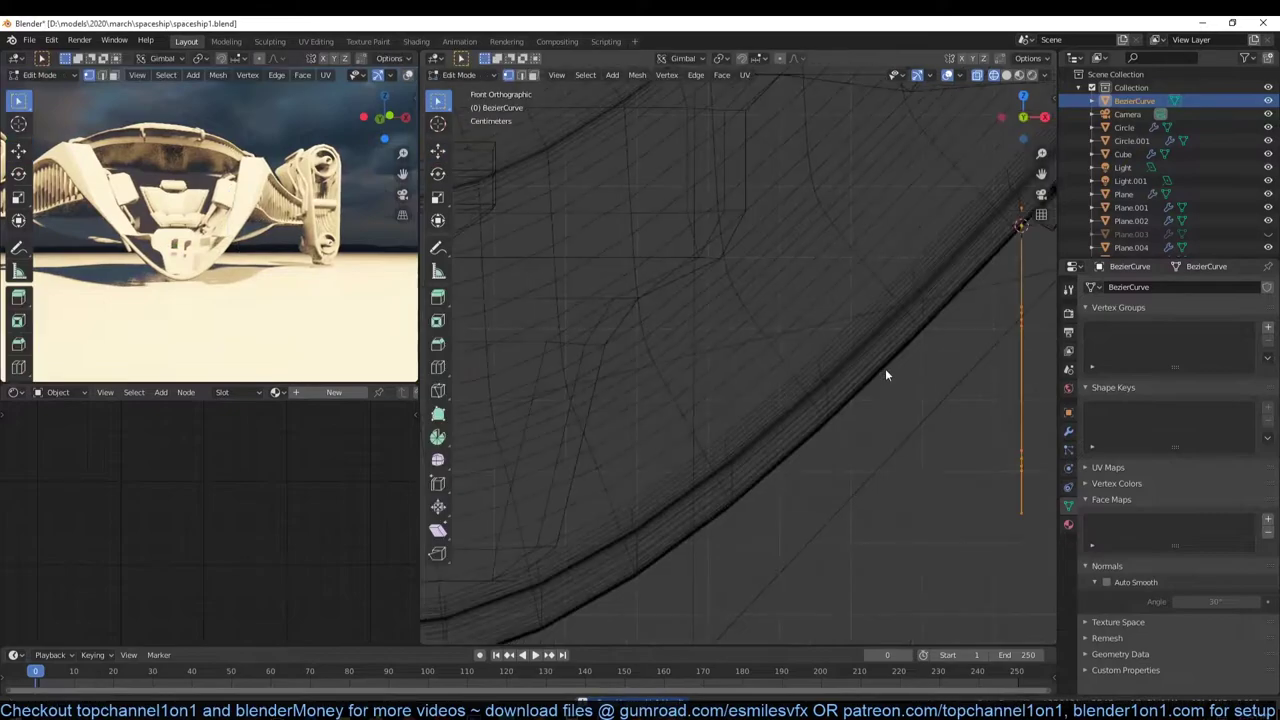
key(g)
key(x)
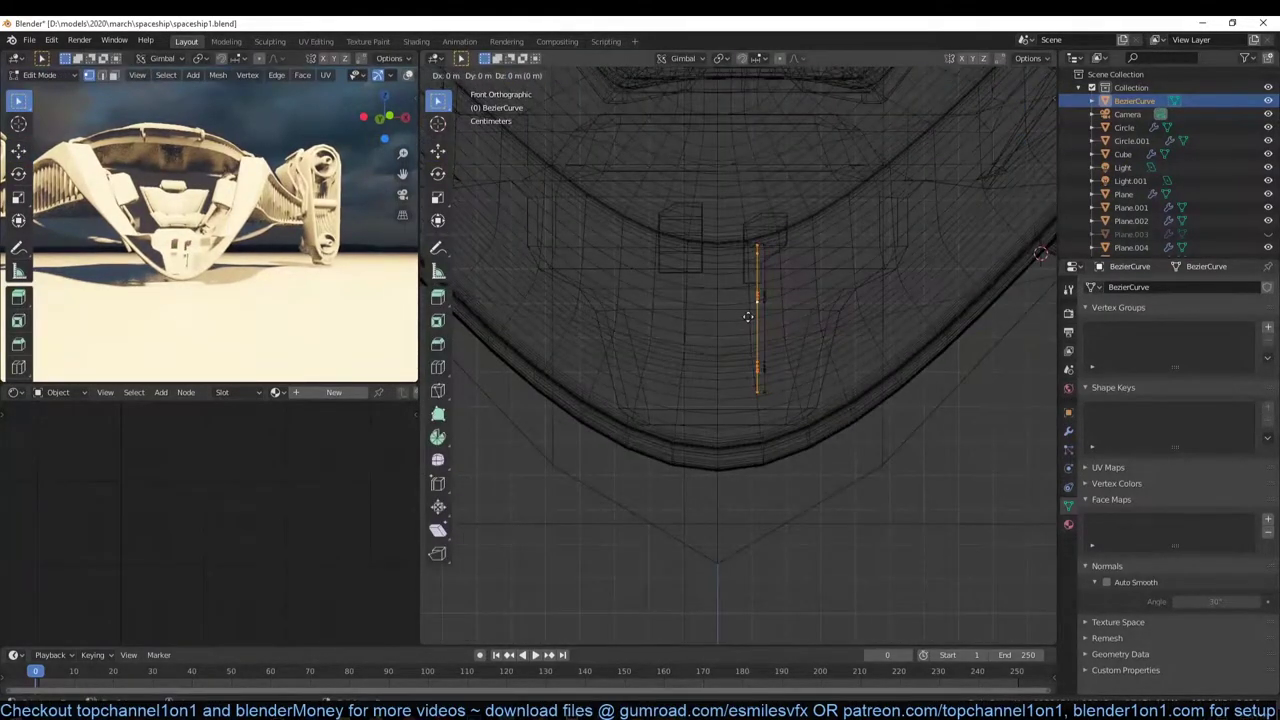
click(812, 304)
Reveal hidden geometry, select the rod's connected parts, and check it from front and side views
middle_drag(592, 346, 713, 375)
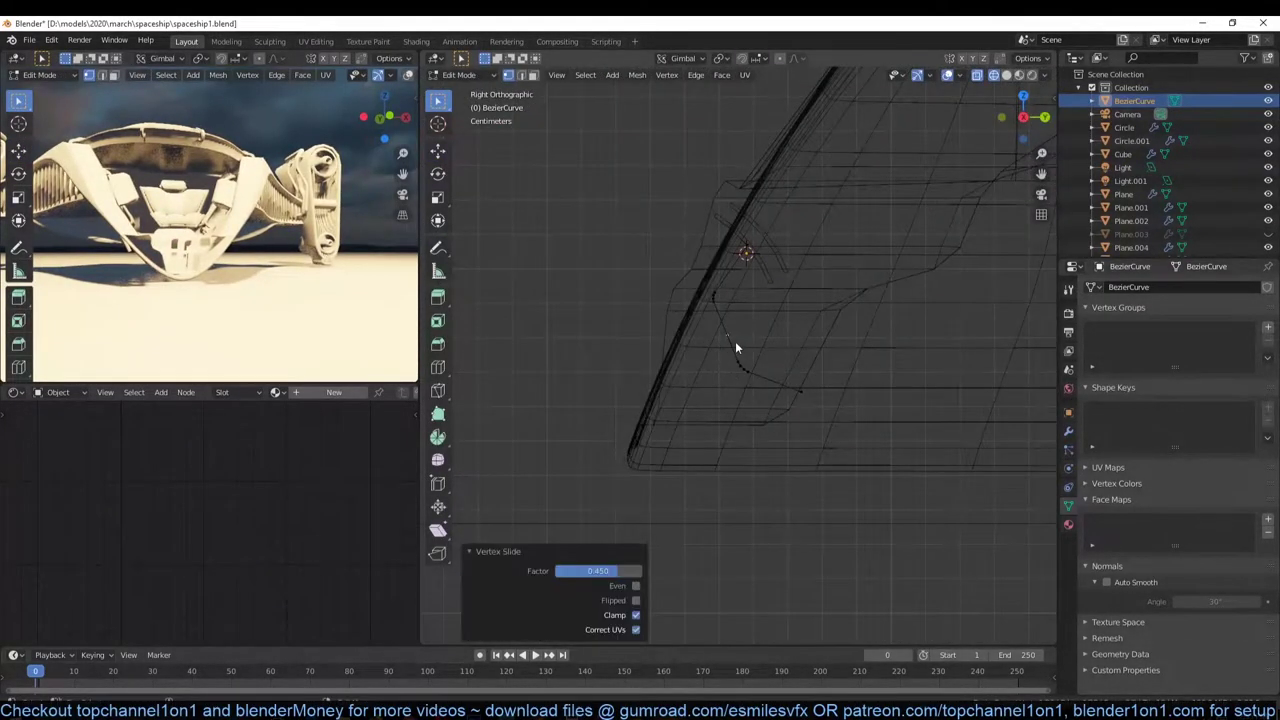
key(alt+h)
middle_drag(740, 333, 711, 292)
key(KP_1)
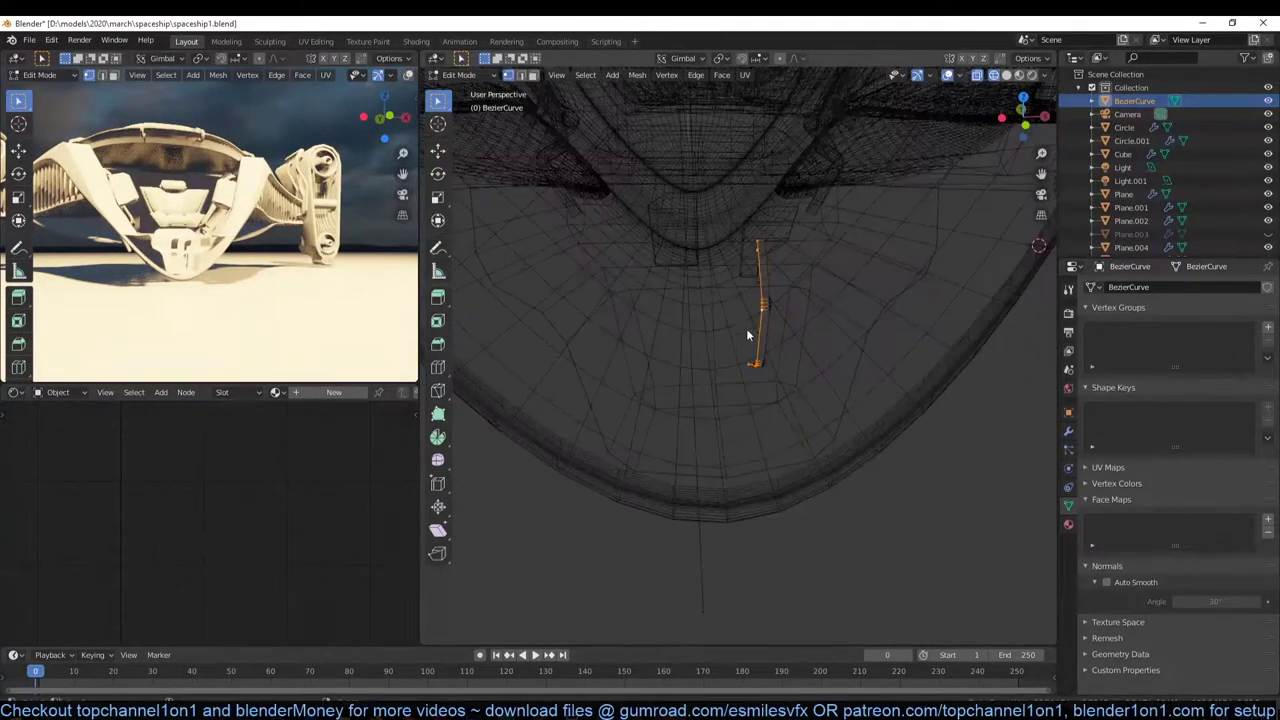
key(ctrl+l)
key(KP_3)
key(Tab)
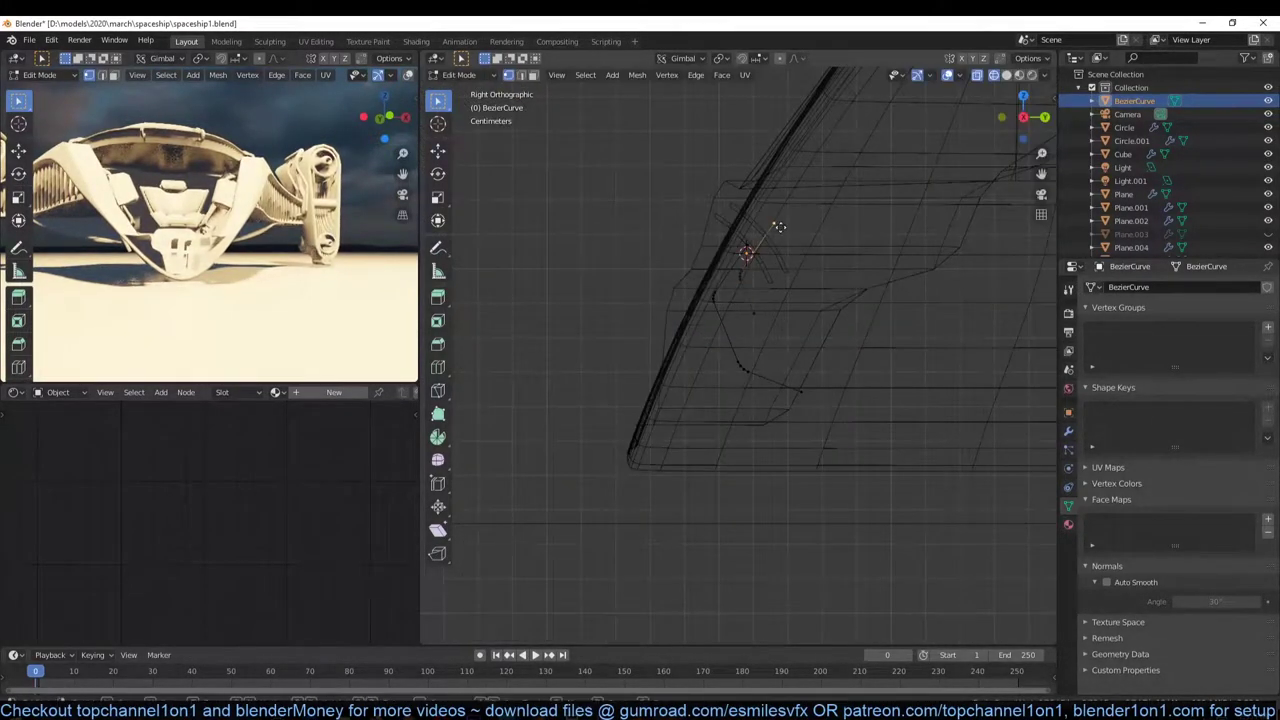
key(KP_1)
key(alt+z)
mouse_move(761, 306)
middle_down()
mouse_move(685, 265)
mouse_move(761, 297)
mouse_move(676, 275)
middle_up()
Duplicate the pedal rod and thicken the rods with a 0.026 m Solidify modifier
key(shift+d)
click(697, 317)
click(1068, 430)
click(1160, 287)
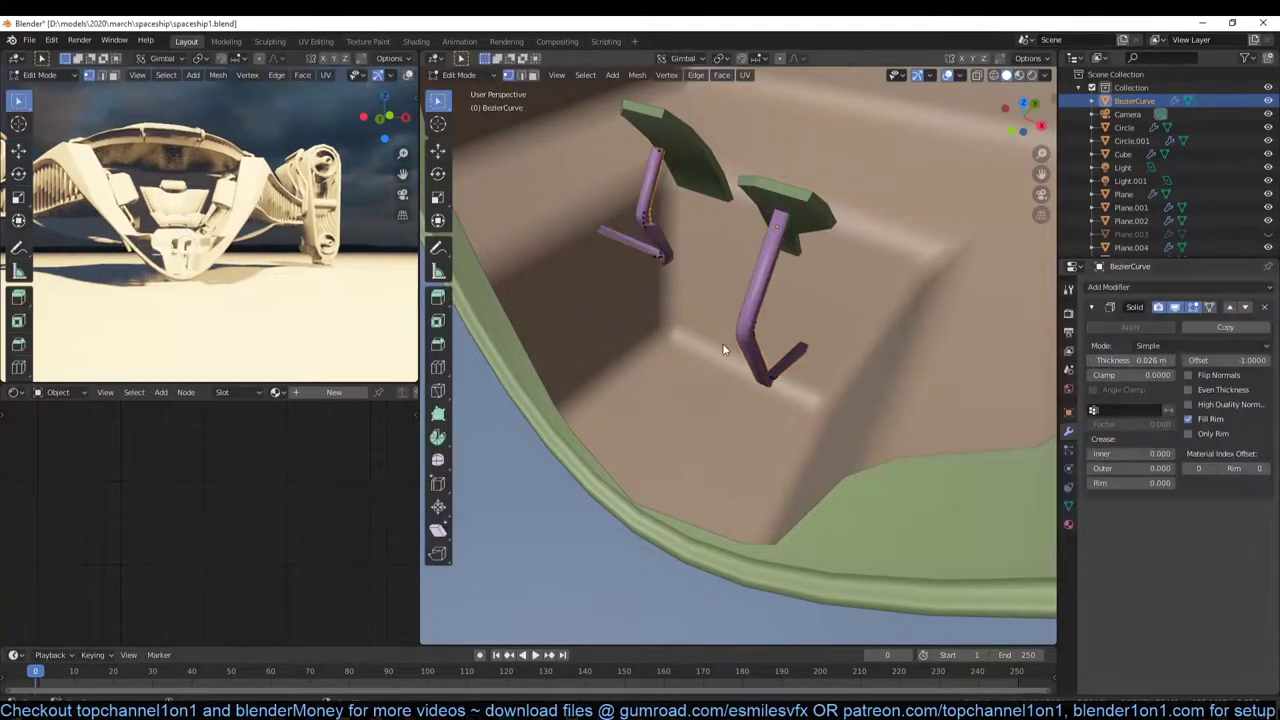
middle_drag(722, 343, 810, 334)
click(1068, 505)
Select the existing cable bundle and enlarge it
click(682, 254)
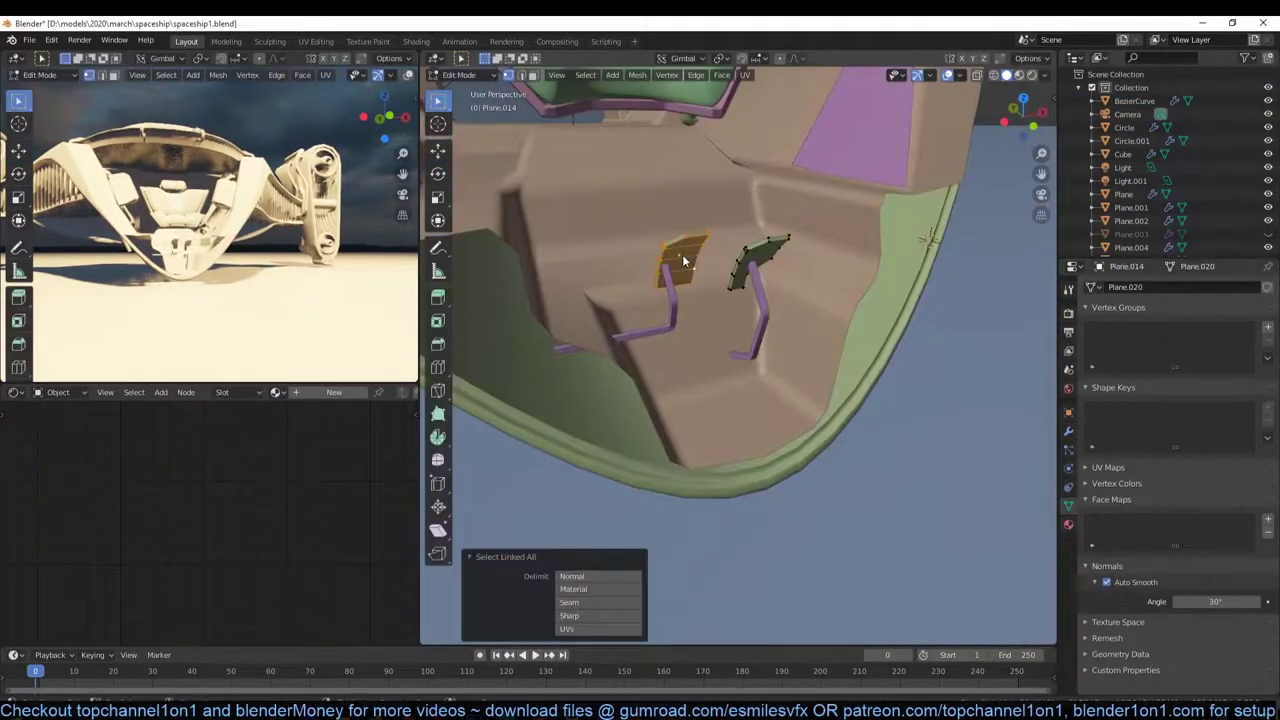
mouse_move(682, 254)
middle_down()
mouse_move(614, 322)
mouse_move(694, 328)
mouse_move(676, 375)
mouse_move(600, 390)
middle_up()
click(560, 400)
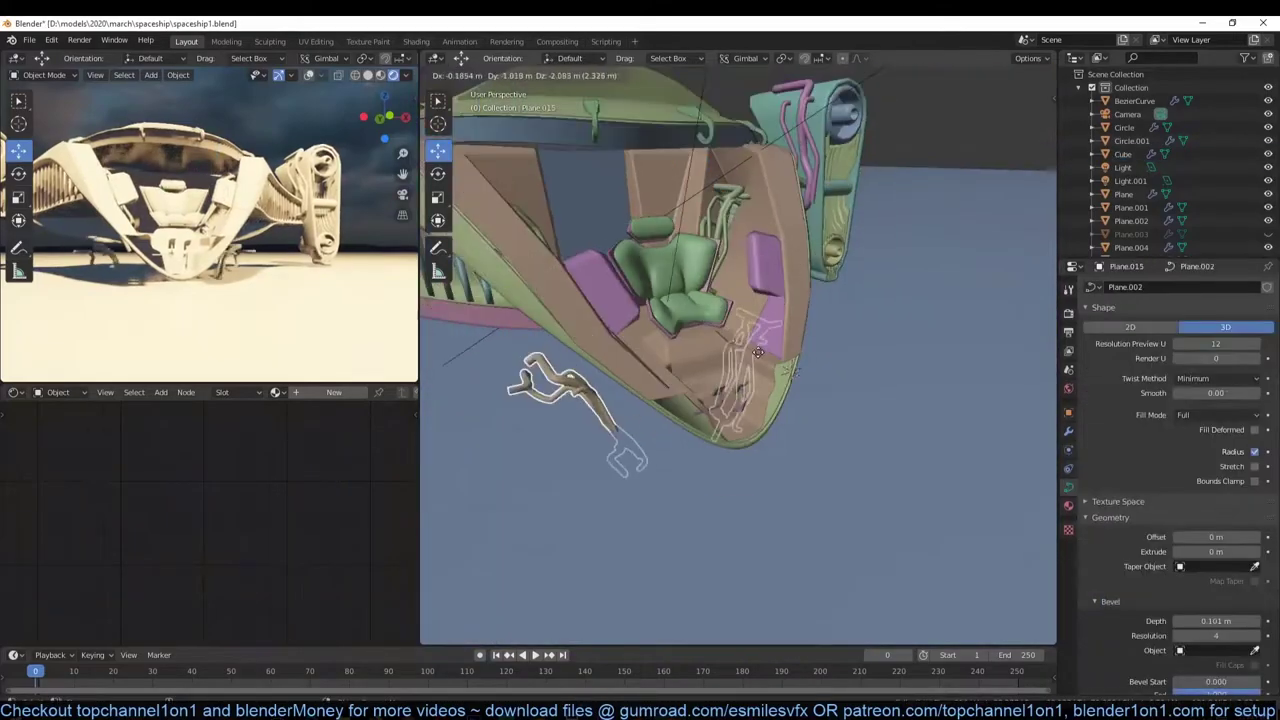
key(s)
click(700, 330)
mouse_move(700, 330)
middle_down()
mouse_move(855, 203)
mouse_move(800, 200)
middle_up()
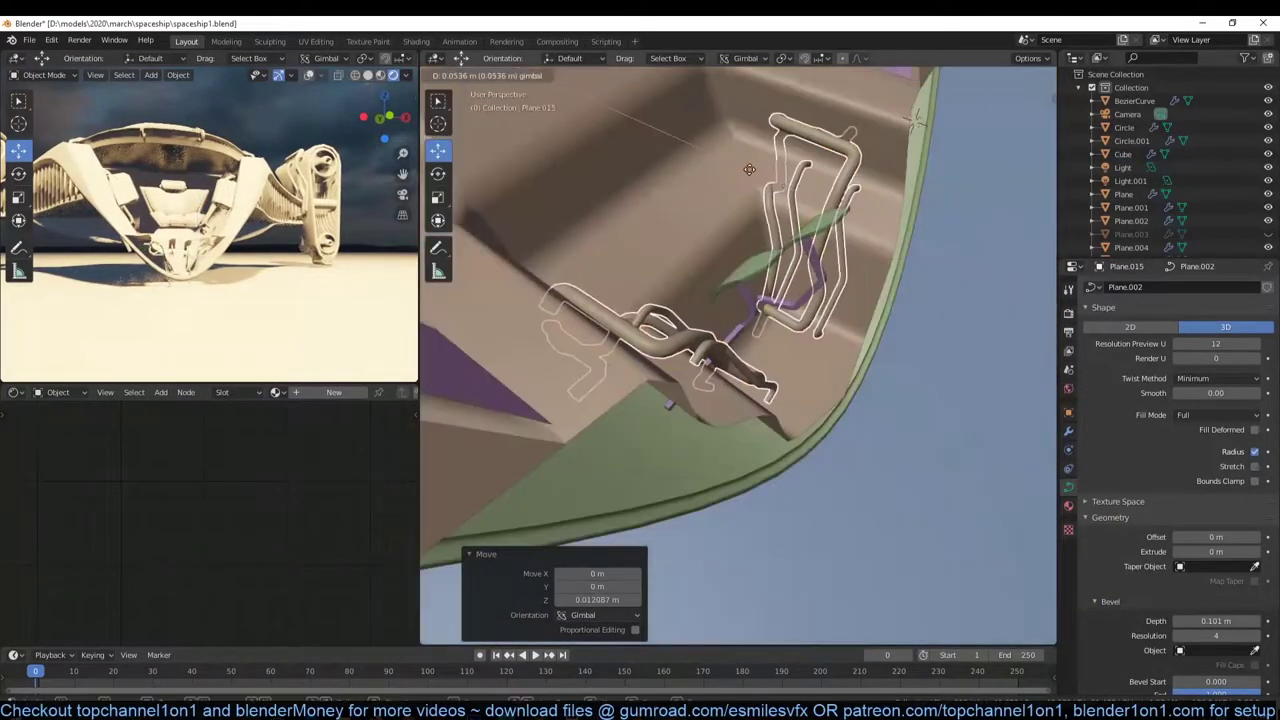
Duplicate the cable bundle and rotate the copy 90° around the Y axis
key(shift+d)
click(1068, 430)
key(g)
key(y)
key(r)
key(x)
key(y)
key(9)
key(0)
key(Return)
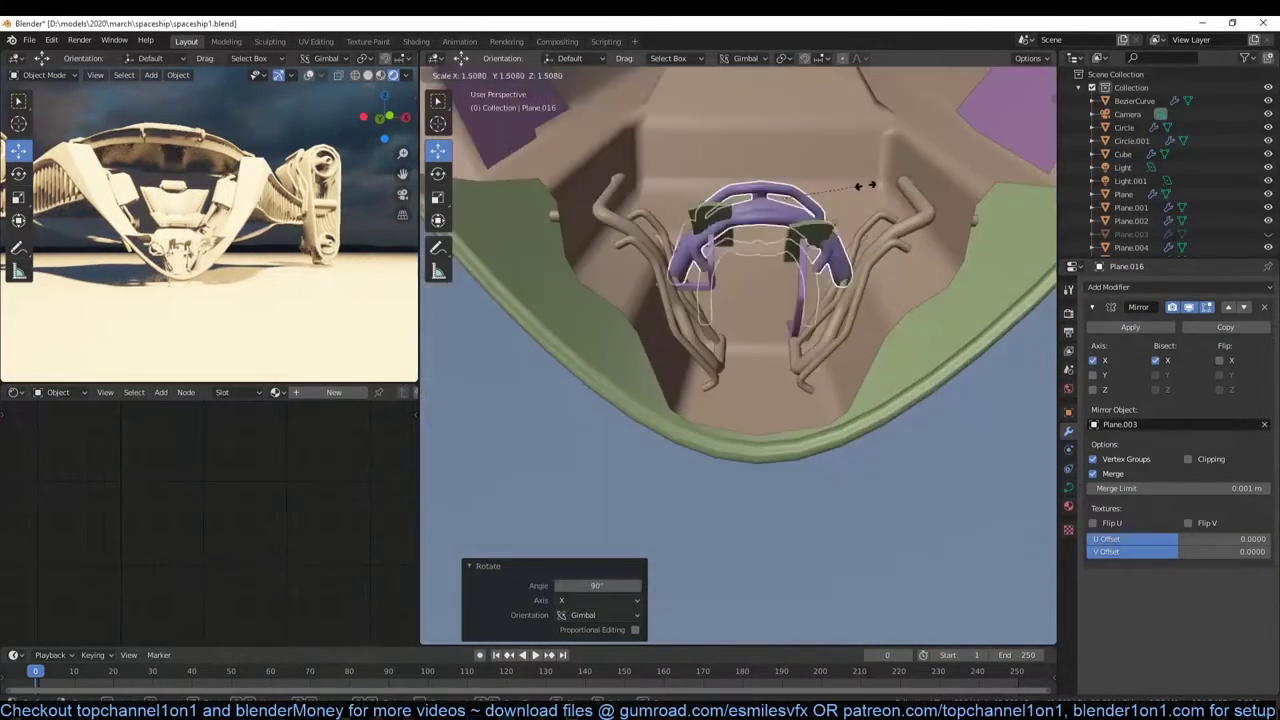
Scale the rotated cable copy up slightly, to about 1.18
middle_drag(788, 170, 902, 335)
key(s)
click(829, 358)
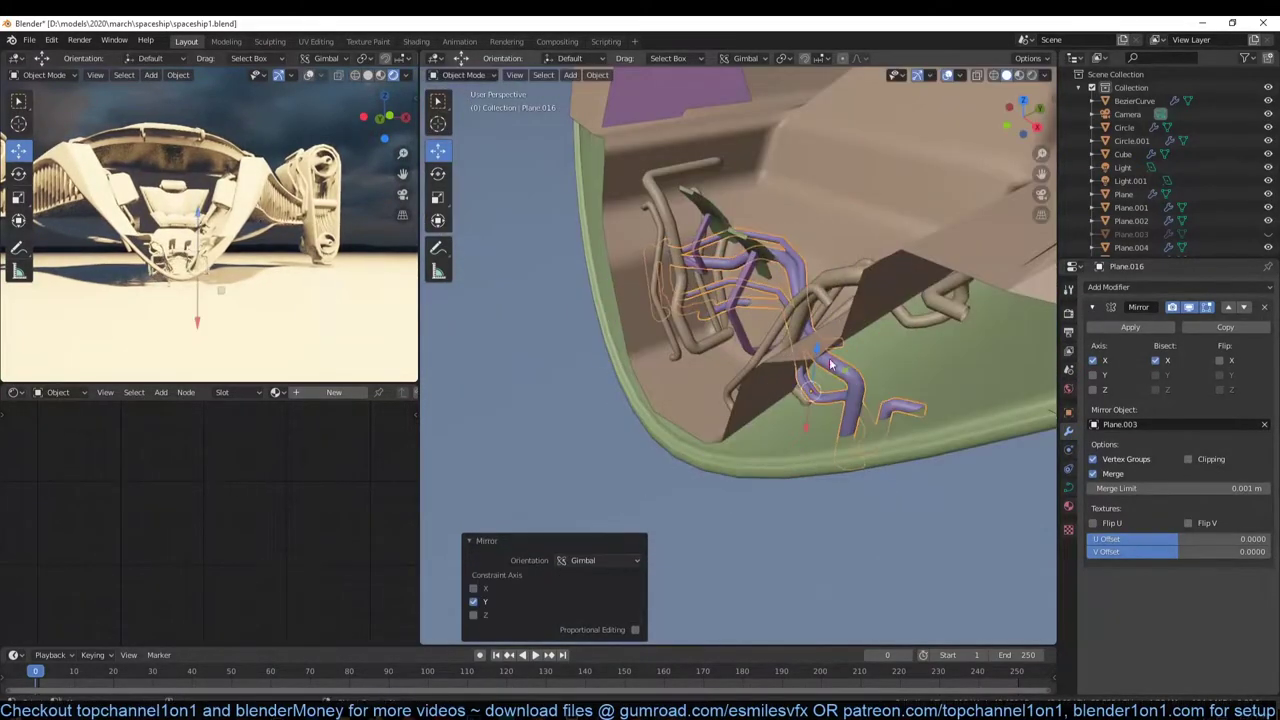
mouse_move(829, 358)
middle_down()
mouse_move(696, 283)
mouse_move(740, 310)
mouse_move(820, 260)
mouse_move(776, 217)
mouse_move(708, 365)
middle_up()
Duplicate the cable copy again and move it along Y beside the seat
key(shift+d)
key(z)
click(757, 314)
key(g)
key(y)
click(801, 310)
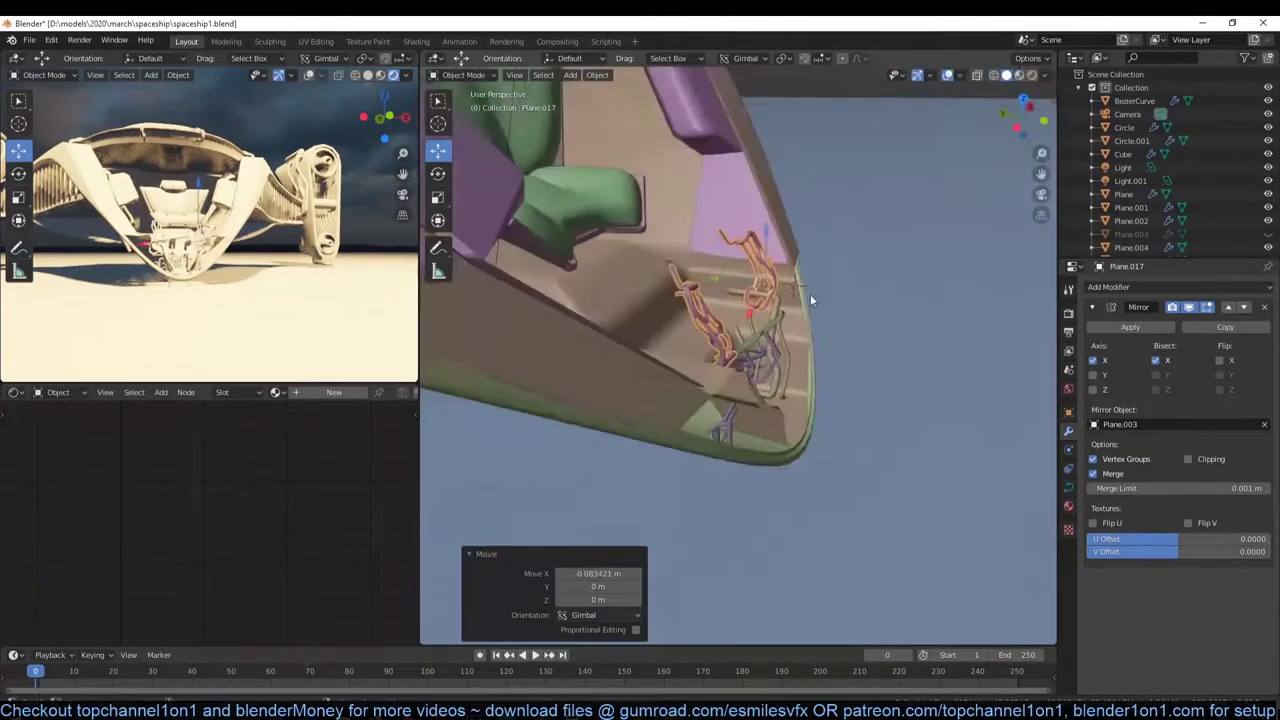
mouse_move(810, 294)
middle_down()
mouse_move(818, 148)
mouse_move(730, 210)
mouse_move(657, 312)
mouse_move(698, 263)
mouse_move(744, 298)
mouse_move(663, 240)
mouse_move(606, 230)
middle_up()
key(s)
right_click(724, 197)
Try moving the pipe curve points along X in Edit Mode, then cancel
key(Tab)
key(g)
key(x)
right_click(744, 298)
key(Tab)
Add a Shrinkwrap modifier to the pipes targeting Plane.010
click(1108, 287)
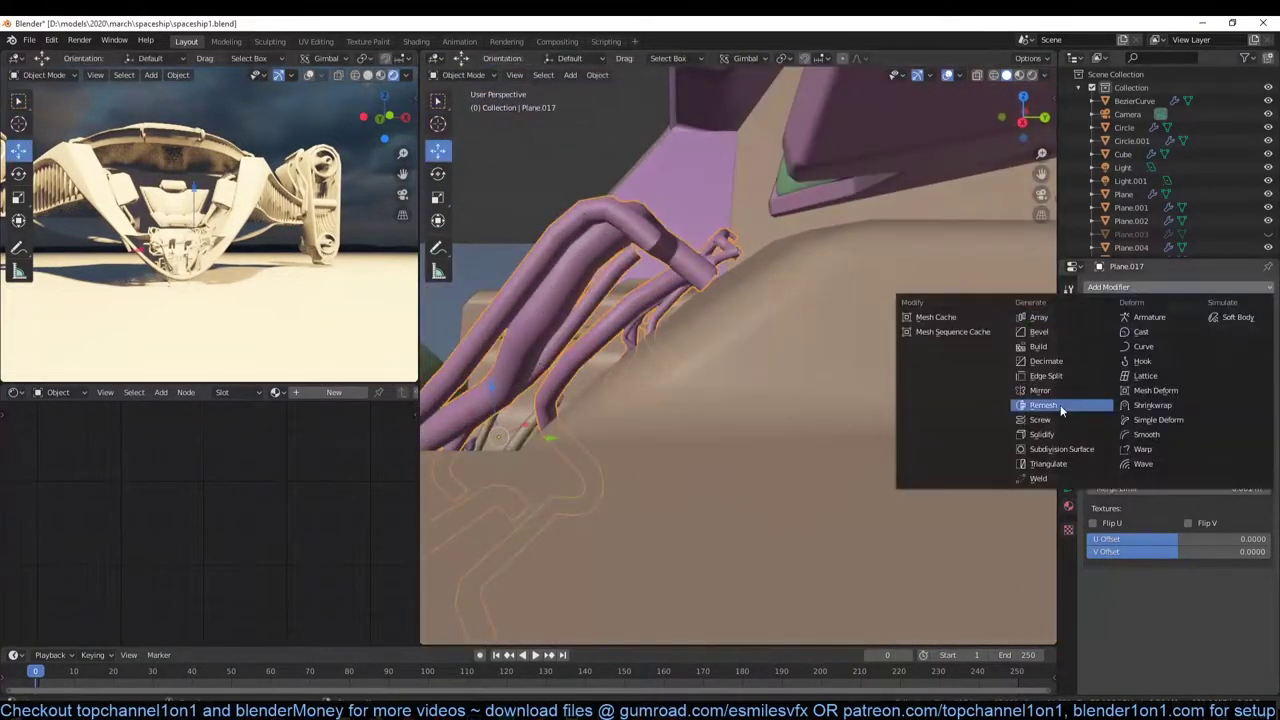
click(1043, 376)
click(1130, 384)
click(1130, 600)
Remove the Shrinkwrap from the pipes and delete the stray curves
click(1264, 330)
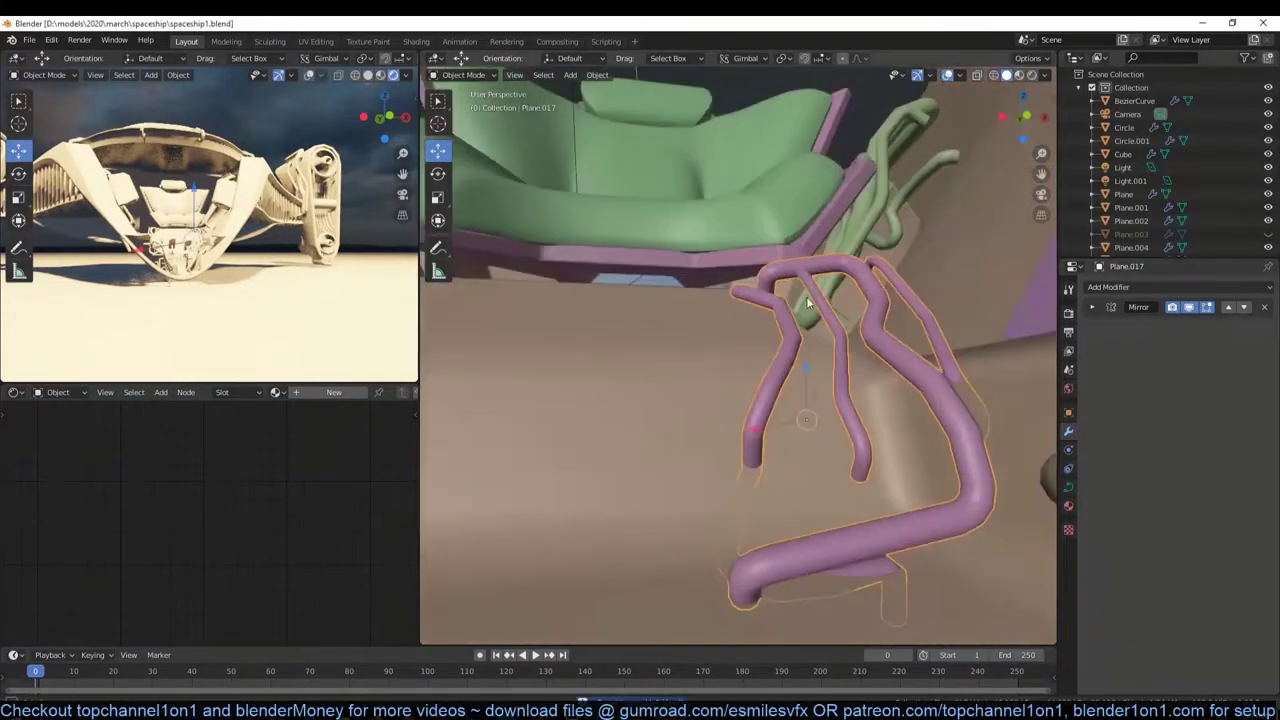
middle_drag(677, 294, 806, 380)
key(x)
click(783, 382)
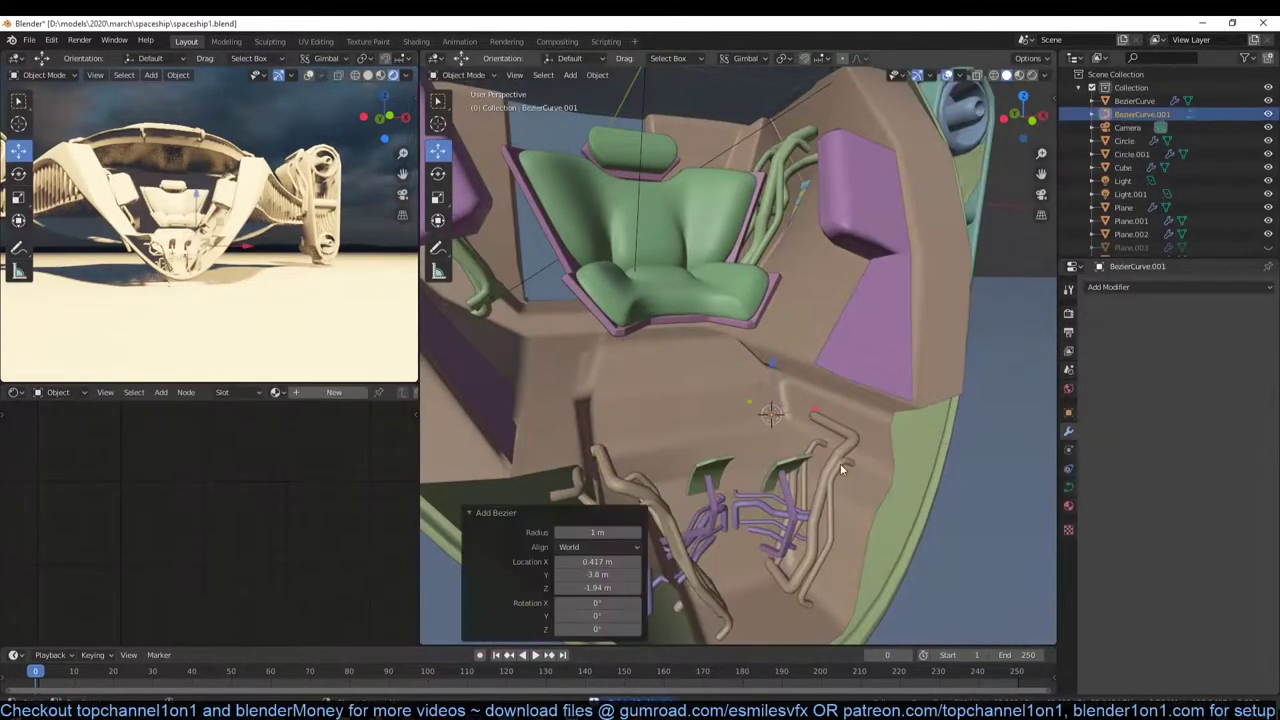
Add a Shrinkwrap to BezierCurve.001 onto Plane.010 using Target Normal Project and Above Surface
click(840, 396)
click(1108, 287)
click(1153, 405)
scroll(764, 398, up, 3)
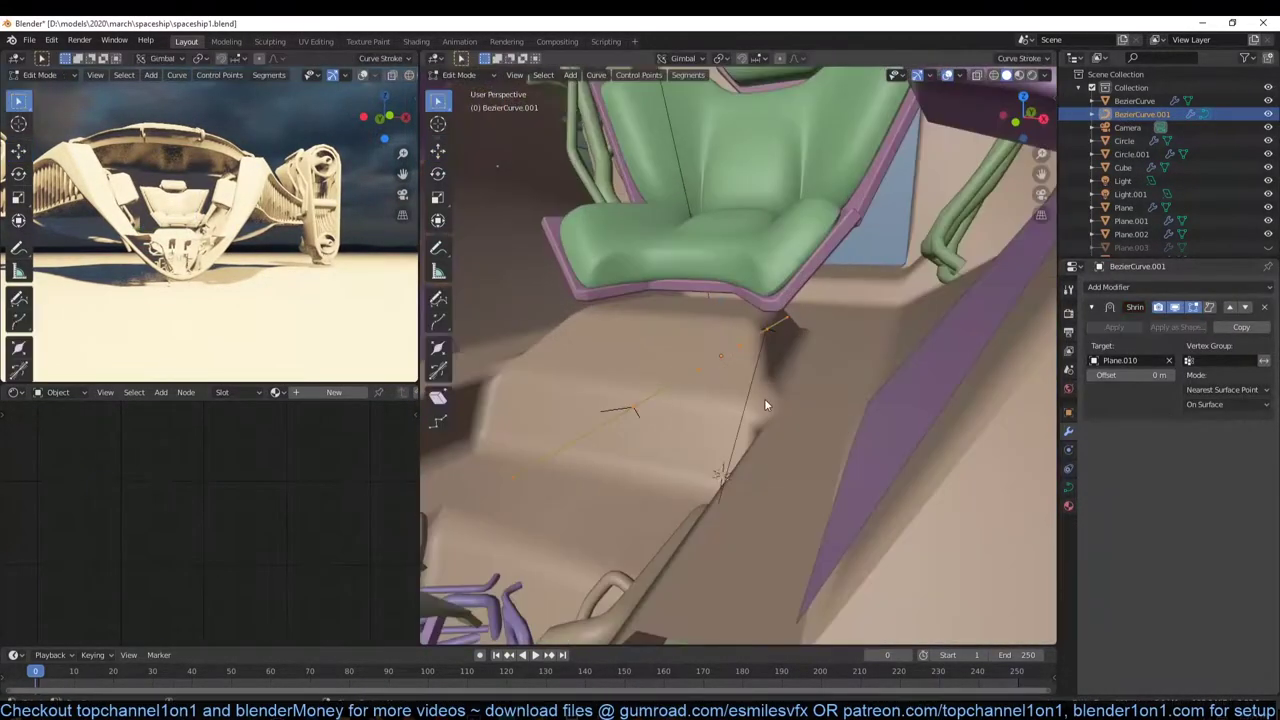
click(1130, 360)
click(1230, 460)
Extrude a new point from the curve end along the cockpit floor
key(Tab)
middle_drag(645, 318, 721, 327)
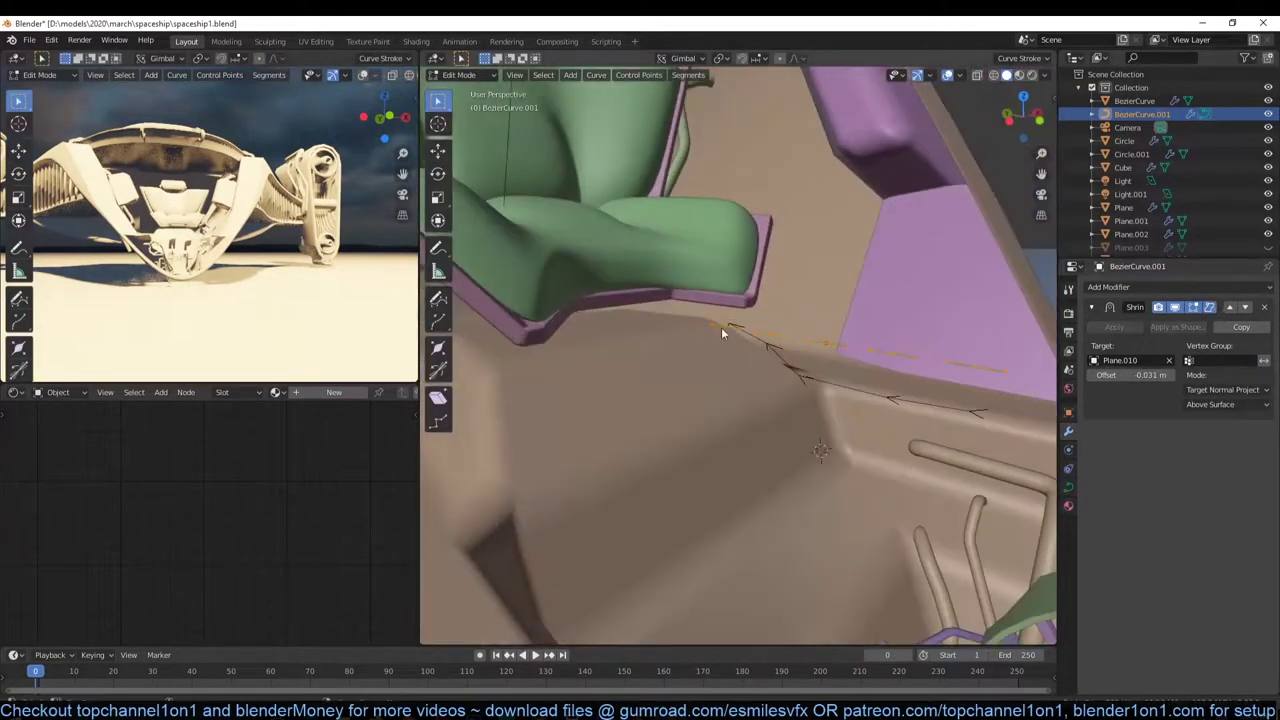
key(e)
click(890, 339)
mouse_move(890, 339)
middle_down()
mouse_move(846, 246)
mouse_move(969, 344)
mouse_move(863, 443)
mouse_move(767, 360)
mouse_move(825, 486)
mouse_move(826, 440)
mouse_move(751, 299)
mouse_move(819, 376)
mouse_move(758, 426)
mouse_move(614, 375)
mouse_move(716, 279)
mouse_move(640, 391)
middle_up()
key(Tab)
Subdivide a curve segment near the pipes and lift the cable slightly off the surface
key(Tab)
right_click(758, 426)
click(758, 426)
key(Tab)
right_click(716, 505)
middle_drag(716, 507, 650, 450)
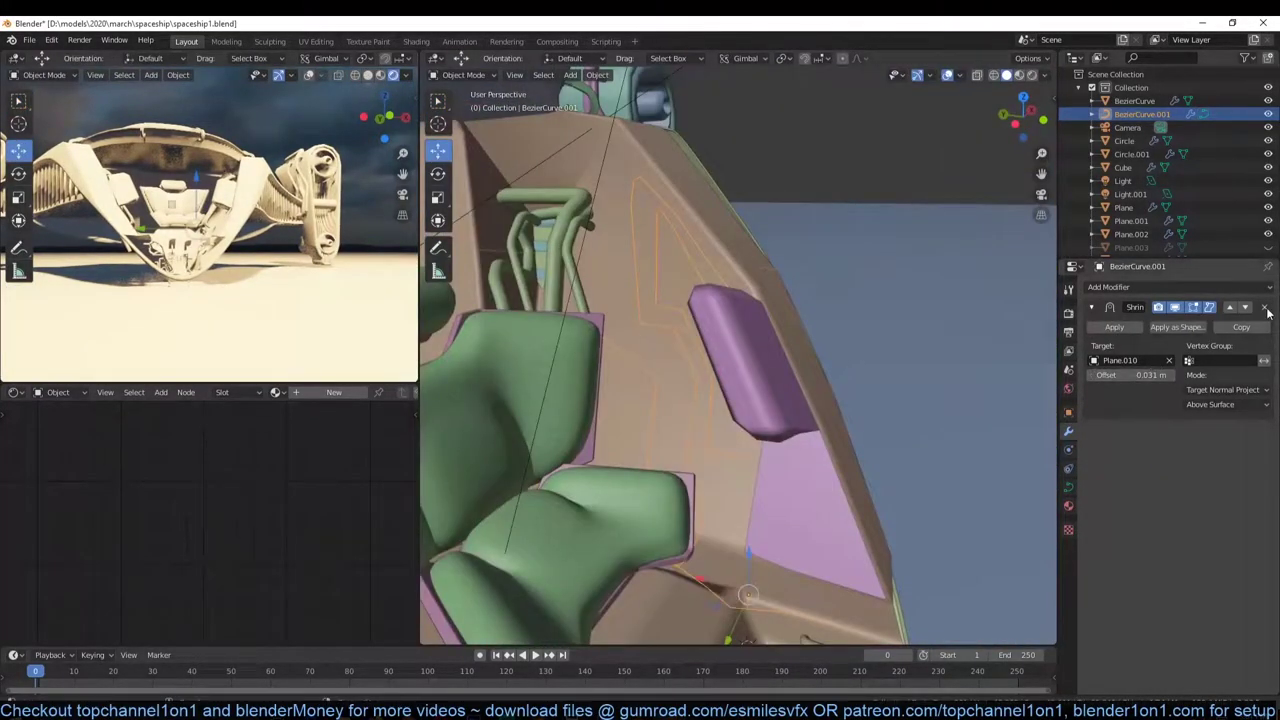
right_click(600, 330)
mouse_move(600, 330)
middle_down()
mouse_move(700, 400)
mouse_move(1077, 389)
middle_up()
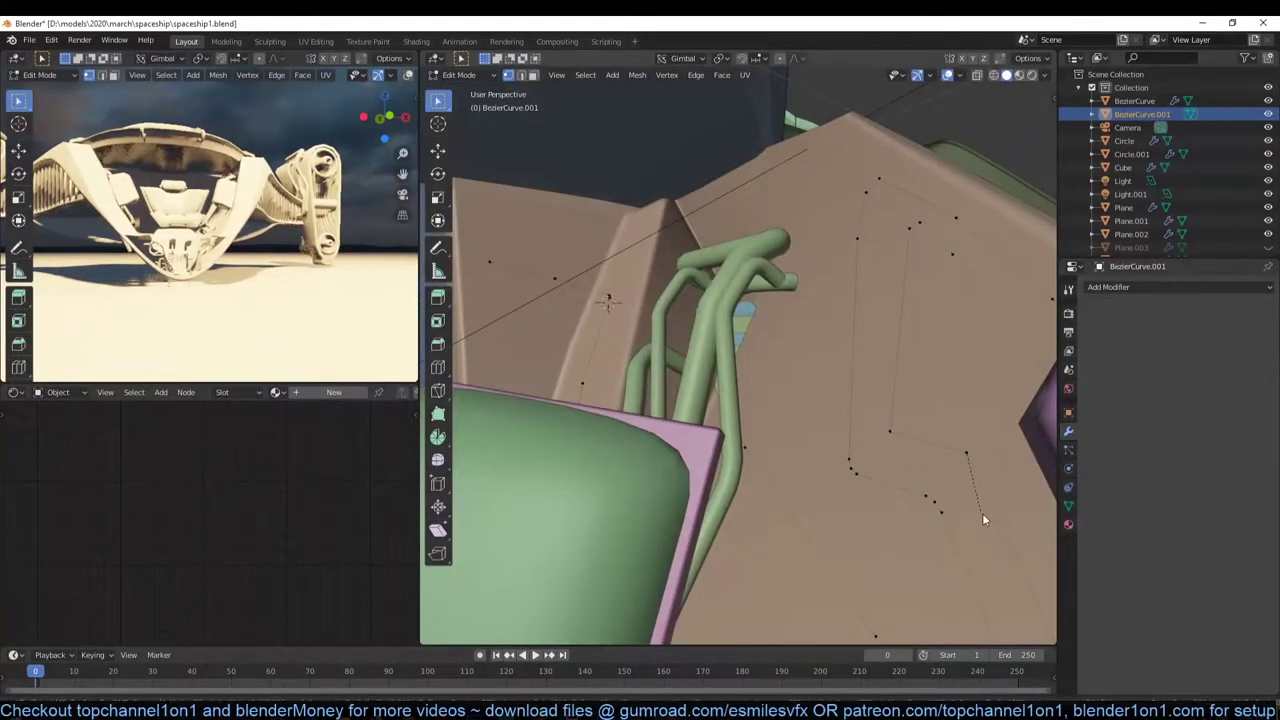
Orbit around the curve and hull to view the 5x5 circle grid on Plane.017
middle_drag(982, 513, 892, 511)
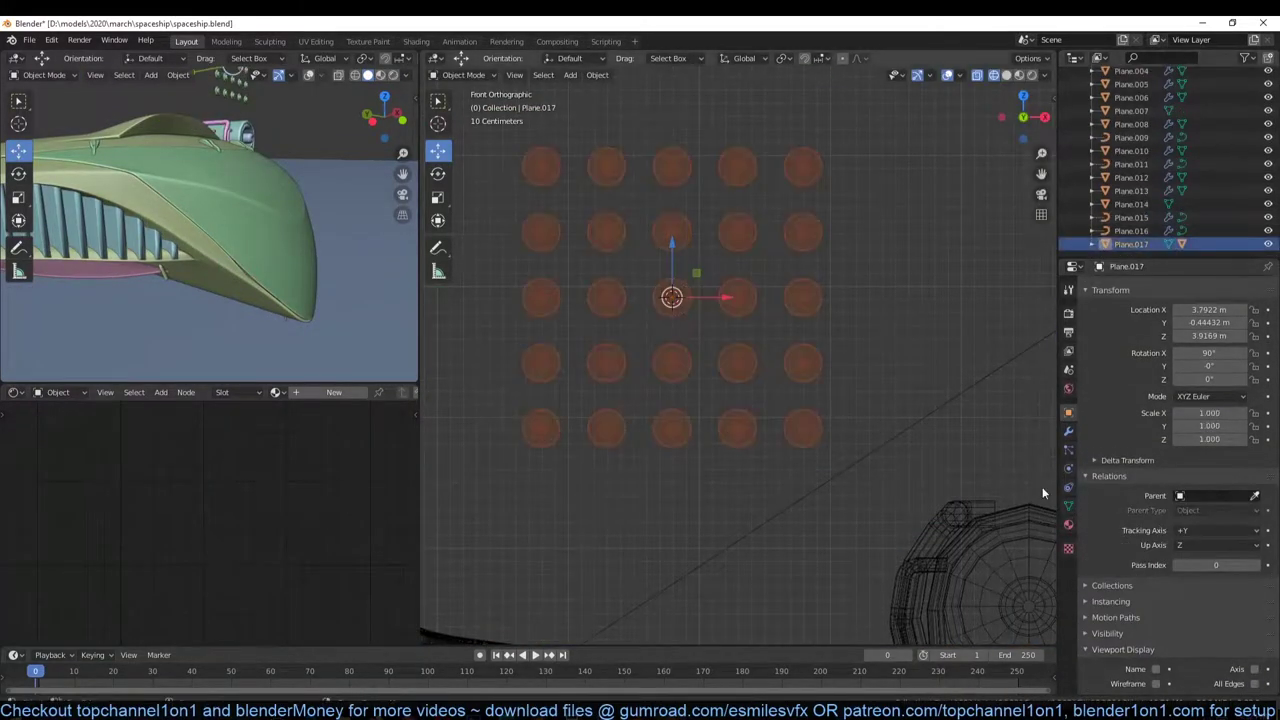
Render Plane.017's hair particles as the 'buttons' collection (1000, scale 0.05) and set orientation axis
click(1097, 508)
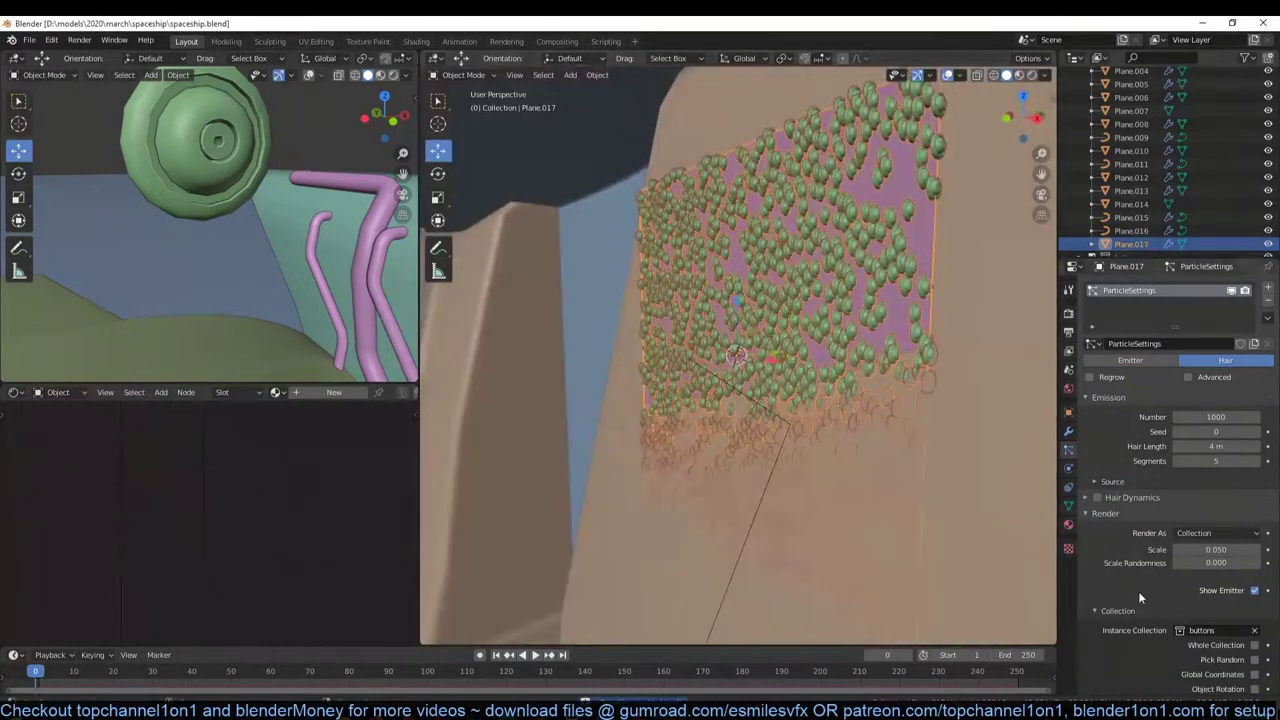
scroll(1138, 591, down, 1)
click(1206, 548)
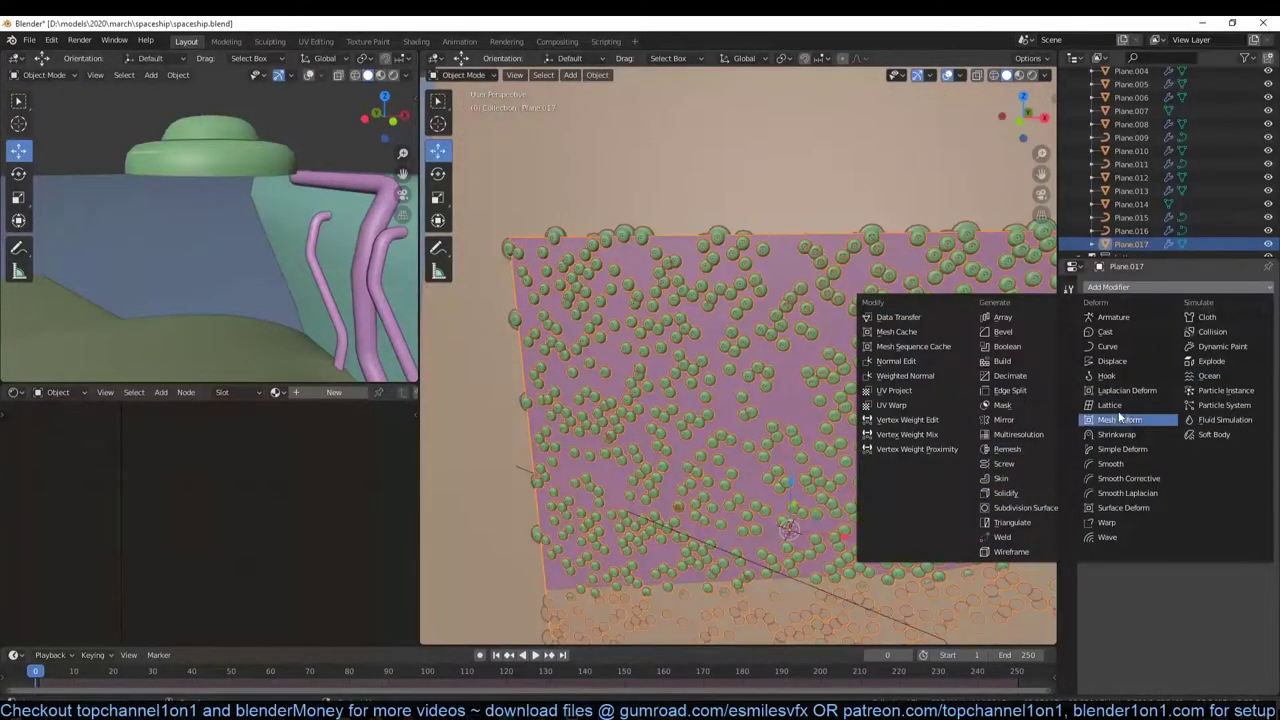
Add a Shrinkwrap modifier to the button plane, Plane.017
click(1116, 434)
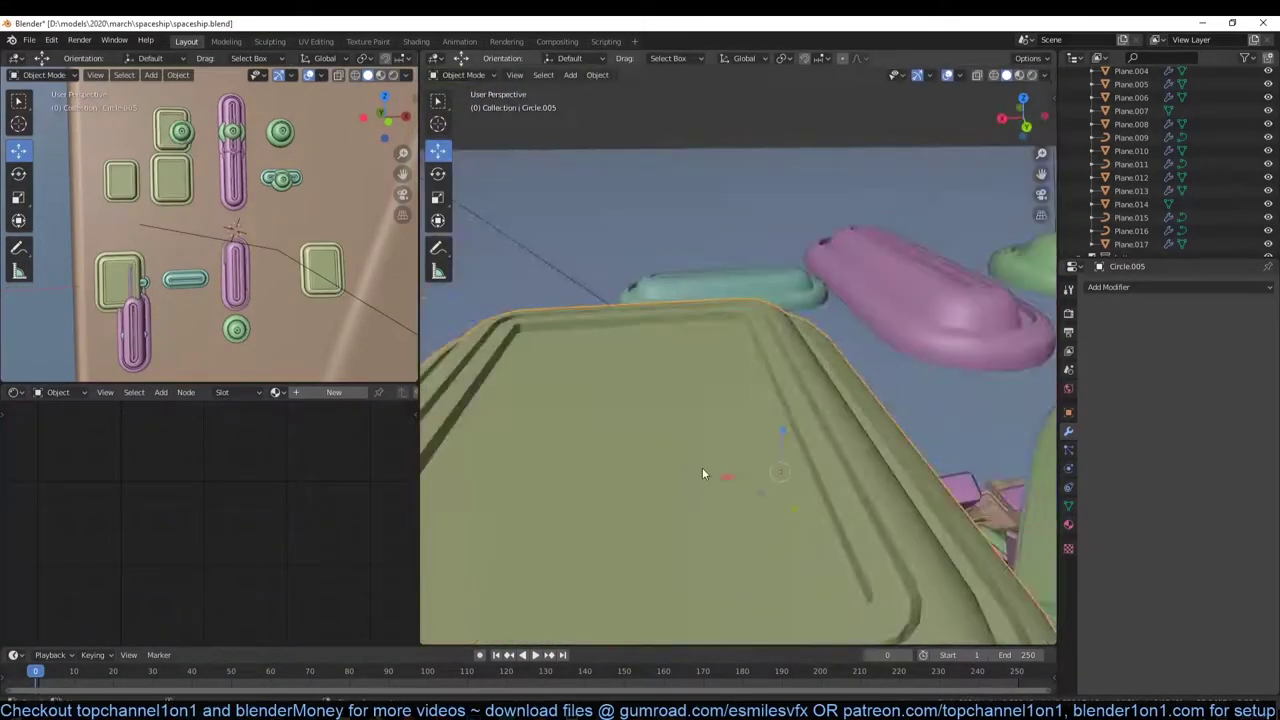
Add a plane inside the rounded frame, inset it into square keys, and move the key grid
key(shift+a)
click(700, 279)
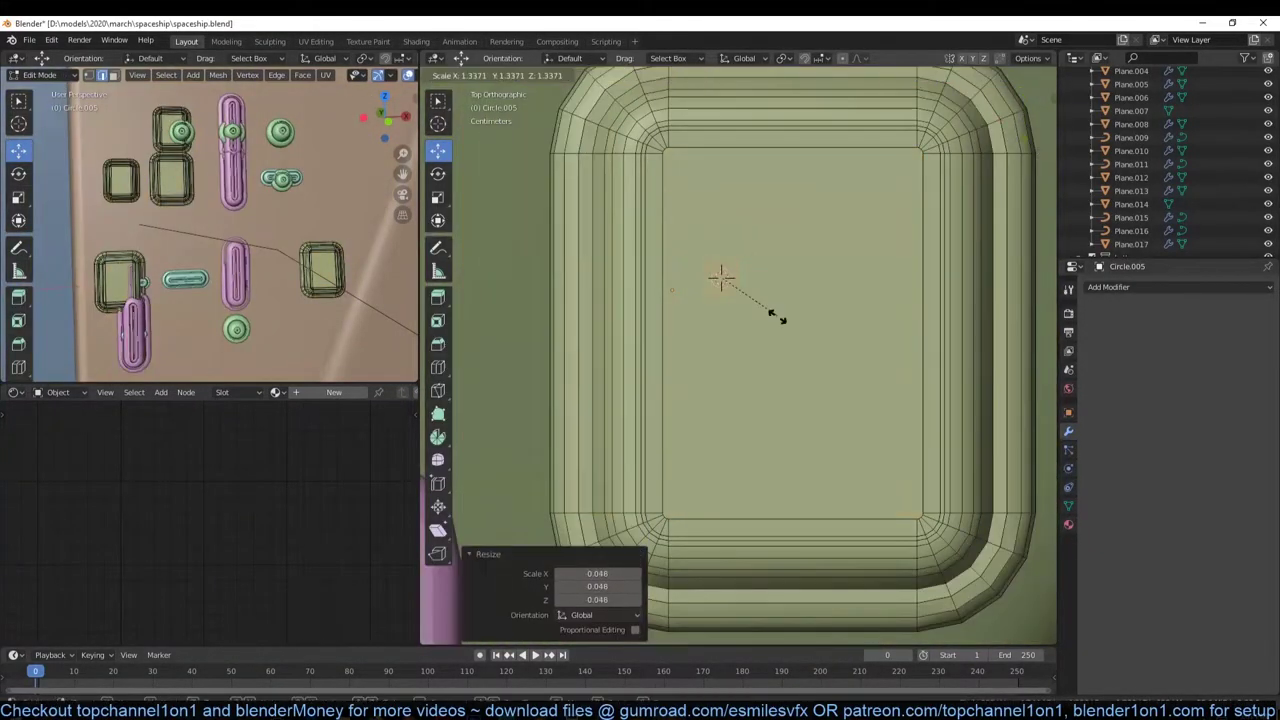
middle_drag(767, 280, 808, 326)
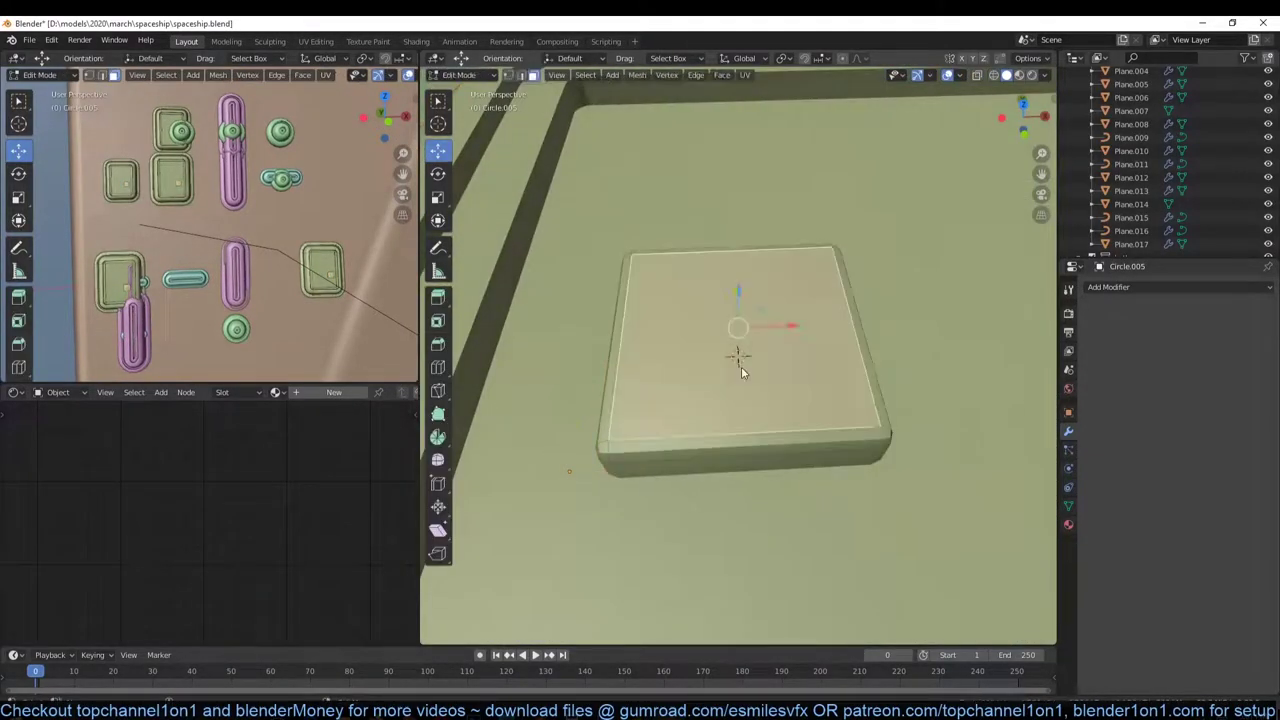
key(i)
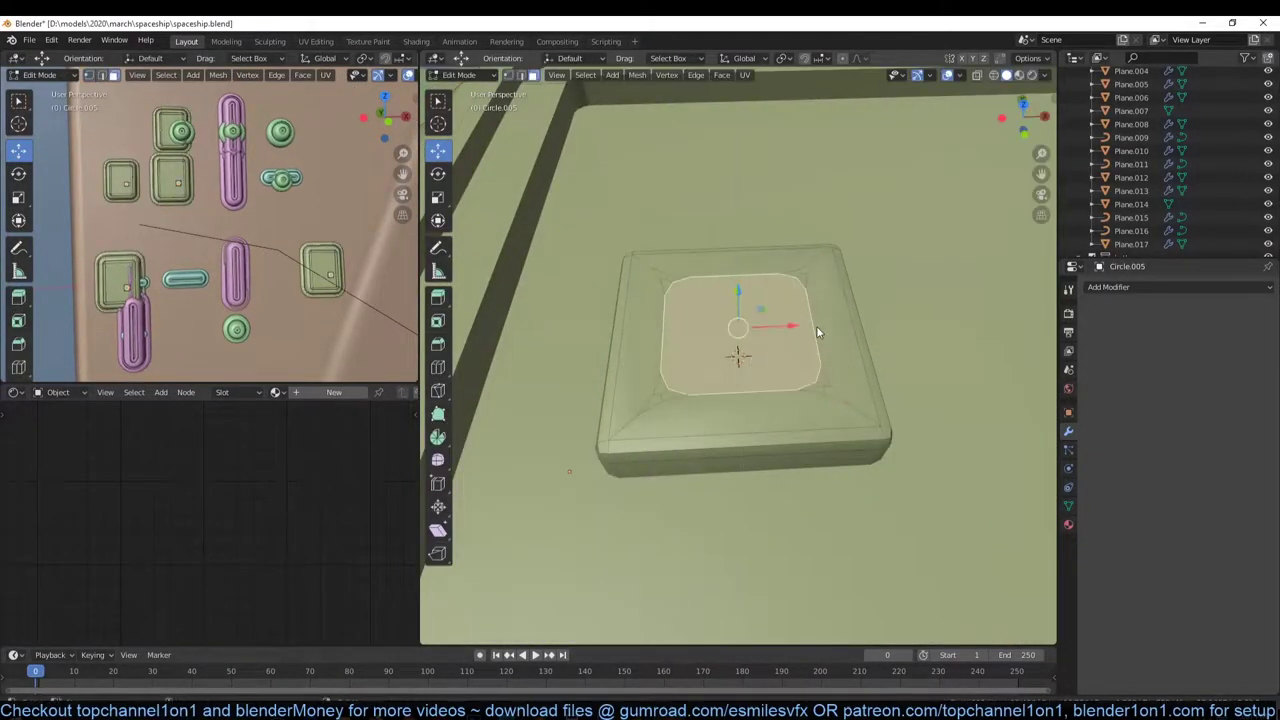
click(821, 333)
key(ctrl+l)
key(g)
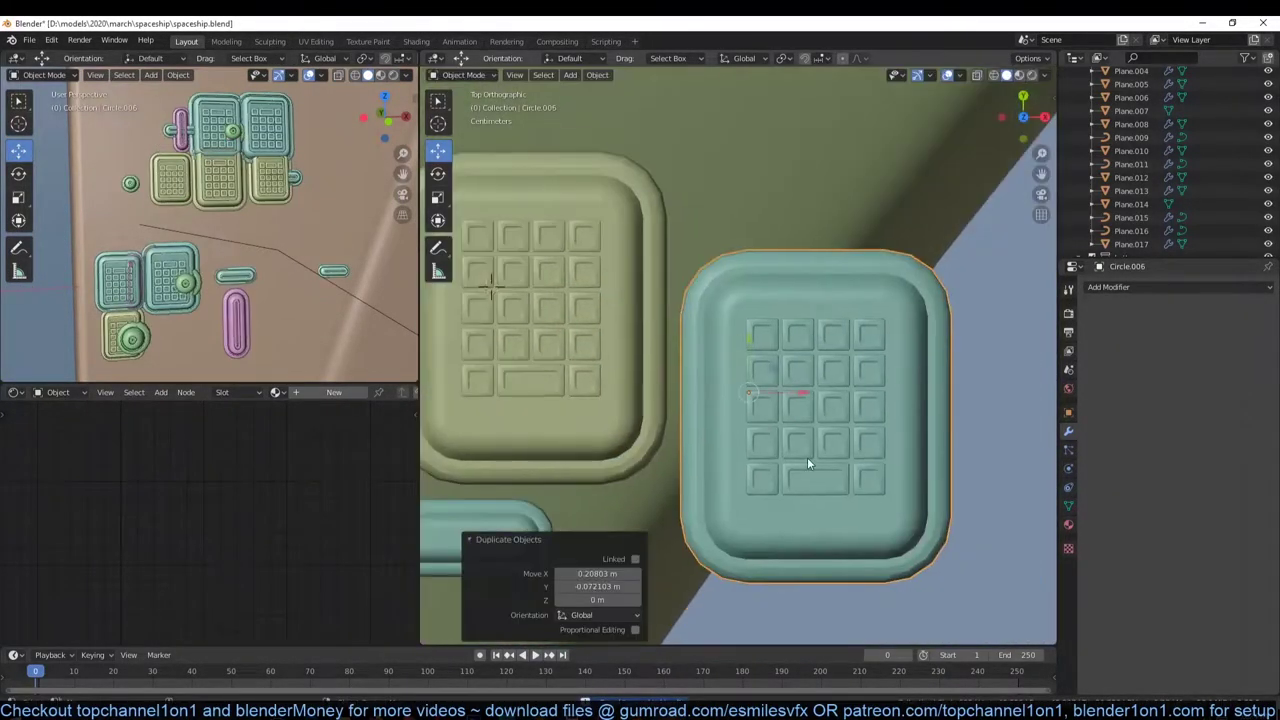
In Edit Mode on the keypad copy, delete the extra keys and inset the new circle into a dial
key(Tab)
key(alt+z)
key(alt+z)
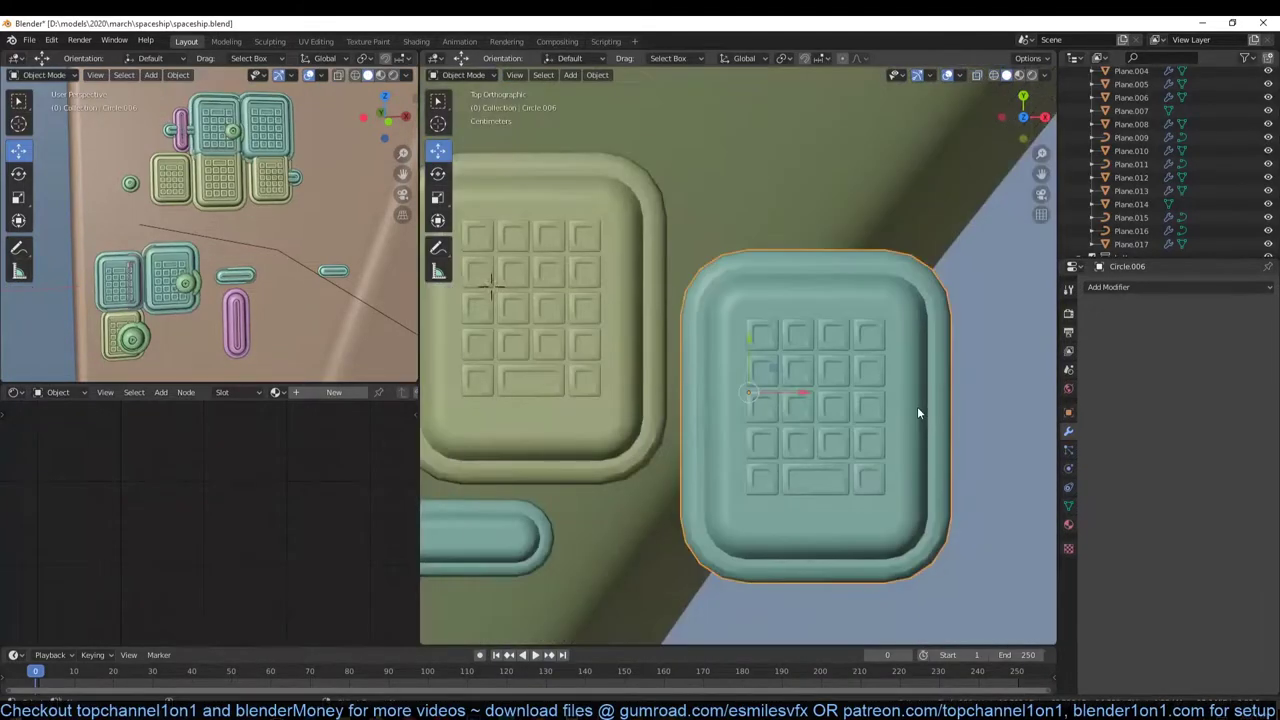
key(ctrl+l)
key(x)
click(870, 411)
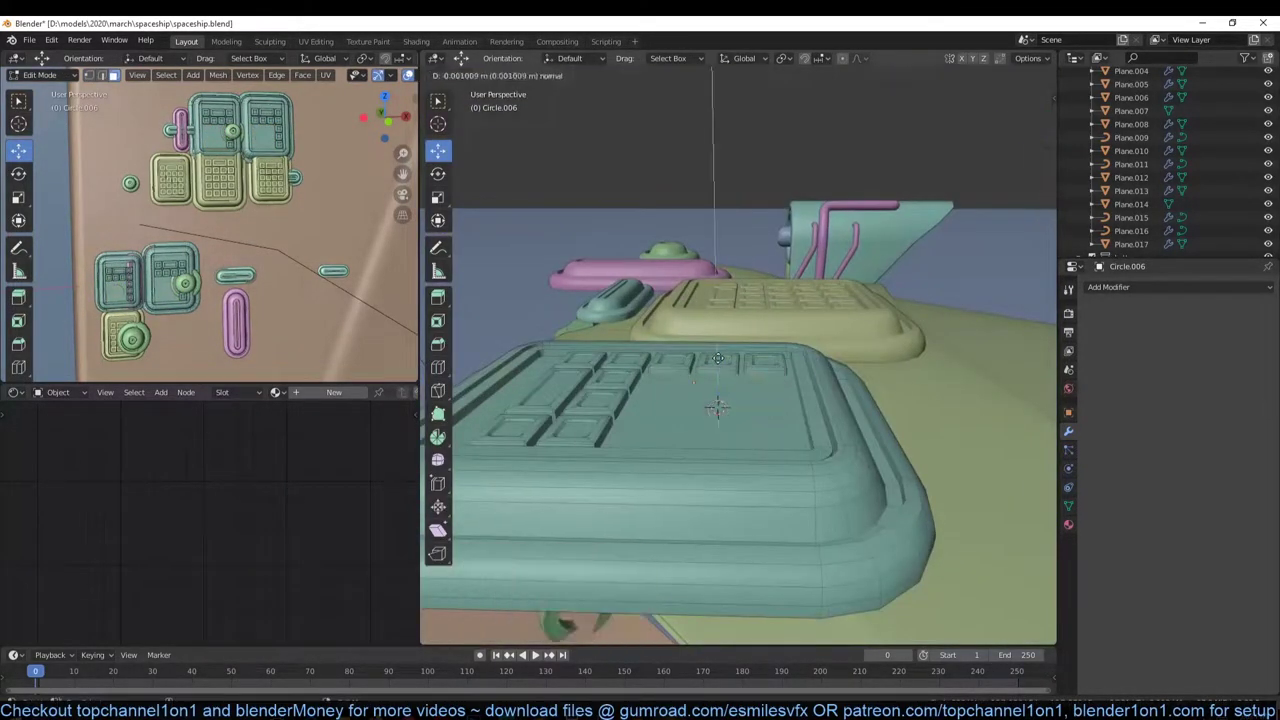
key(i)
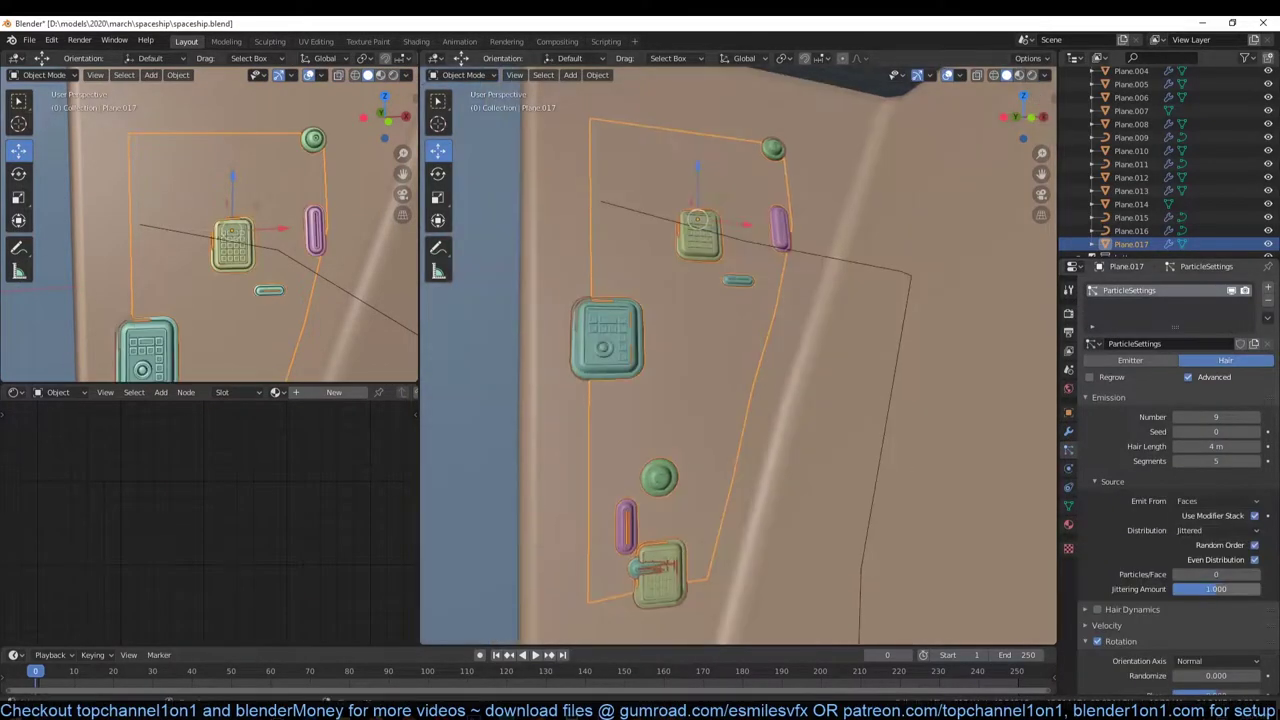
Increase the number of scattered buttons and rename the keypad object
click(1258, 421)
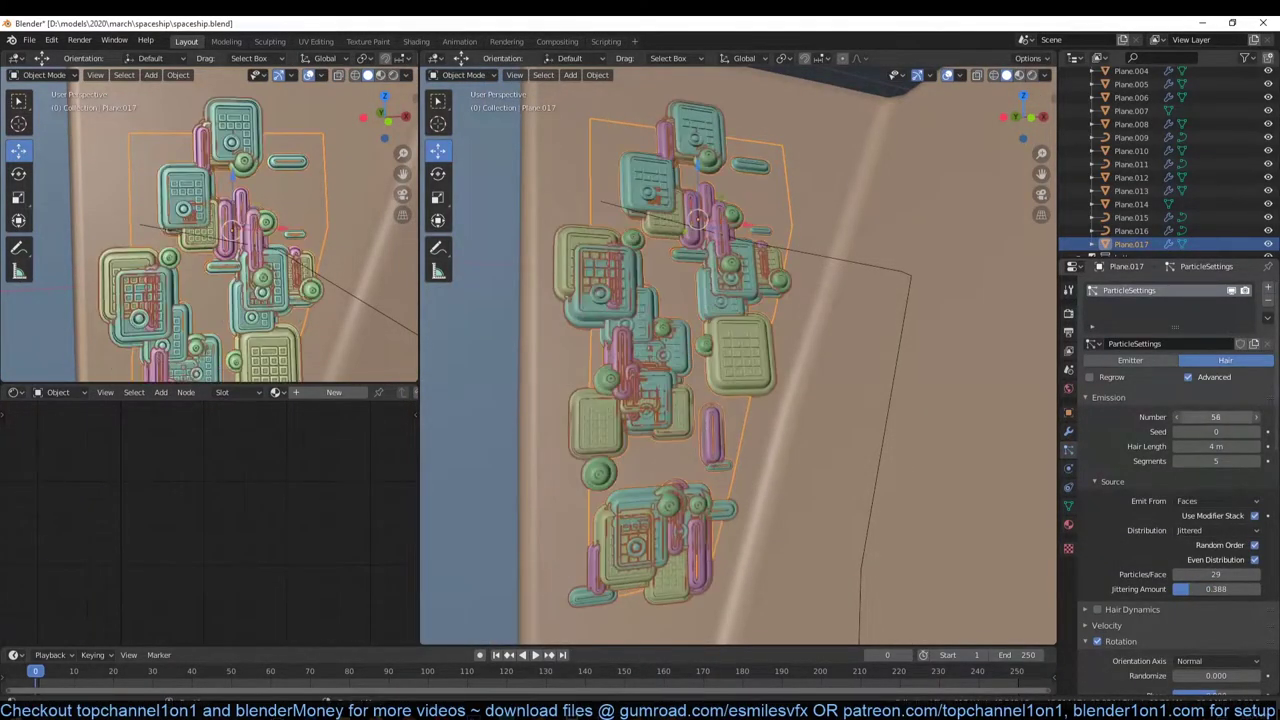
scroll(1178, 633, down, 10)
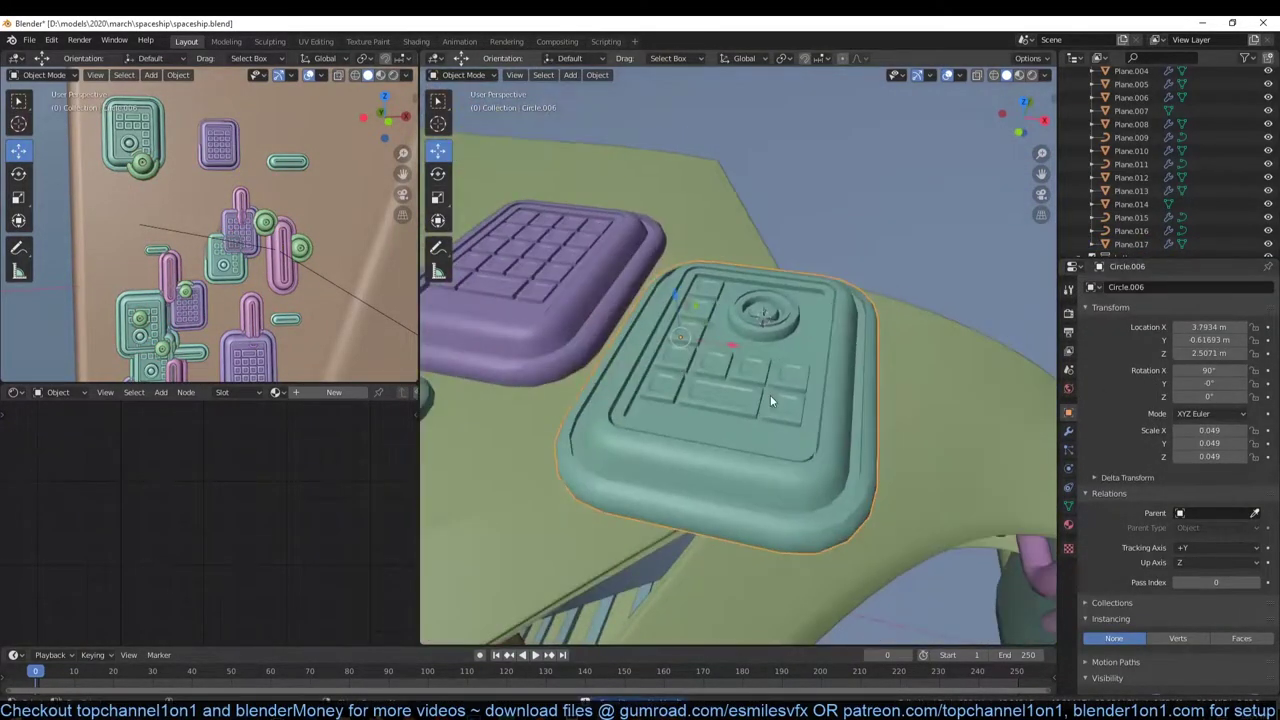
double_click(1175, 288)
text(e)
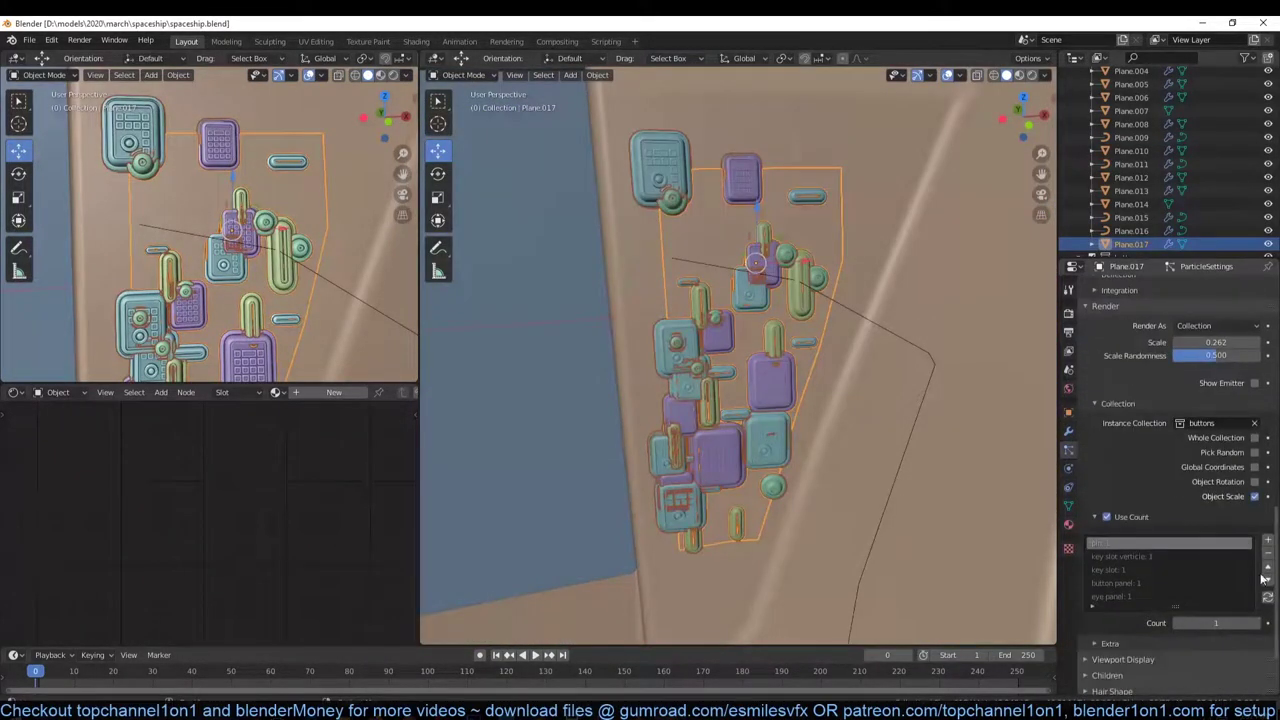
Raise one button type's count to 5, then rename the eye panel object
drag(1262, 621, 1276, 621)
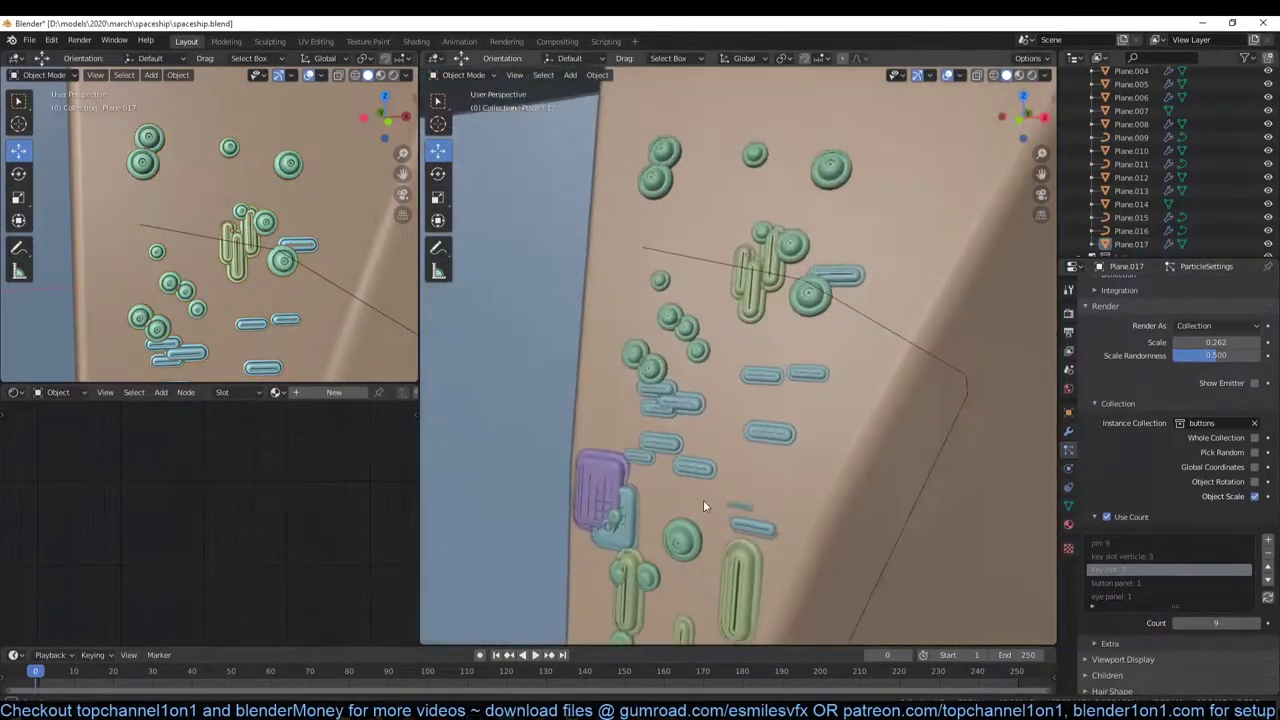
click(1120, 583)
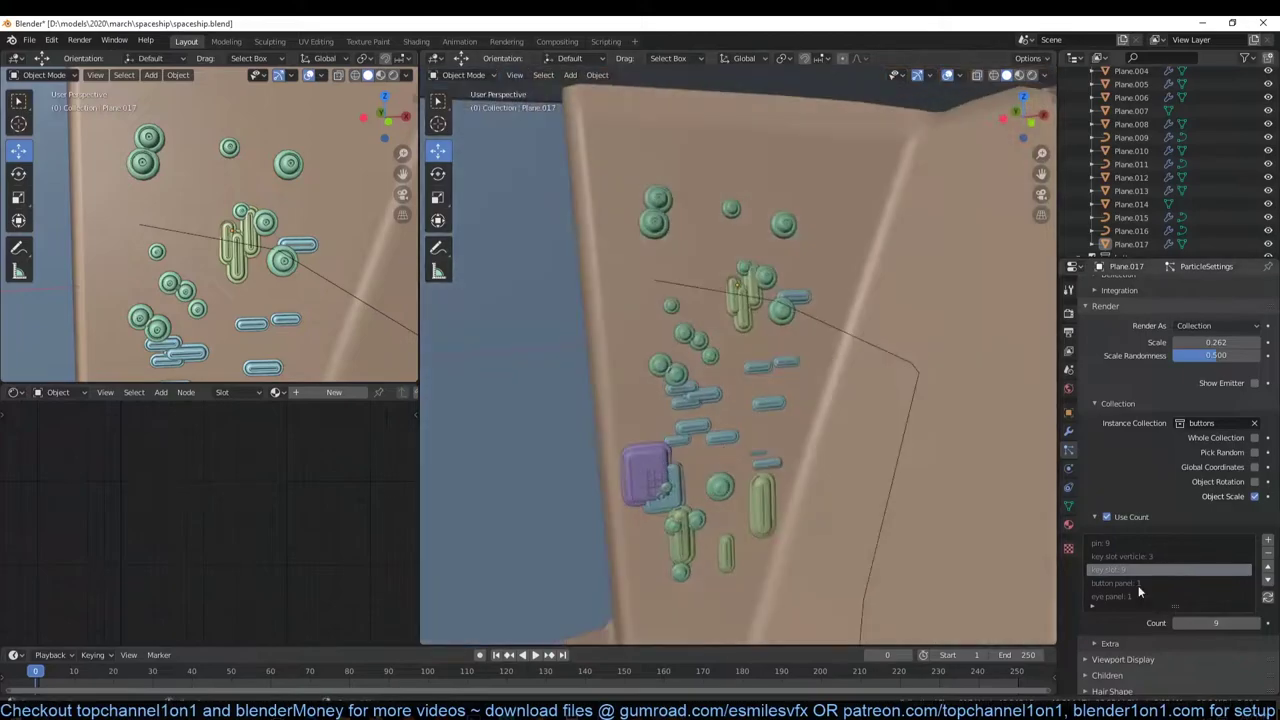
key(Tab)
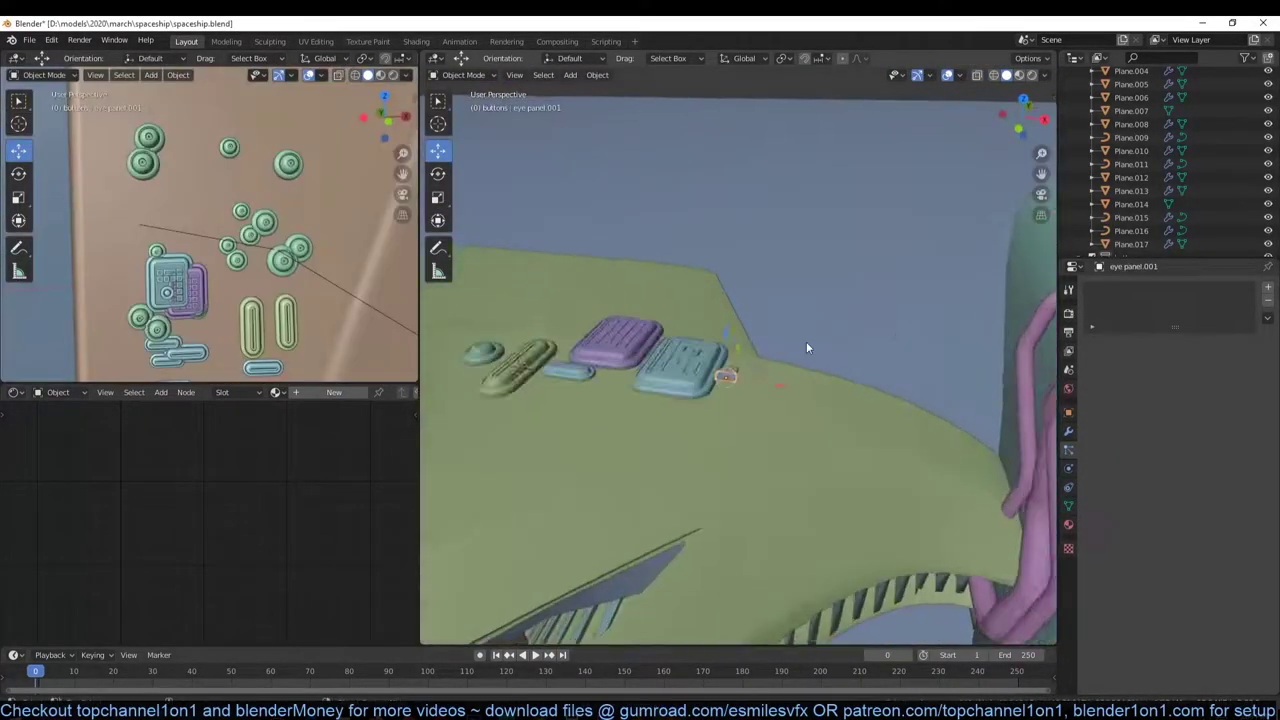
key(F2)
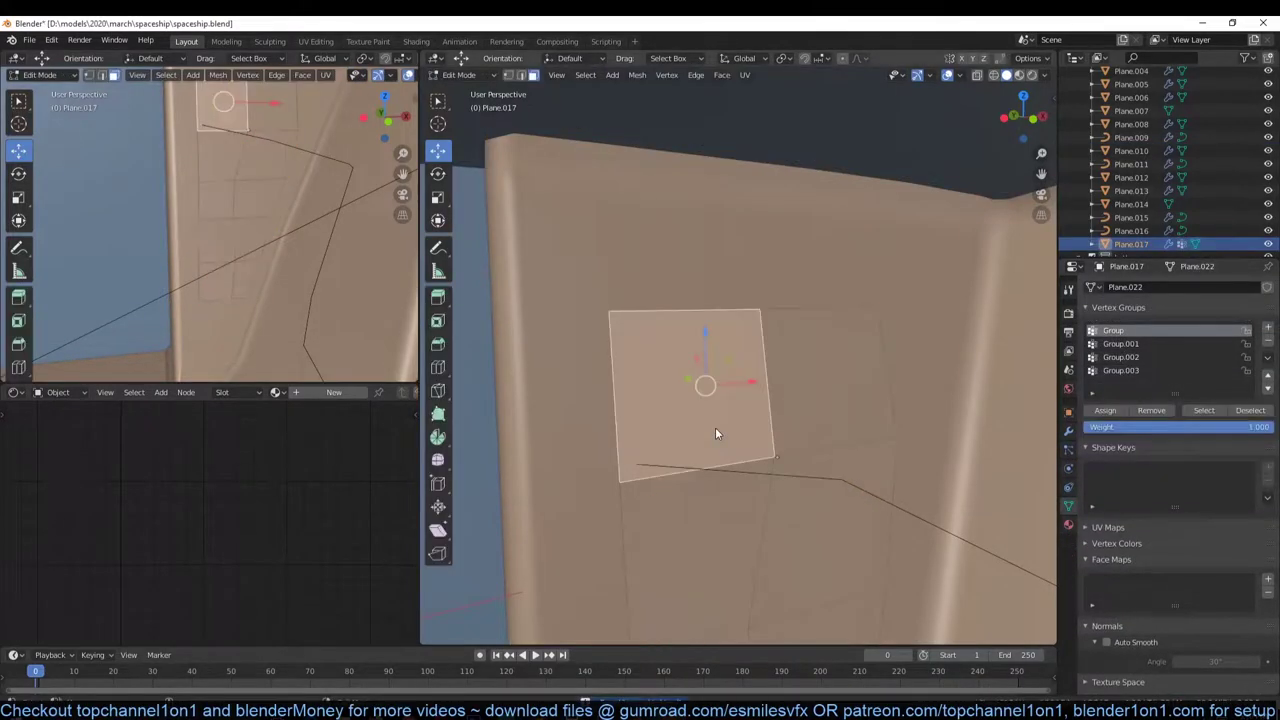
Make the new particle system render as a single object, with density limited to vertex group Group.001
right_click(715, 427)
click(715, 427)
key(Tab)
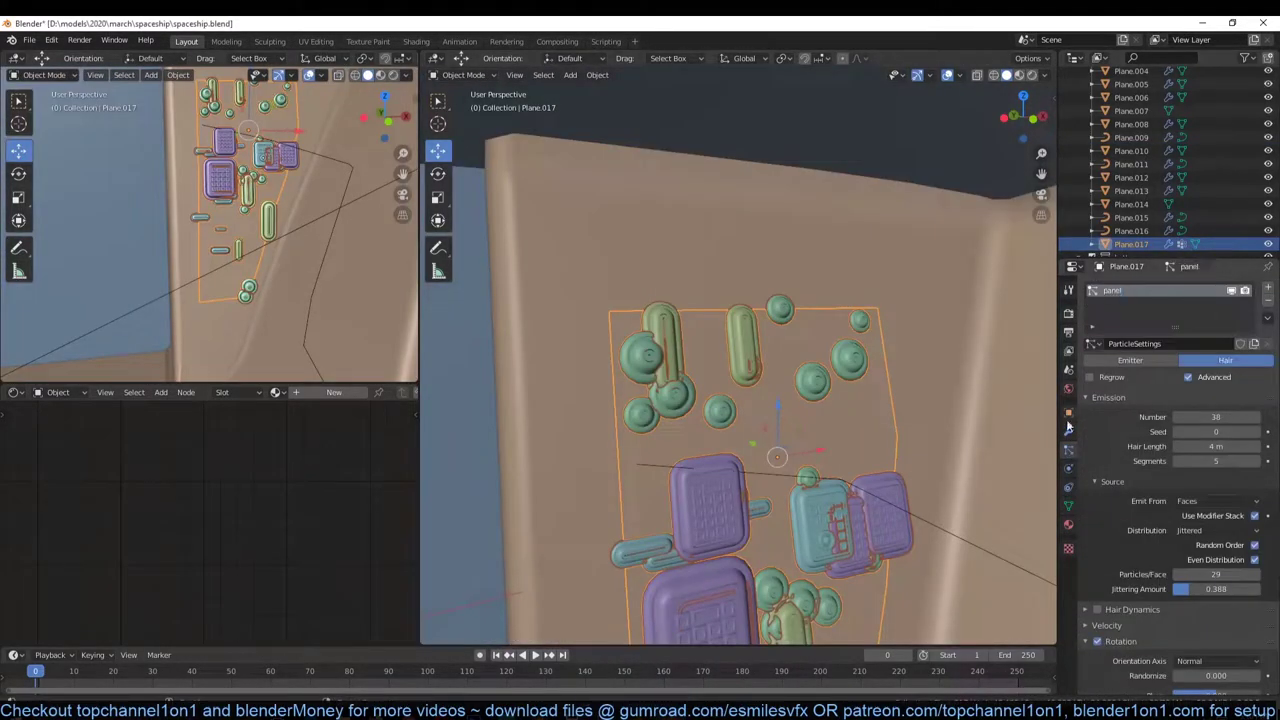
scroll(1170, 450, down, 5)
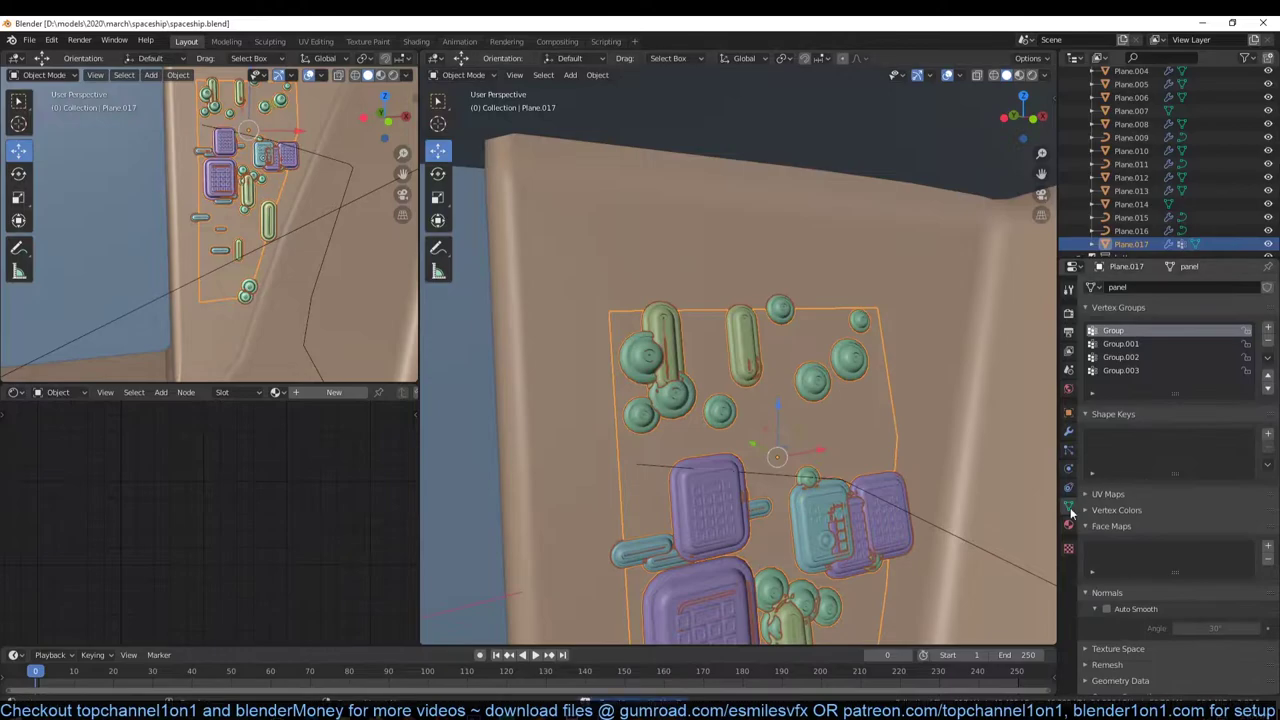
scroll(1170, 450, down, 5)
click(1216, 405)
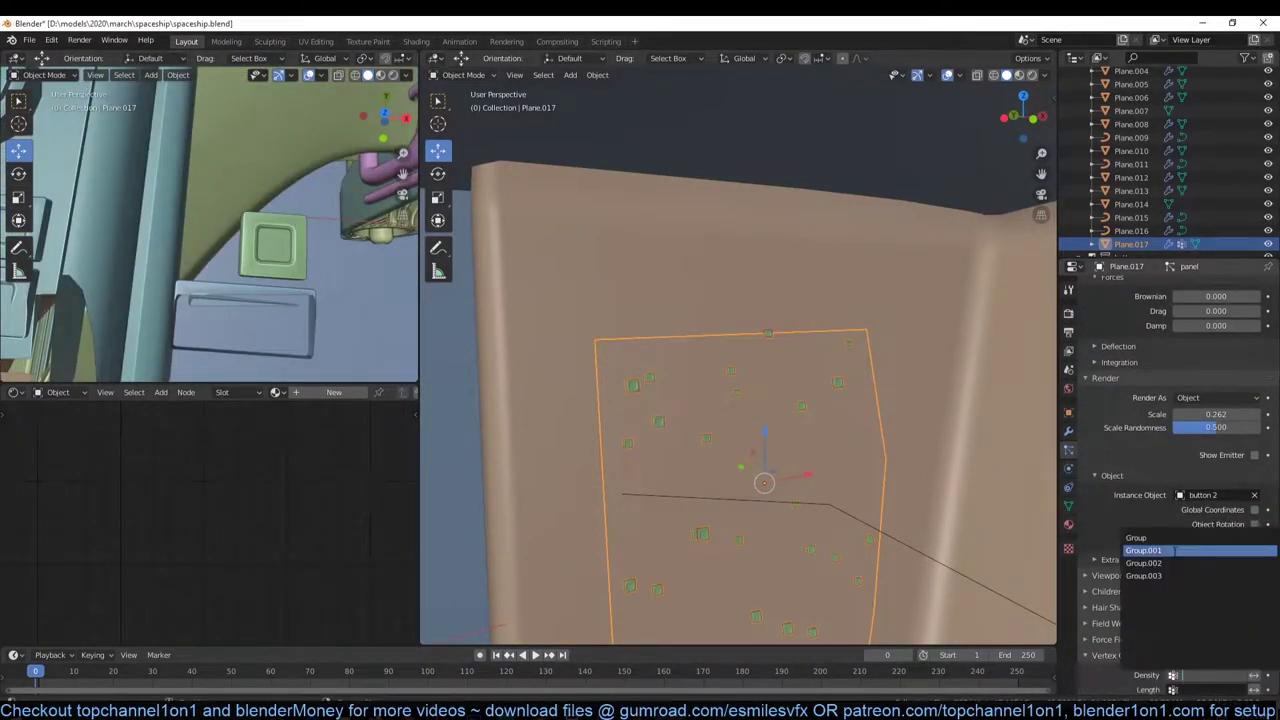
click(1143, 550)
scroll(1182, 440, up, 5)
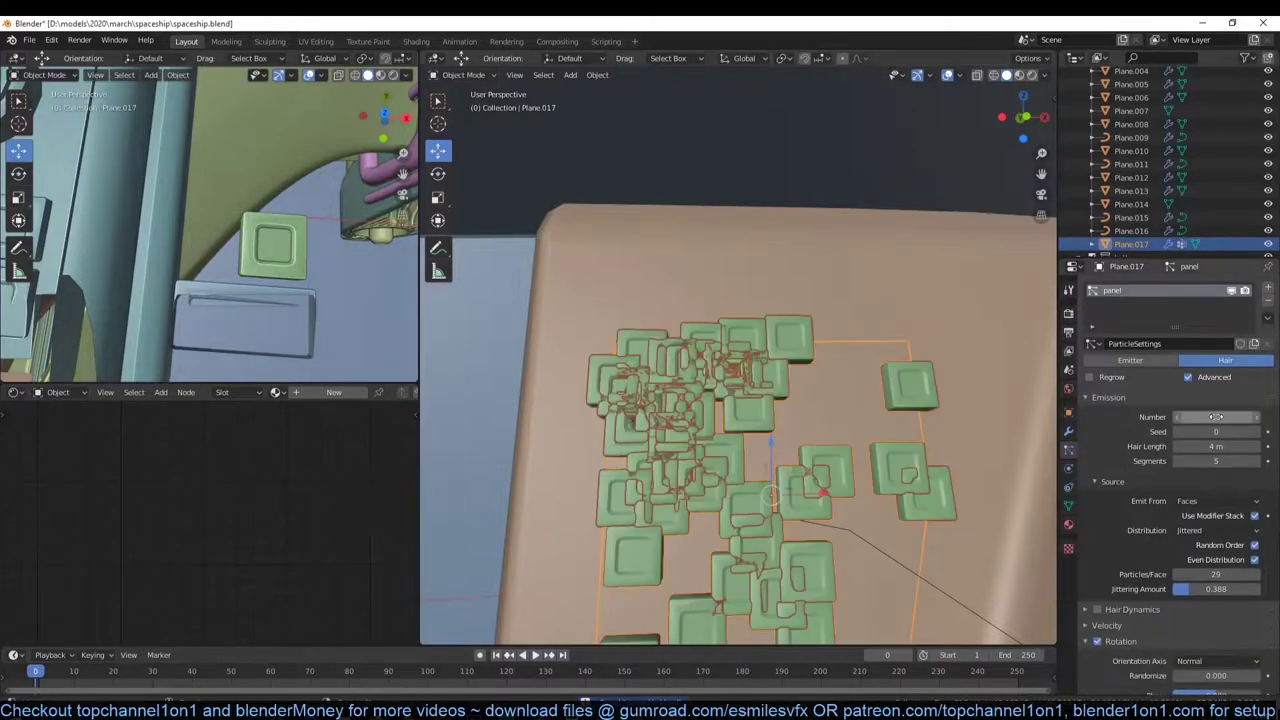
text(8)
key(Return)
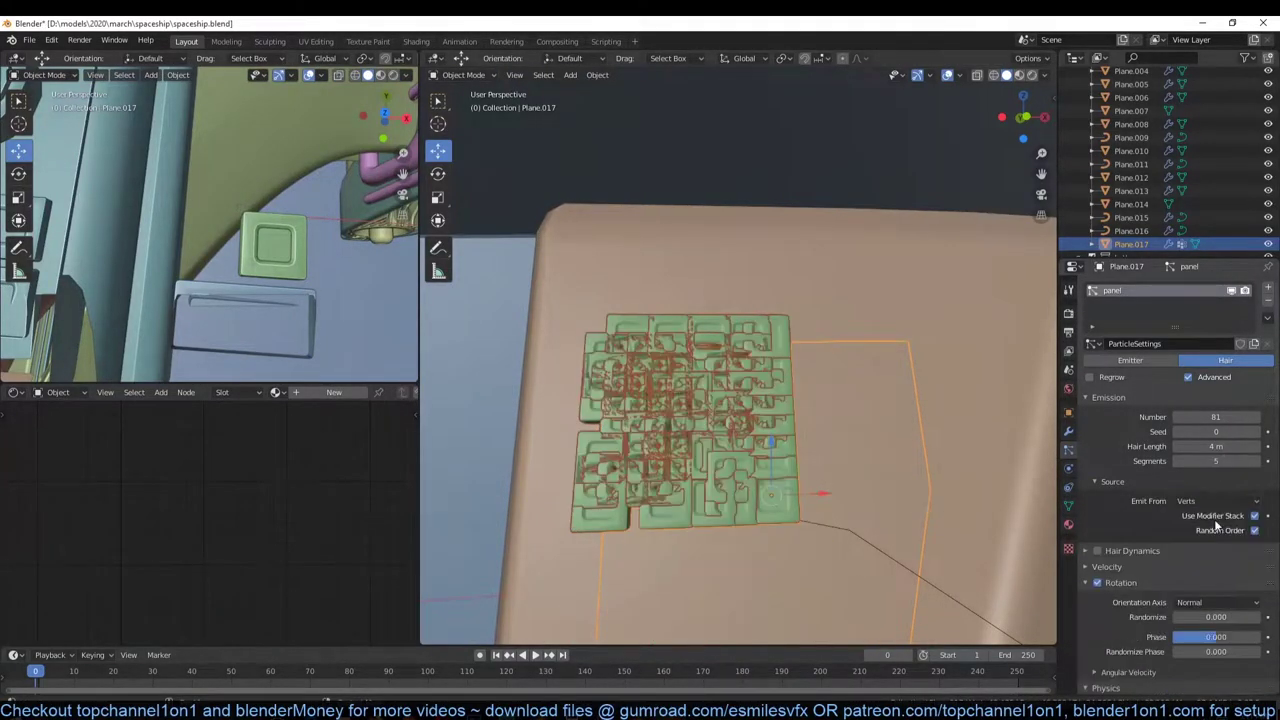
Subdivide the selected panel face in Edit Mode and remove the extra right-hand face
scroll(1180, 450, down, 5)
scroll(672, 444, up, 3)
scroll(1180, 450, up, 5)
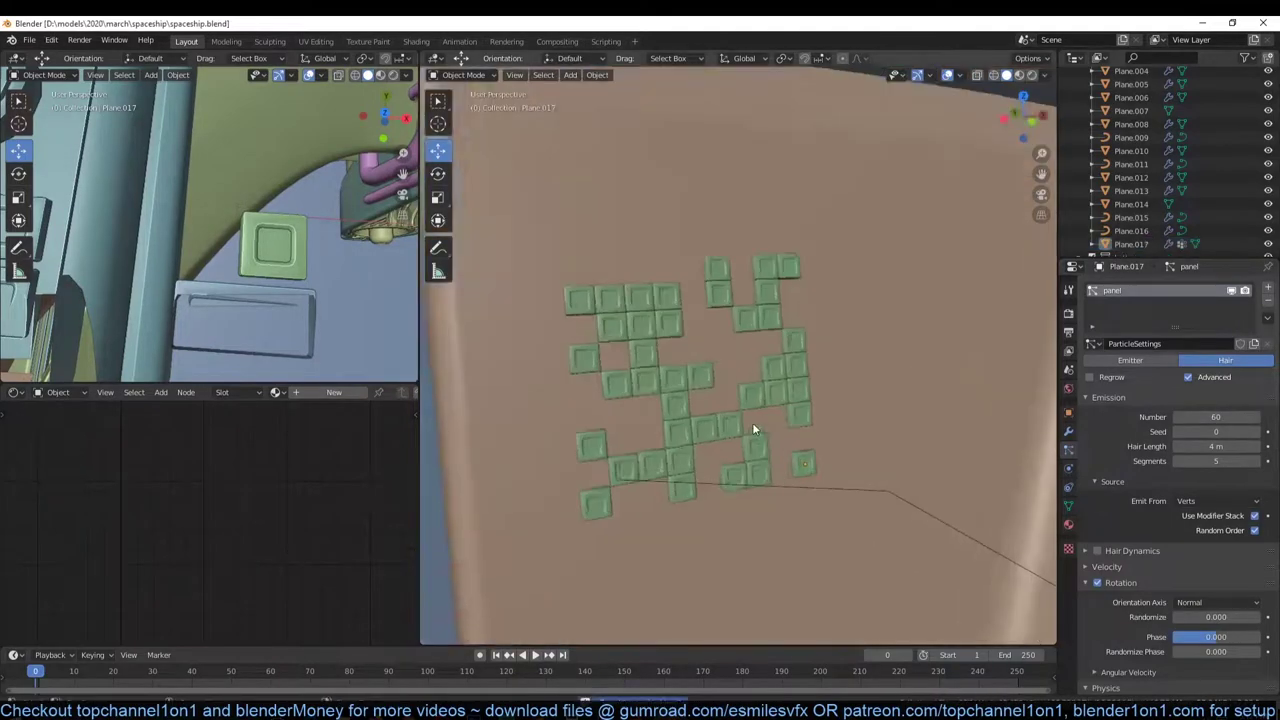
key(Tab)
right_click(797, 254)
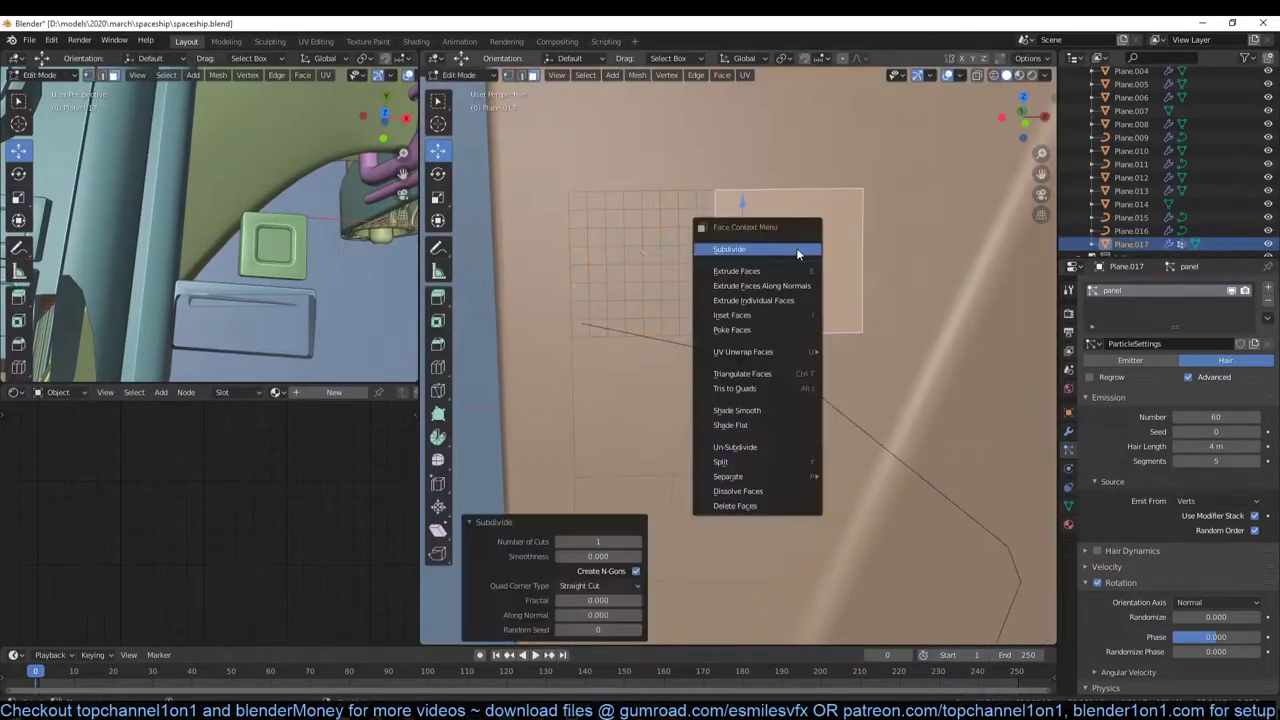
click(797, 254)
right_click(799, 274)
key(Escape)
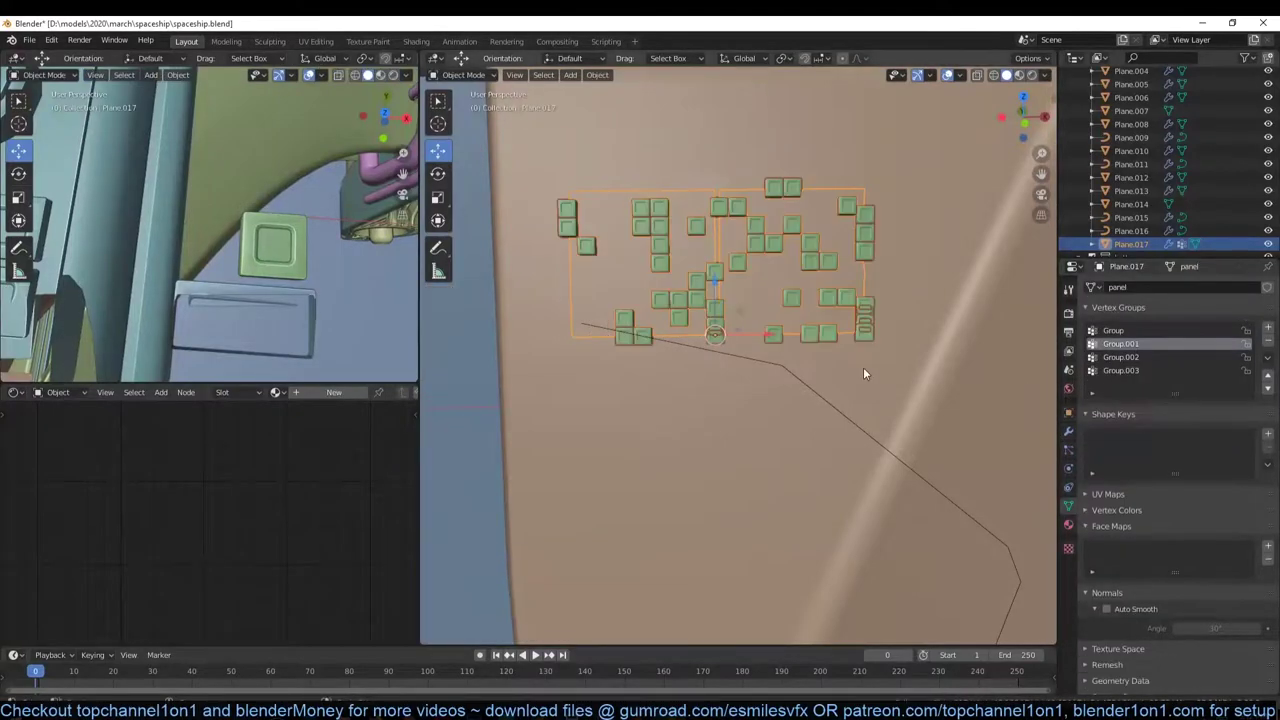
key(Tab)
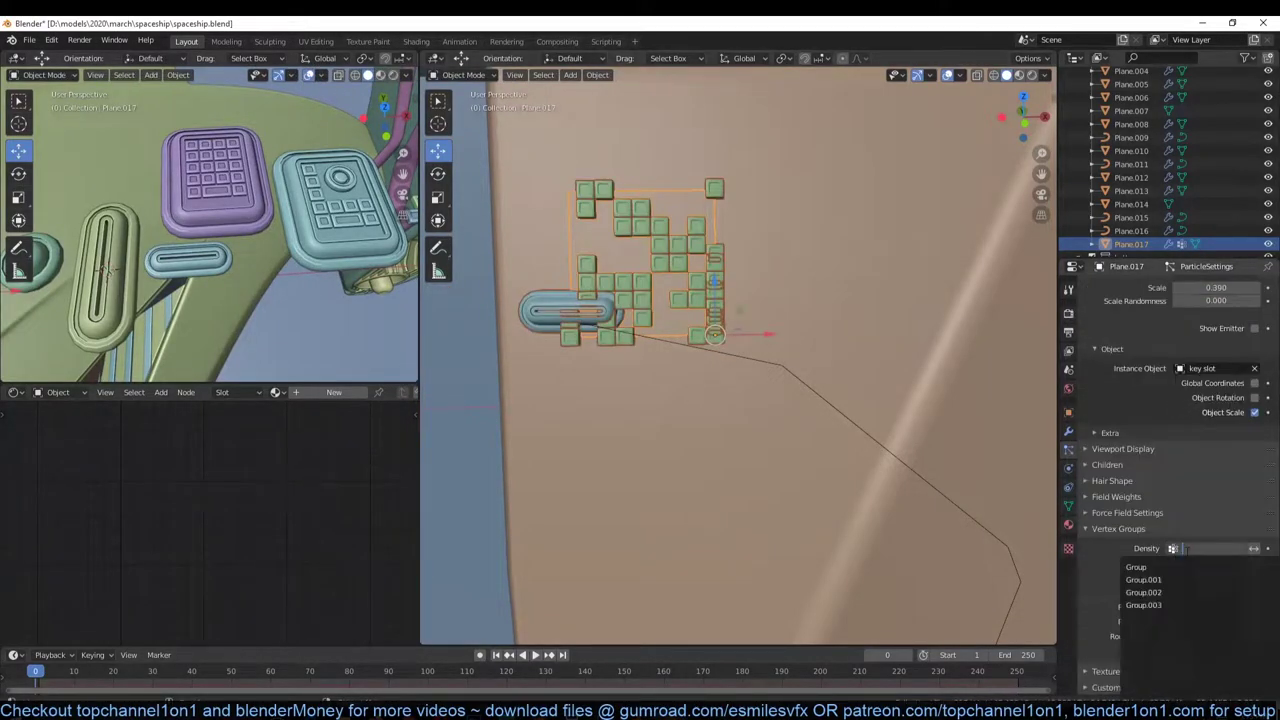
Select the small separate emitter face and compare it with the scattered green tiles
drag(671, 228, 740, 247)
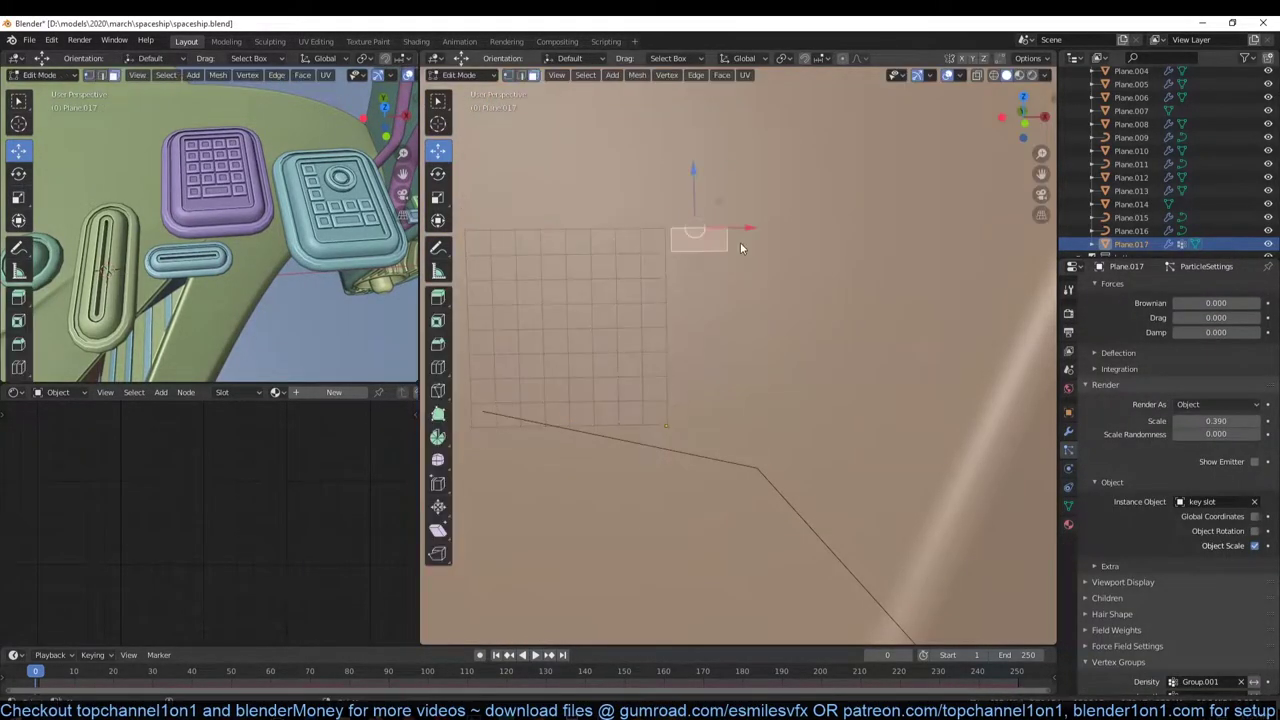
middle_drag(847, 231, 710, 368)
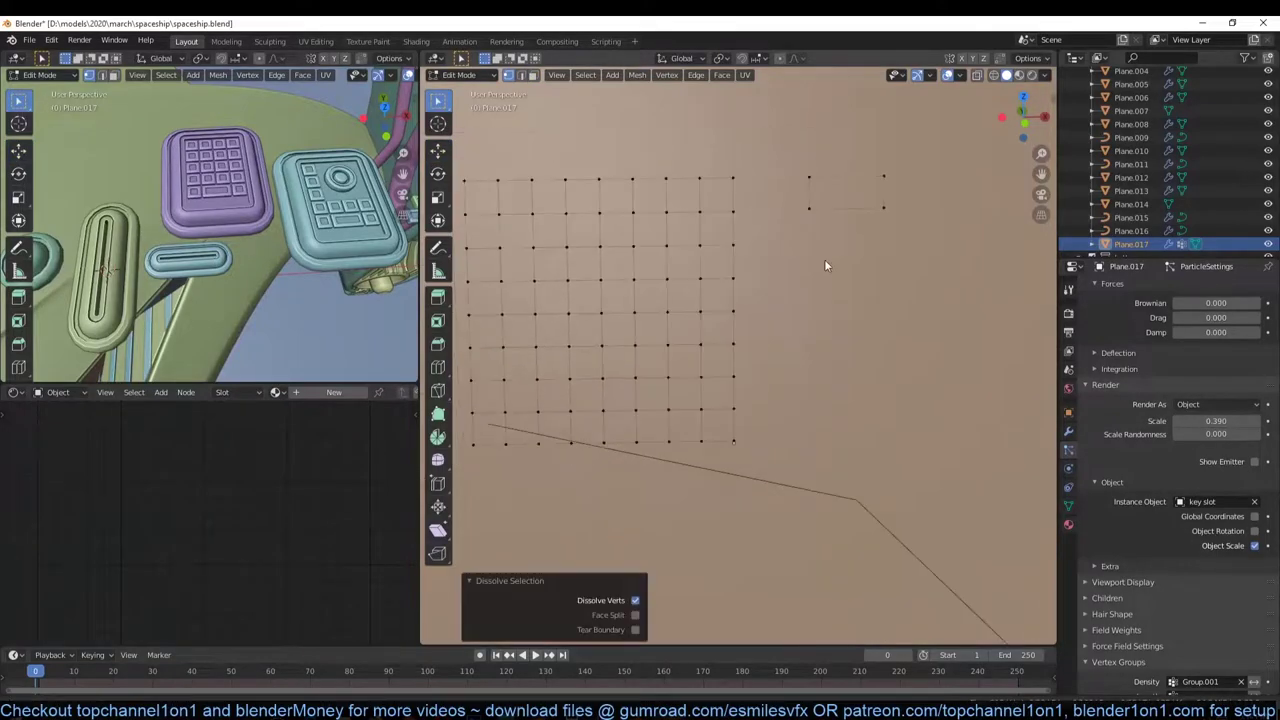
scroll(824, 259, down, 2)
key(Tab)
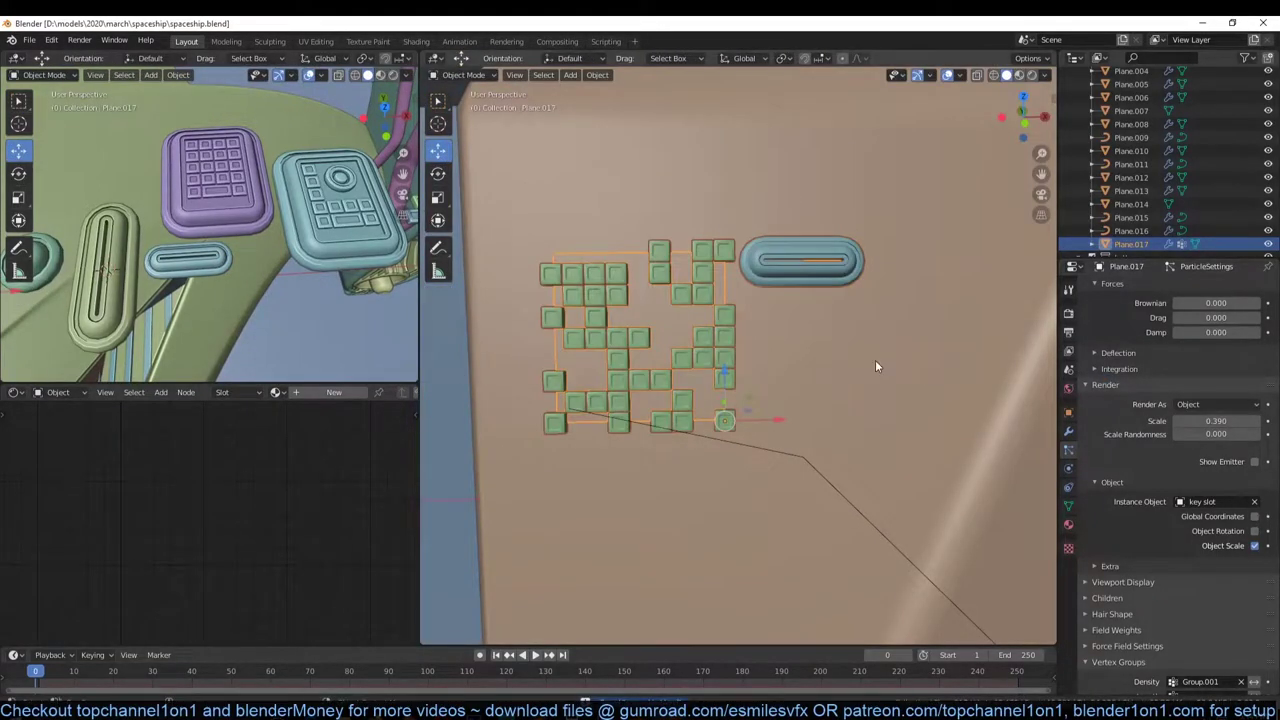
scroll(1160, 450, up, 10)
key(Tab)
key(ctrl+z)
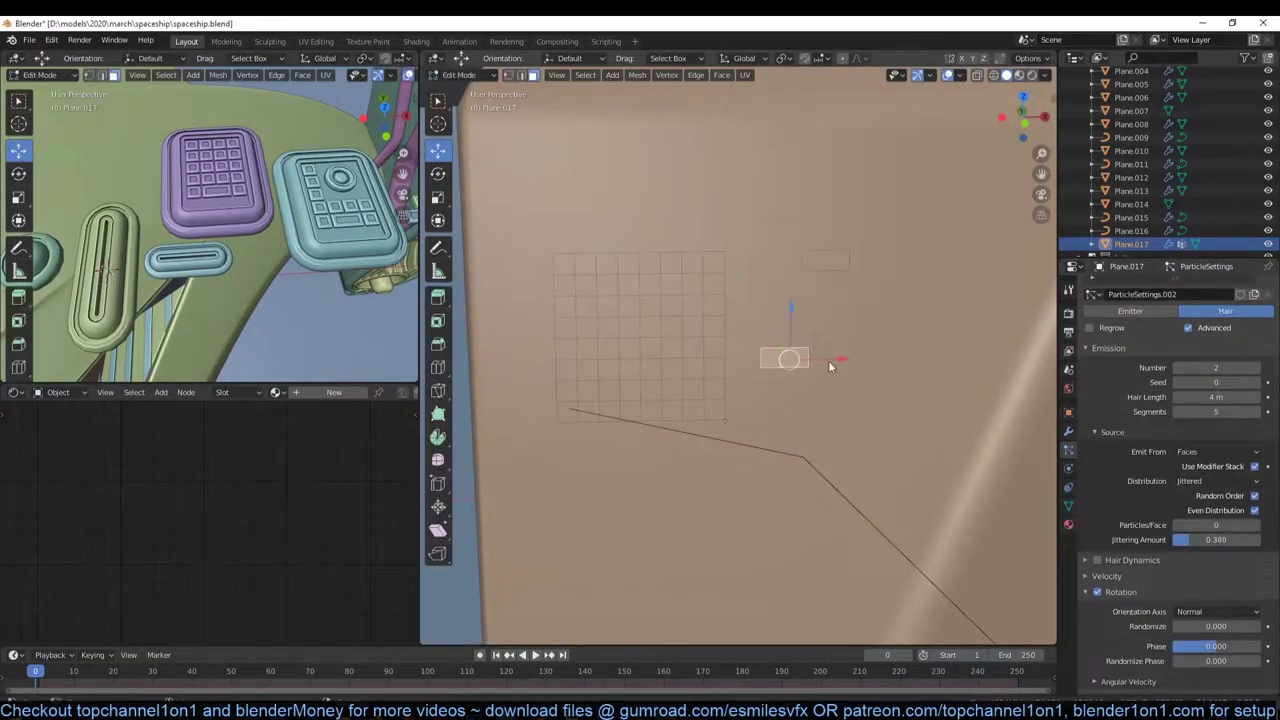
scroll(932, 337, up, 3)
key(Tab)
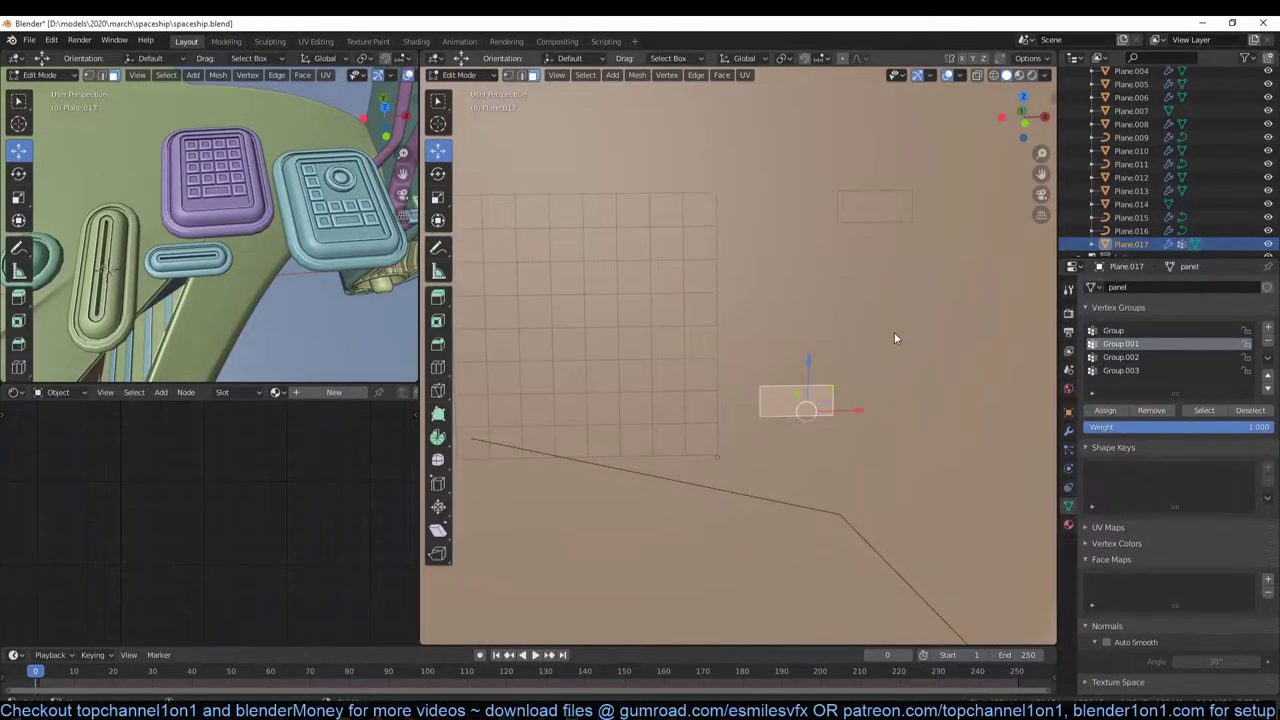
Move the selected emitter face along Z to reposition the green key tiles
click(1068, 449)
key(Tab)
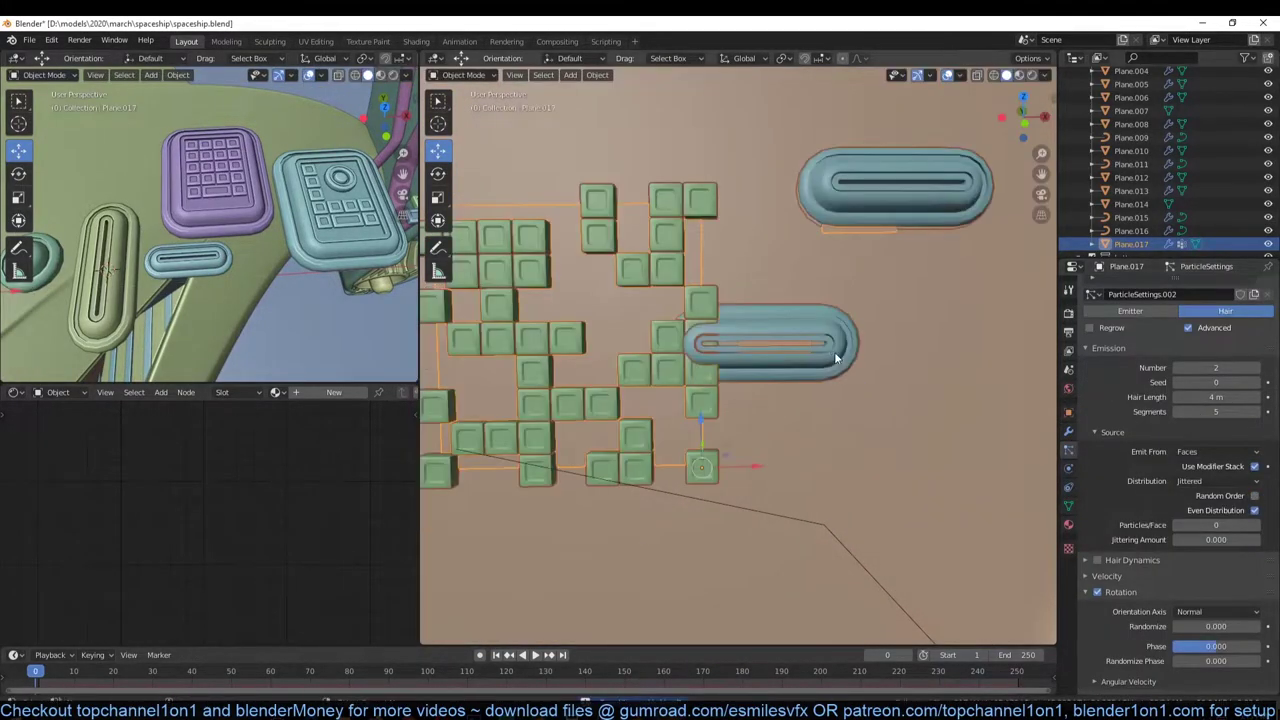
key(Tab)
key(g)
key(z)
key(Tab)
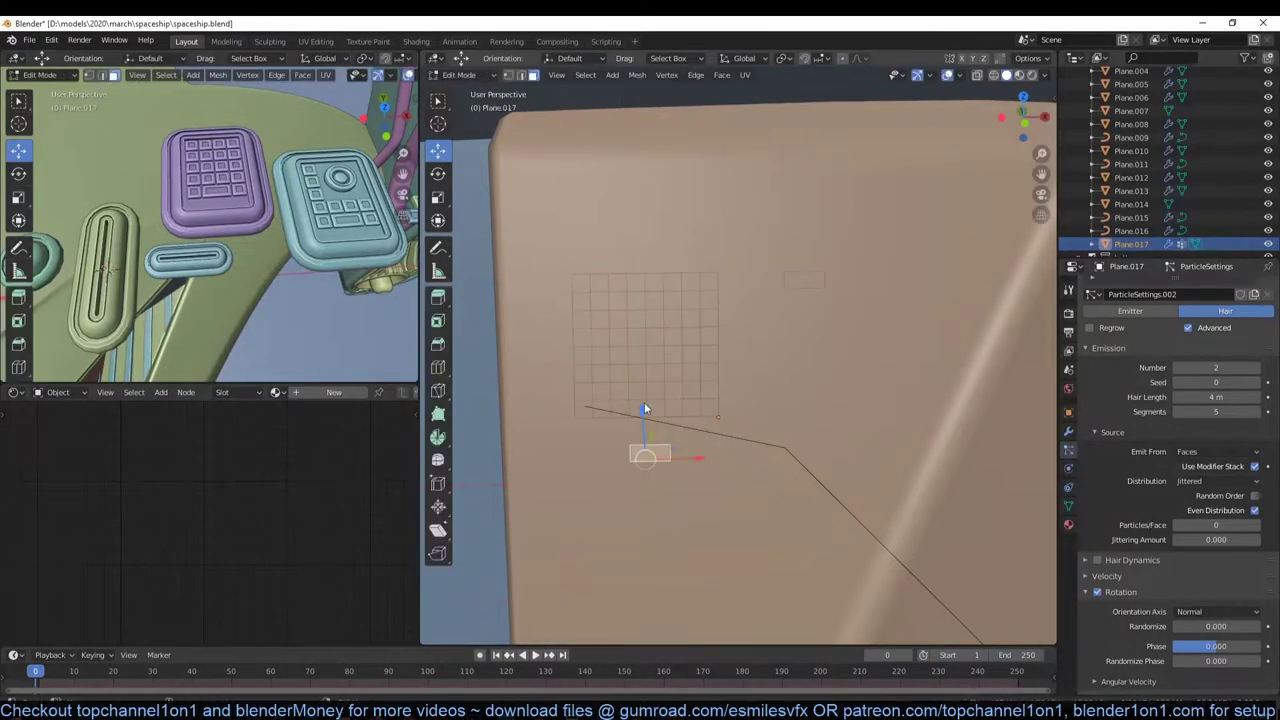
key(Tab)
middle_drag(738, 428, 760, 400)
scroll(1170, 450, up, 2)
Switch the particle system to ParticleSettings.002 and check its emitter faces
click(1093, 343)
click(1127, 389)
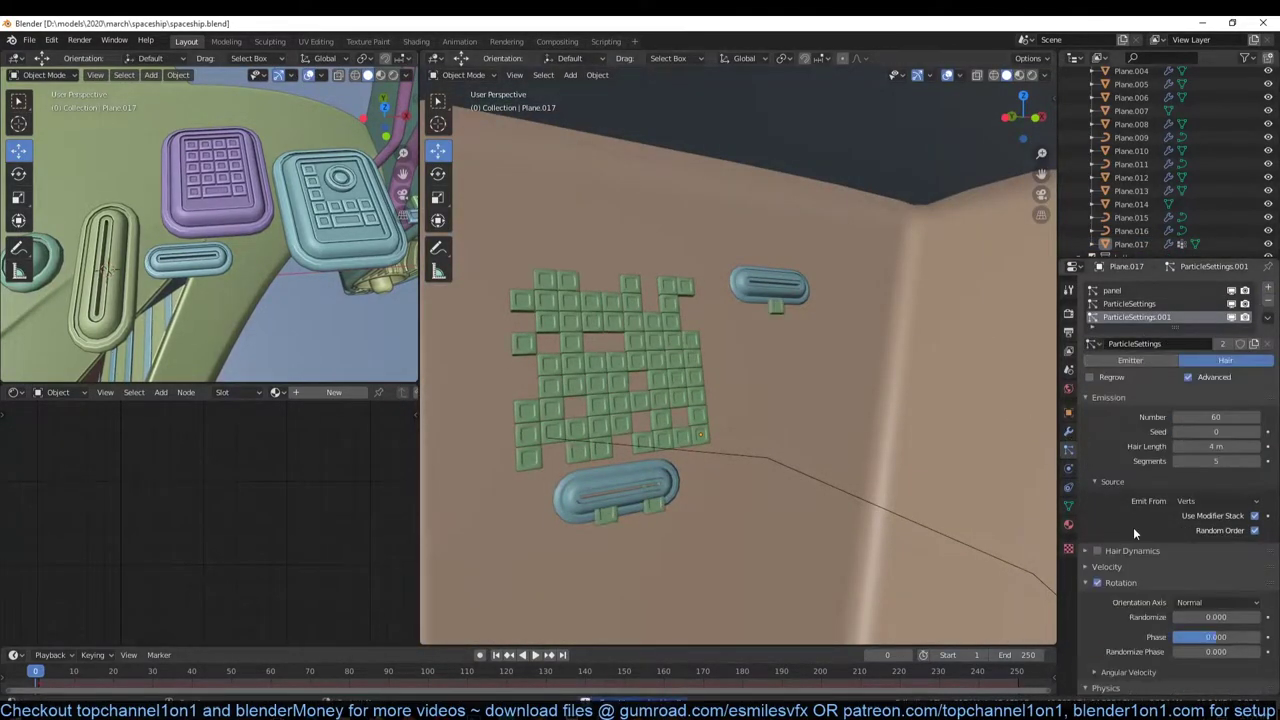
click(1068, 505)
key(Tab)
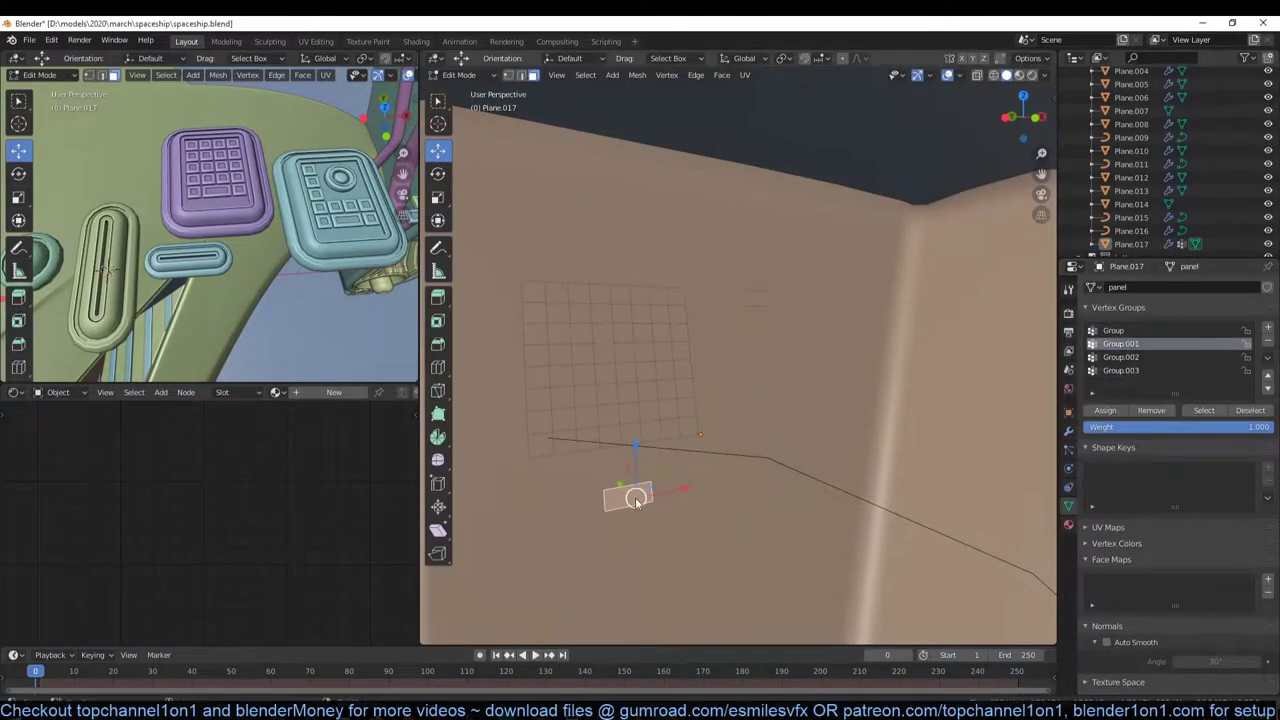
middle_drag(635, 497, 700, 450)
key(Tab)
click(1068, 448)
scroll(1170, 450, down, 5)
scroll(1170, 450, down, 5)
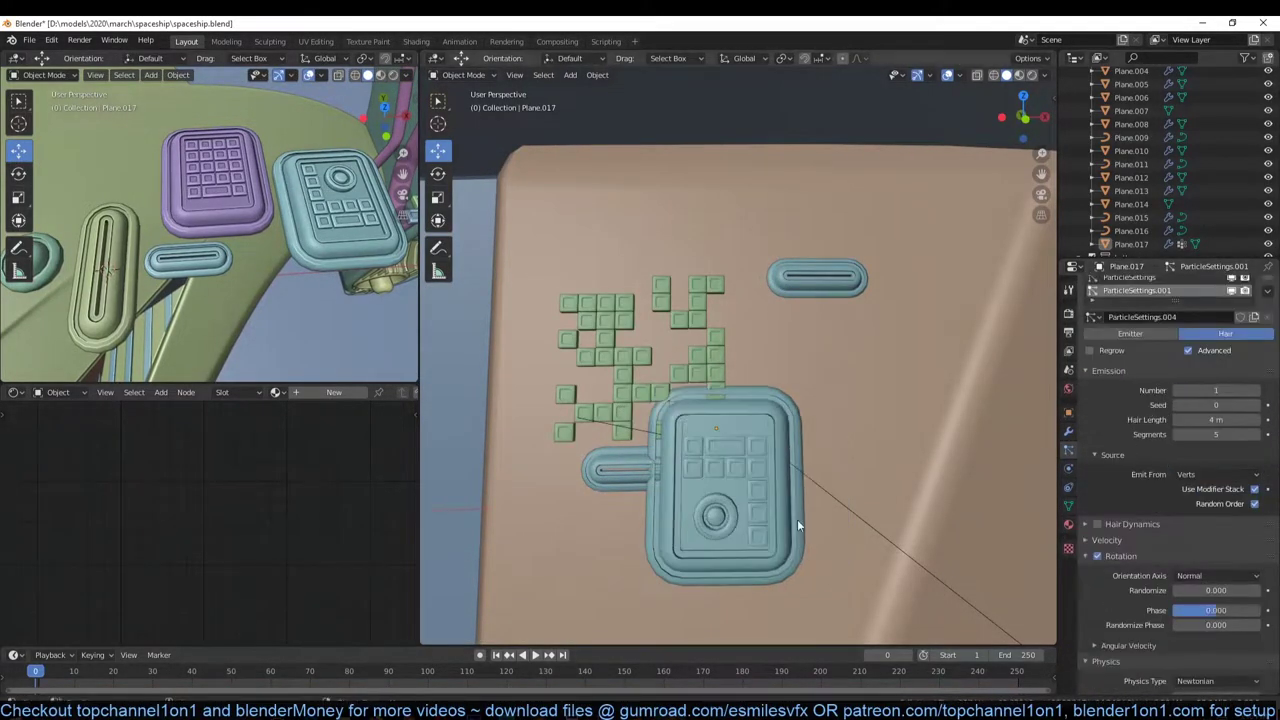
Shift the small emitter face vertically along Z to place the slot pills
key(Tab)
click(888, 383)
key(Tab)
key(Tab)
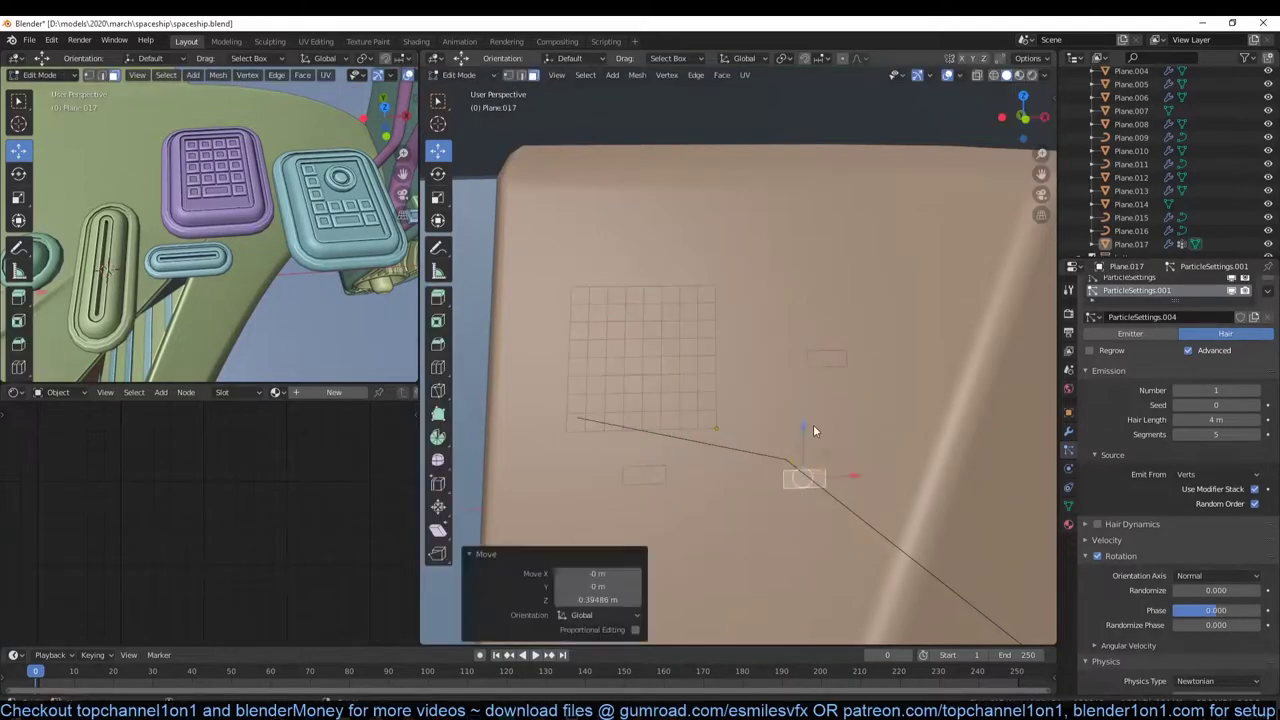
key(Tab)
key(Tab)
key(g)
key(z)
click(632, 448)
Move the pill emitter face freely to its final spot and select the whole wall panel
key(Tab)
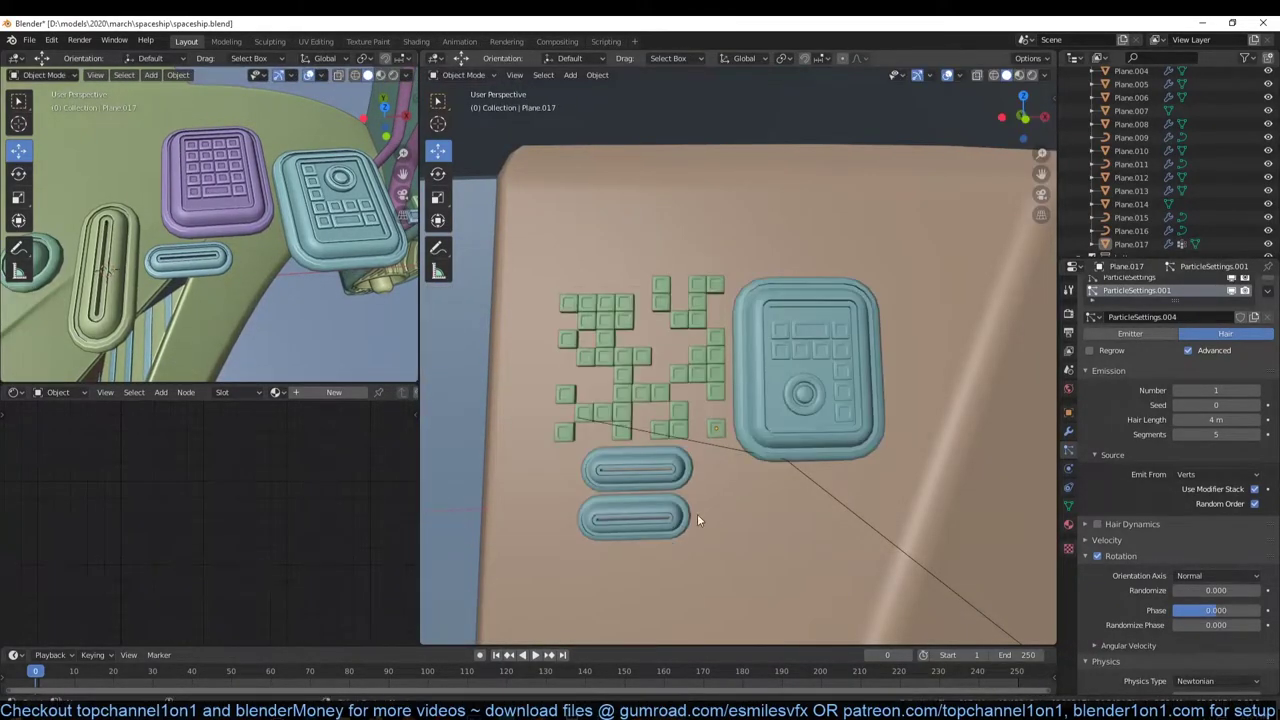
key(Tab)
middle_drag(697, 514, 796, 420)
key(g)
click(794, 496)
key(Tab)
scroll(794, 496, up, 3)
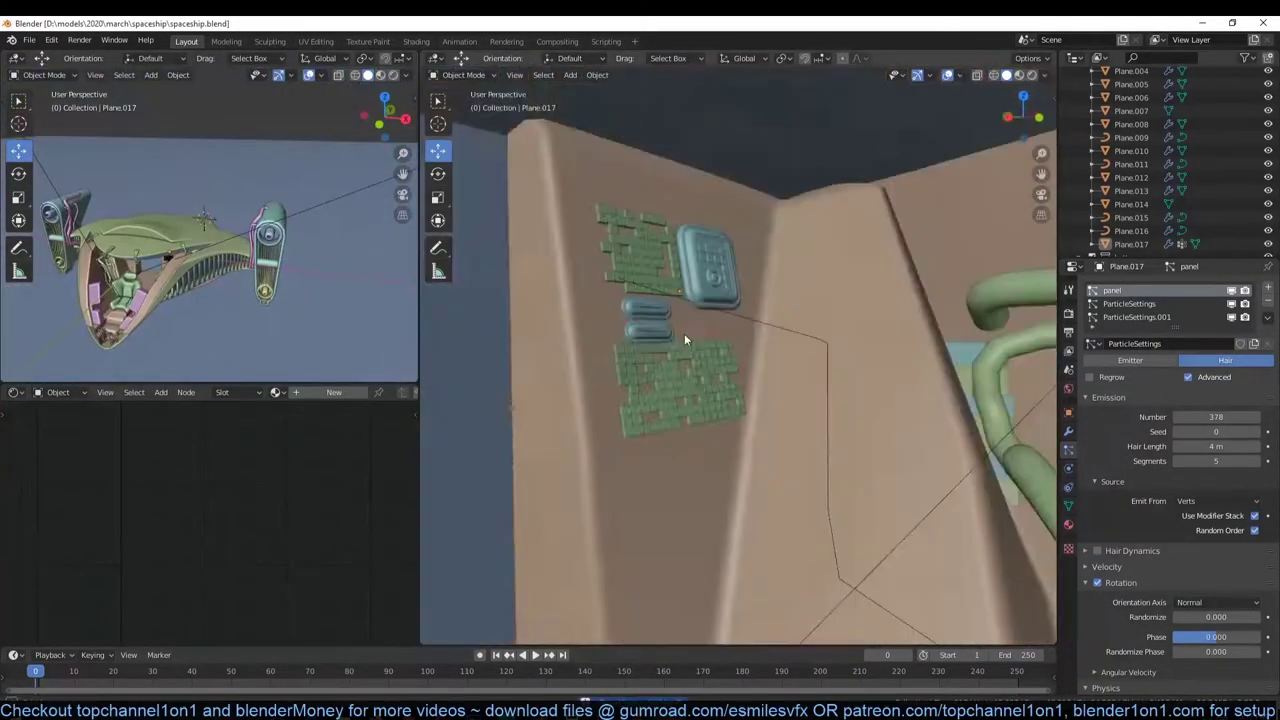
middle_drag(684, 333, 614, 367)
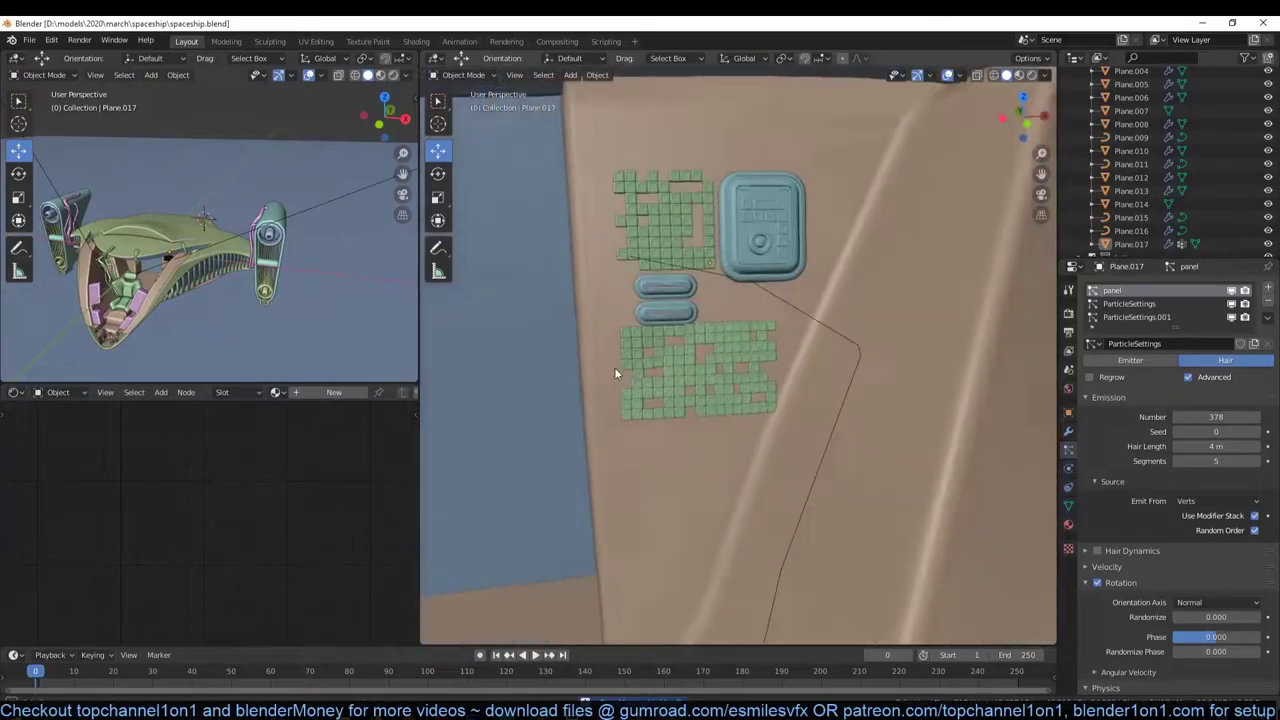
middle_drag(608, 315, 652, 310)
click(751, 333)
Select another particle system on the panel and close in on the right-hand wall
click(1068, 430)
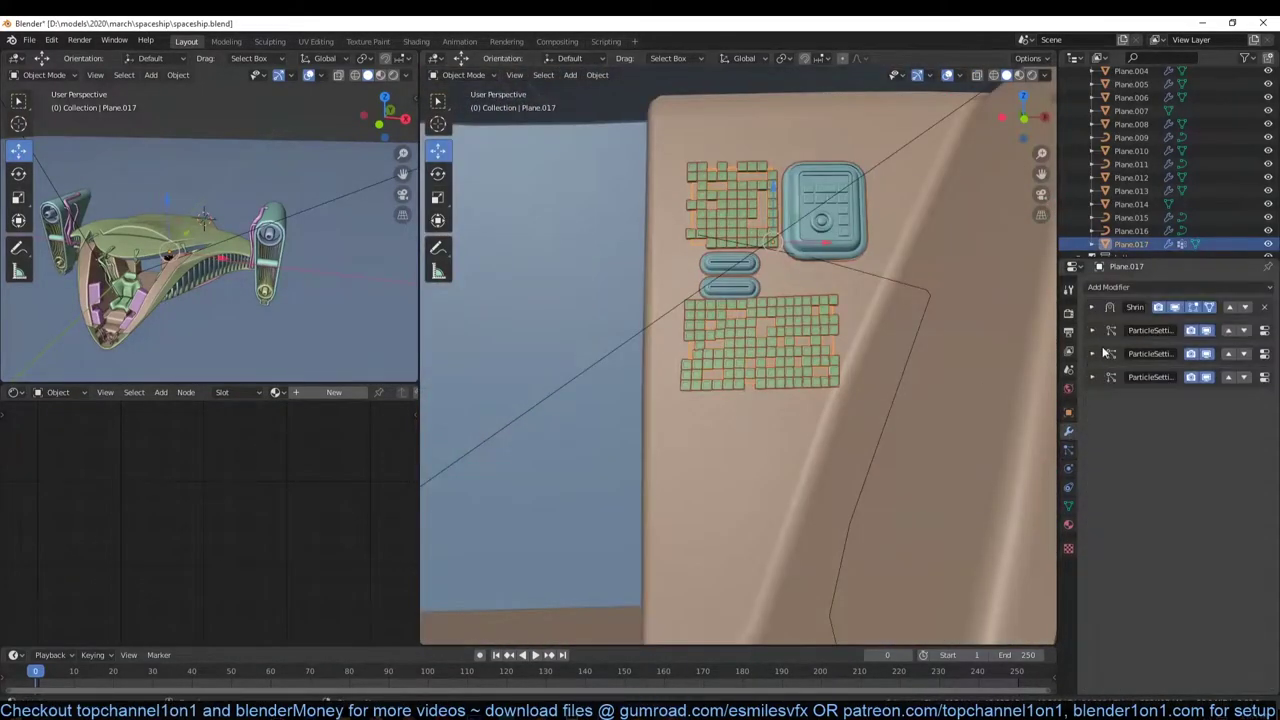
middle_drag(576, 298, 1240, 388)
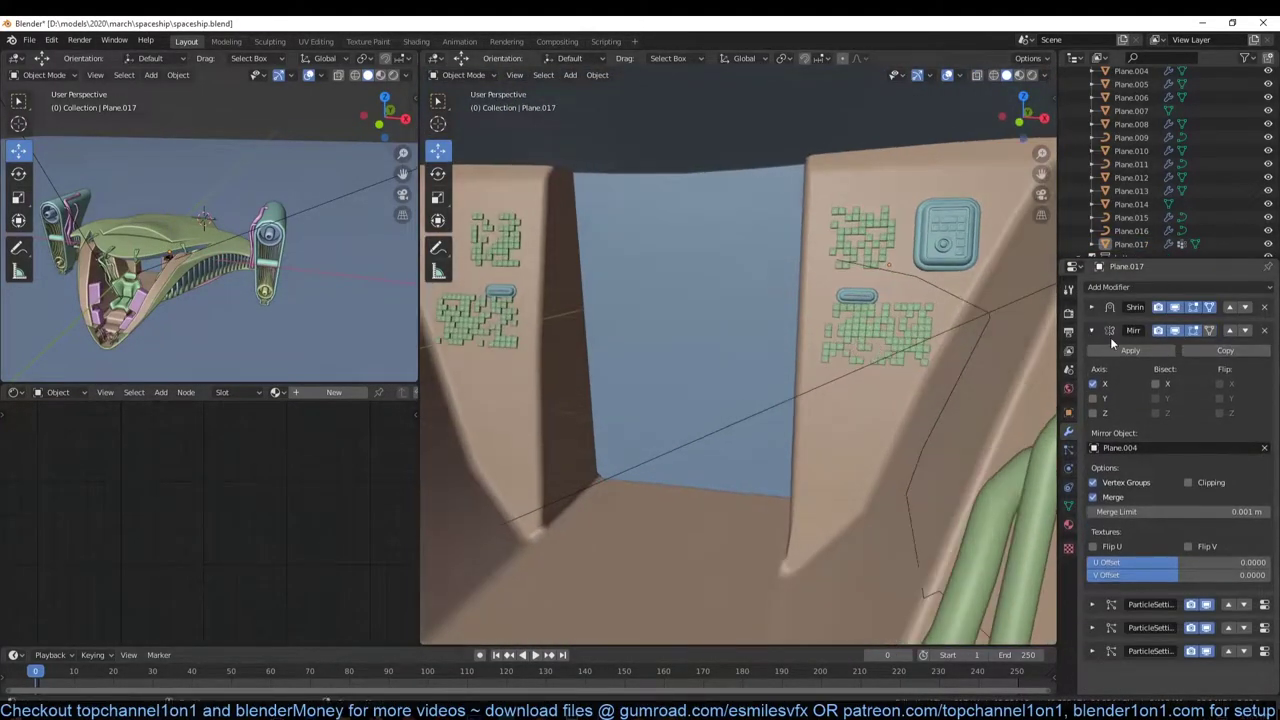
click(1128, 303)
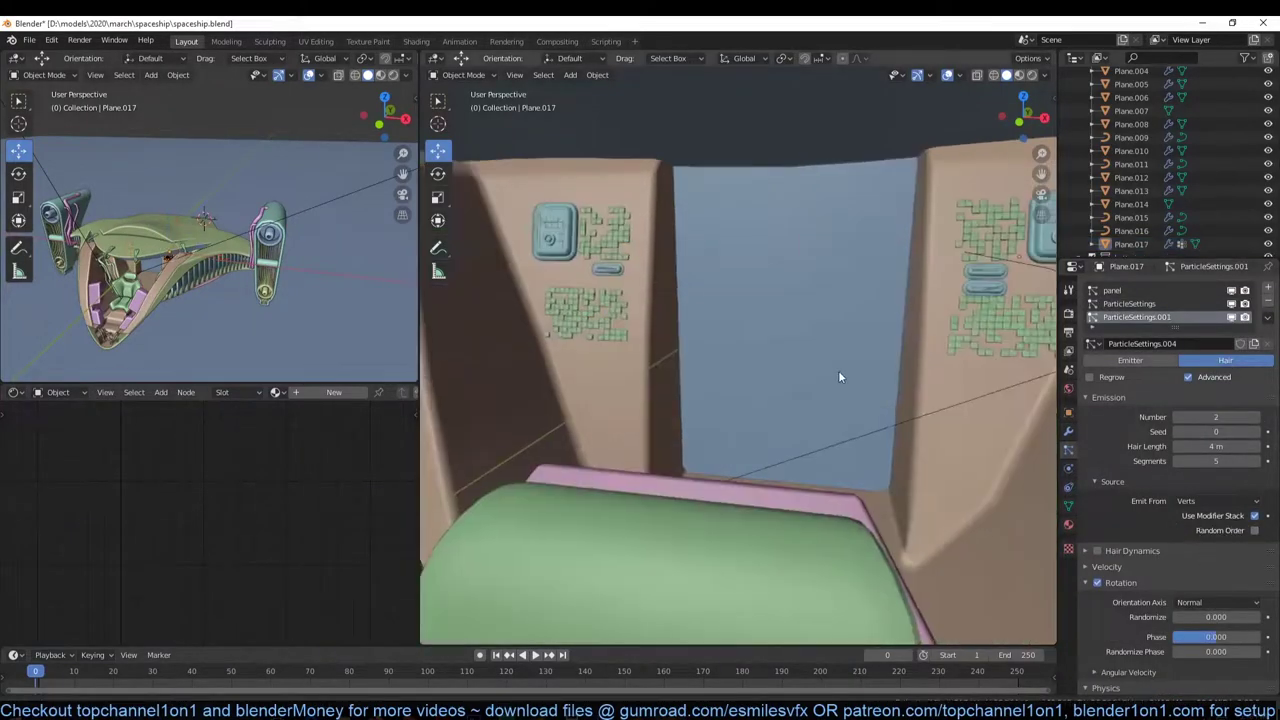
middle_drag(838, 370, 784, 334)
middle_drag(931, 417, 868, 386)
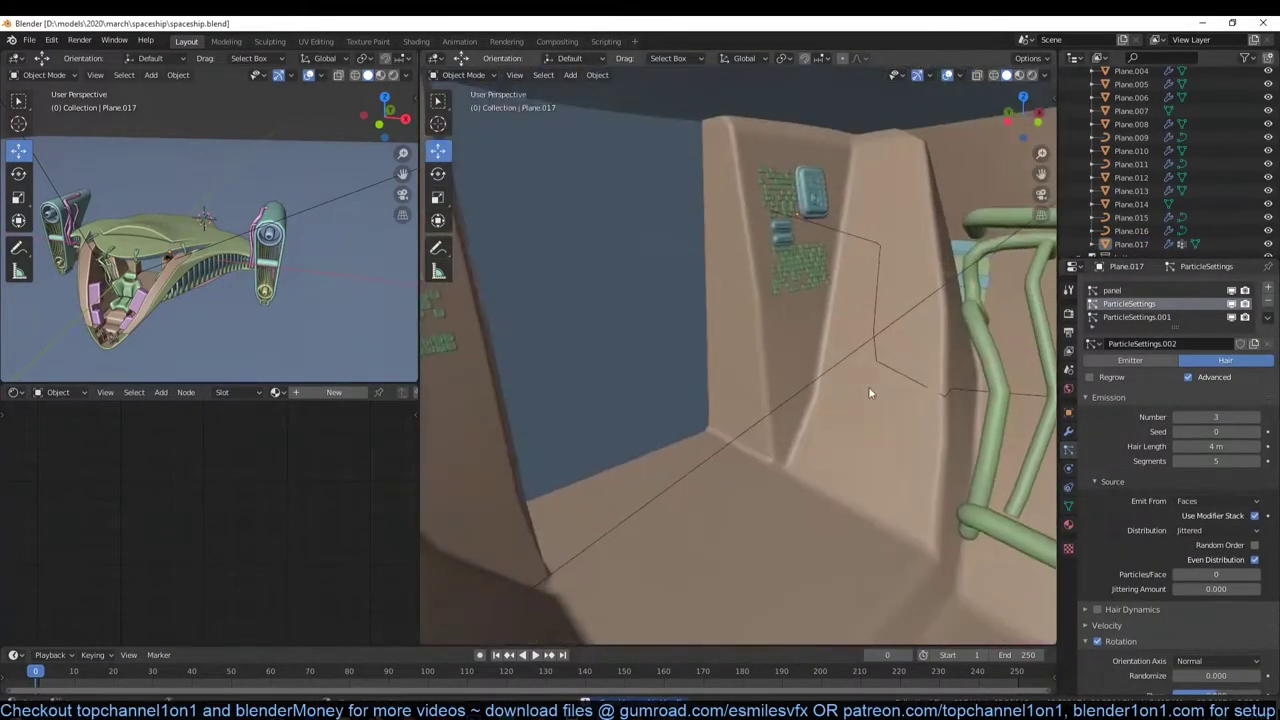
key(Tab)
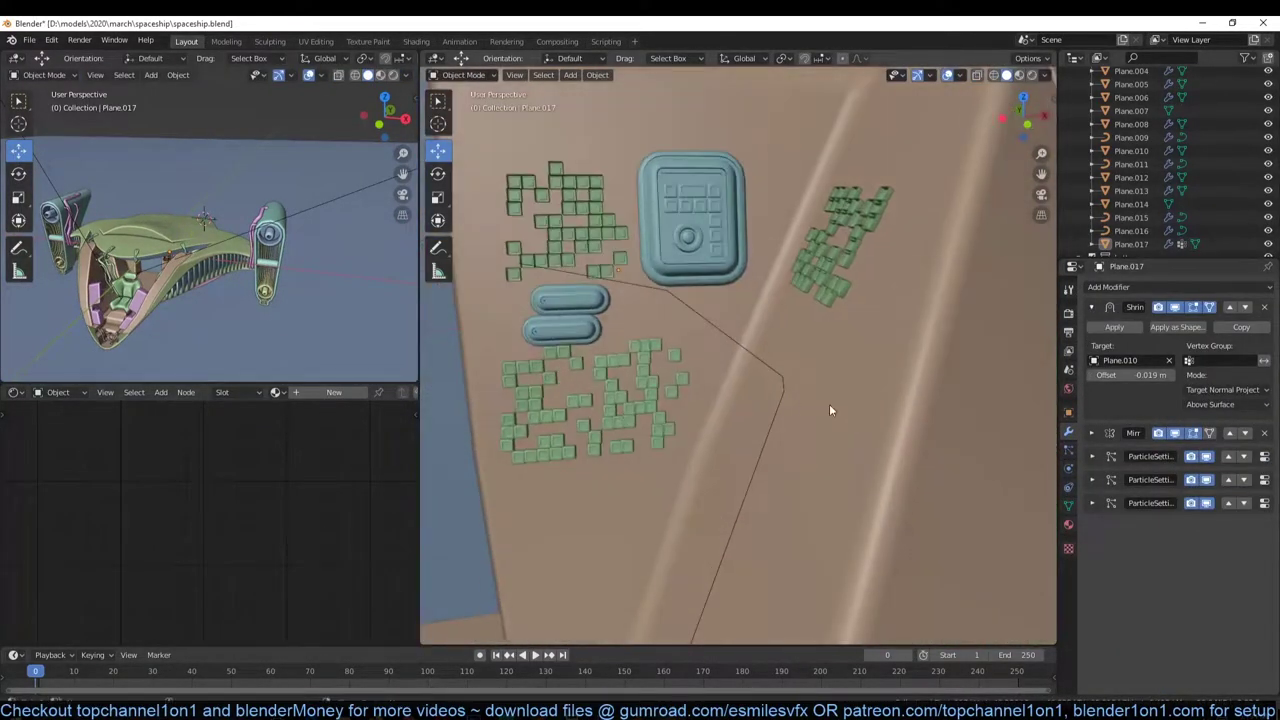
Duplicate the emitter faces beside the button panel to add a new green tile cluster
key(Tab)
mouse_move(822, 267)
middle_down()
mouse_move(794, 415)
mouse_move(686, 268)
mouse_move(818, 380)
middle_up()
key(shift+d)
click(720, 300)
key(Tab)
click(1068, 449)
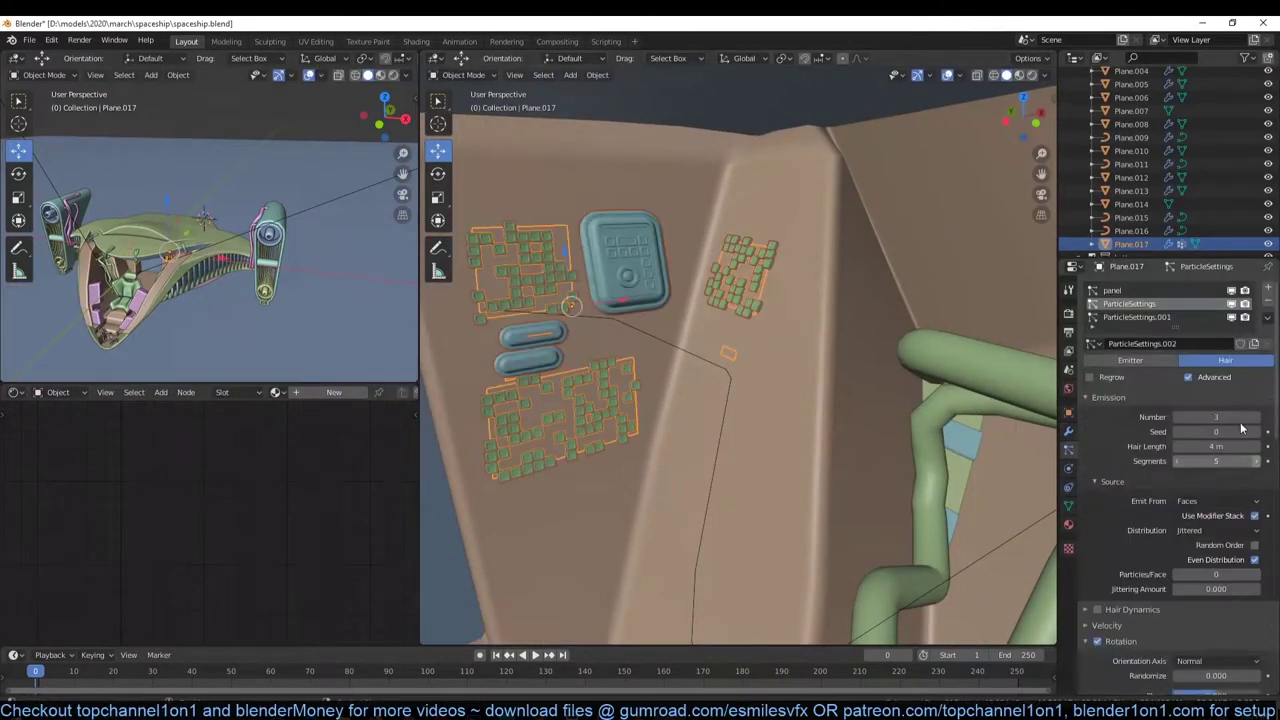
key(Tab)
mouse_move(728, 352)
middle_down()
mouse_move(755, 400)
mouse_move(704, 371)
mouse_move(976, 409)
mouse_move(920, 410)
mouse_move(769, 526)
mouse_move(664, 340)
middle_up()
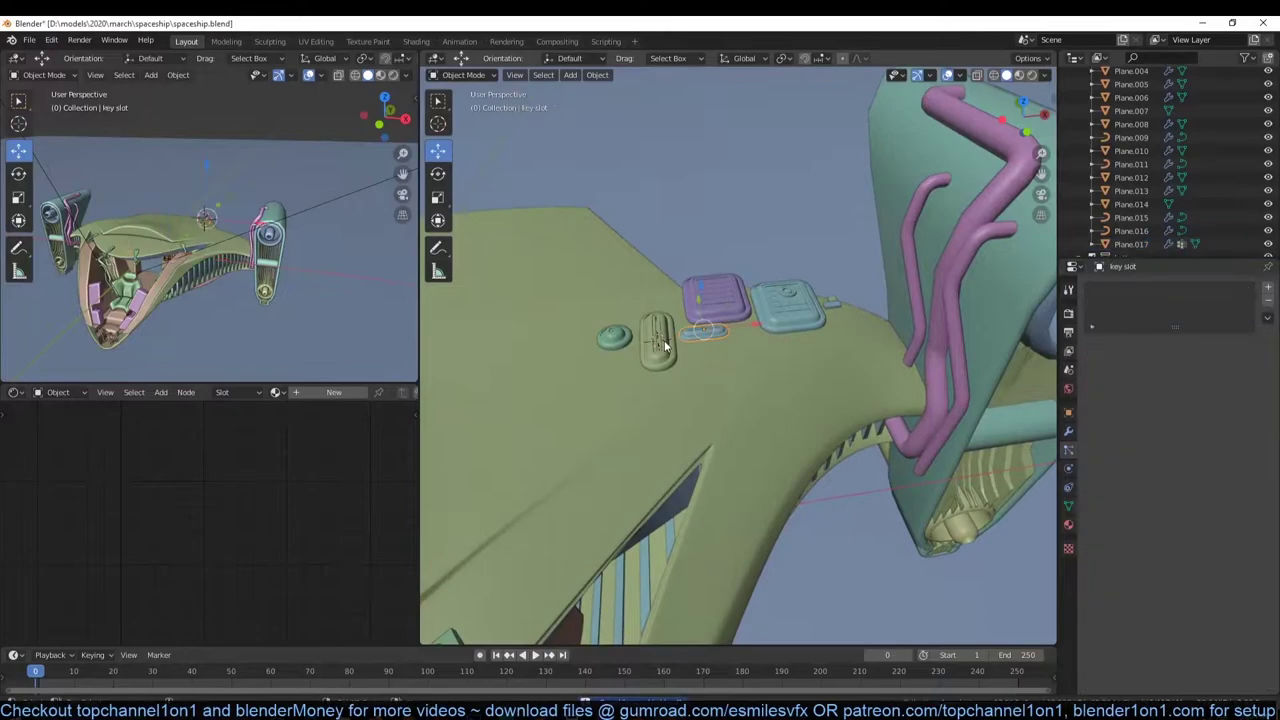
Select the key slot object and check how the wall panel's particles are rendered
click(766, 325)
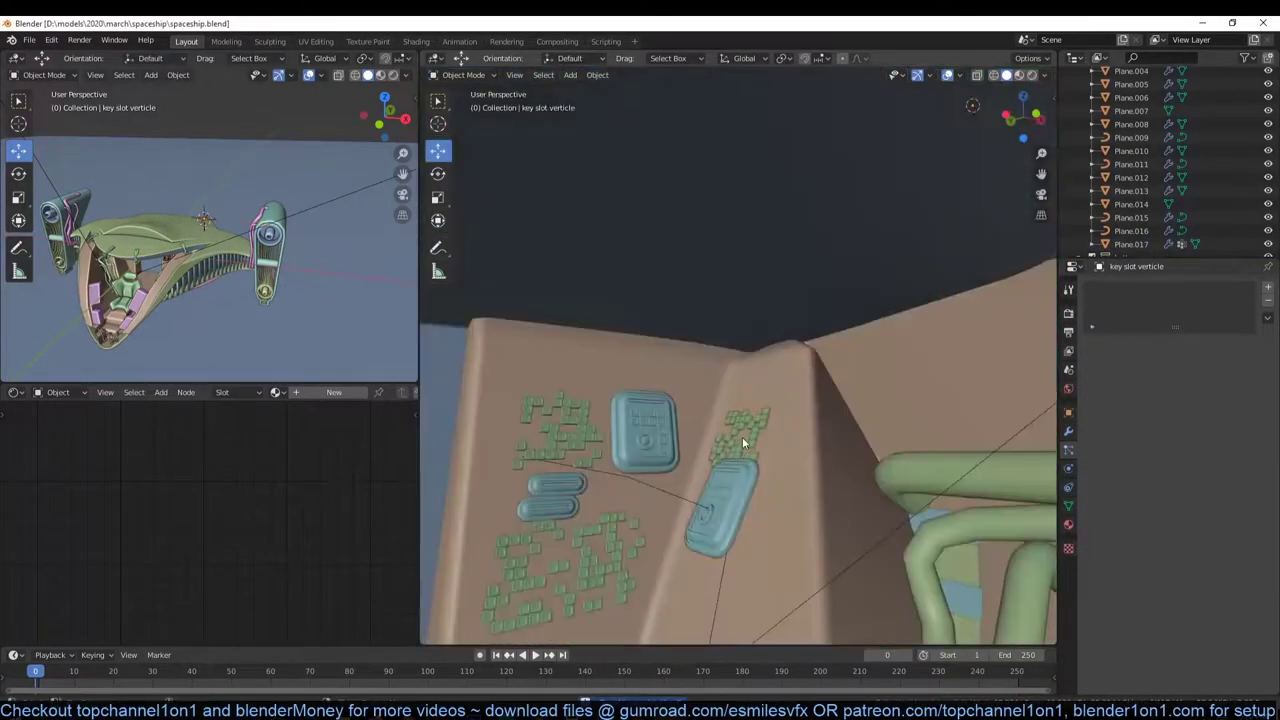
click(1216, 480)
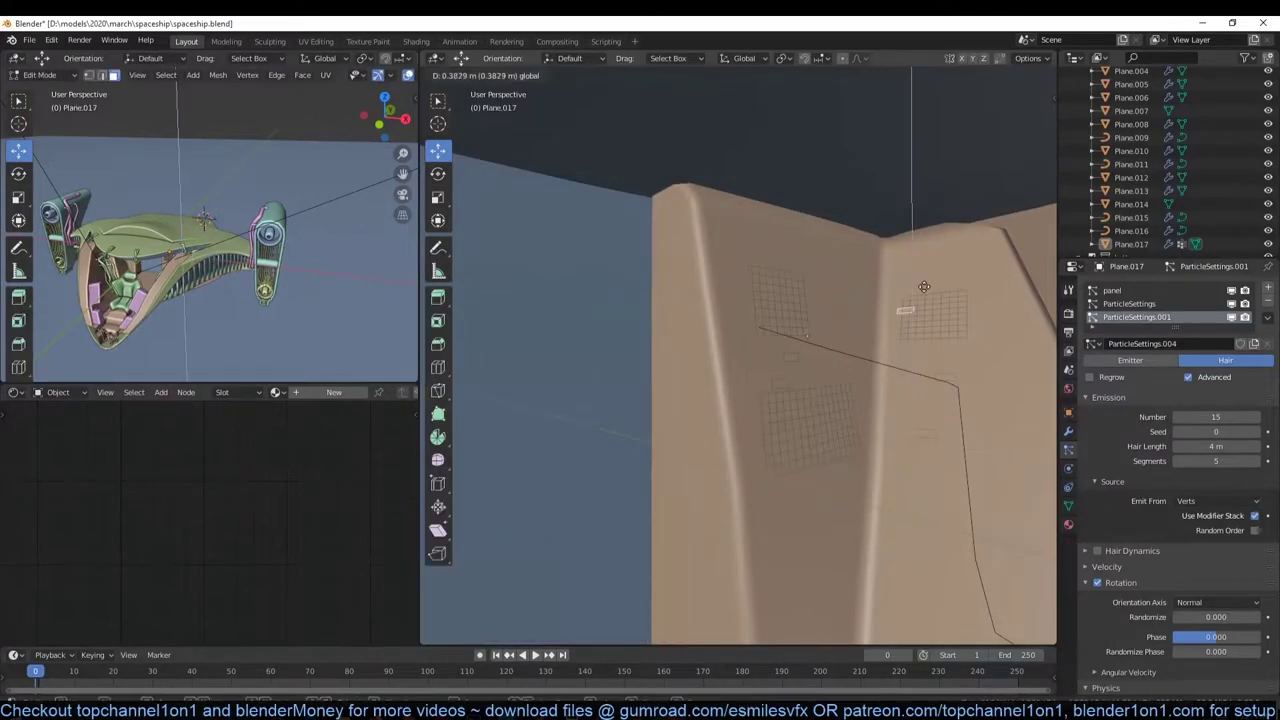
mouse_move(868, 255)
middle_down()
mouse_move(842, 450)
mouse_move(942, 407)
middle_up()
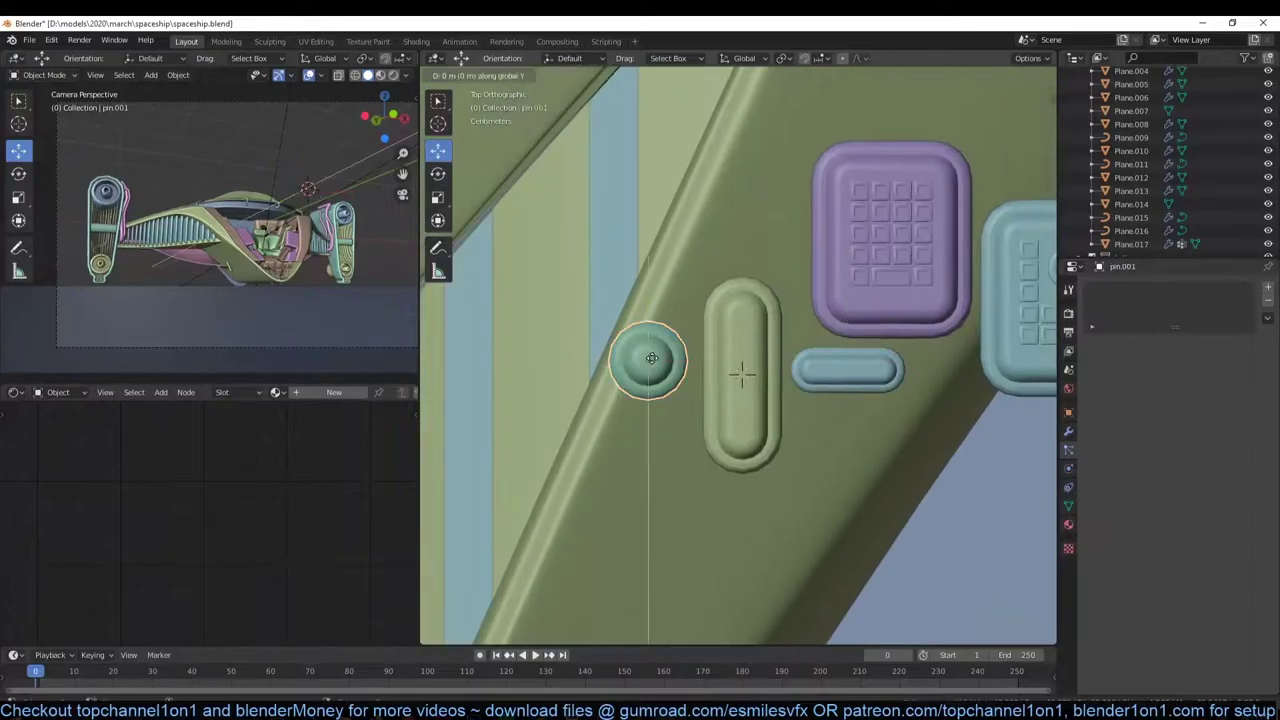
Edit the control pin mesh with see-through wireframe display to reach its knob
key(Tab)
middle_drag(730, 428, 731, 342)
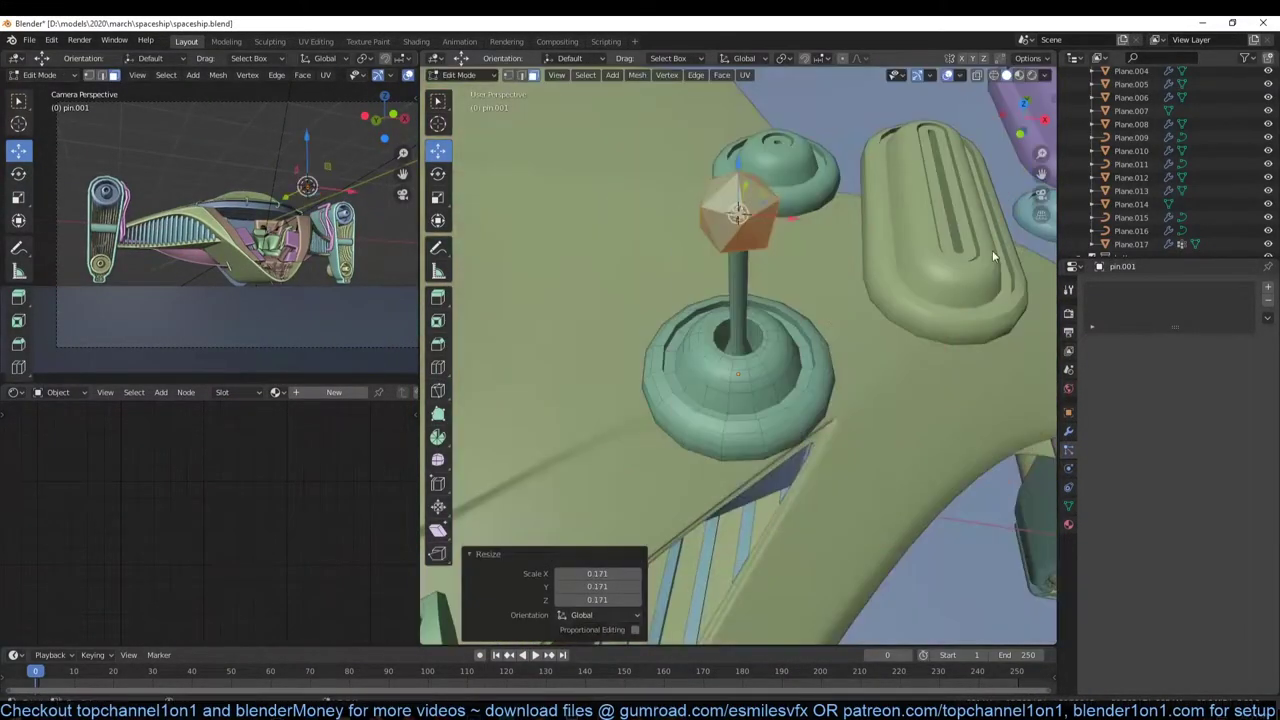
key(Tab)
key(shift+z)
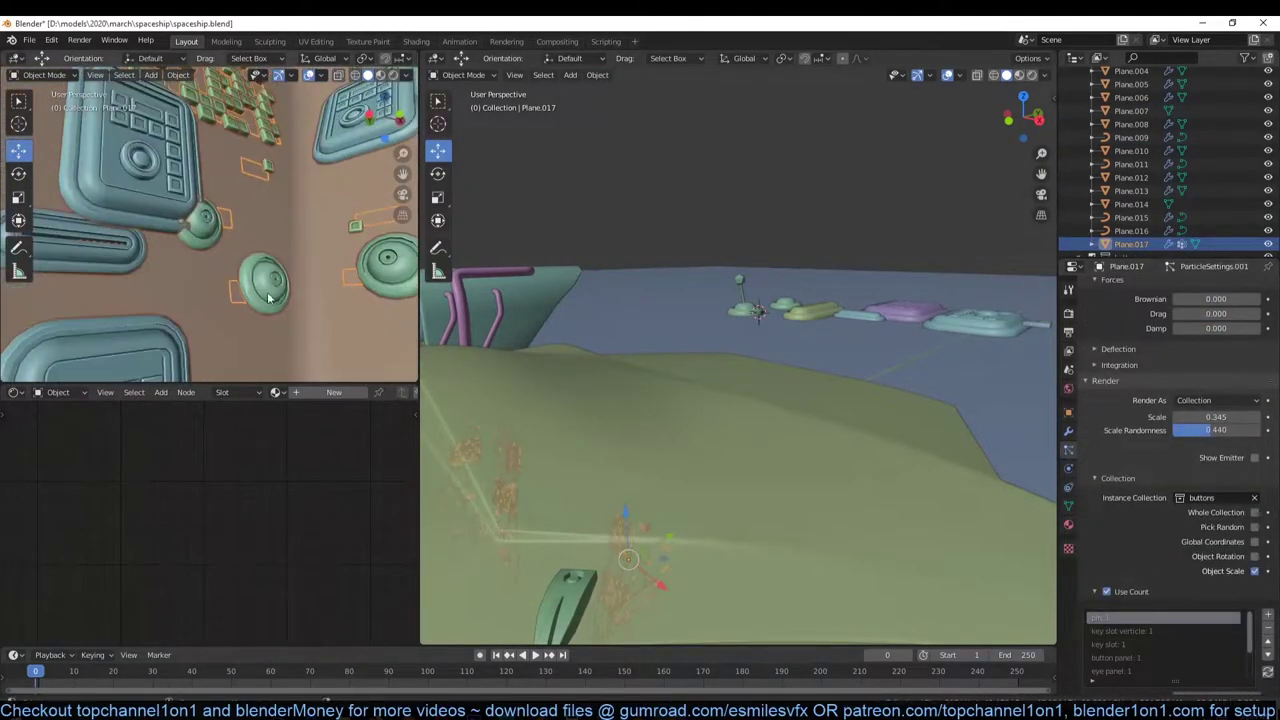
Duplicate the control pin in place and scale the copy up
click(737, 310)
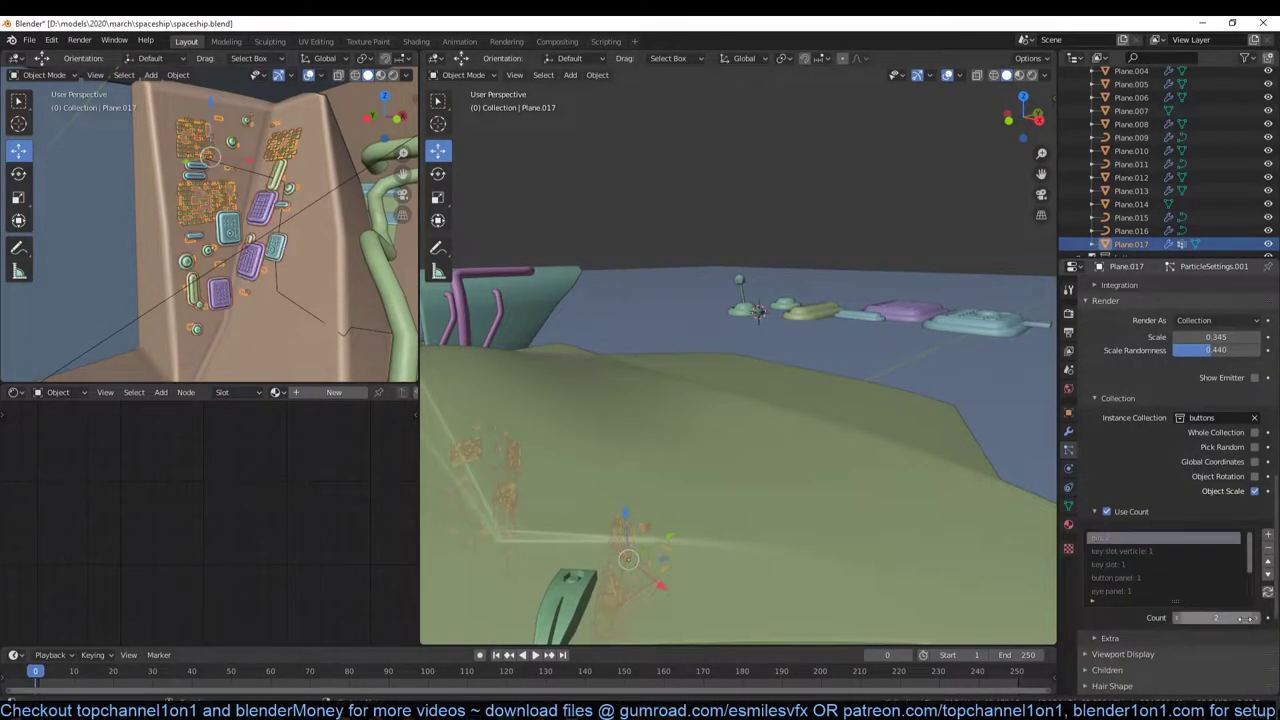
middle_drag(130, 292, 196, 286)
click(725, 350)
key(shift+d)
right_click(762, 370)
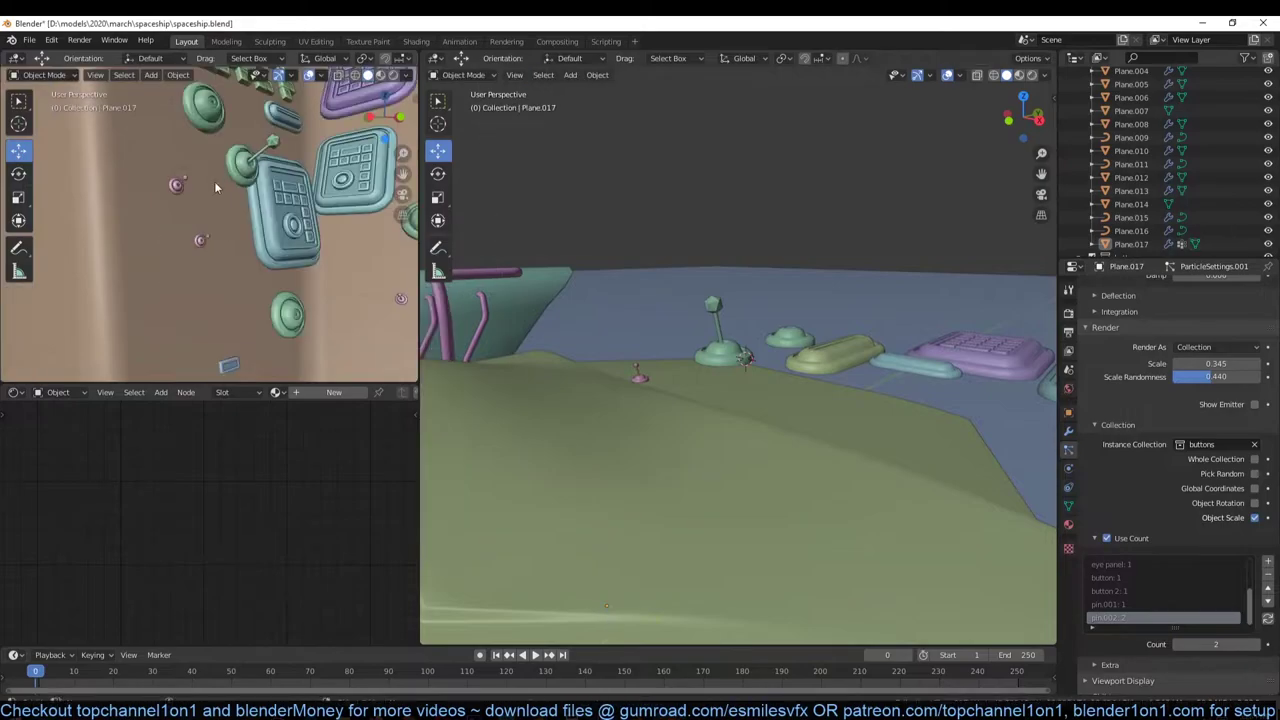
key(s)
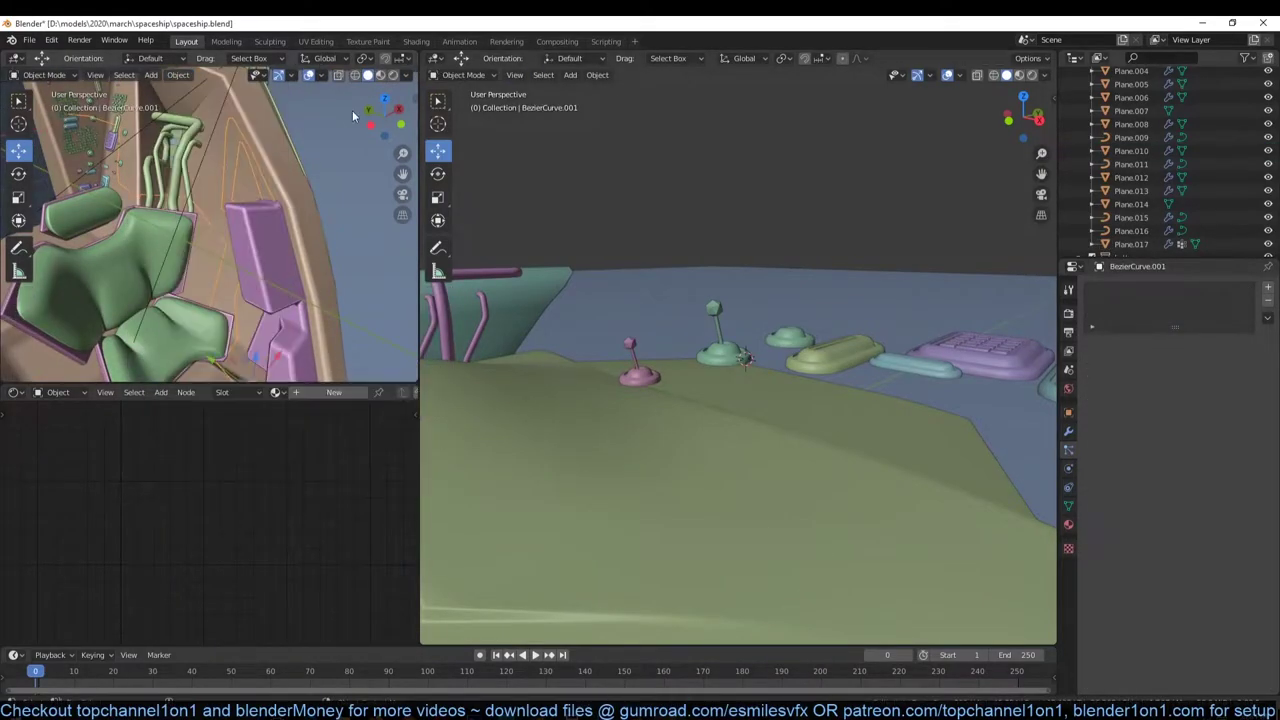
Duplicate the cable curve in place and apply smooth shading to it
mouse_move(352, 110)
middle_down()
mouse_move(339, 190)
mouse_move(358, 275)
mouse_move(380, 300)
middle_up()
click(597, 75)
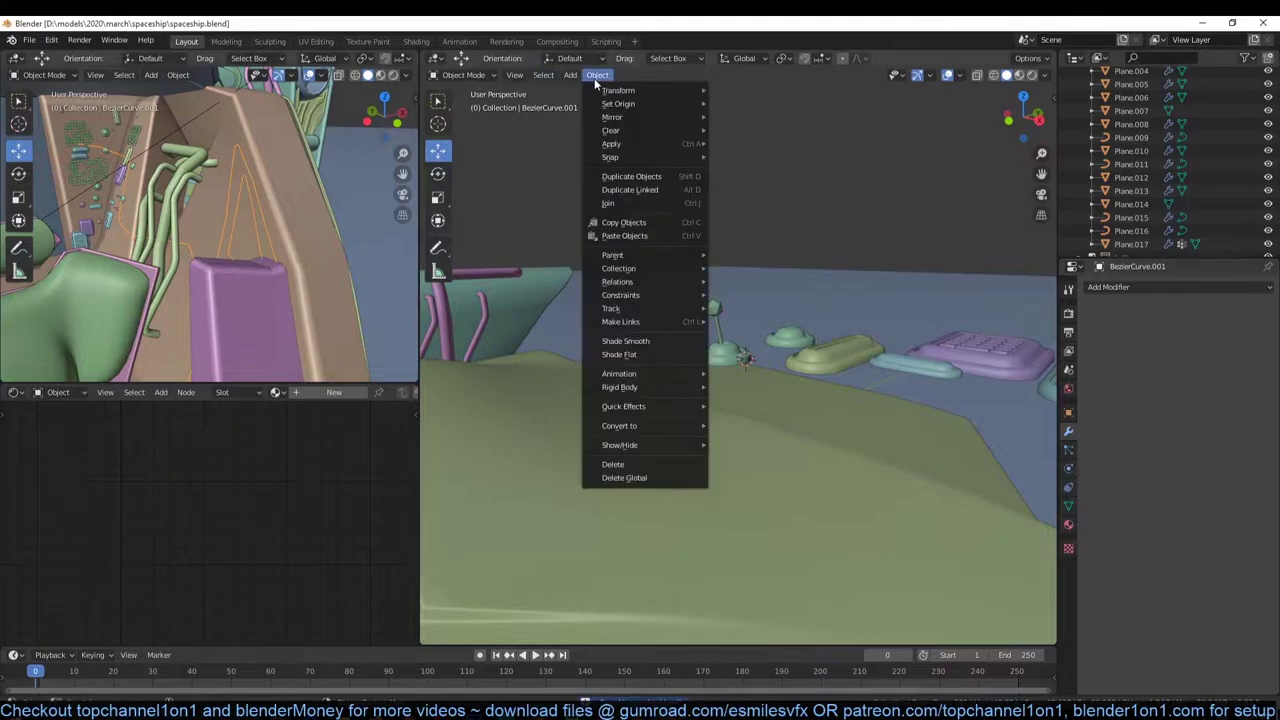
click(625, 176)
click(734, 425)
click(1068, 487)
middle_drag(340, 220, 303, 208)
click(178, 75)
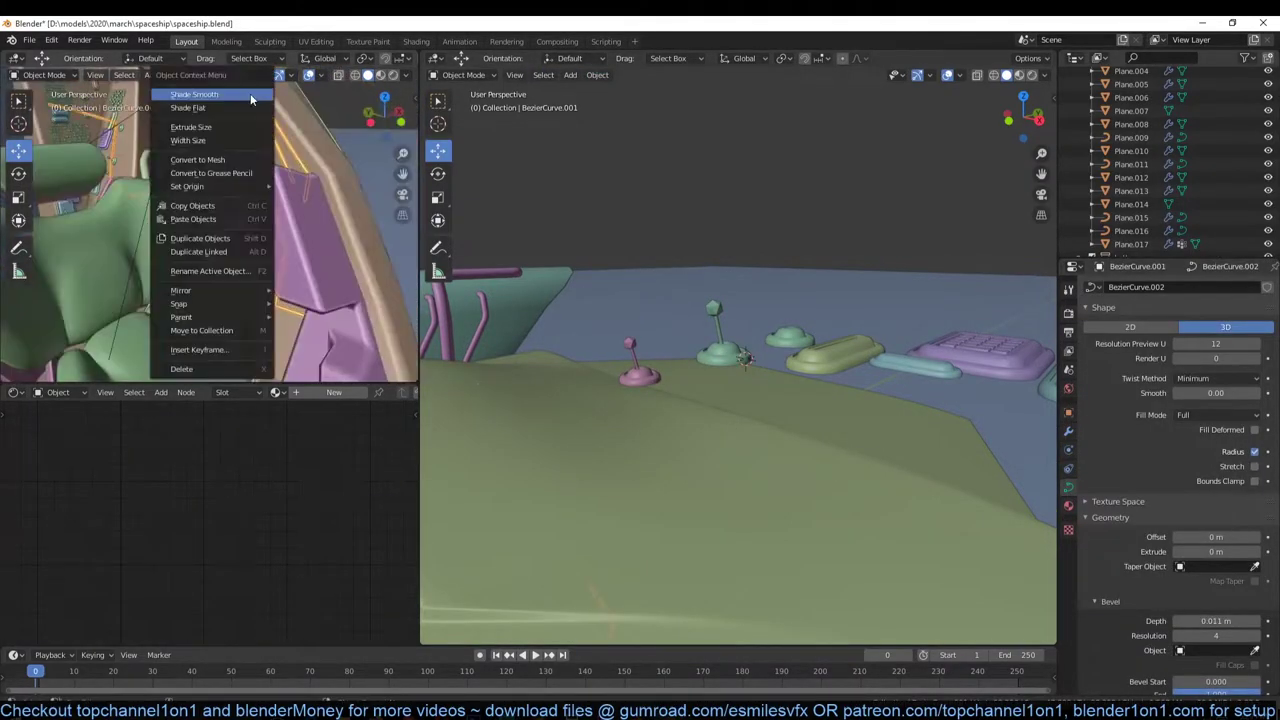
middle_drag(250, 93, 212, 230)
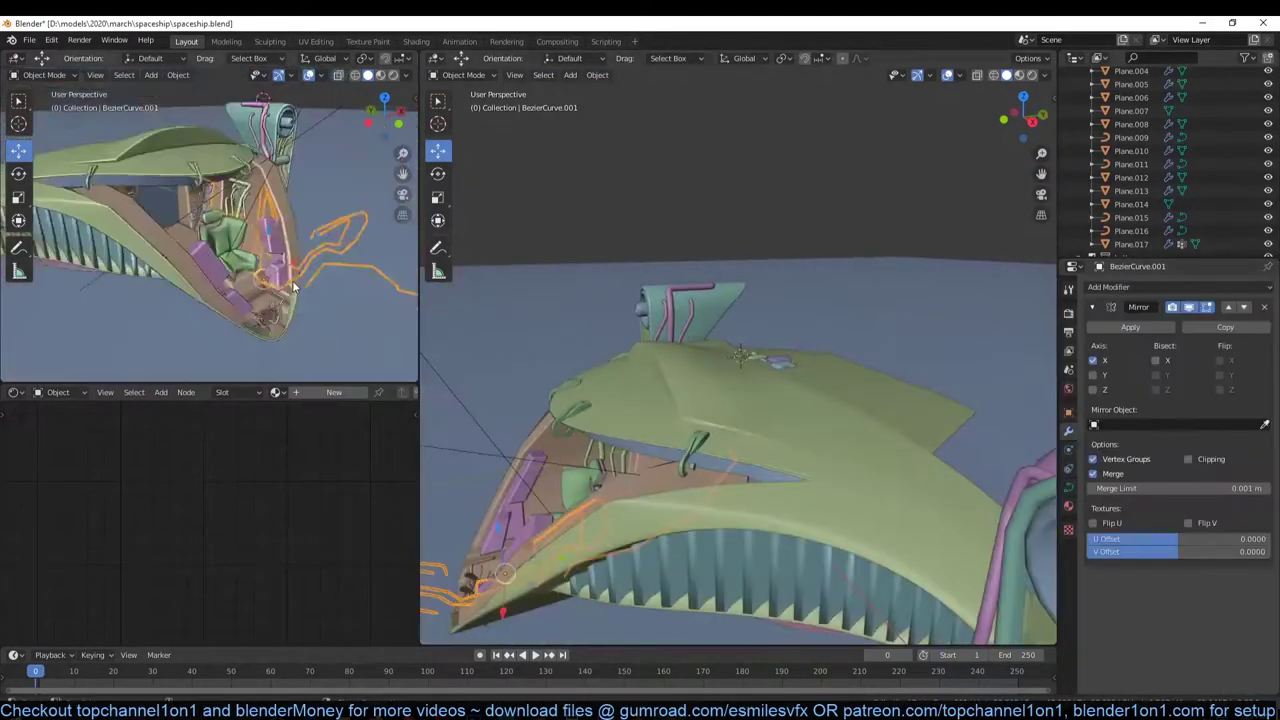
mouse_move(294, 287)
middle_down()
mouse_move(222, 186)
mouse_move(256, 280)
mouse_move(182, 242)
middle_up()
Duplicate the greeble wall panel as Plane.018
click(222, 186)
key(shift+d)
click(1172, 360)
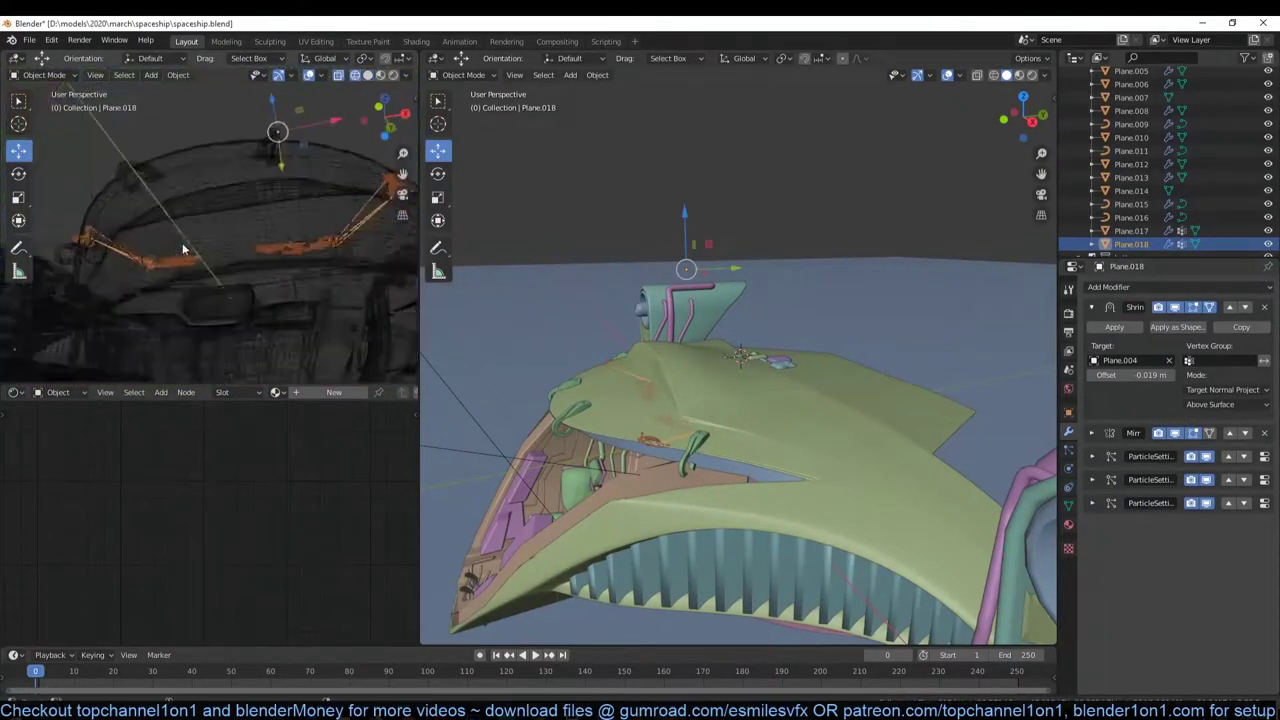
Wrap the copied button panel onto hull Plane.004 and check its object properties
click(250, 240)
click(1068, 412)
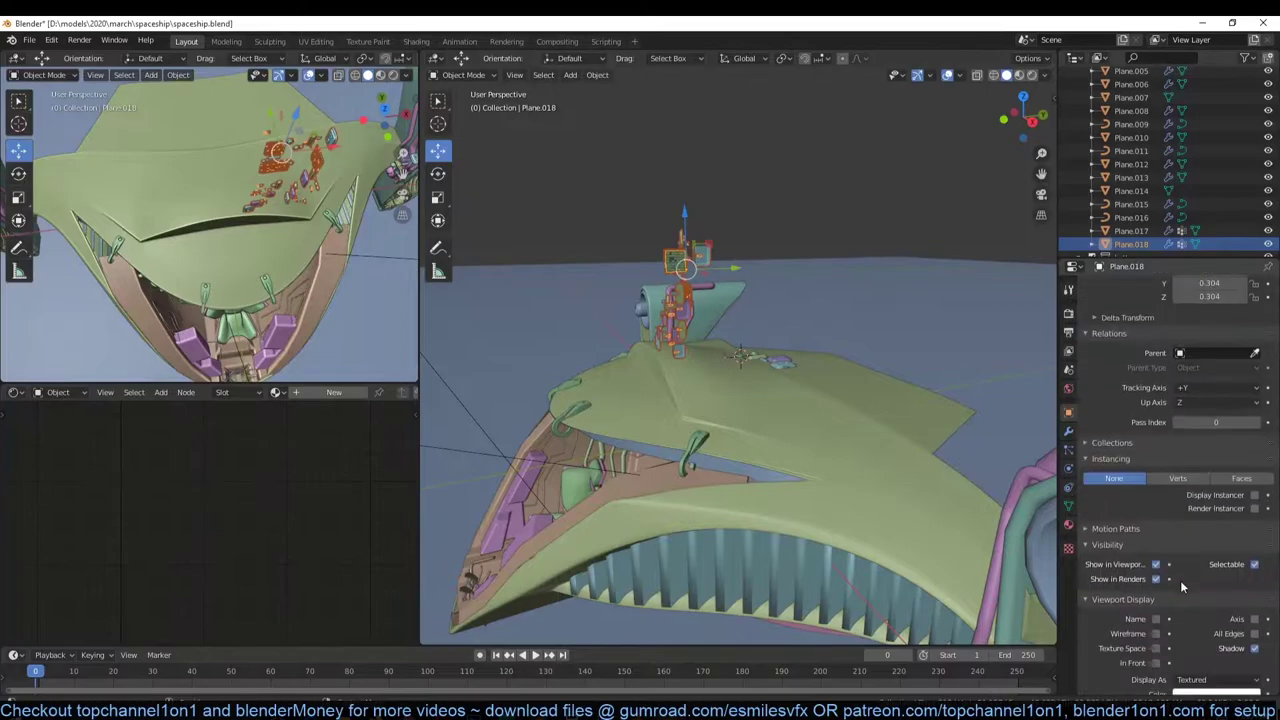
scroll(1180, 580, down, 2)
key(Tab)
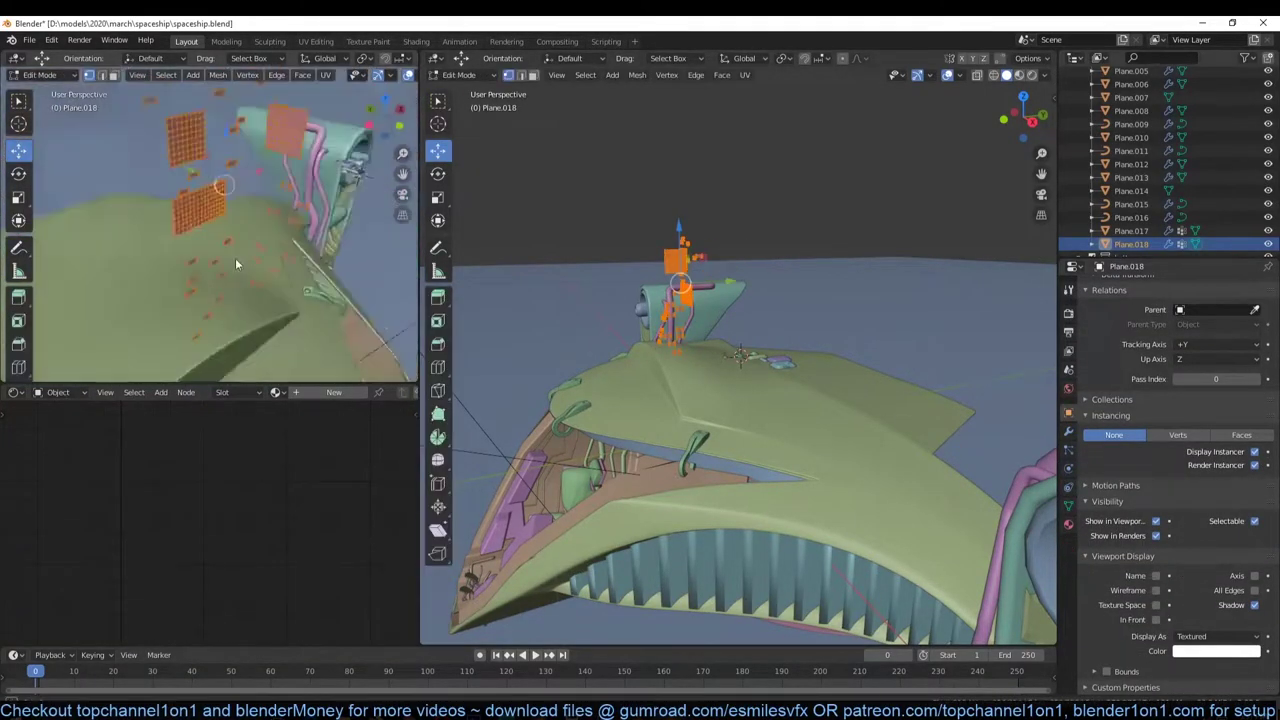
middle_drag(235, 258, 187, 118)
key(Tab)
middle_drag(273, 308, 200, 250)
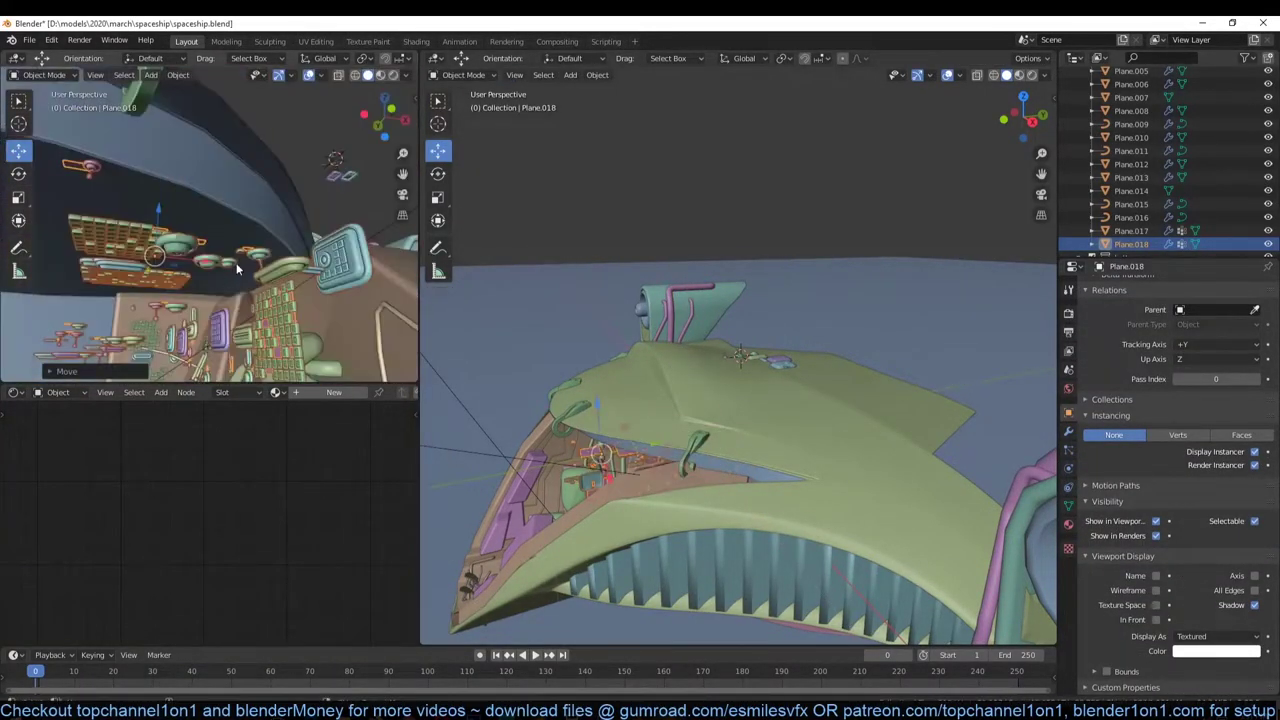
Select the ceiling button plane Plane.018 and isolate it in local view
click(1068, 432)
key(g)
key(Tab)
key(KP_1)
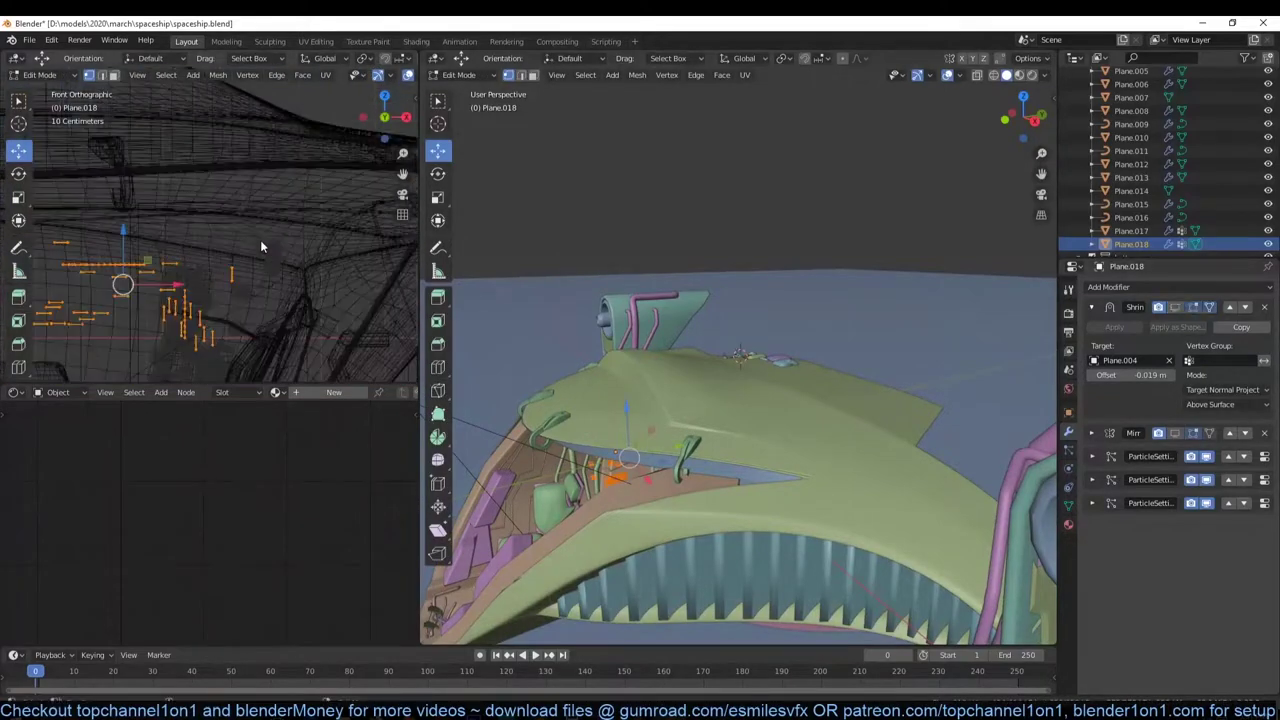
key(Tab)
middle_drag(222, 299, 261, 263)
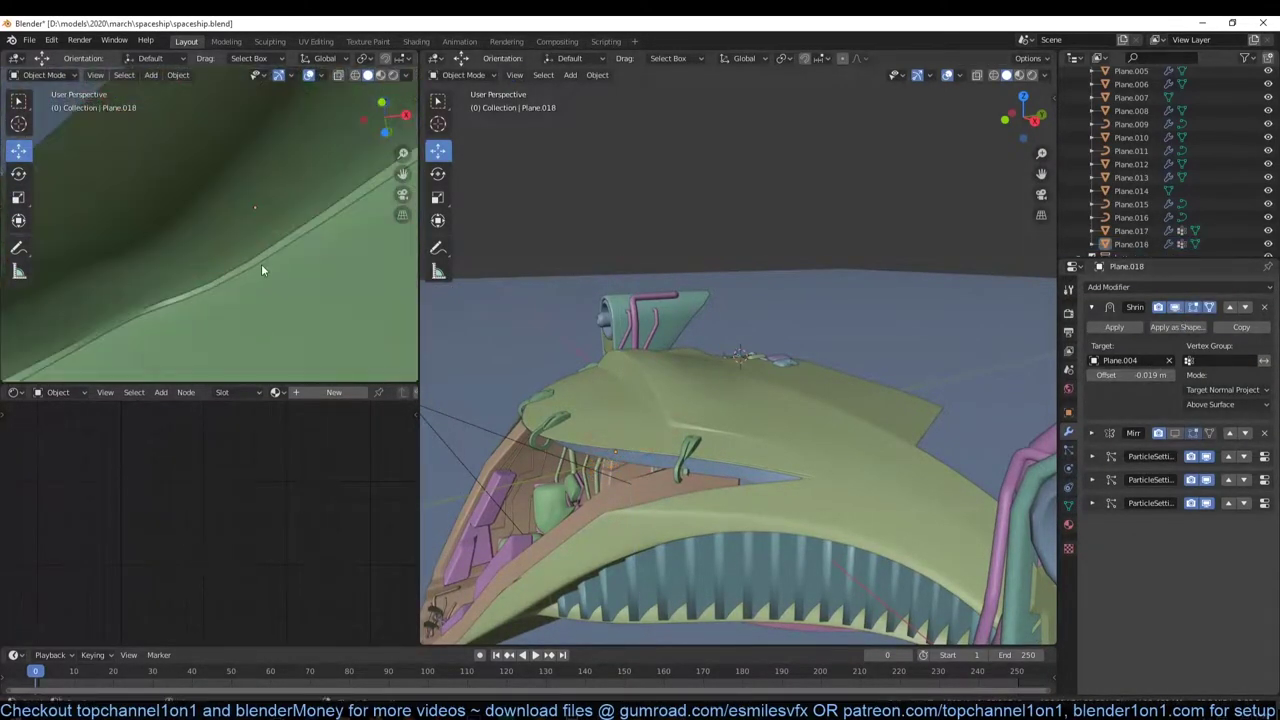
click(261, 263)
key(KP_Divide)
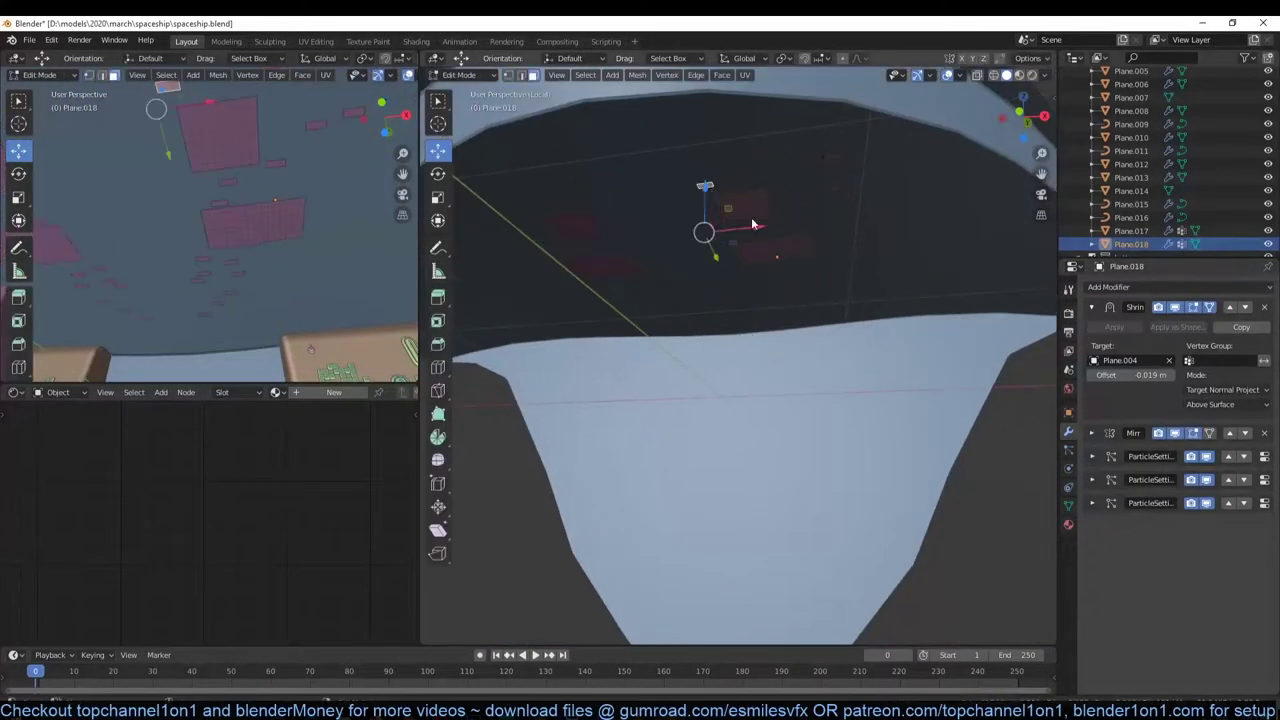
Move a ceiling panel face across the ceiling and duplicate it with Shift+D
middle_drag(753, 225, 704, 231)
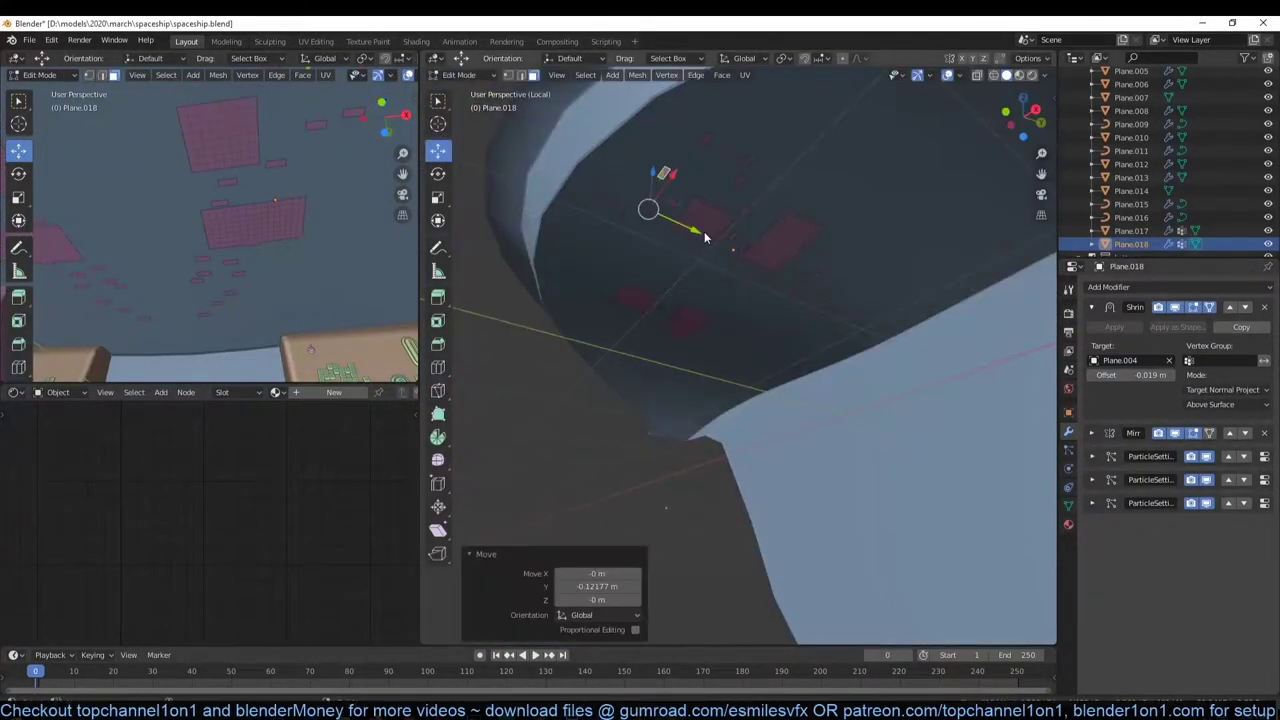
click(789, 240)
drag(789, 240, 759, 253)
middle_drag(759, 253, 773, 287)
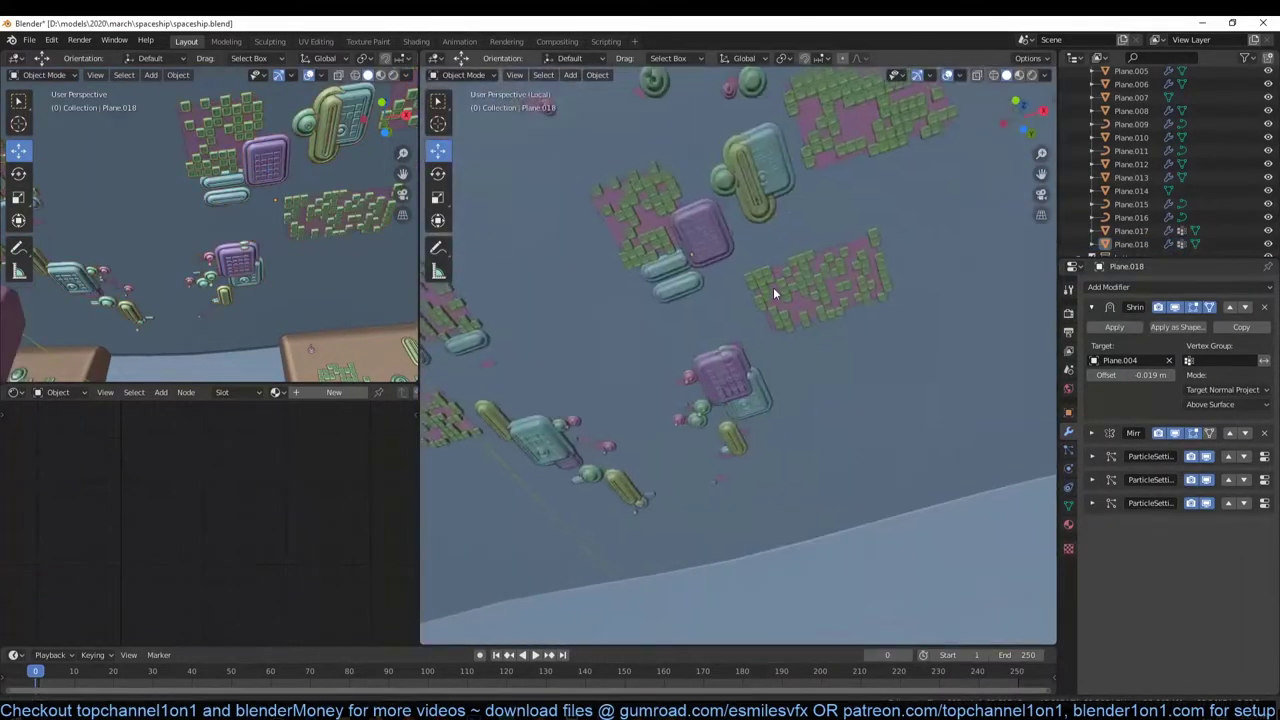
scroll(655, 312, up, 3)
middle_drag(655, 312, 640, 250)
key(shift+d)
key(ctrl+z)
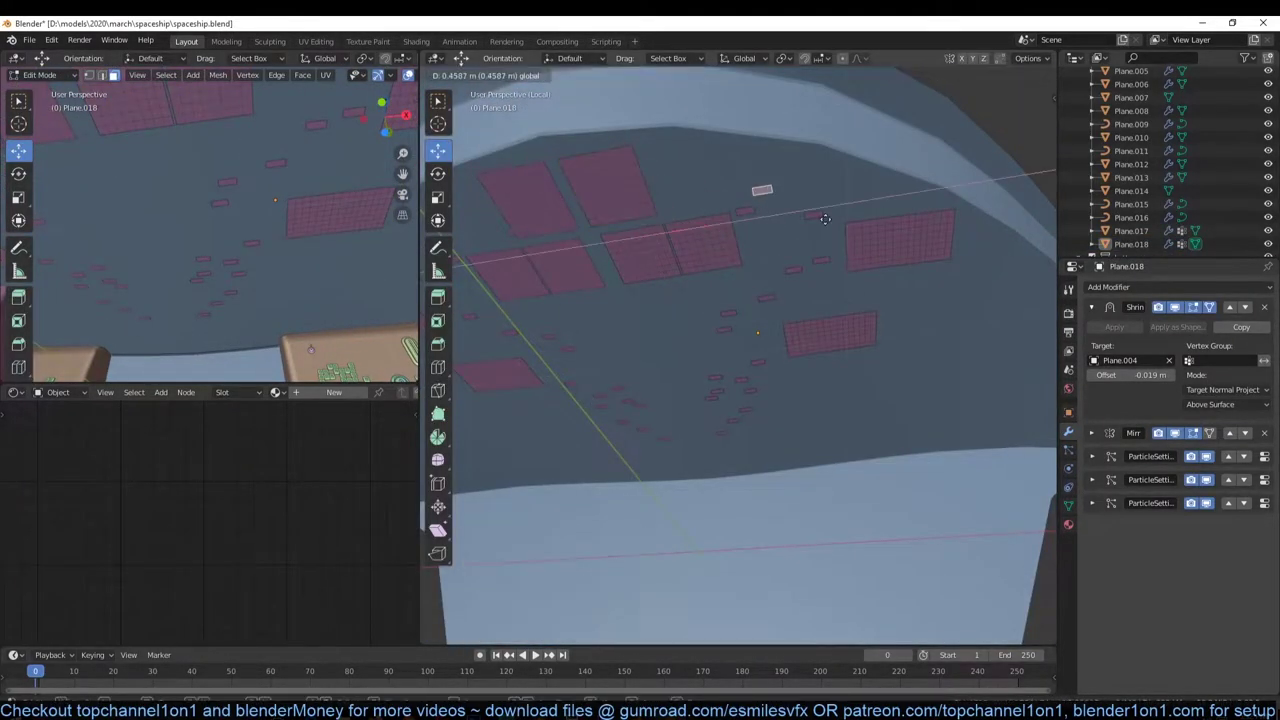
Select the whole connected panel island and place the duplicate further along the ceiling
key(1)
scroll(745, 176, down, 3)
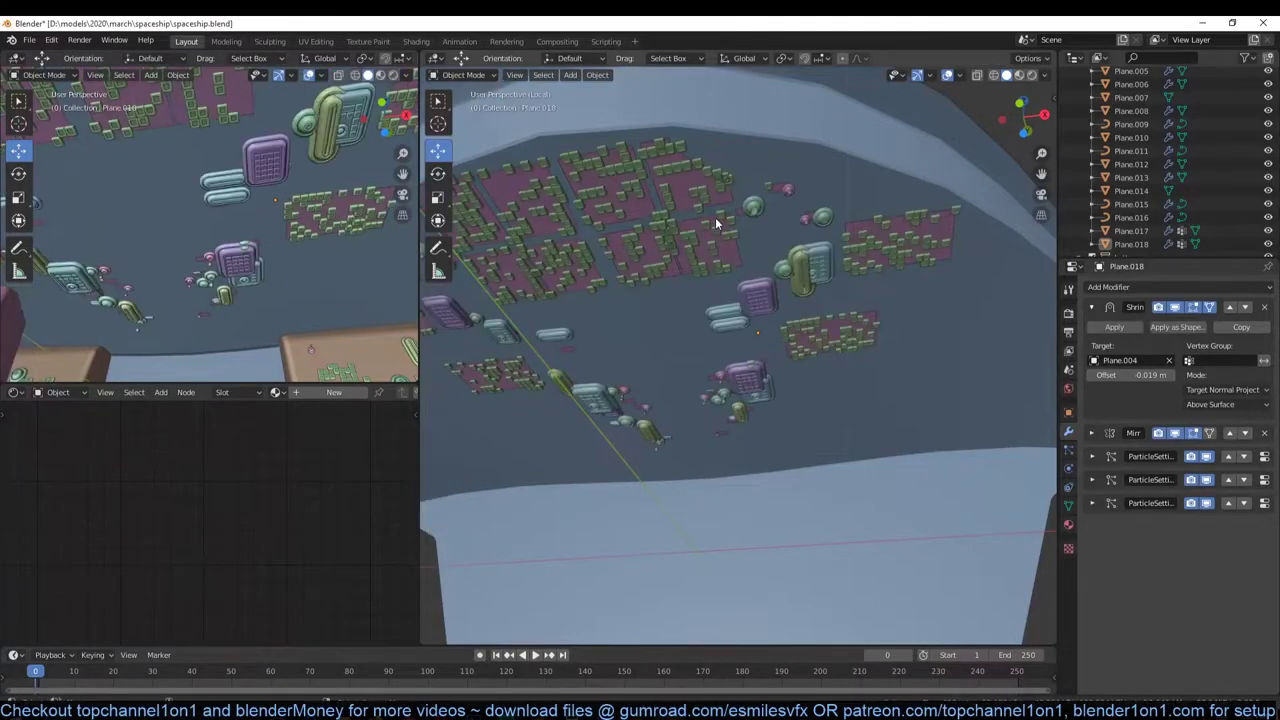
scroll(865, 282, up, 3)
key(ctrl+l)
key(Tab)
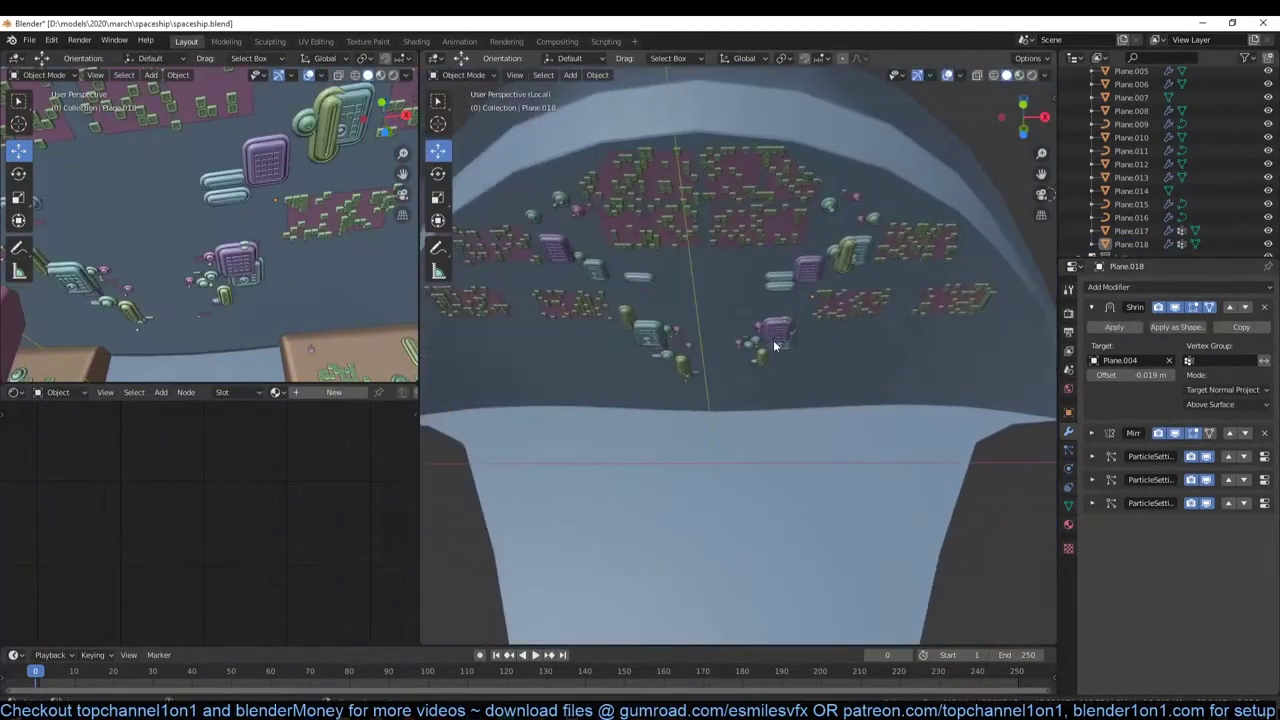
key(Tab)
key(Tab)
middle_drag(806, 323, 781, 403)
key(Tab)
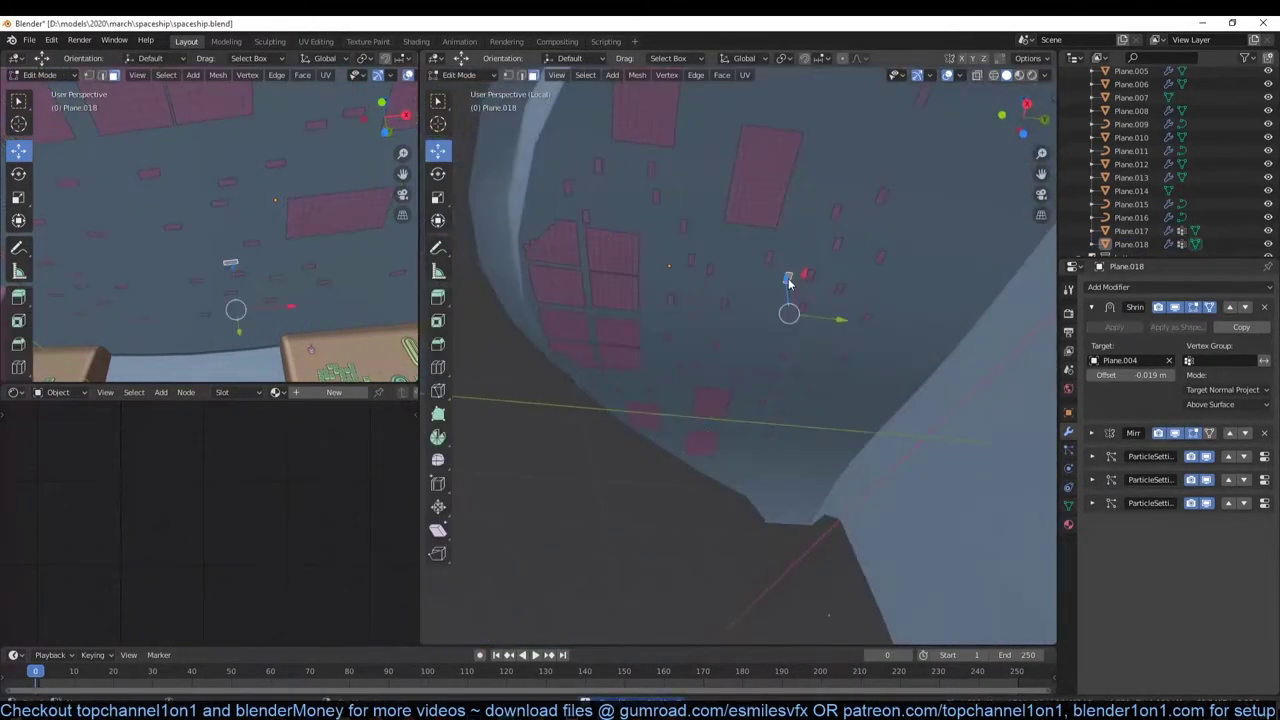
key(Tab)
Leave Edit Mode and return from local view to the full cockpit
key(Tab)
key(Tab)
key(Tab)
key(g)
click(938, 287)
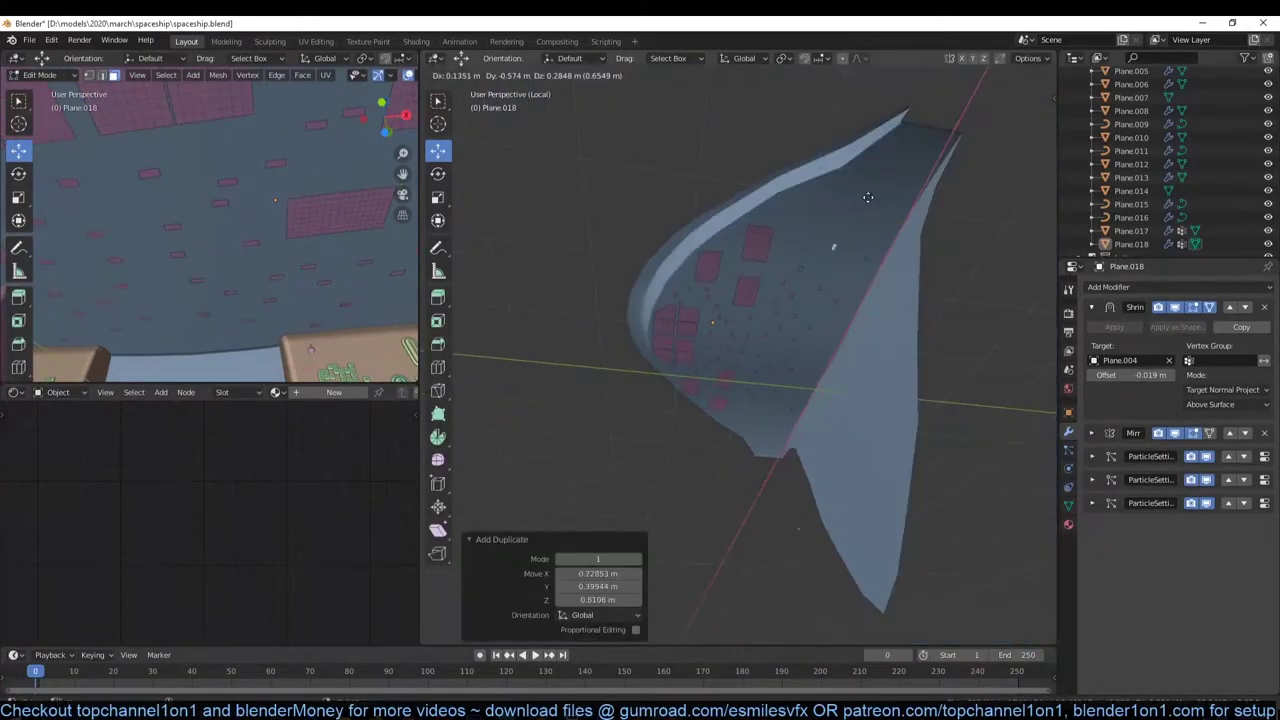
key(Tab)
scroll(625, 286, up, 5)
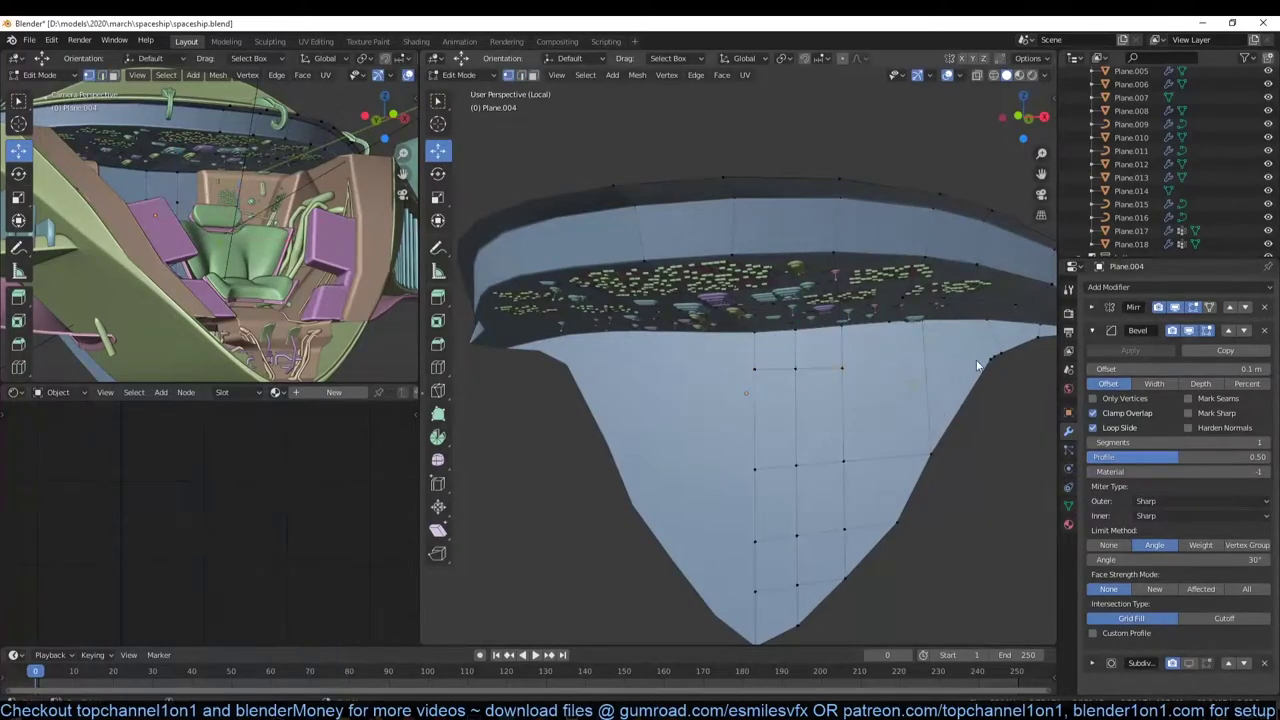
middle_drag(782, 344, 760, 402)
ctrl+middle_drag(925, 300, 937, 359)
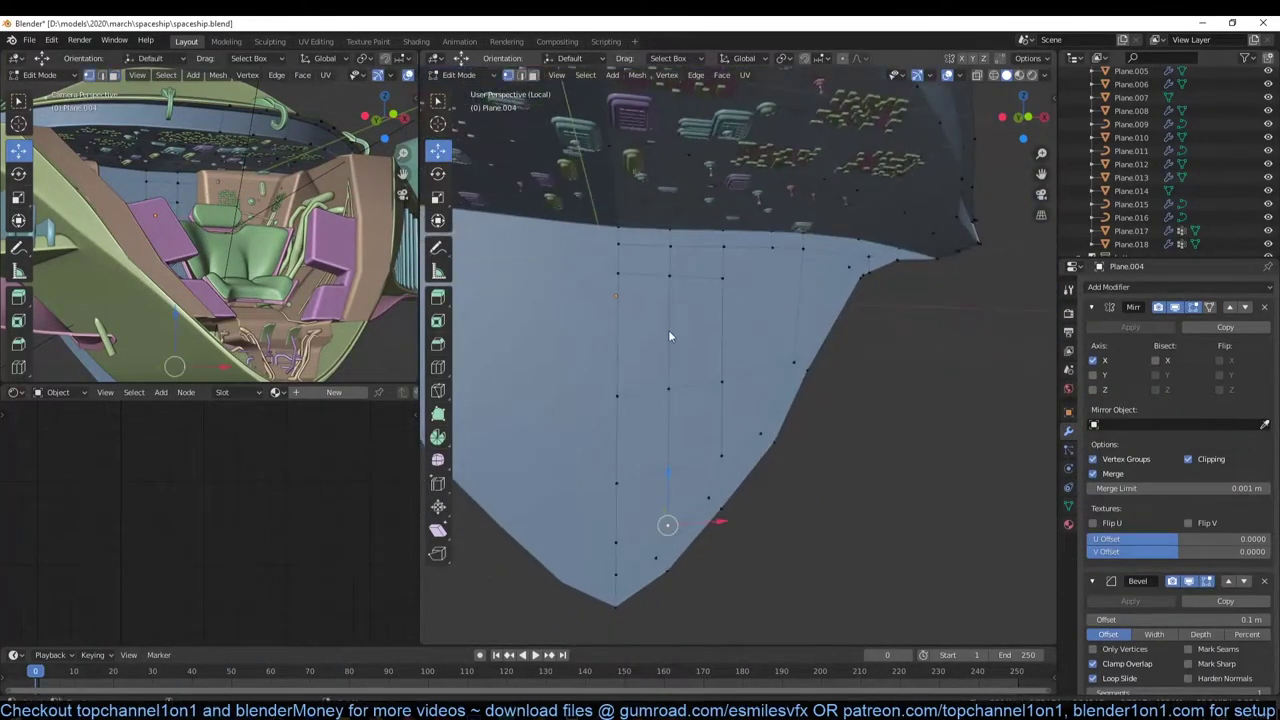
key(Tab)
key(KP_Divide)
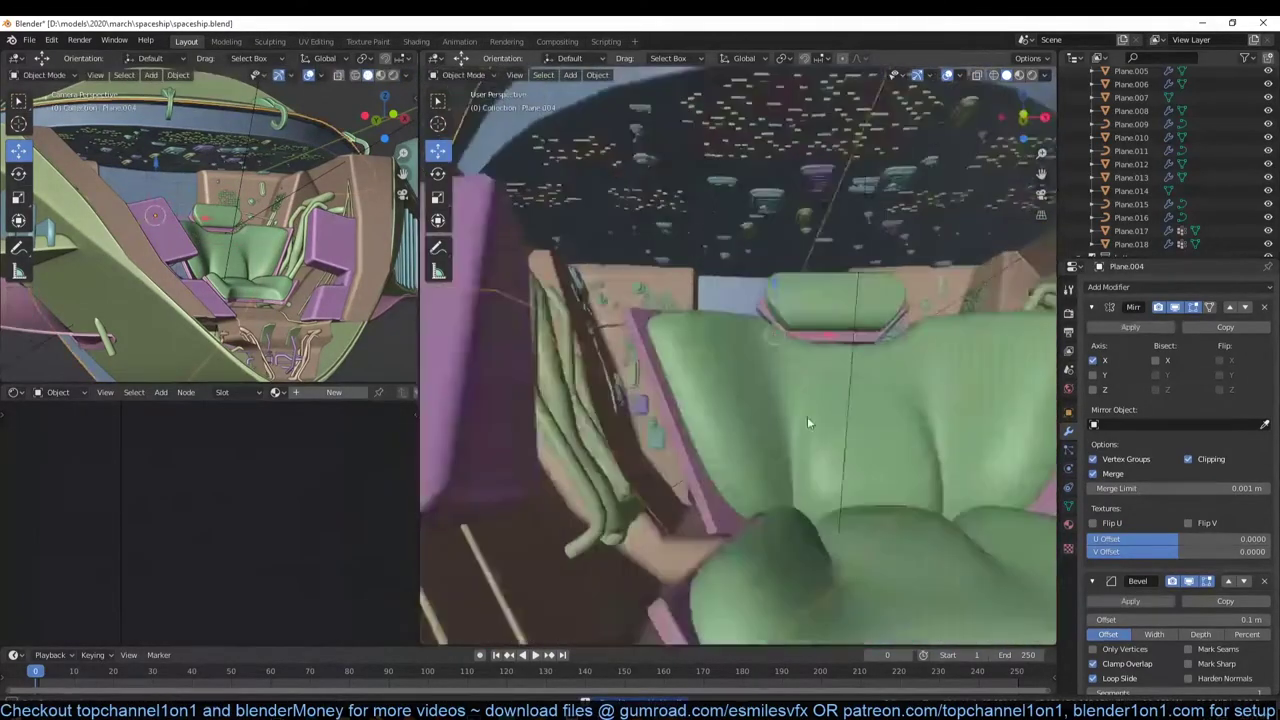
Select and frame the cable curve BezierCurve.001, then edit its control points from below
scroll(760, 505, down, 3)
click(610, 365)
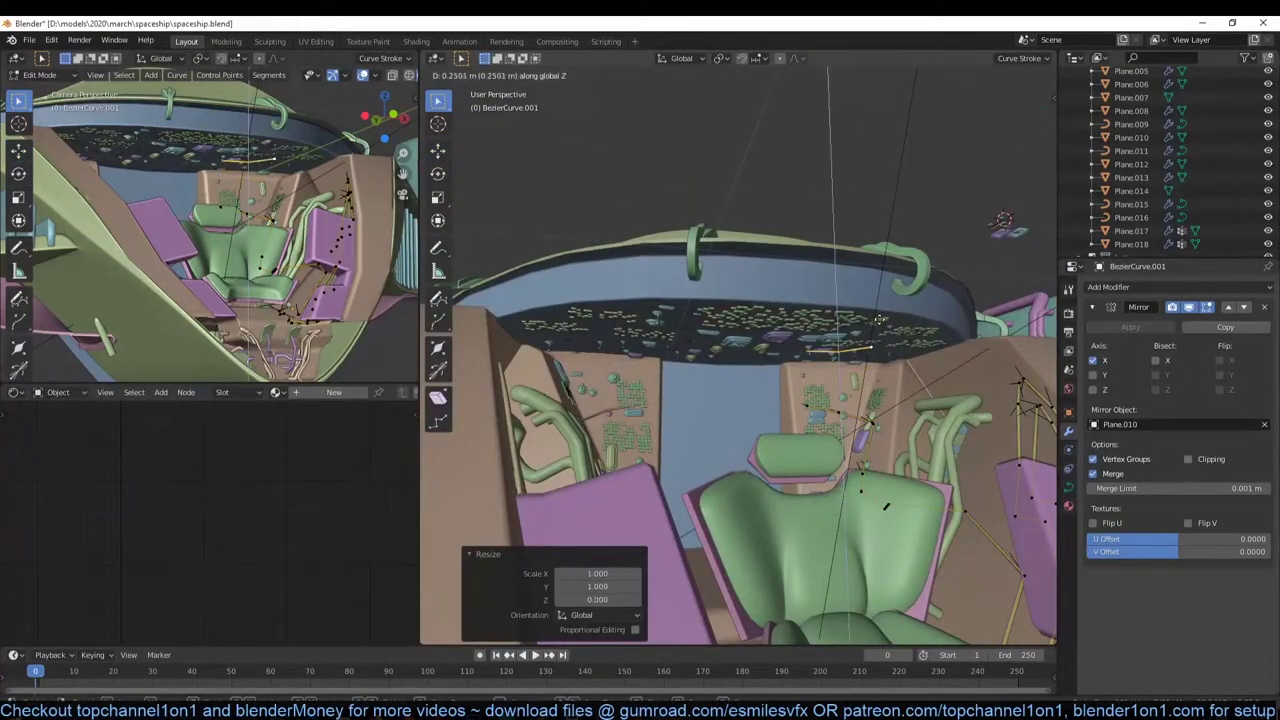
key(KP_Decimal)
middle_drag(816, 296, 786, 389)
scroll(786, 389, down, 3)
key(Tab)
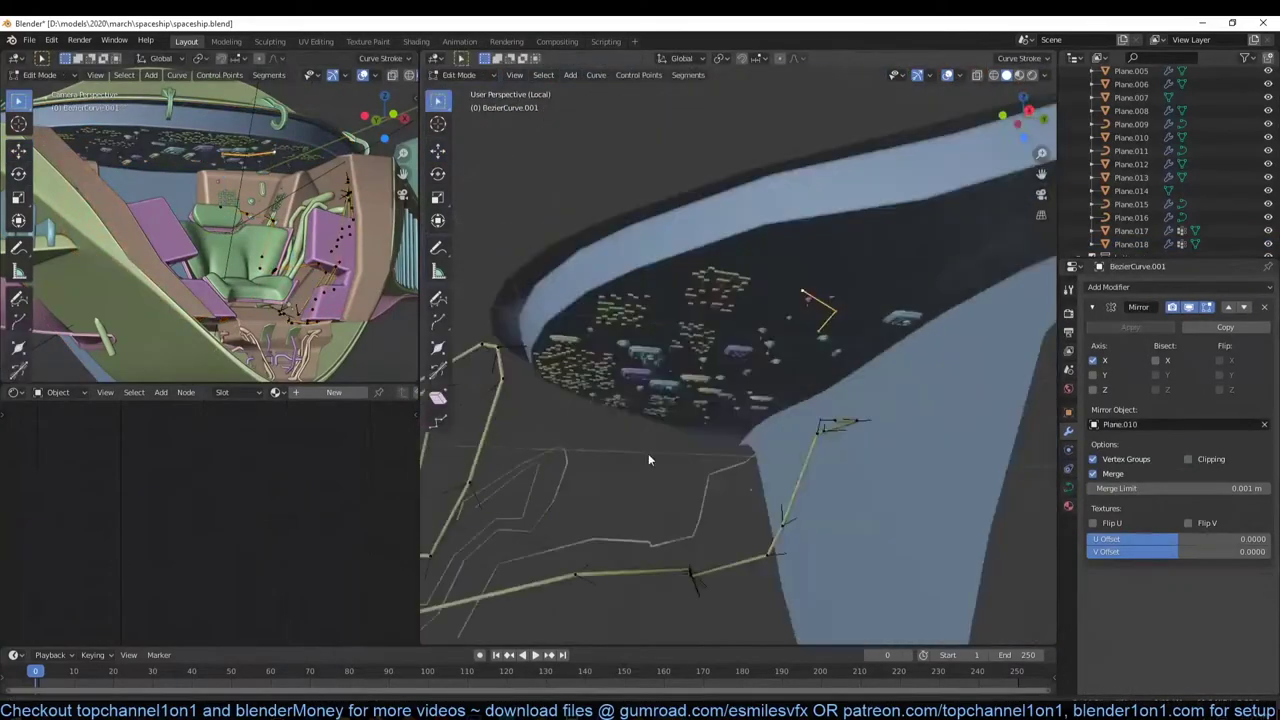
mouse_move(648, 453)
middle_down()
mouse_move(726, 516)
mouse_move(808, 453)
middle_up()
key(ctrl+KP_3)
drag(808, 453, 808, 453)
scroll(747, 487, up, 2)
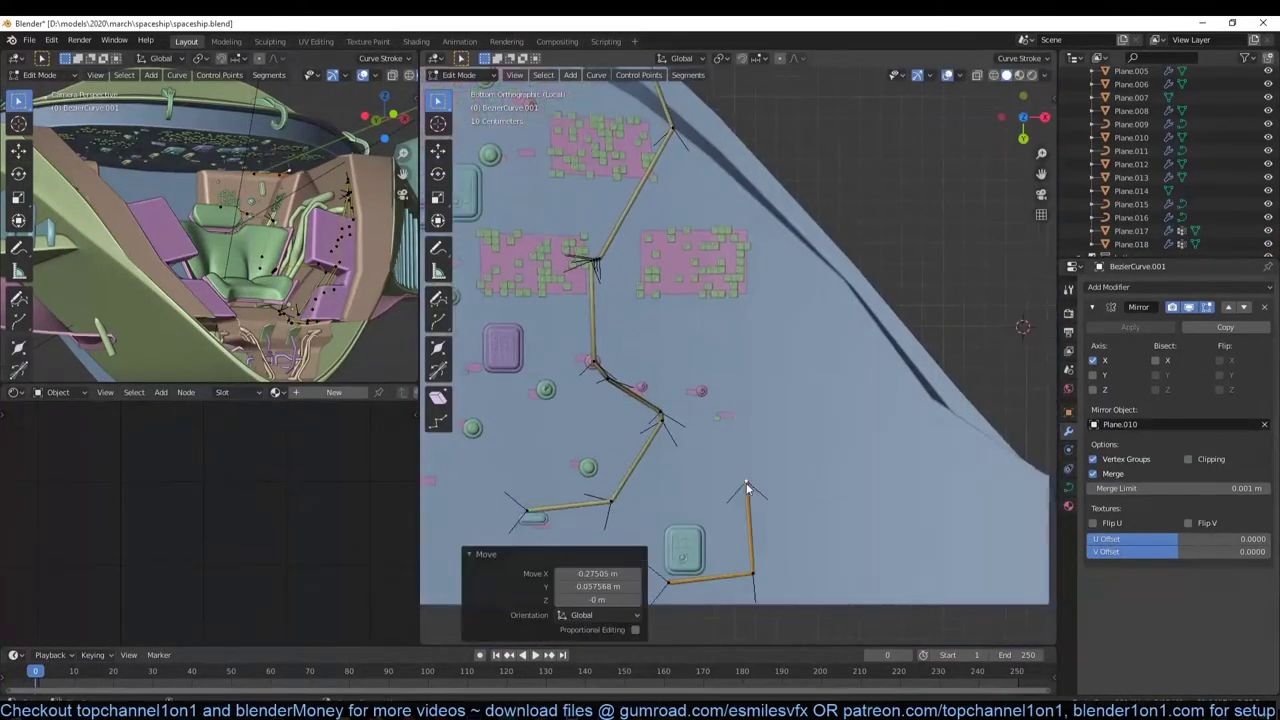
Extrude the cable end with new segments winding along the ceiling between the buttons
key(e)
click(535, 585)
shift+middle_drag(572, 548, 777, 528)
key(e)
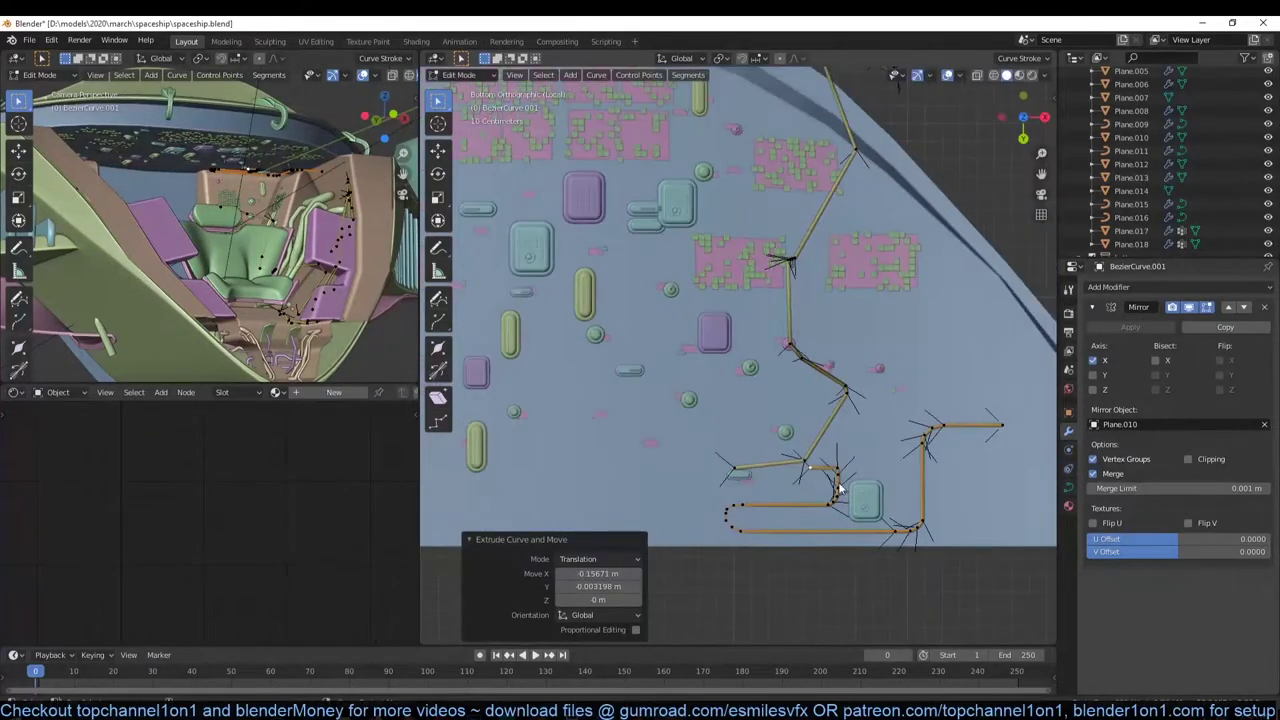
scroll(887, 494, up, 2)
key(Tab)
middle_drag(887, 494, 719, 628)
key(KP_1)
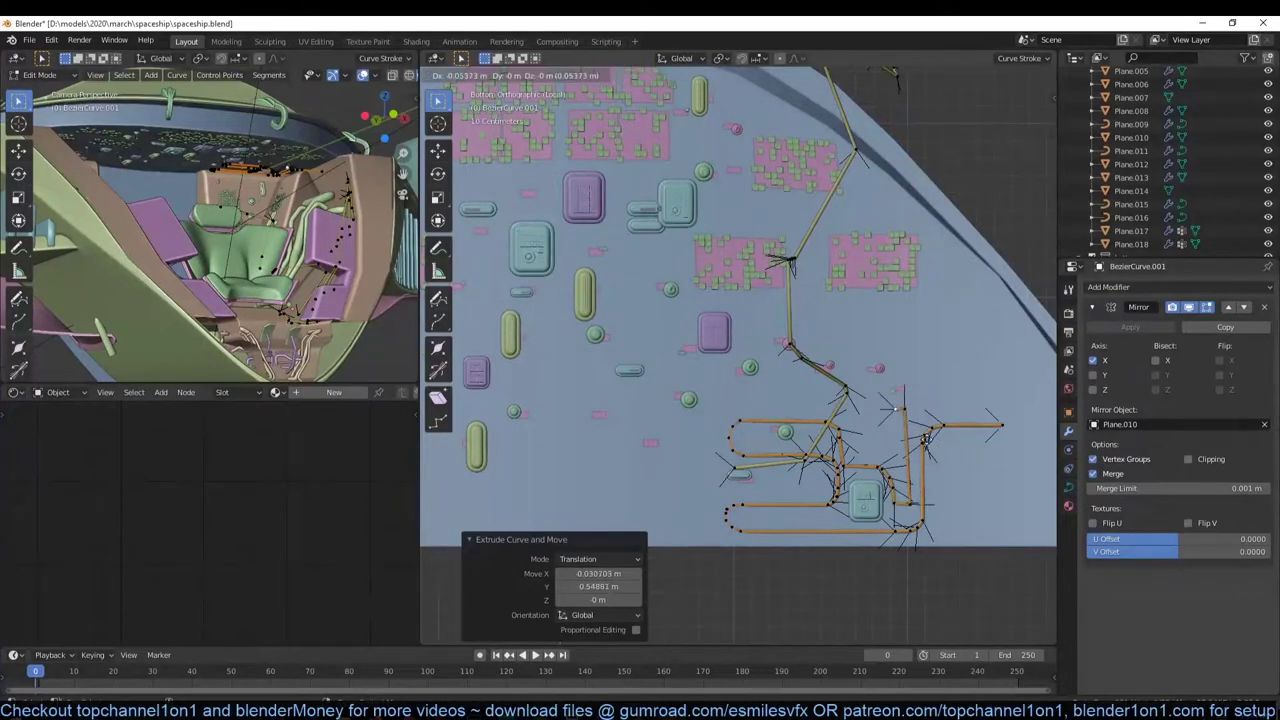
scroll(1019, 403, down, 1)
click(882, 403)
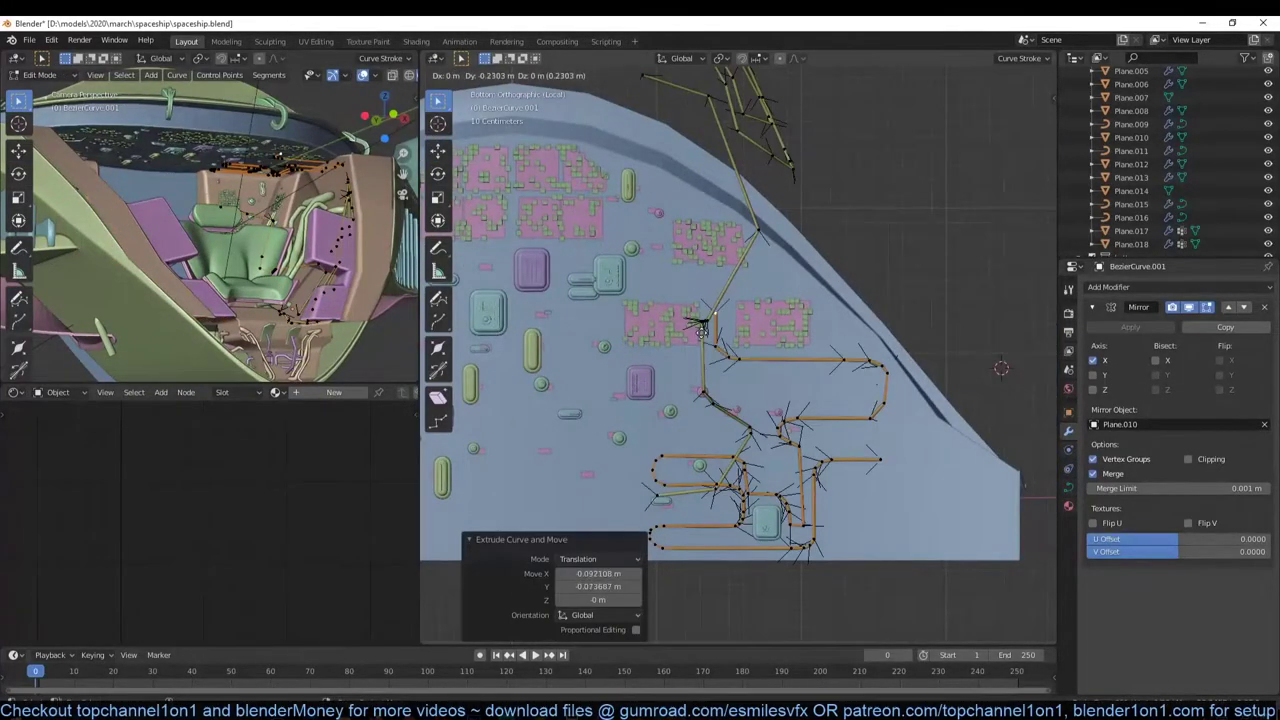
Duplicate a short cable segment and set its handles to Smooth for a hanging loop
click(701, 330)
middle_drag(701, 330, 726, 474)
key(KP_1)
key(shift+d)
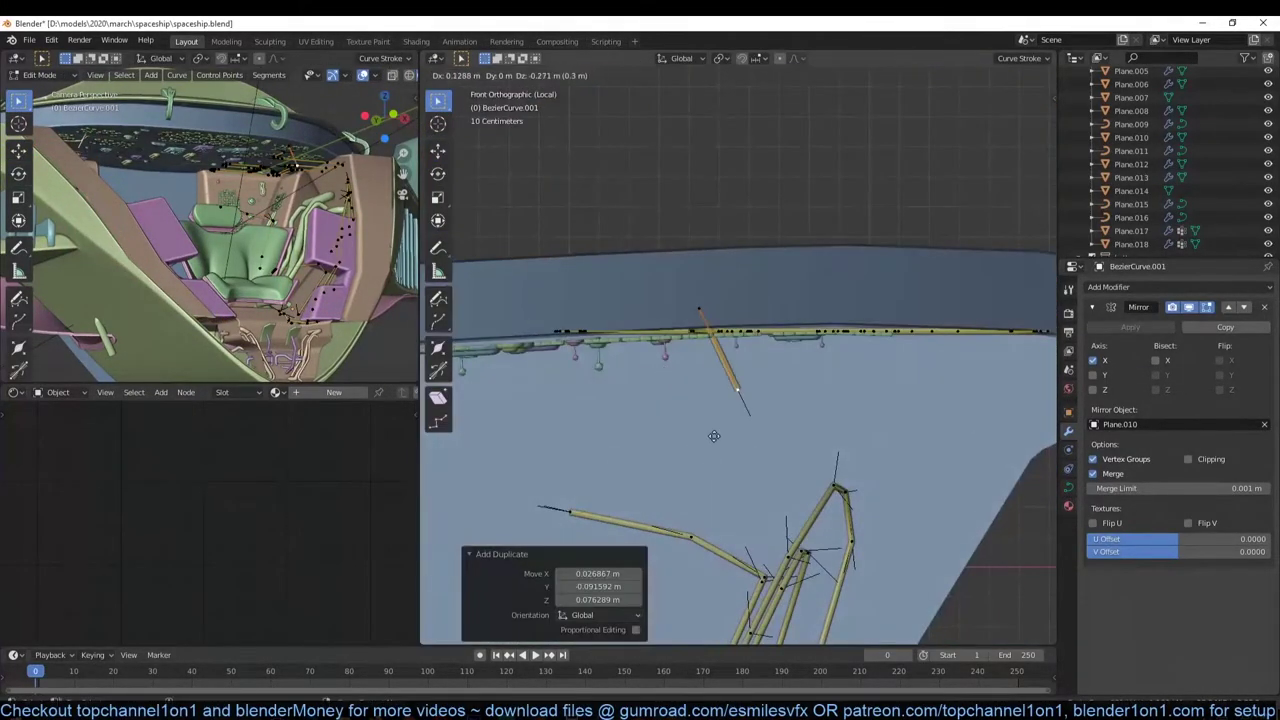
right_click(714, 436)
key(v)
right_click(760, 367)
click(880, 534)
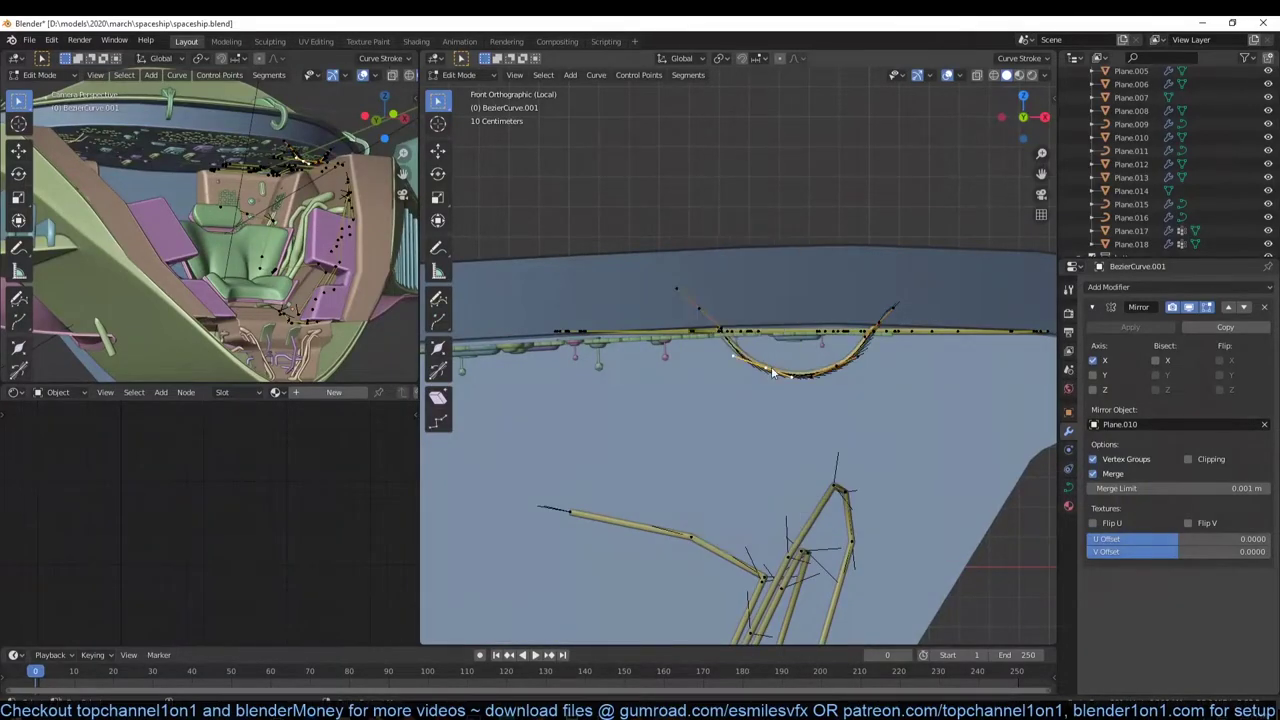
key(KP_7)
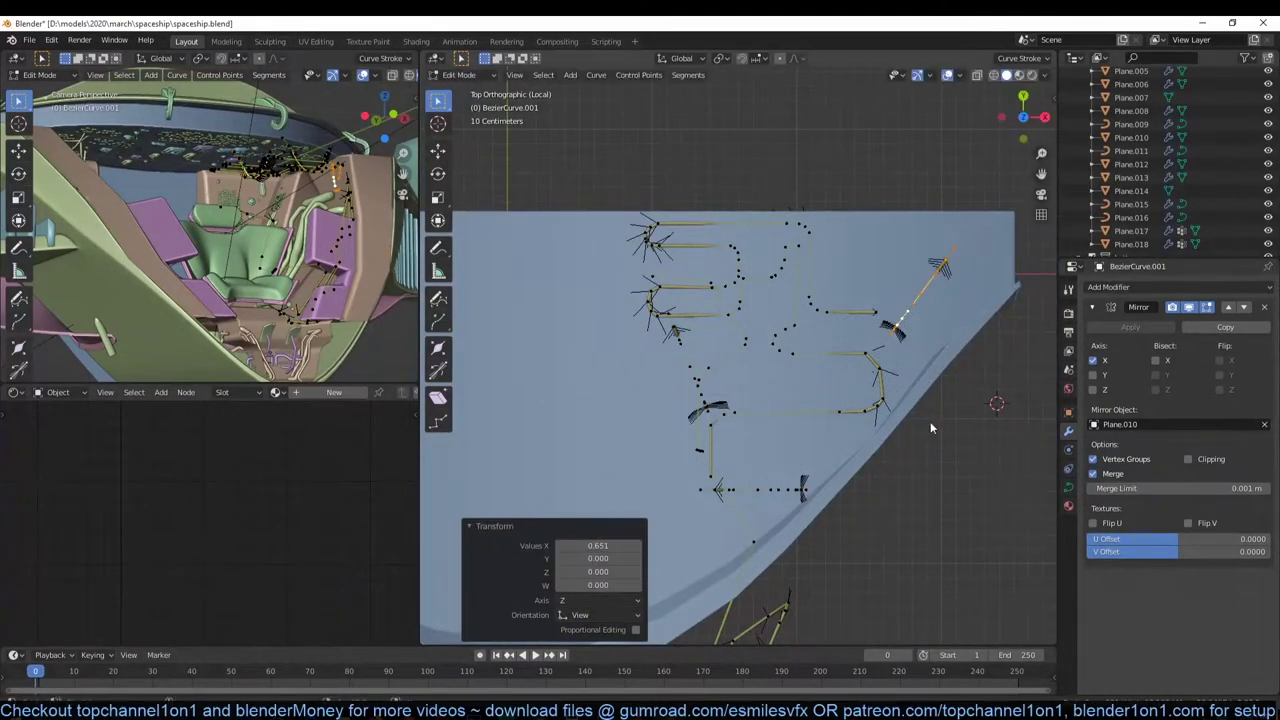
key(Tab)
mouse_move(859, 459)
middle_down()
mouse_move(714, 414)
mouse_move(859, 392)
mouse_move(665, 344)
middle_up()
scroll(665, 344, up, 5)
Add a plane and move it along Y to stand in front of the seat
scroll(701, 383, up, 3)
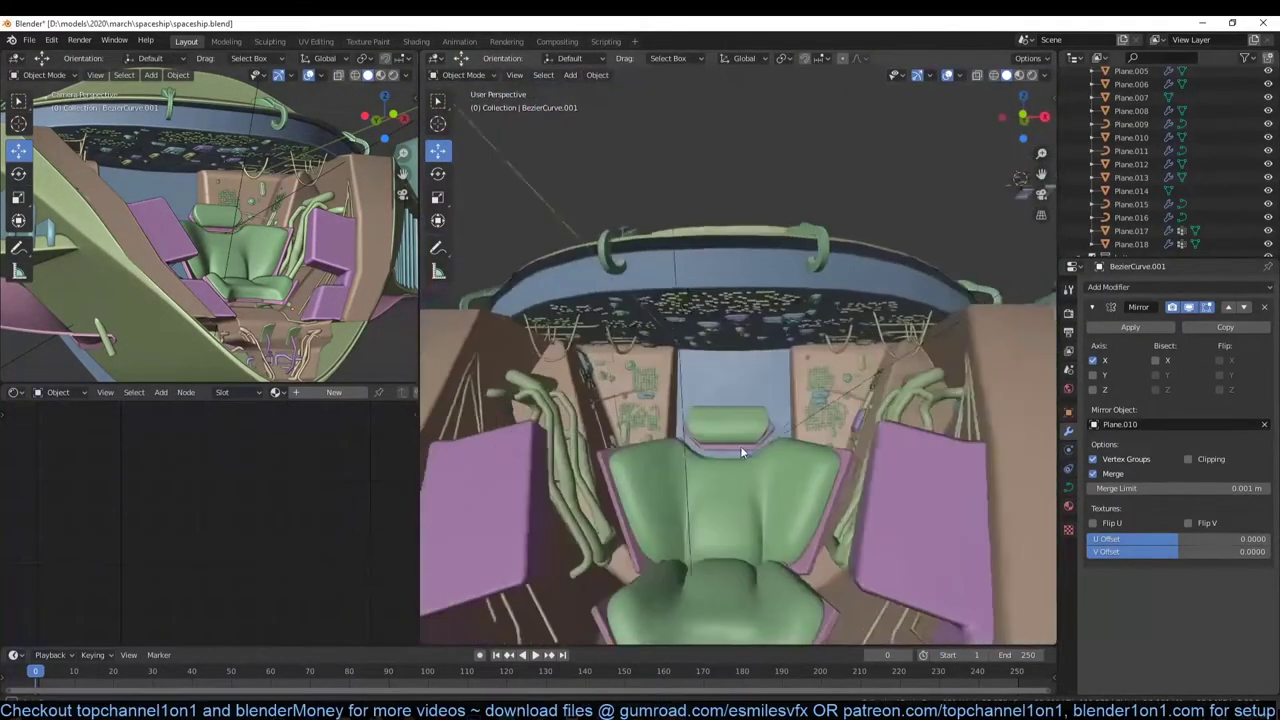
mouse_move(701, 383)
middle_down()
mouse_move(751, 410)
mouse_move(609, 476)
middle_up()
click(609, 476)
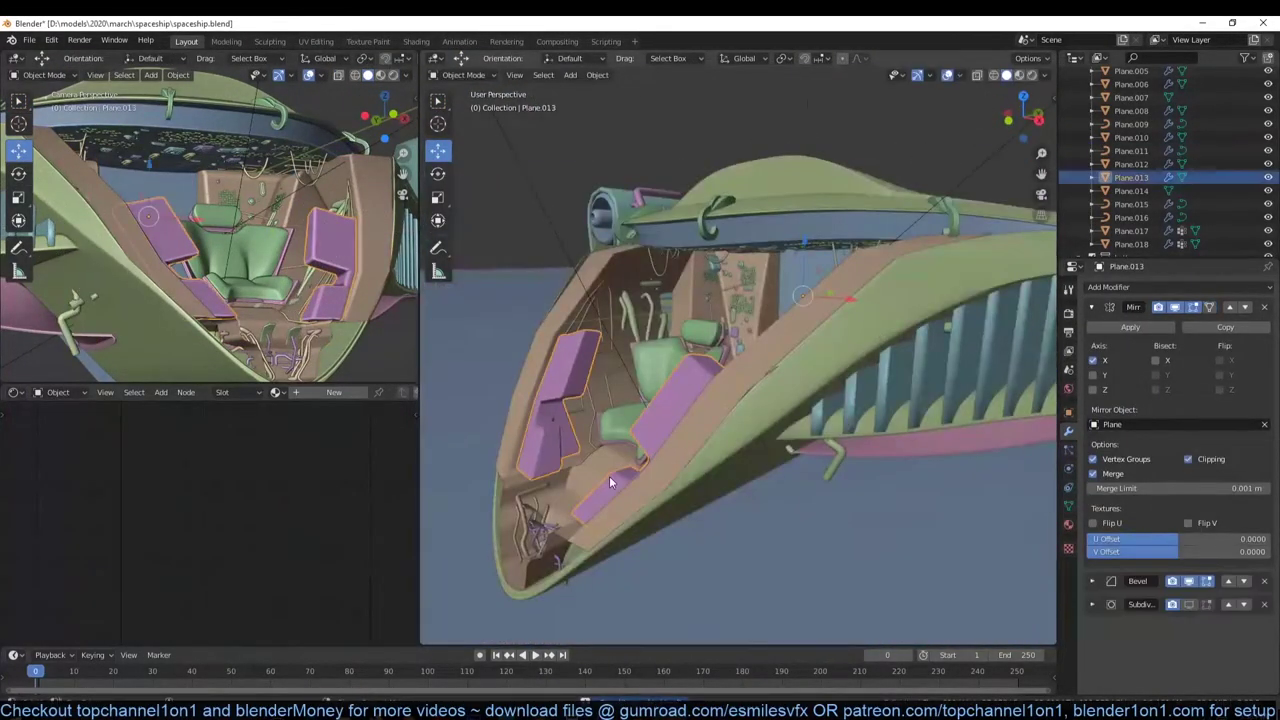
key(KP_3)
key(shift+a)
click(696, 455)
scroll(700, 450, up, 3)
key(g)
key(y)
click(696, 490)
mouse_move(696, 490)
middle_down()
mouse_move(700, 480)
mouse_move(754, 557)
middle_up()
Give the new plane Mirror and 0.01 m Bevel modifiers
key(Tab)
scroll(642, 447, up, 5)
mouse_move(642, 447)
middle_down()
mouse_move(853, 402)
mouse_move(843, 550)
mouse_move(760, 420)
middle_up()
key(Tab)
click(1180, 287)
click(1041, 443)
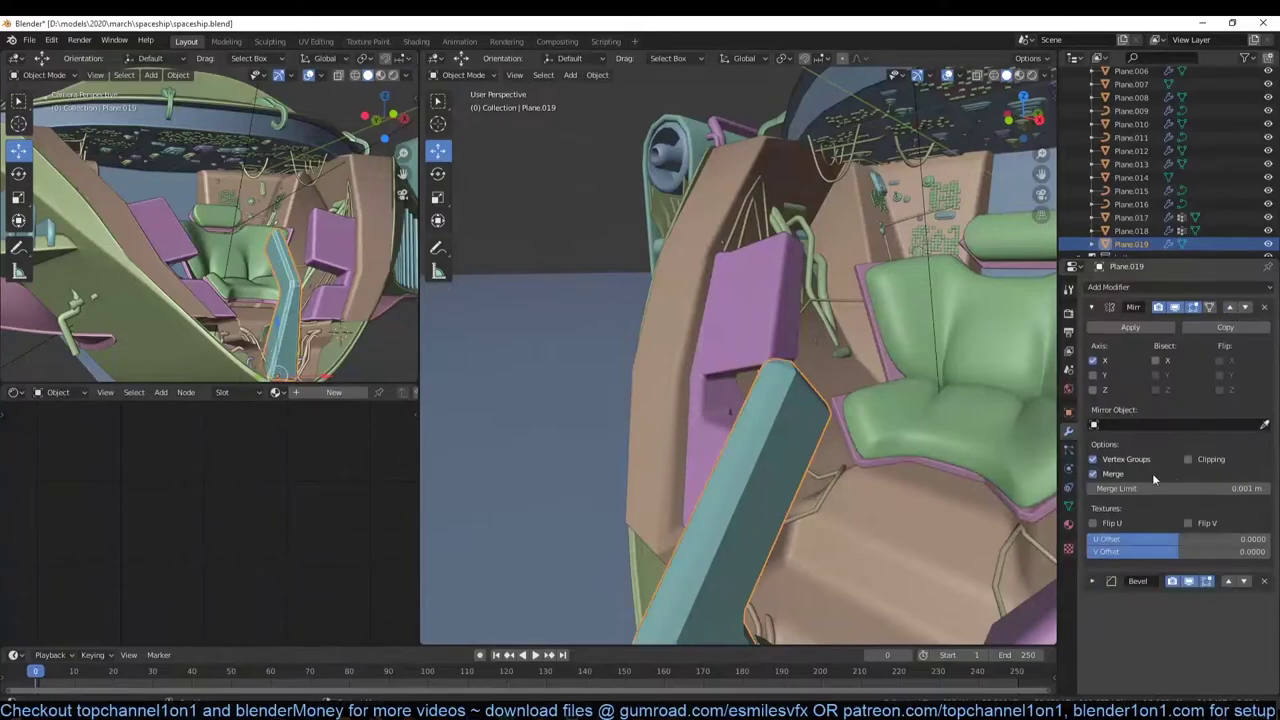
click(1068, 505)
Shape the T-shaped handle by sliding an edge loop and moving the top face
key(Tab)
middle_drag(760, 400, 767, 363)
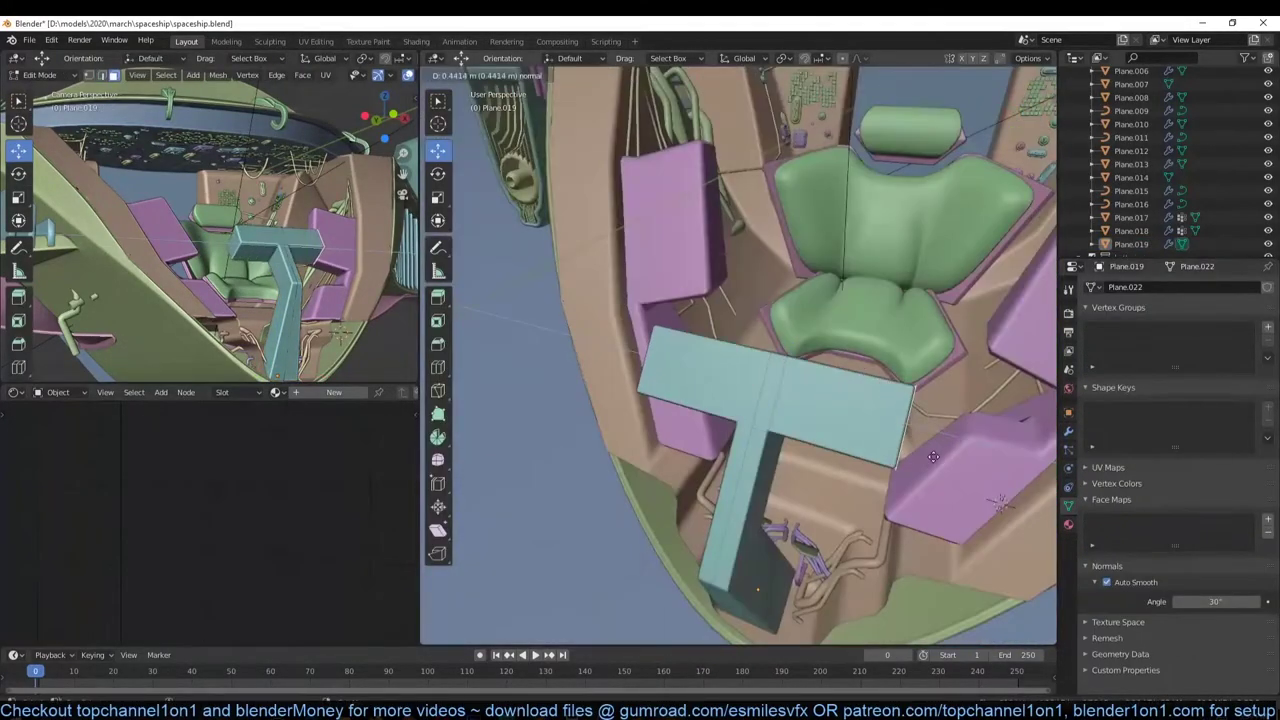
scroll(767, 363, up, 5)
scroll(767, 364, down, 5)
mouse_move(782, 315)
middle_down()
mouse_move(753, 378)
mouse_move(831, 388)
middle_up()
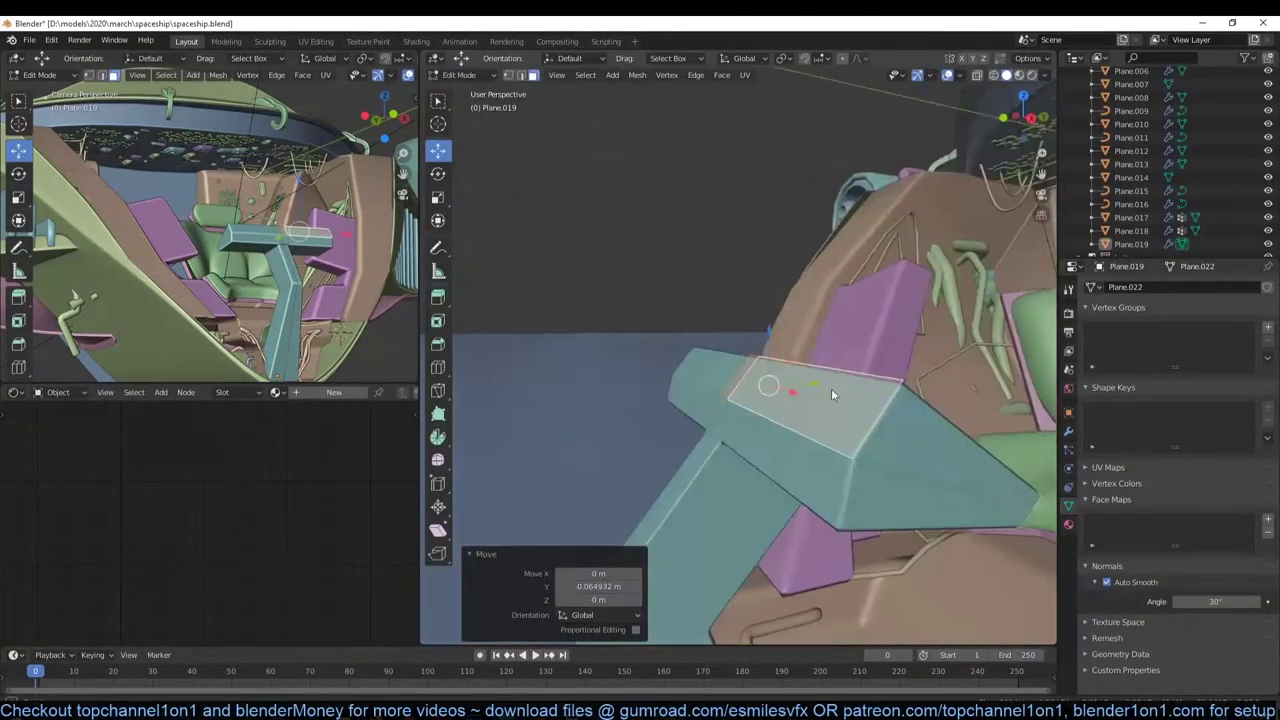
key(g)
key(g)
click(840, 453)
Reveal the hidden hull and select the stick's base faces in see-through view
middle_drag(840, 453, 771, 417)
key(alt+h)
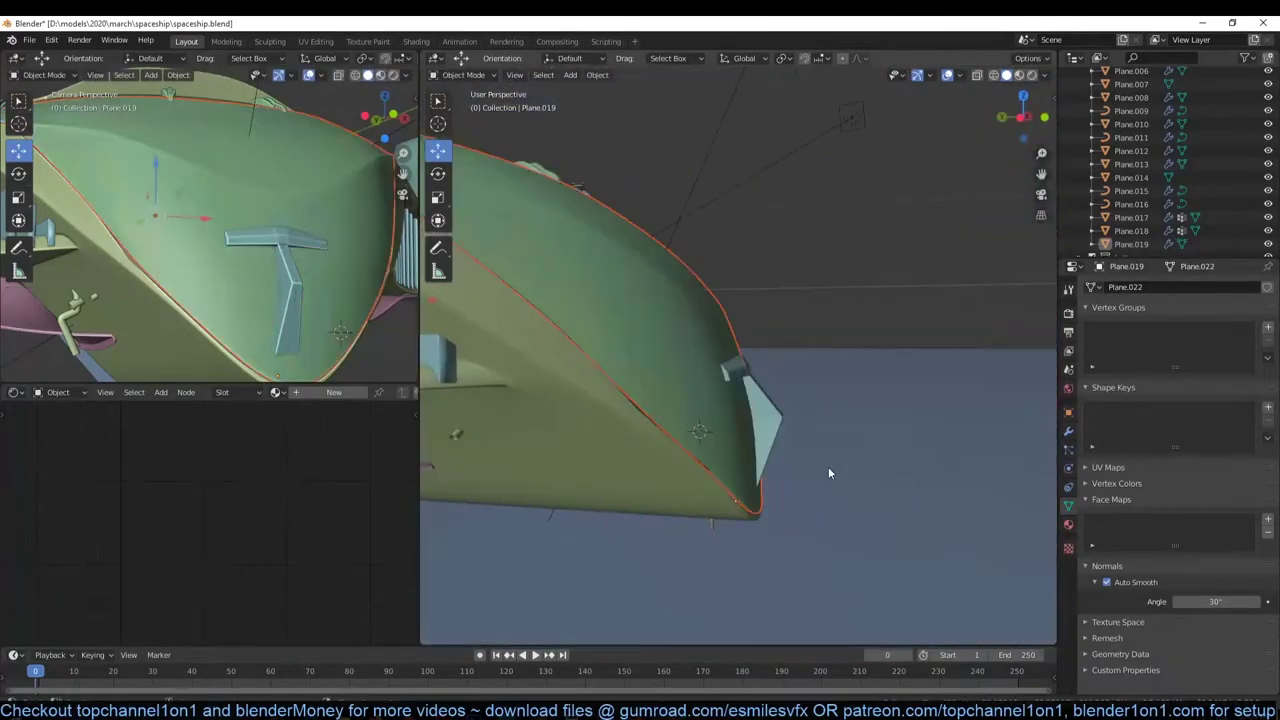
key(KP_3)
key(alt+z)
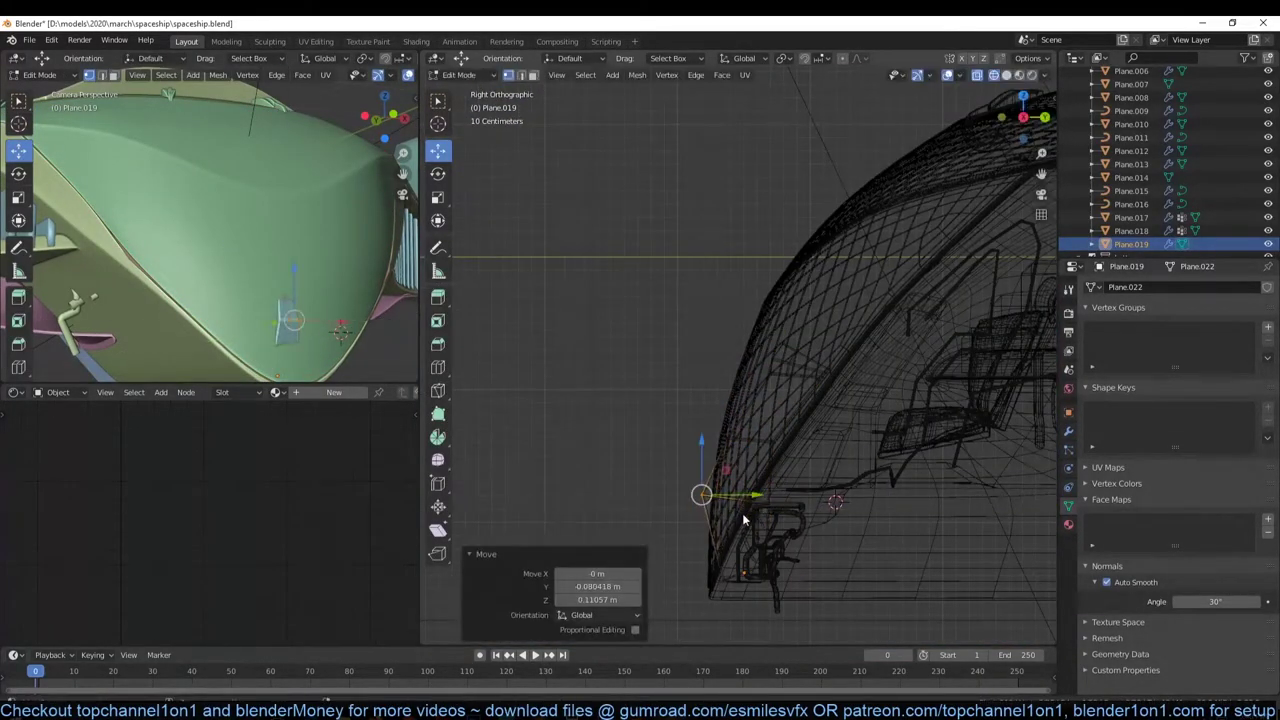
drag(712, 438, 772, 560)
key(Tab)
key(alt+z)
mouse_move(688, 360)
middle_down()
mouse_move(645, 516)
mouse_move(751, 474)
middle_up()
scroll(645, 516, up, 3)
scroll(904, 498, down, 5)
scroll(262, 309, down, 3)
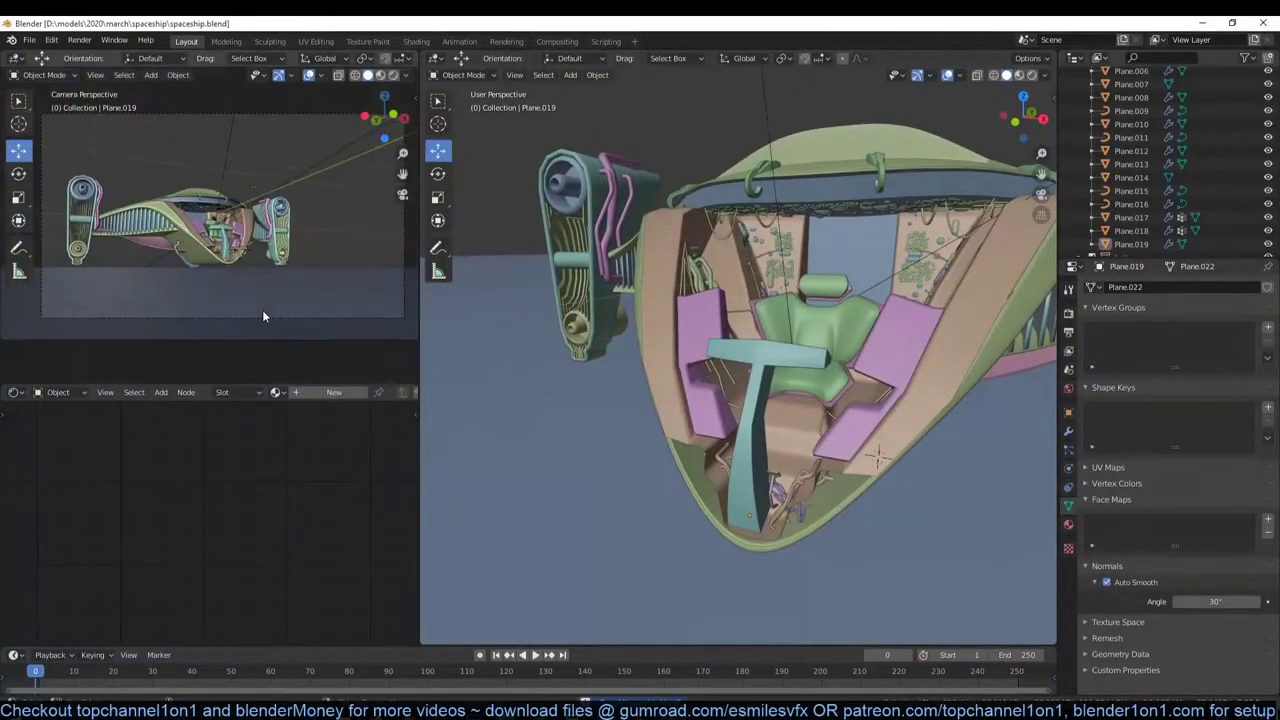
middle_drag(640, 420, 609, 334)
mouse_move(480, 265)
middle_down()
mouse_move(566, 285)
mouse_move(652, 335)
middle_up()
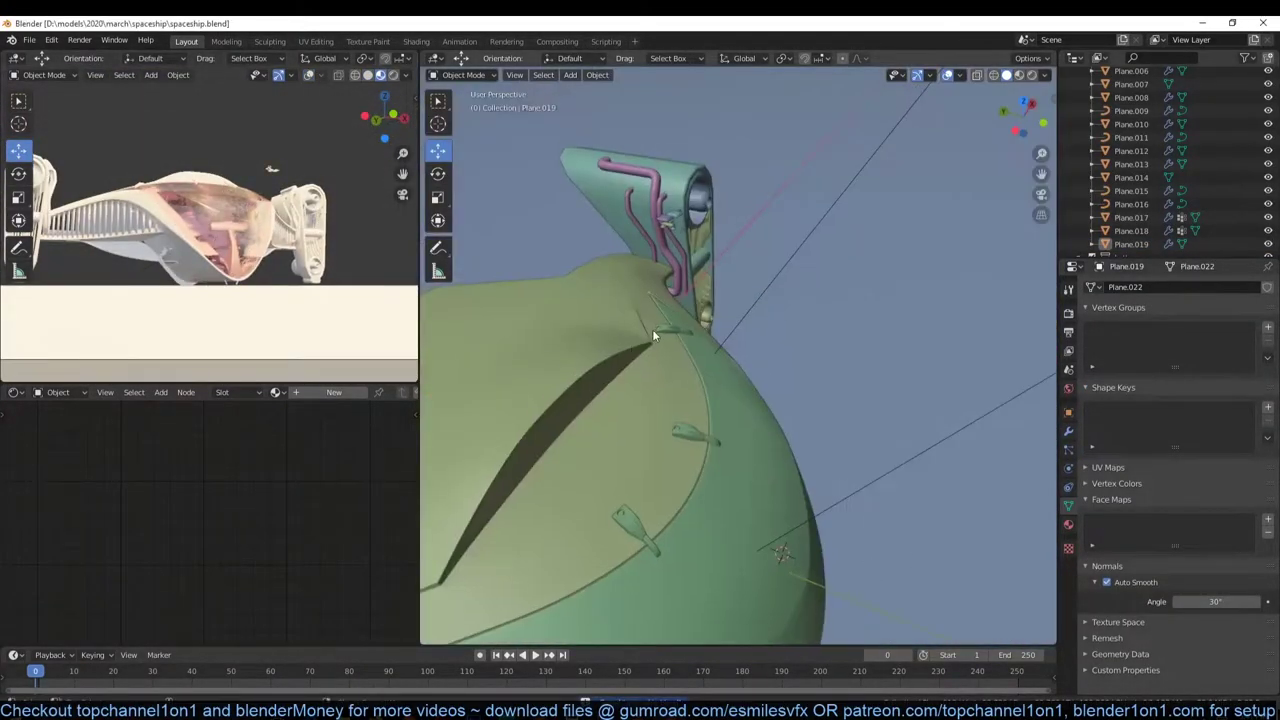
Add a point light along X with a pale blue colour and contact shadows
key(shift+a)
click(701, 556)
middle_drag(701, 436, 640, 420)
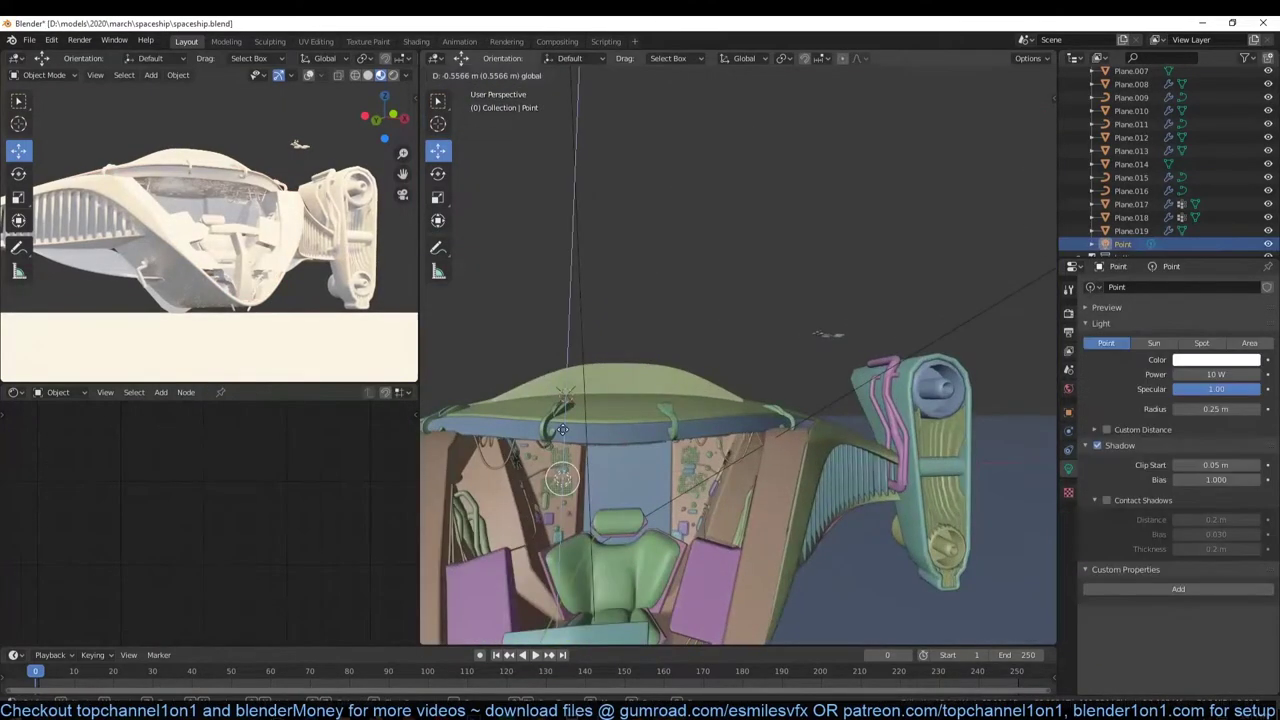
key(g)
key(x)
click(1136, 391)
click(1216, 359)
click(1200, 240)
Duplicate the light along Y, make it green and enable Custom Distance
click(1106, 500)
key(shift+d)
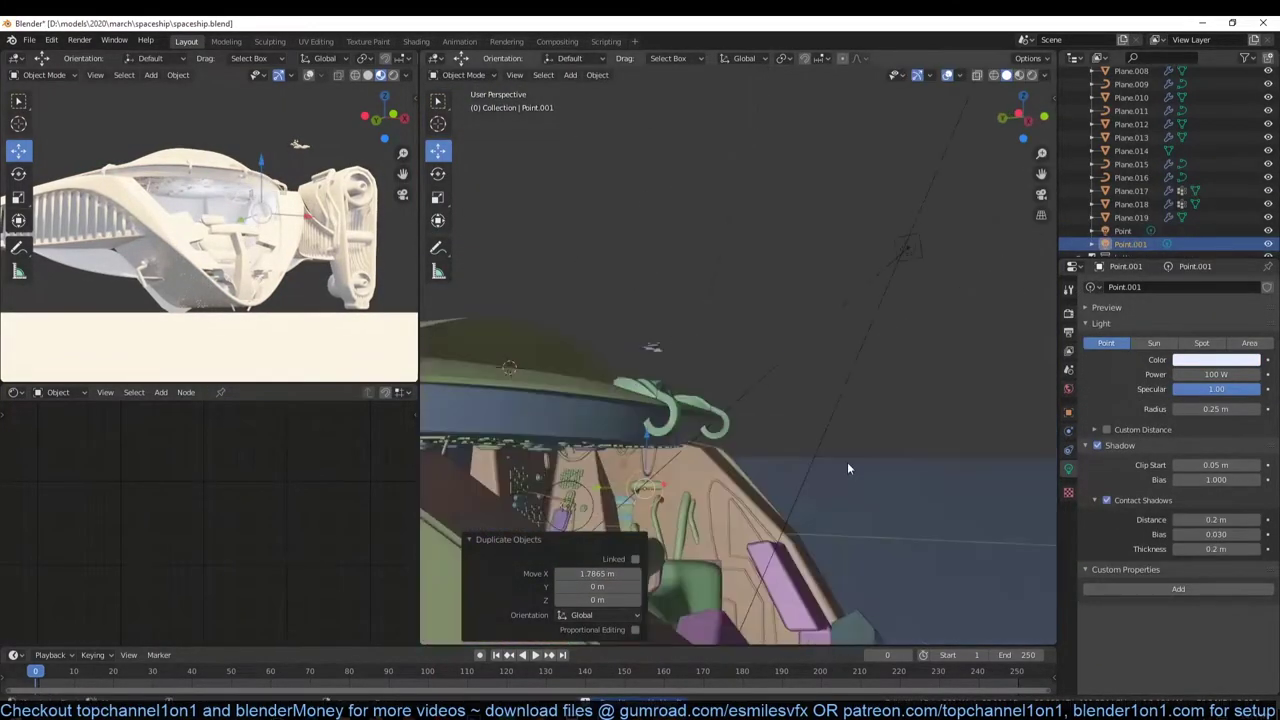
key(y)
click(1134, 386)
click(1216, 359)
click(1171, 214)
click(1106, 429)
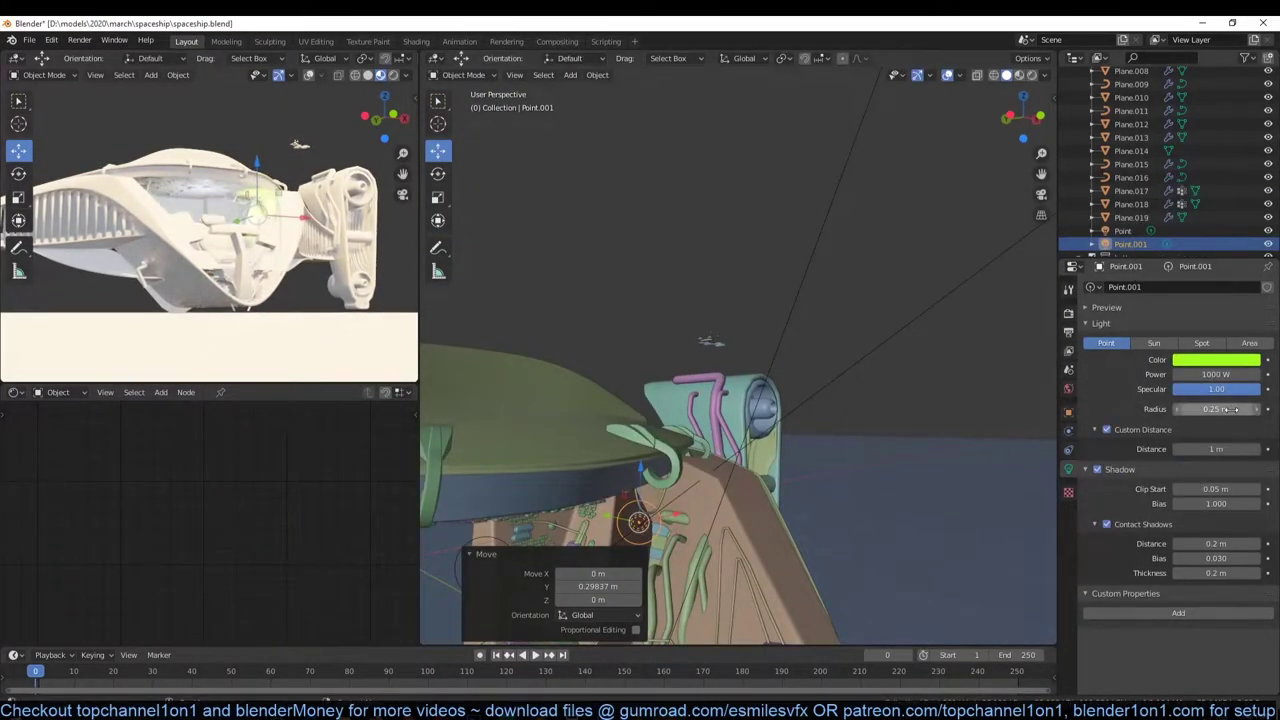
Duplicate the green light into a red copy, then copy the red light again
key(shift+d)
click(970, 408)
click(1216, 359)
click(1240, 262)
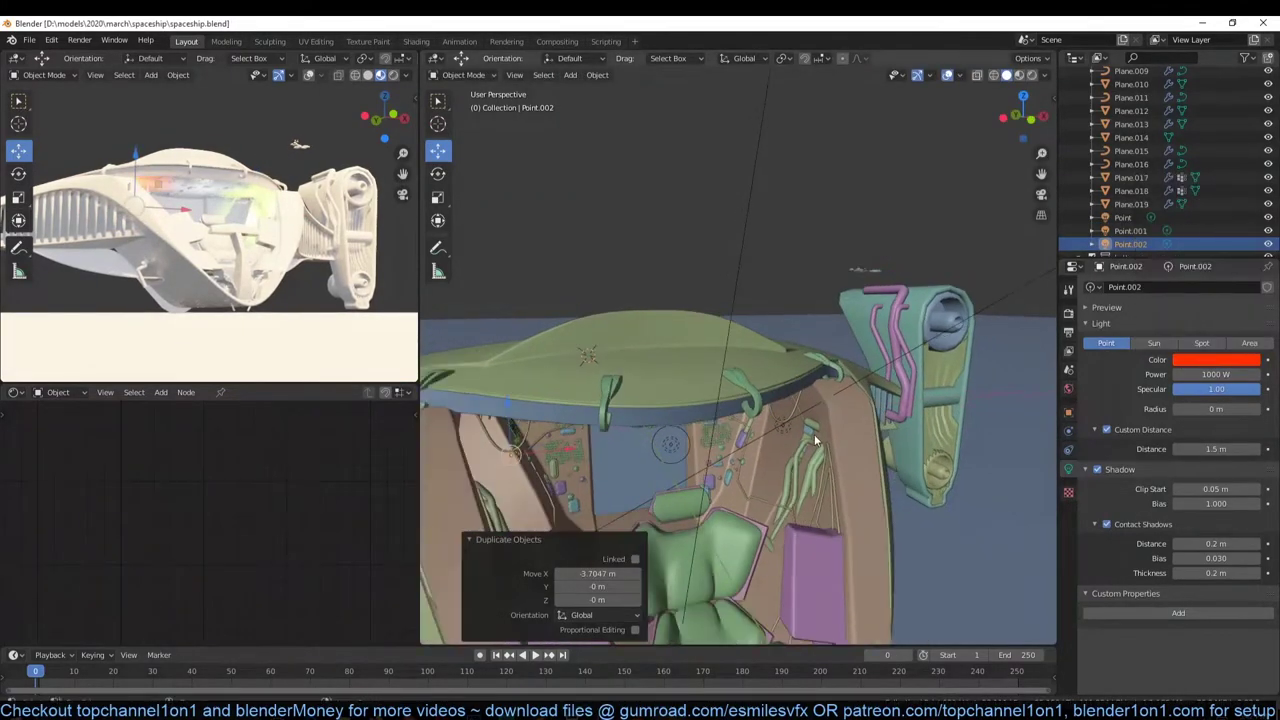
key(KP_3)
key(shift+d)
middle_drag(662, 552, 700, 400)
key(ctrl+z)
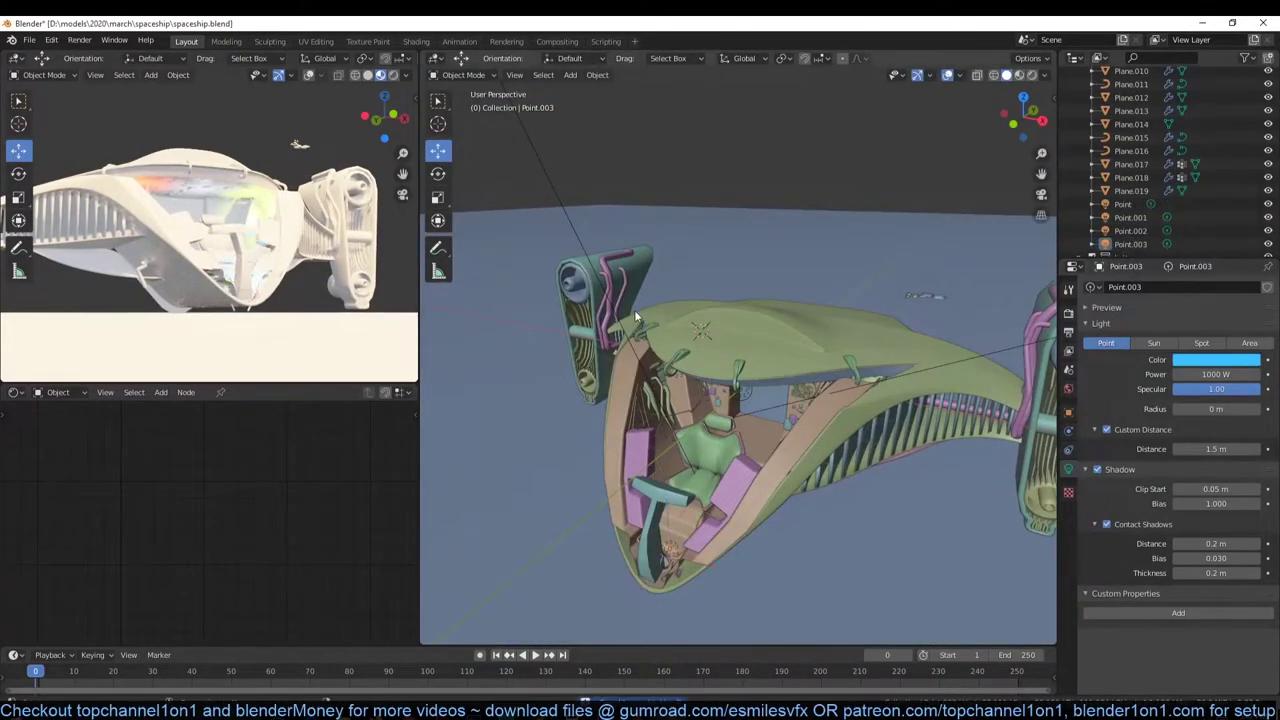
Frame the existing cable curve in front view and inspect its points in Edit Mode
click(673, 312)
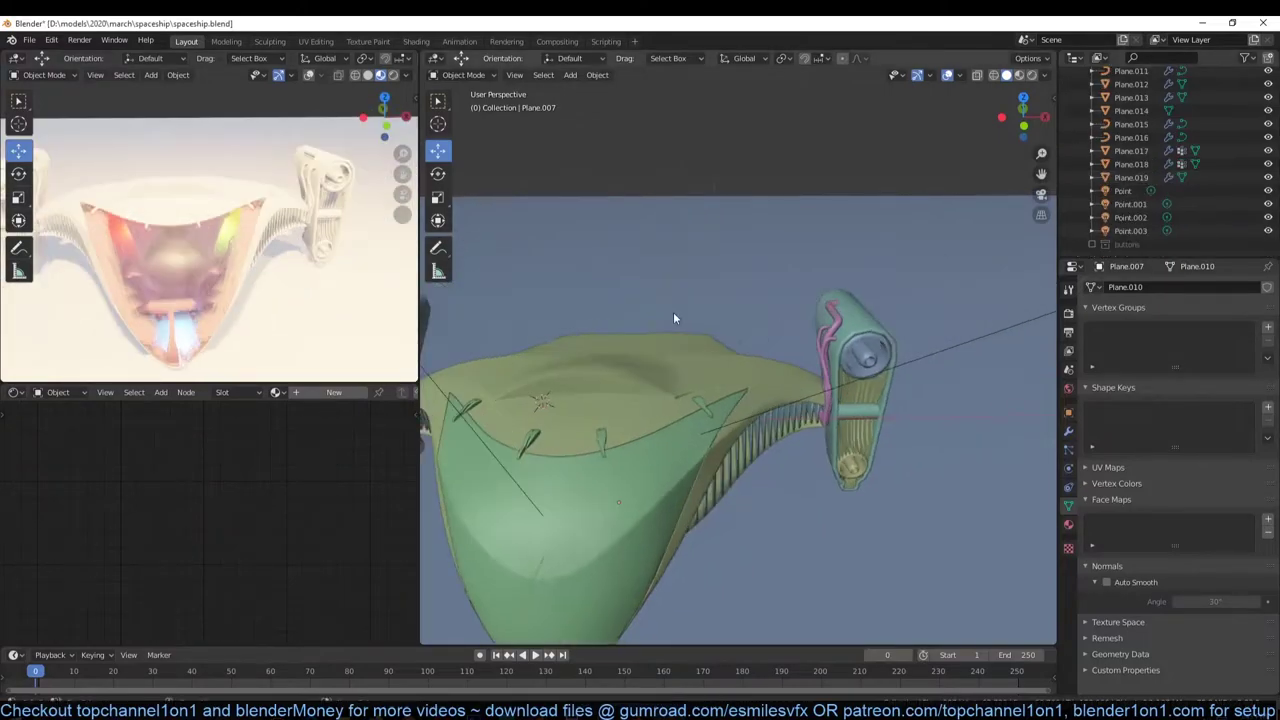
middle_drag(673, 312, 780, 366)
click(780, 366)
key(KP_Decimal)
key(KP_1)
key(Tab)
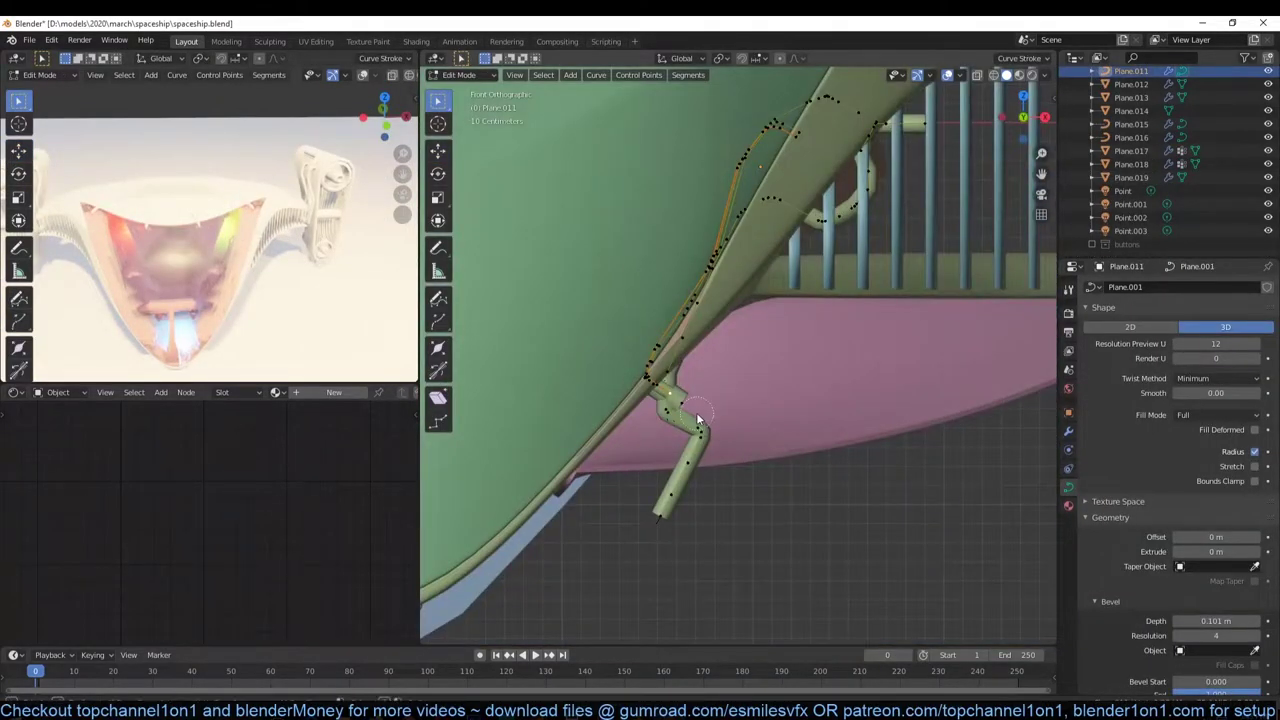
key(x)
click(651, 525)
mouse_move(651, 525)
middle_down()
mouse_move(860, 419)
mouse_move(775, 432)
middle_up()
scroll(859, 400, up, 2)
key(Tab)
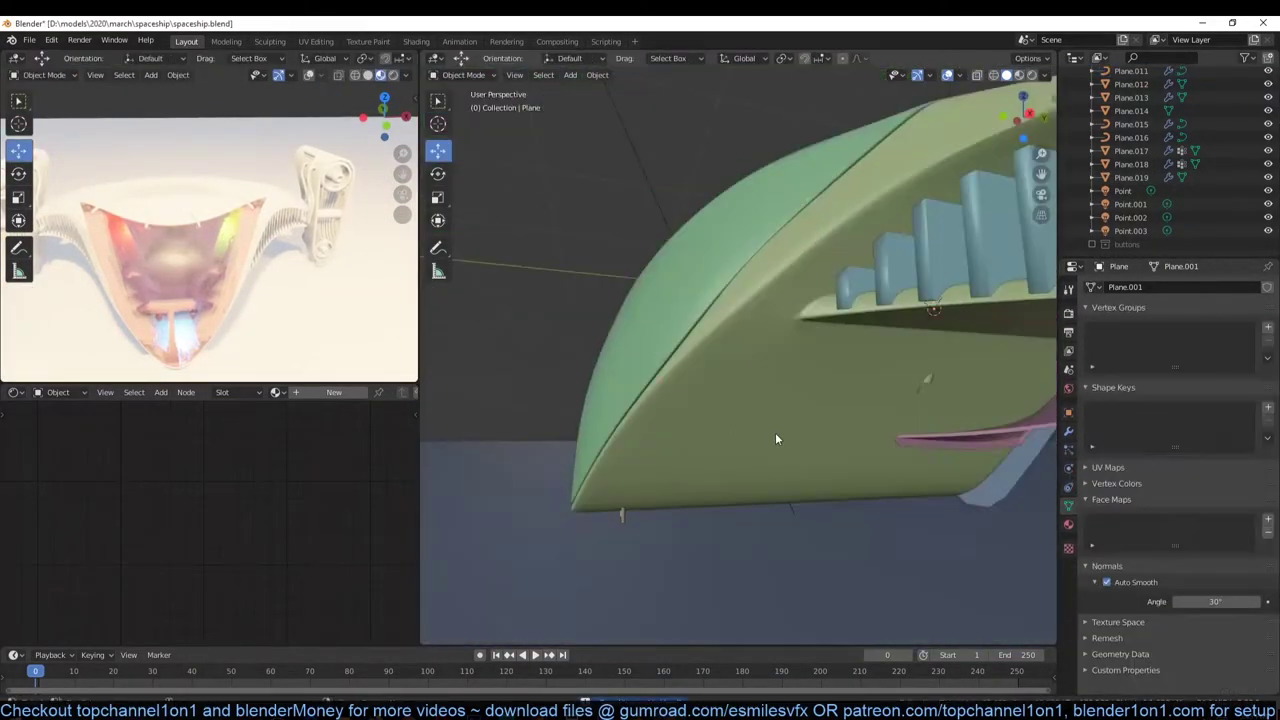
Add a plane, rotate it toward the hull side, scale it down and apply scale
key(shift+a)
click(790, 257)
key(r)
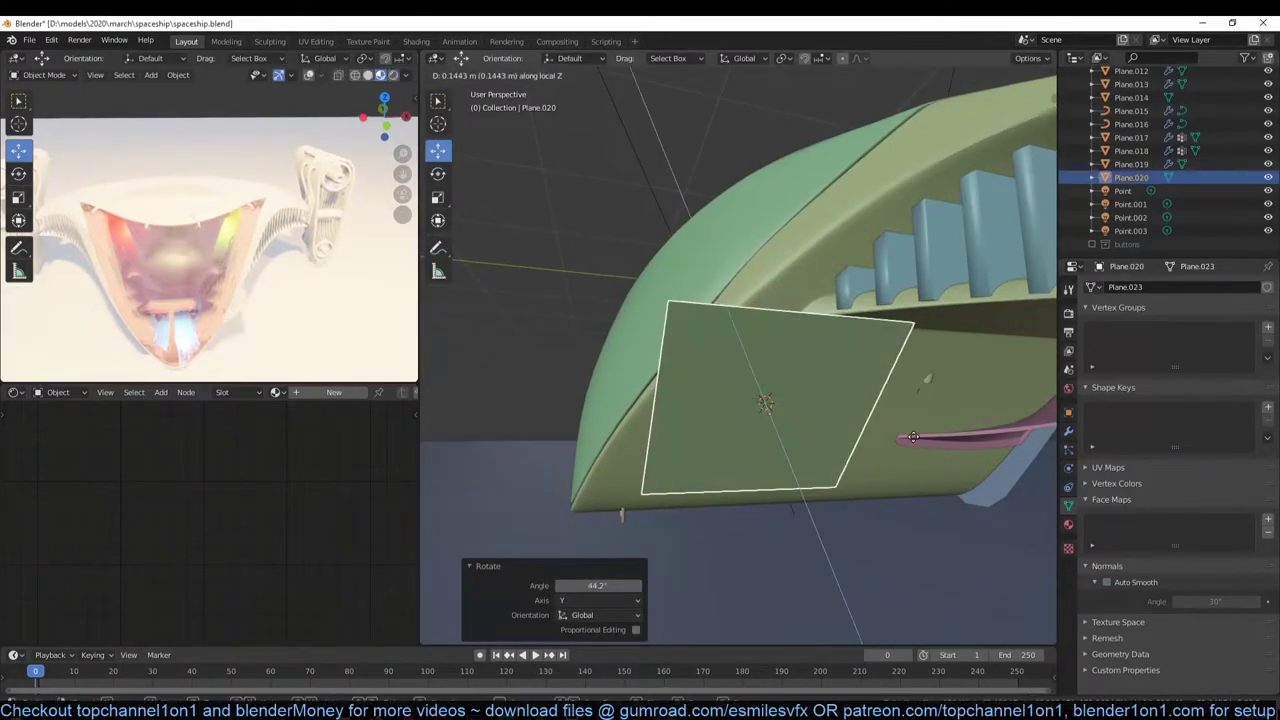
key(s)
key(ctrl+a)
click(1164, 287)
Give the plane a Shrinkwrap modifier targeting the hull Plane
click(1116, 434)
click(1130, 360)
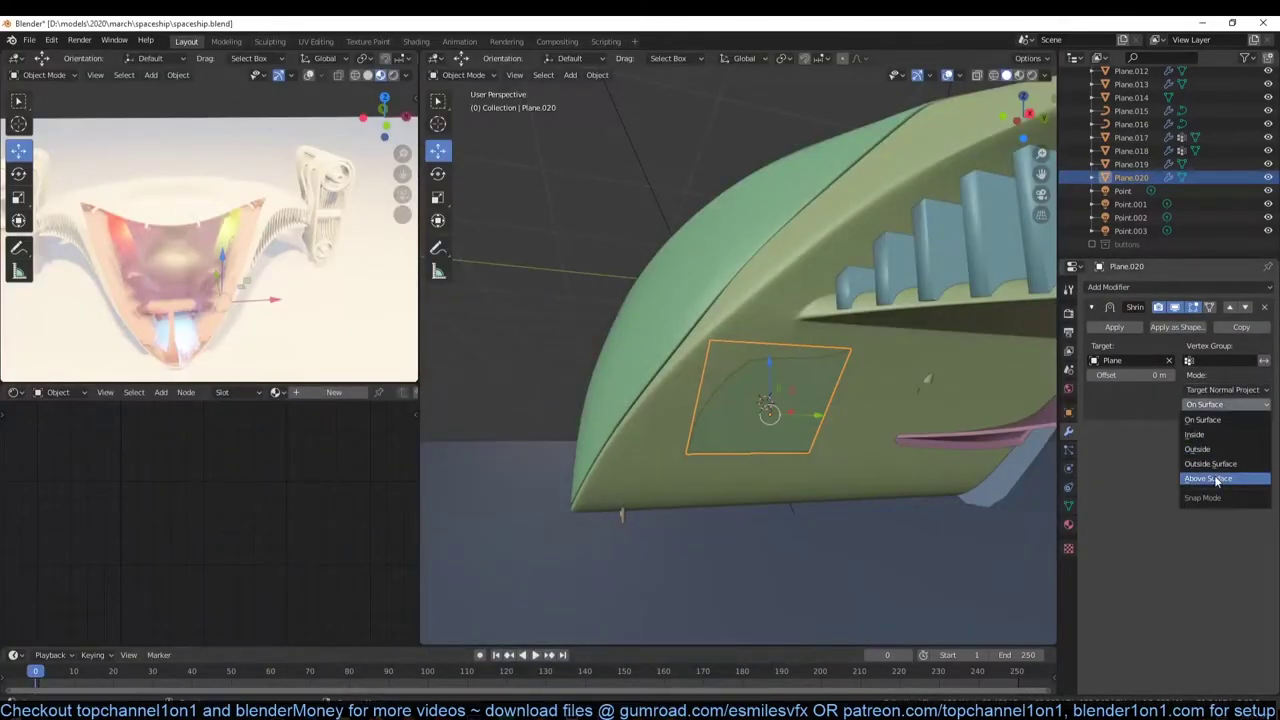
click(1200, 480)
mouse_move(900, 400)
middle_down()
mouse_move(862, 379)
mouse_move(818, 410)
mouse_move(714, 423)
mouse_move(892, 301)
middle_up()
Extrude the wrapped plane's edges across the hull to lay out the cable path
key(Tab)
click(807, 371)
key(Tab)
mouse_move(616, 290)
middle_down()
mouse_move(811, 334)
mouse_move(920, 306)
mouse_move(806, 346)
mouse_move(670, 368)
mouse_move(687, 421)
middle_up()
key(Tab)
Bevel the path's corner vertices to round them off
key(Tab)
key(Tab)
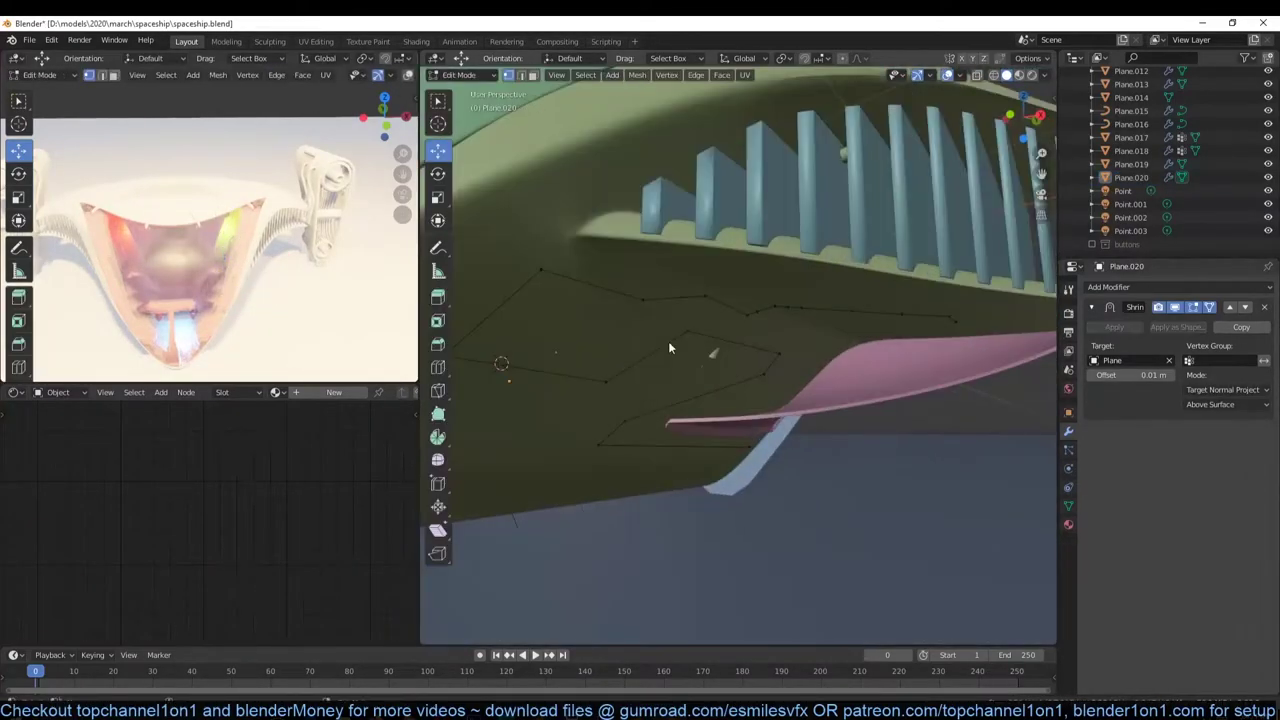
key(e)
click(668, 348)
mouse_move(668, 348)
middle_down()
mouse_move(760, 427)
mouse_move(626, 319)
middle_up()
key(Tab)
key(Tab)
key(ctrl+shift+b)
click(626, 319)
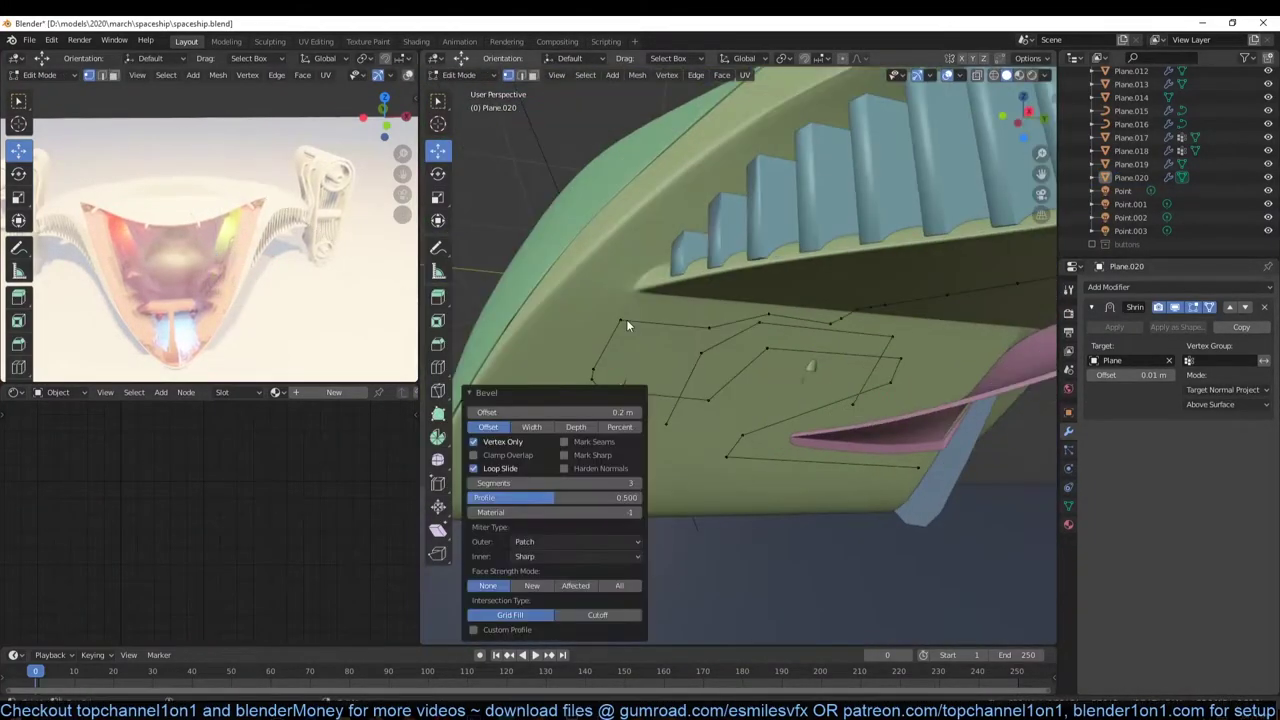
key(Tab)
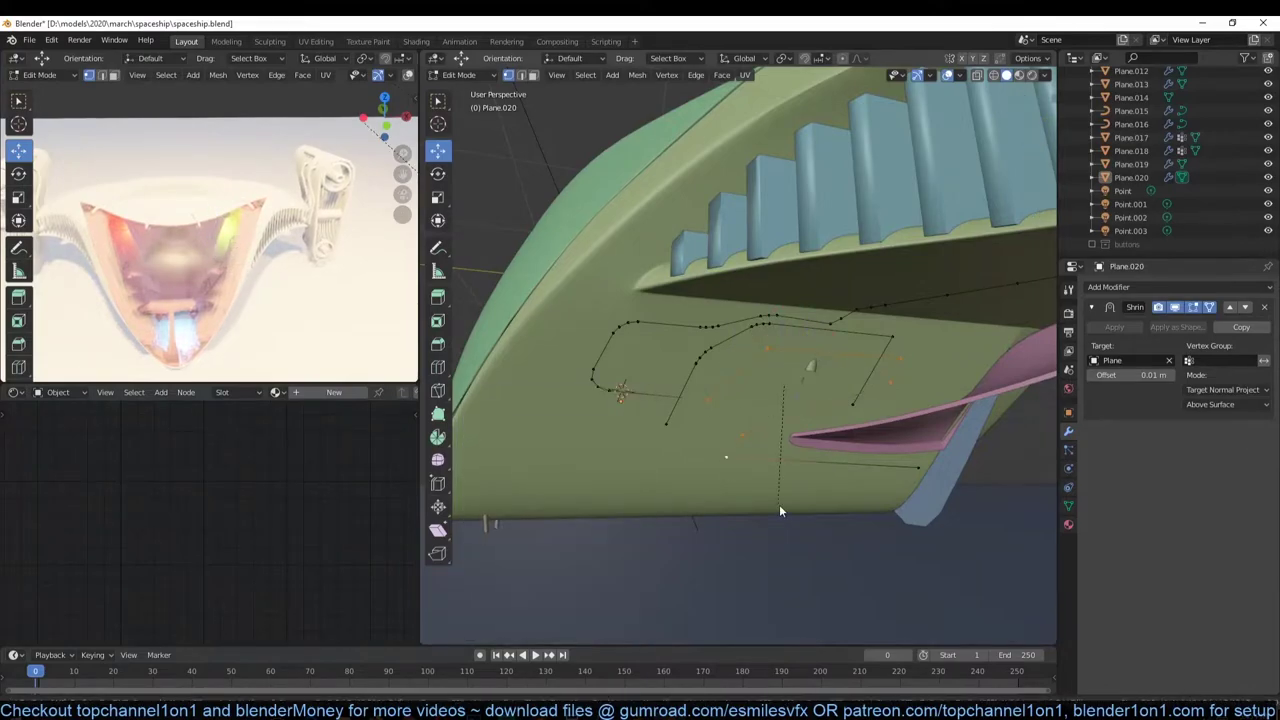
middle_drag(779, 504, 801, 350)
Convert the shrinkwrapped path object to a mesh
click(800, 353)
click(597, 75)
mouse_move(619, 425)
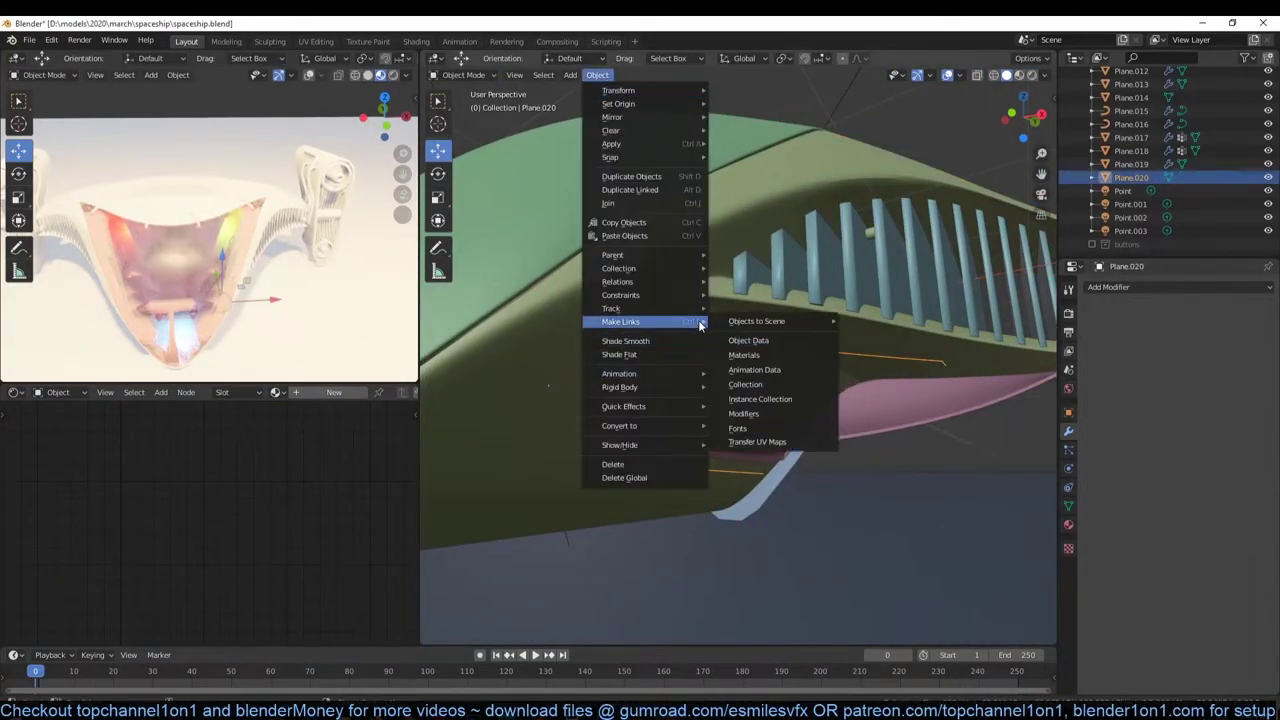
click(770, 334)
middle_drag(642, 441, 655, 482)
Delete the unwanted part of the converted mesh, leaving only the edge path, viewed isolated
key(Tab)
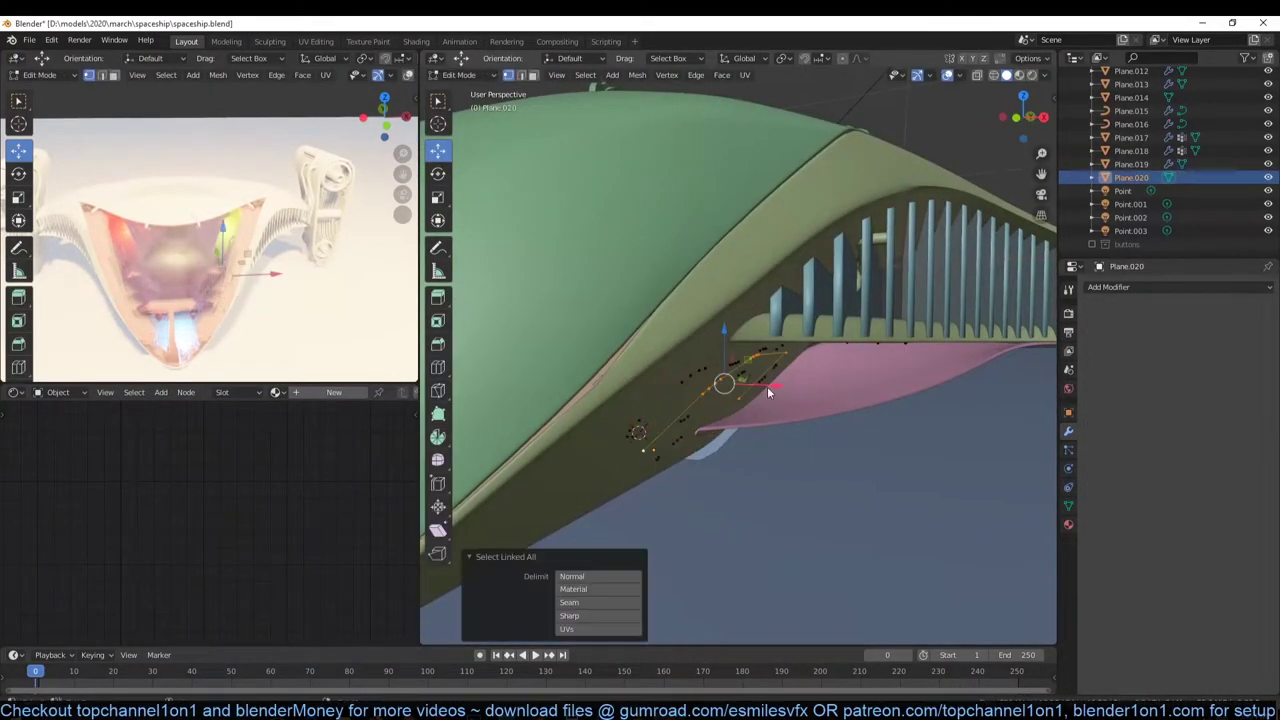
right_click(785, 448)
key(Tab)
key(Tab)
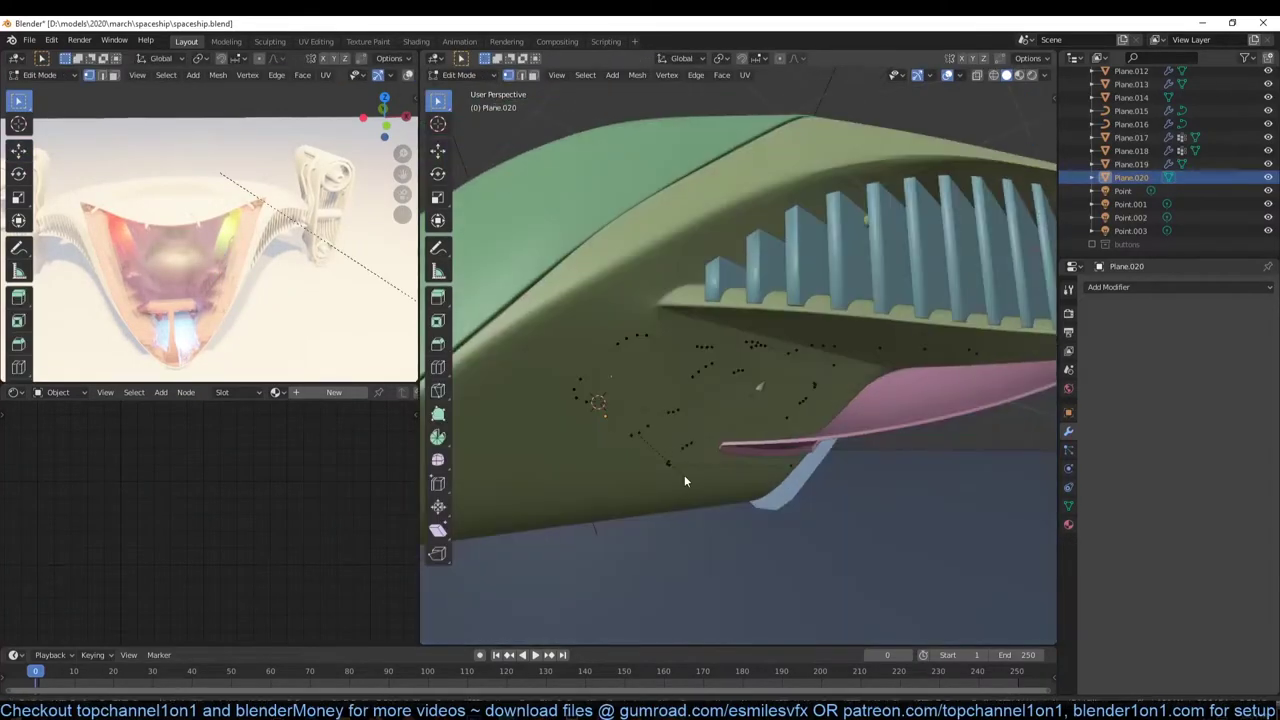
key(Tab)
key(Tab)
scroll(665, 460, up, 3)
ctrl+click(727, 384)
right_click(797, 360)
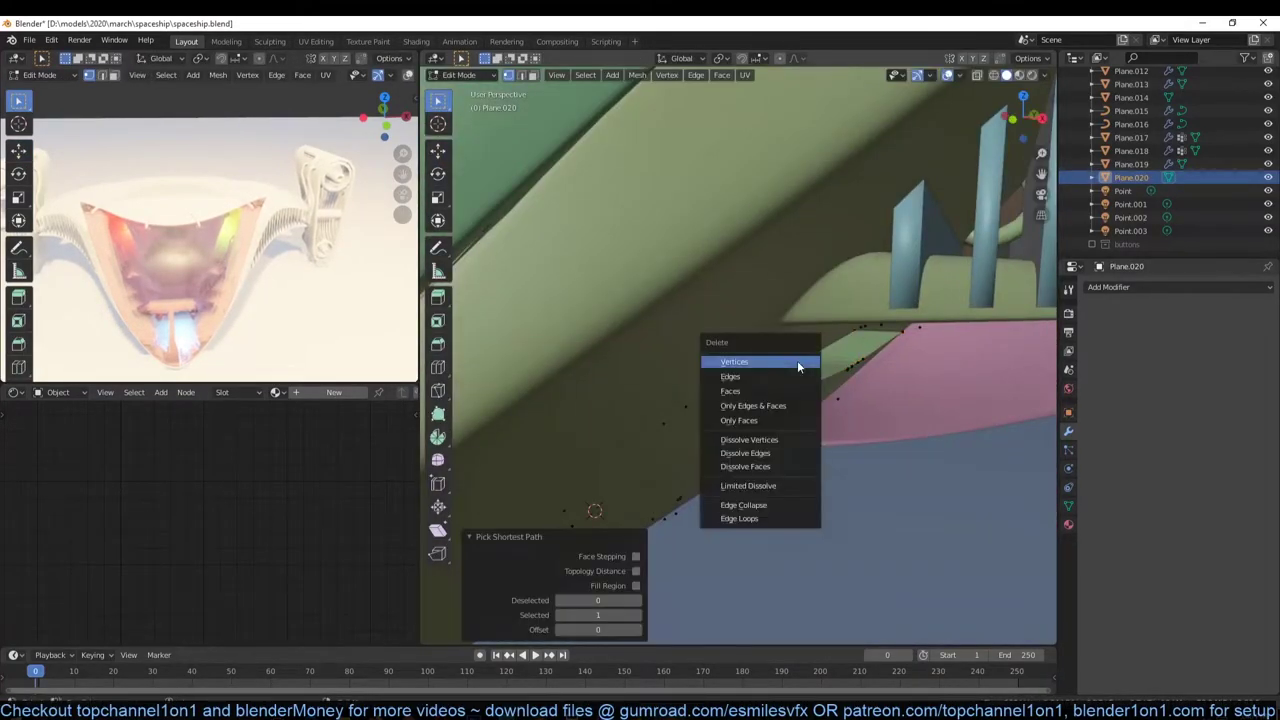
click(797, 364)
key(KP_Divide)
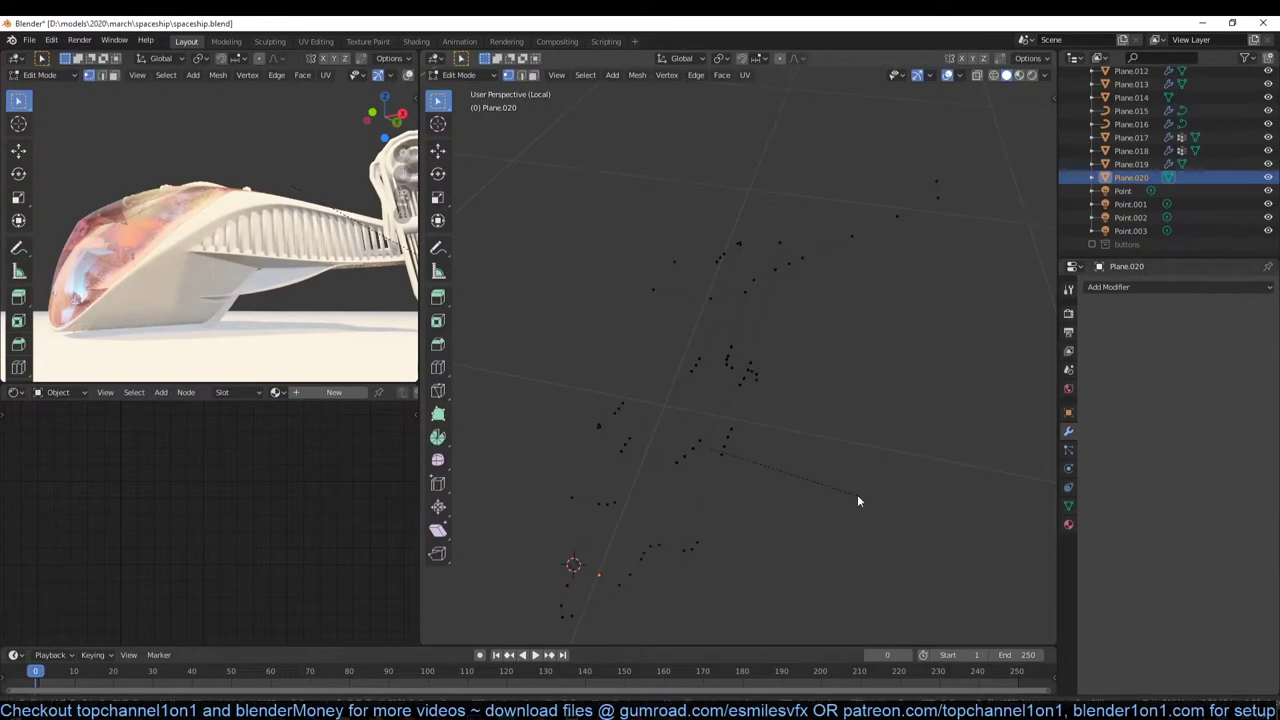
key(Tab)
Convert the edge path to a curve and set its Bevel Depth to 0.051 m
right_click(650, 425)
click(680, 427)
click(1068, 487)
scroll(1180, 450, down, 5)
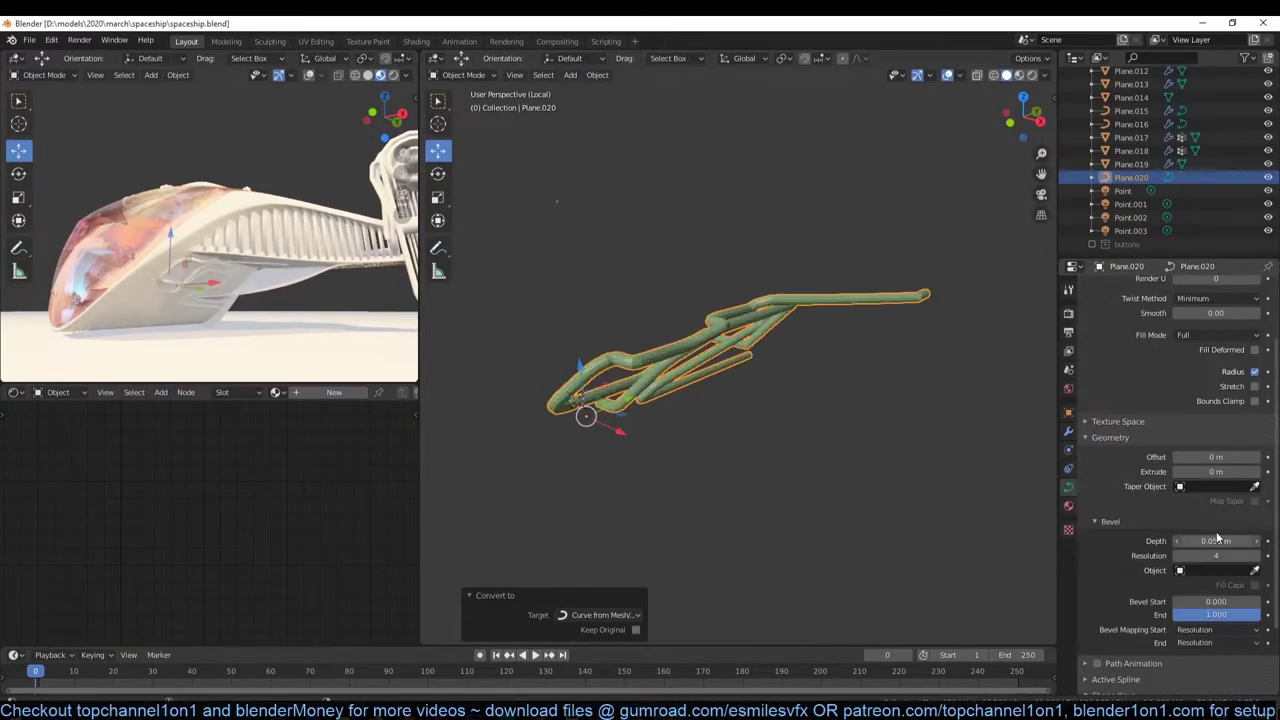
click(740, 480)
mouse_move(760, 470)
middle_down()
mouse_move(780, 448)
mouse_move(656, 503)
mouse_move(740, 493)
middle_up()
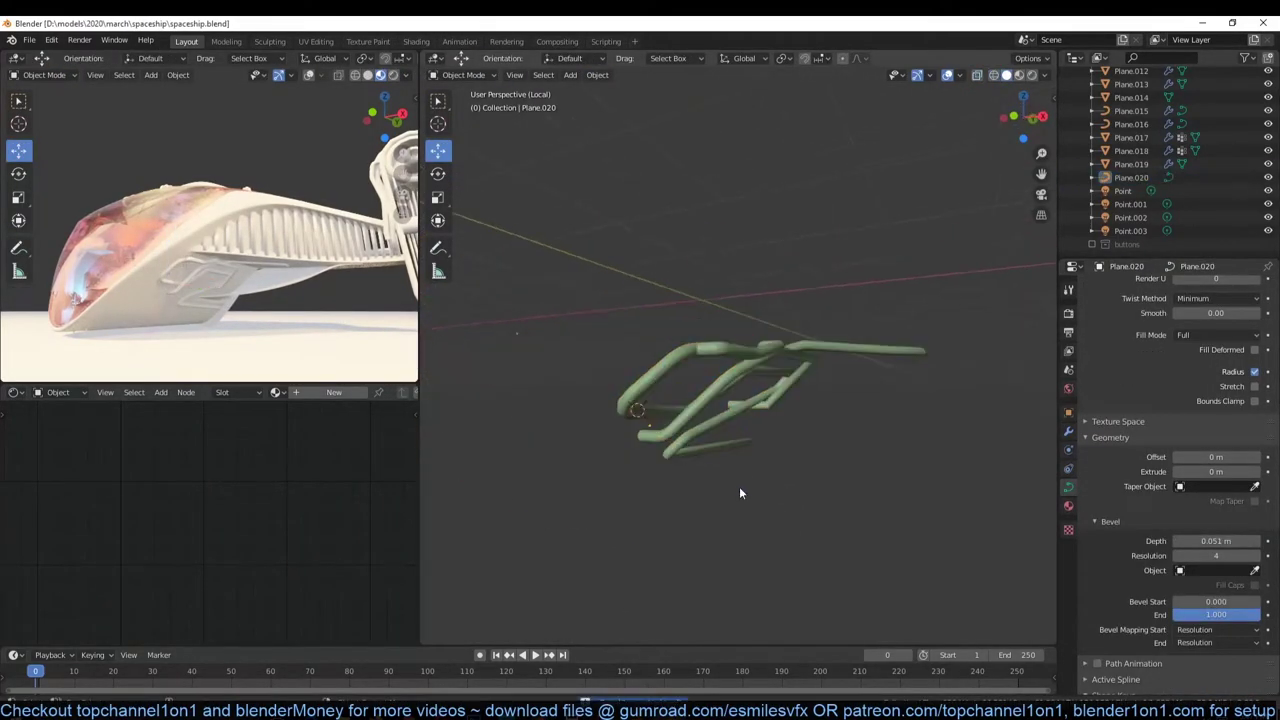
Add a Mirror modifier to the cable, mirrored across Plane.003
key(KP_Divide)
click(1068, 431)
click(1108, 287)
click(1130, 437)
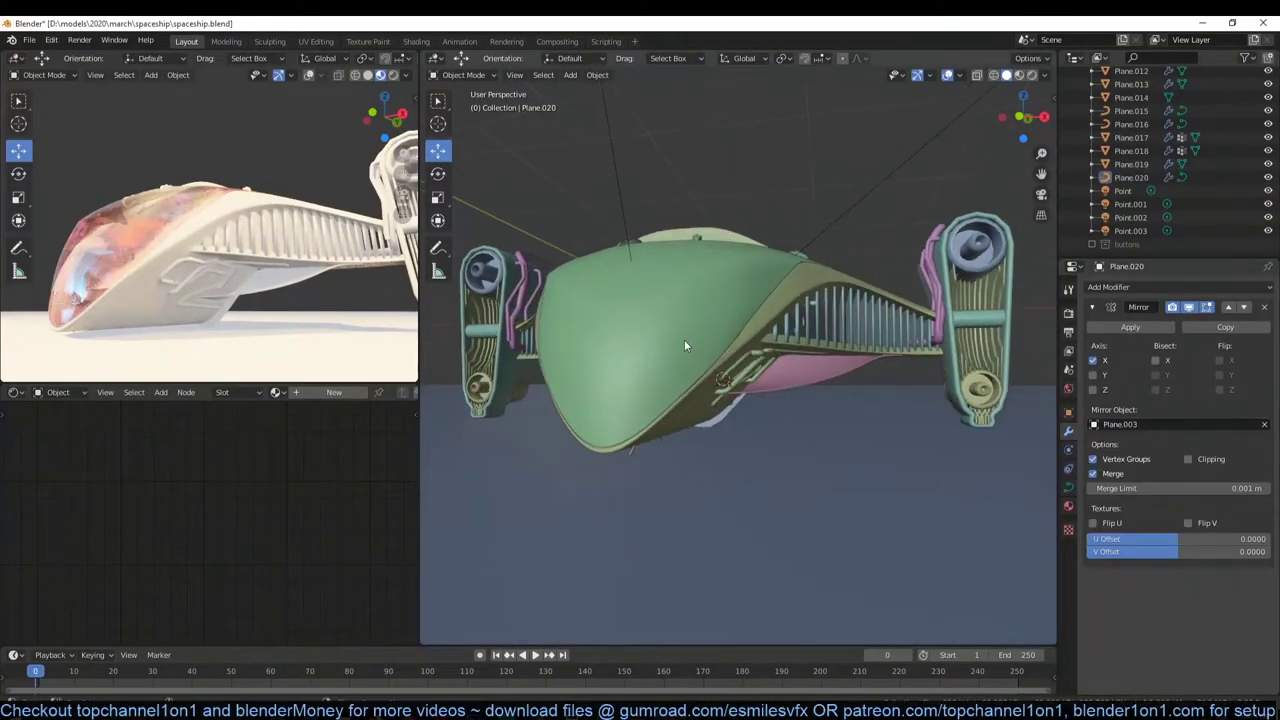
Select the side pod's disc and zoom in on it from the front view
key(KP_1)
click(690, 400)
key(KP_Decimal)
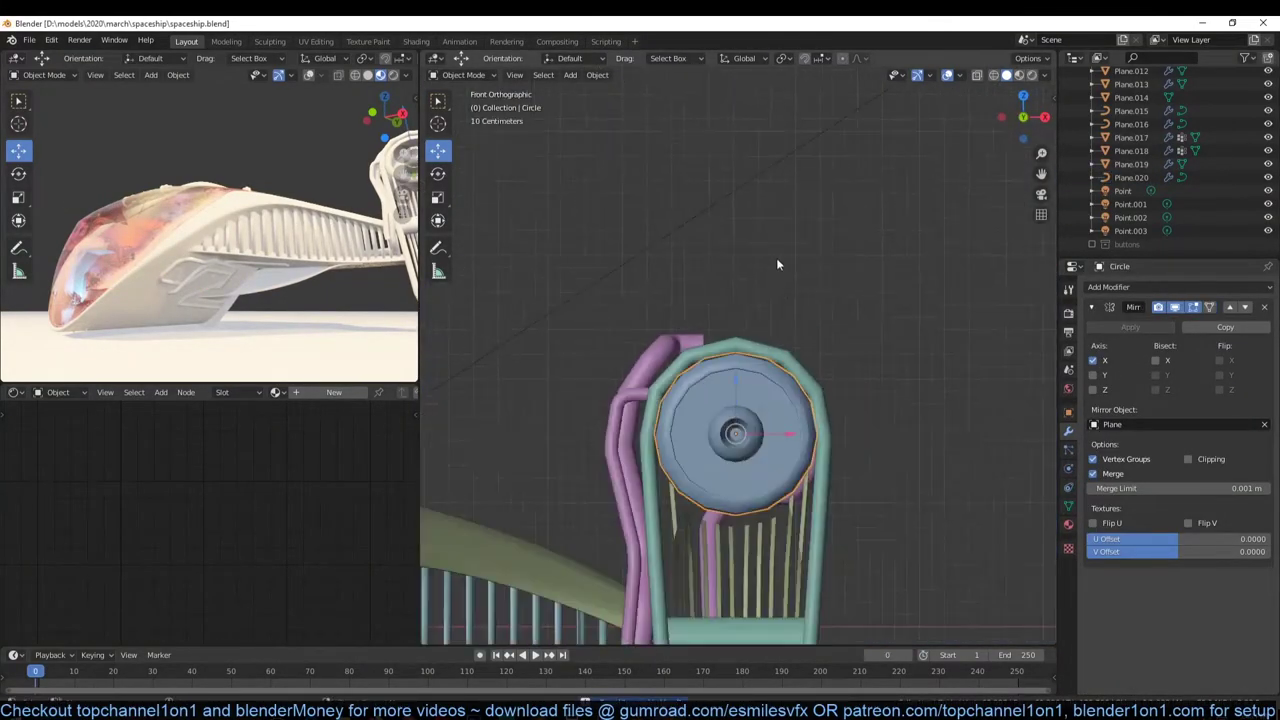
Add a new plane and, in top view, move it into place beside the side pod
key(shift+a)
key(Tab)
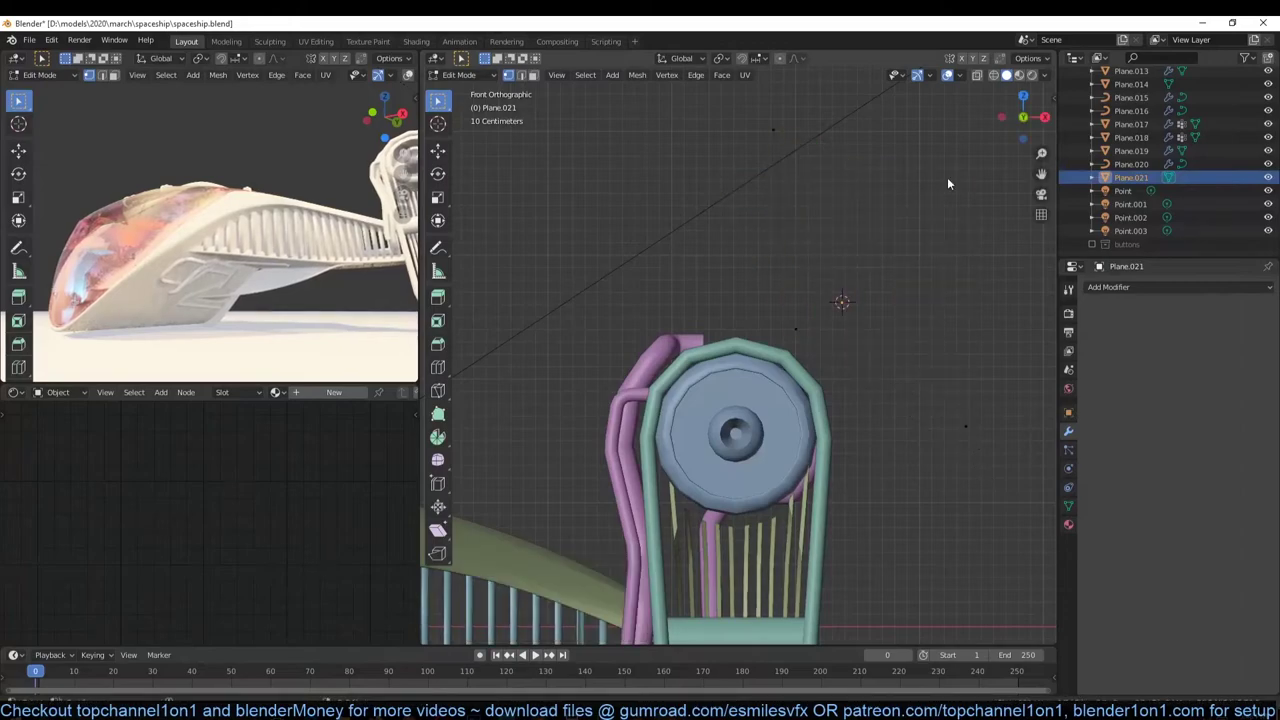
key(KP_7)
scroll(803, 465, down, 4)
key(g)
click(796, 575)
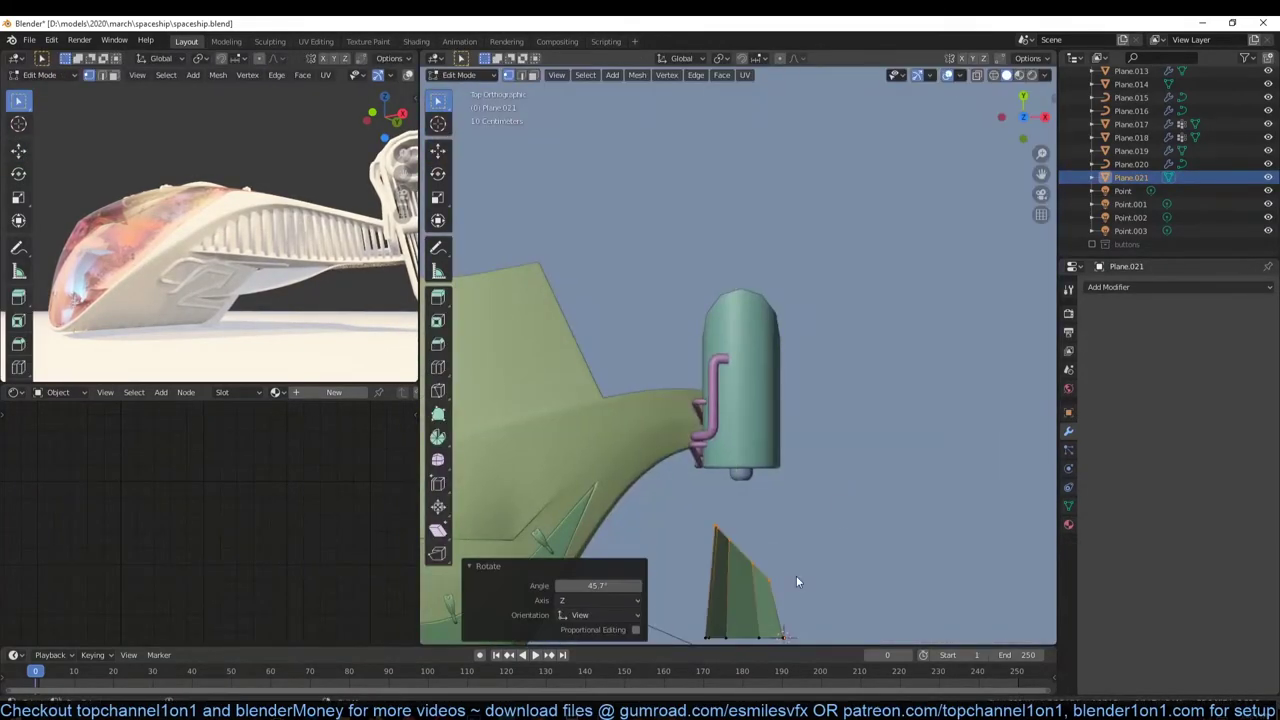
key(s)
key(Escape)
click(747, 592)
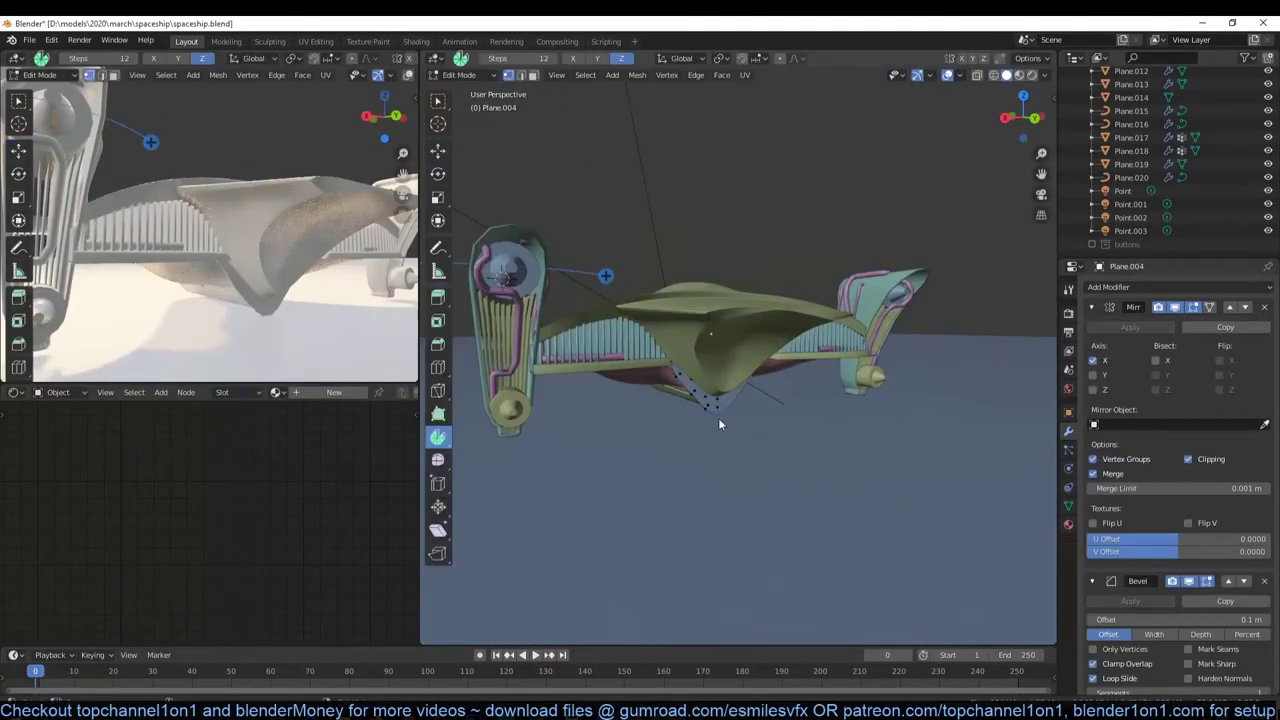
scroll(656, 436, up, 3)
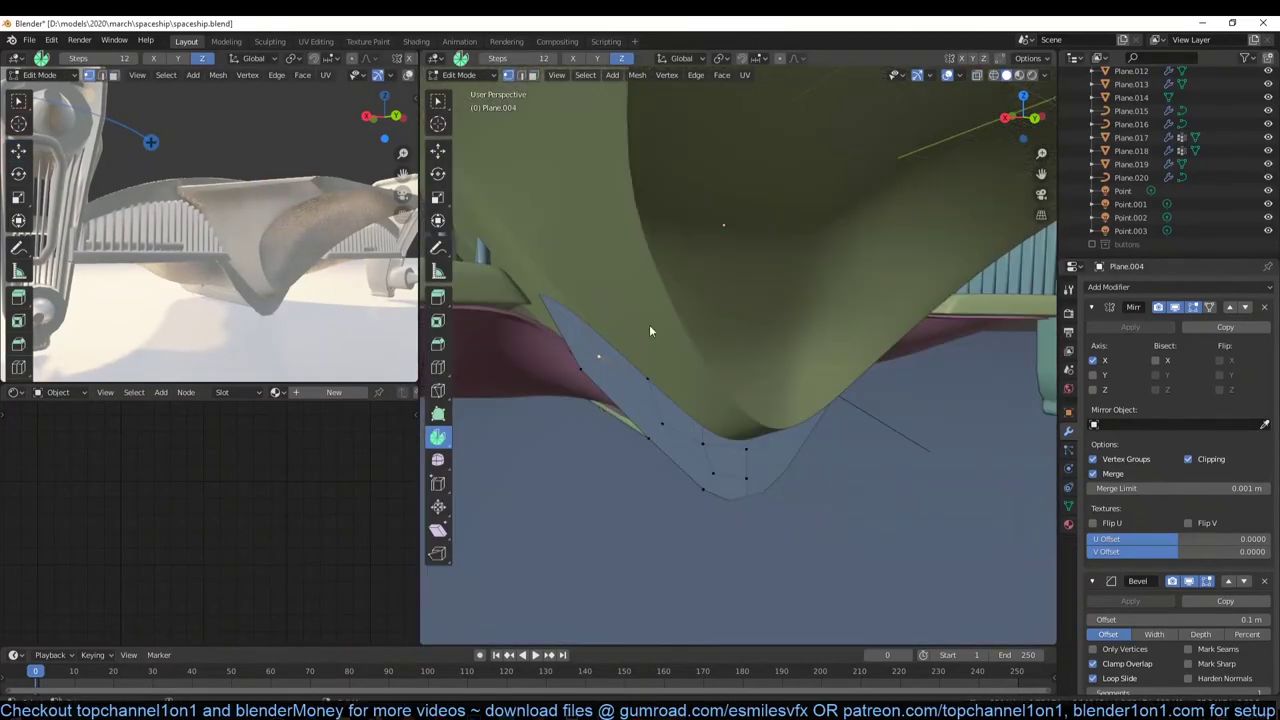